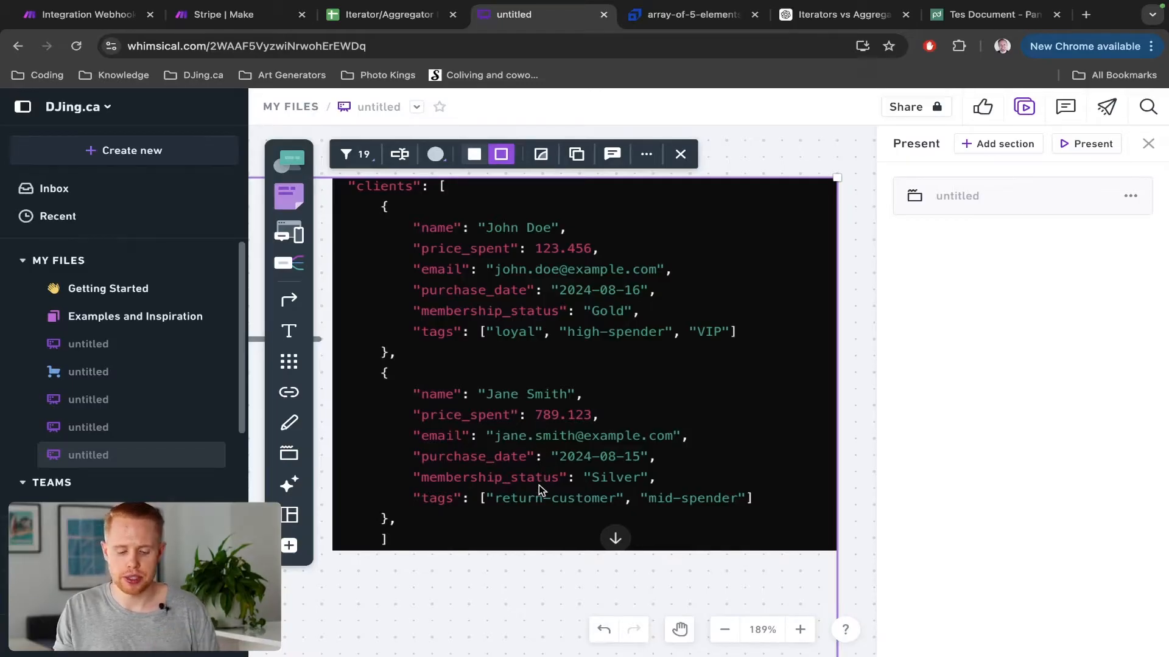
# Show the iterator diagram in presentation mode and look over the client spreadsheet and the Stripe scenario in Make
pyautogui.click(1102, 143)
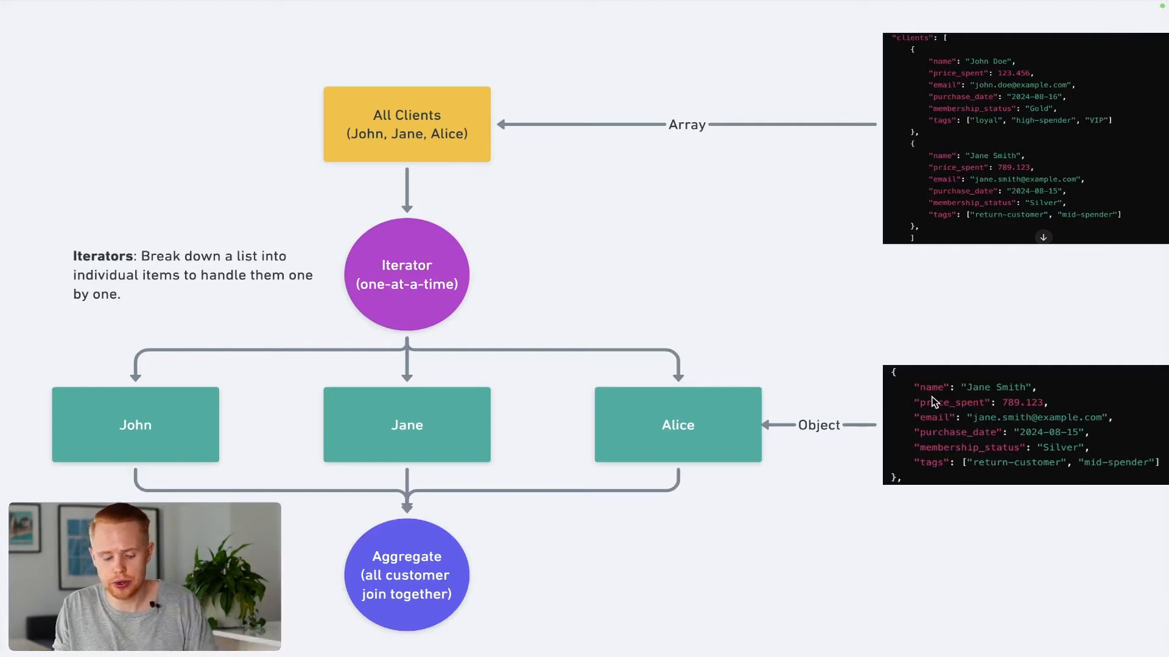
pyautogui.hotkey('ctrl', 'shift', 'Tab')
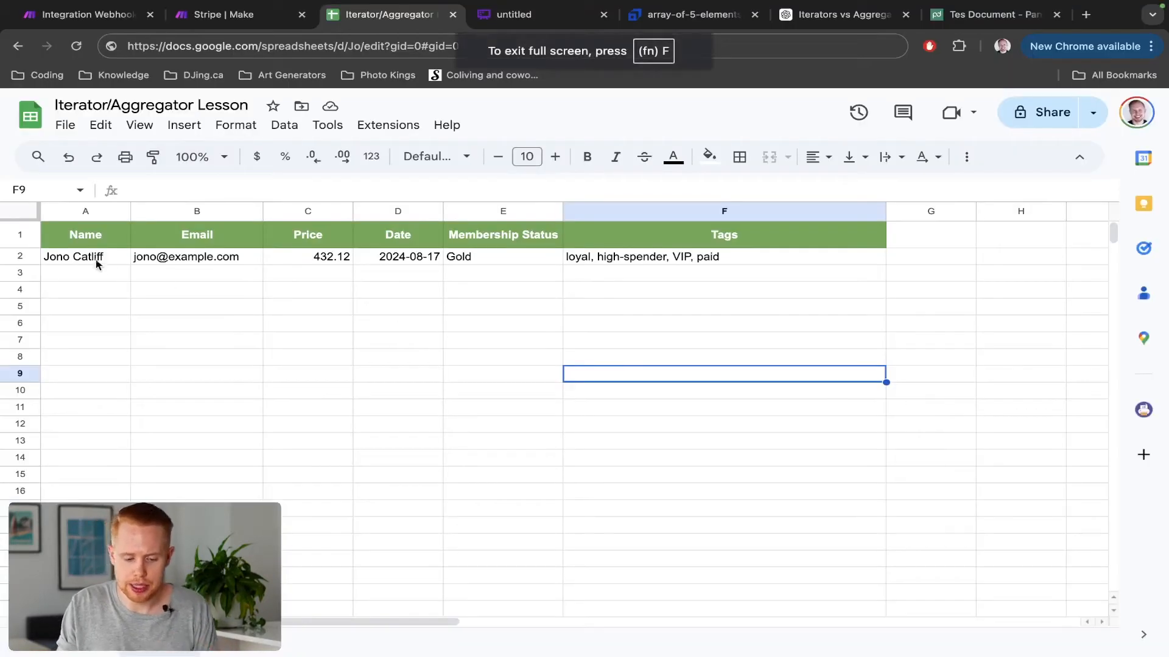
pyautogui.hotkey('ctrl', 'shift', 'Tab')
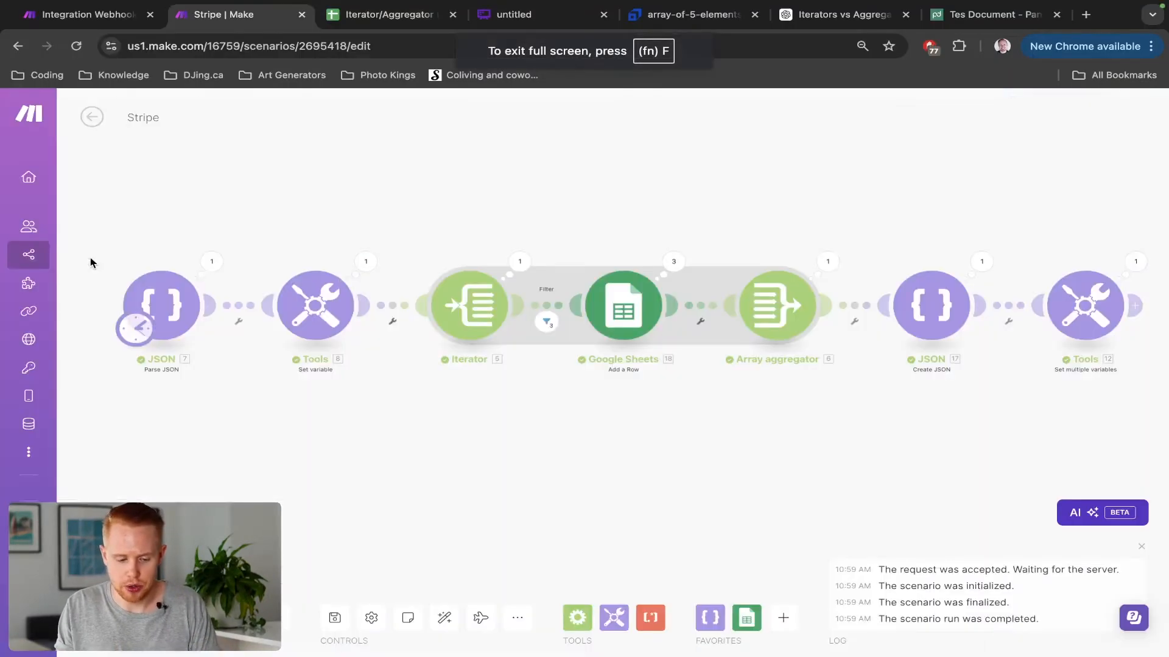
# Clear the client entries in rows 3 to 5 of the Iterator/Aggregator Lesson spreadsheet
pyautogui.hotkey('ctrl', 'Tab')
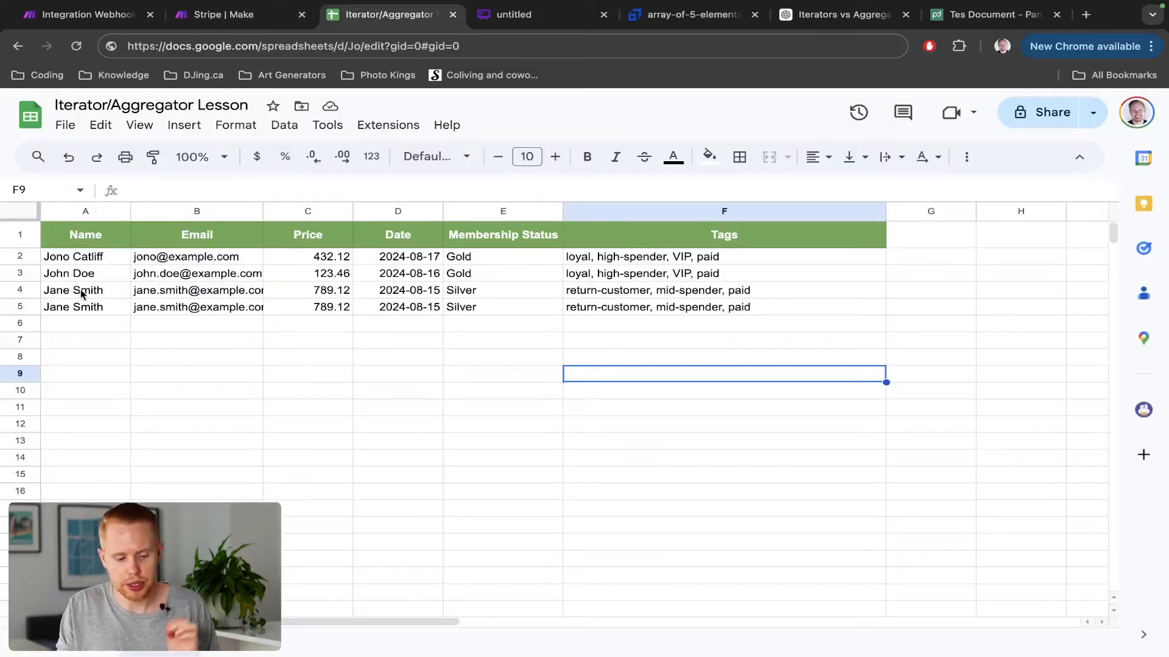
pyautogui.click(24, 307)
pyautogui.keyDown('shift'); pyautogui.click(24, 273); pyautogui.keyUp('shift')
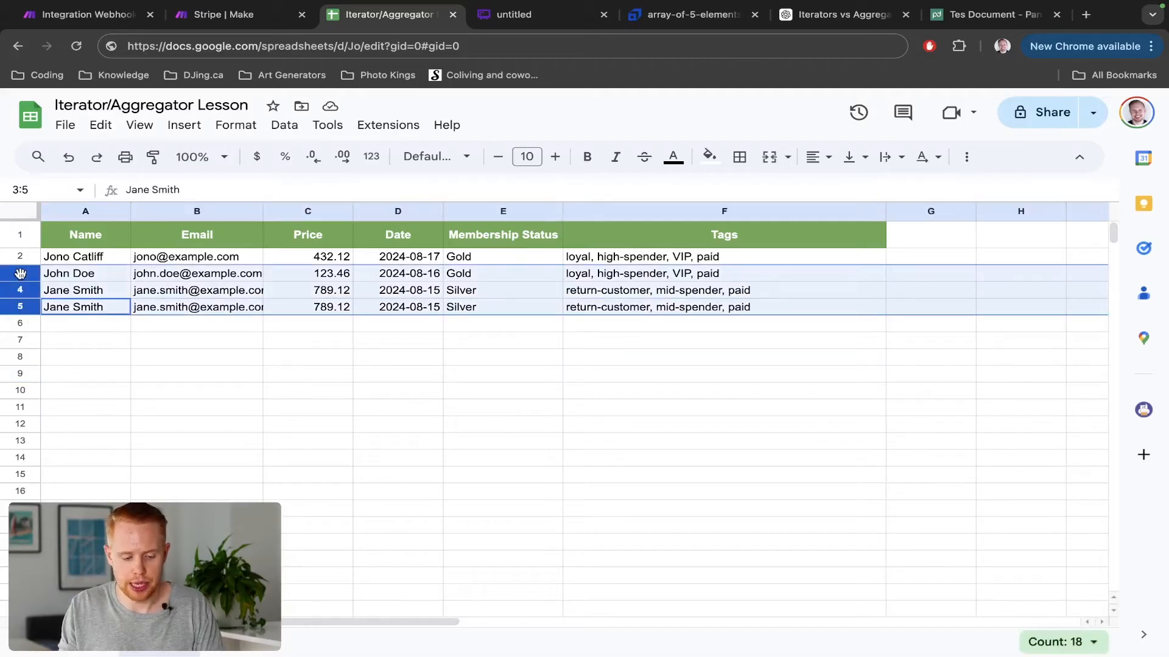
pyautogui.press('Delete')
# View the five-element array illustration and present the iterator and aggregator diagram in Whimsical full screen
pyautogui.hotkey('ctrl', 'Tab')
pyautogui.hotkey('ctrl', 'Tab')
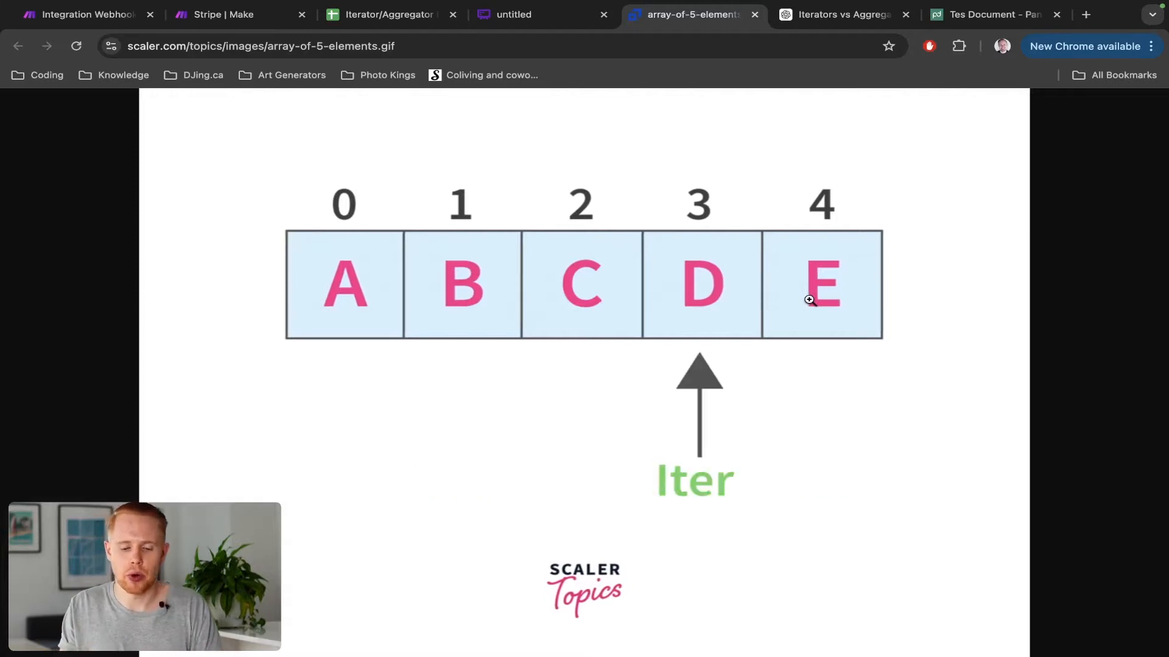
pyautogui.hotkey('ctrl', 'shift', 'Tab')
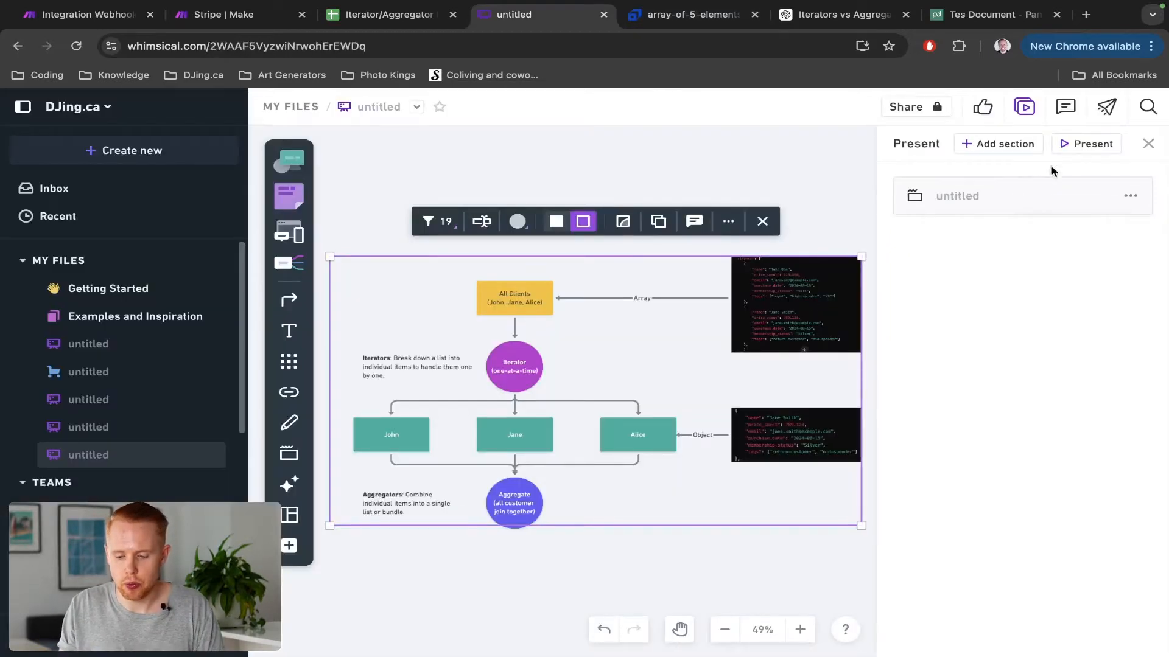
pyautogui.click(1070, 147)
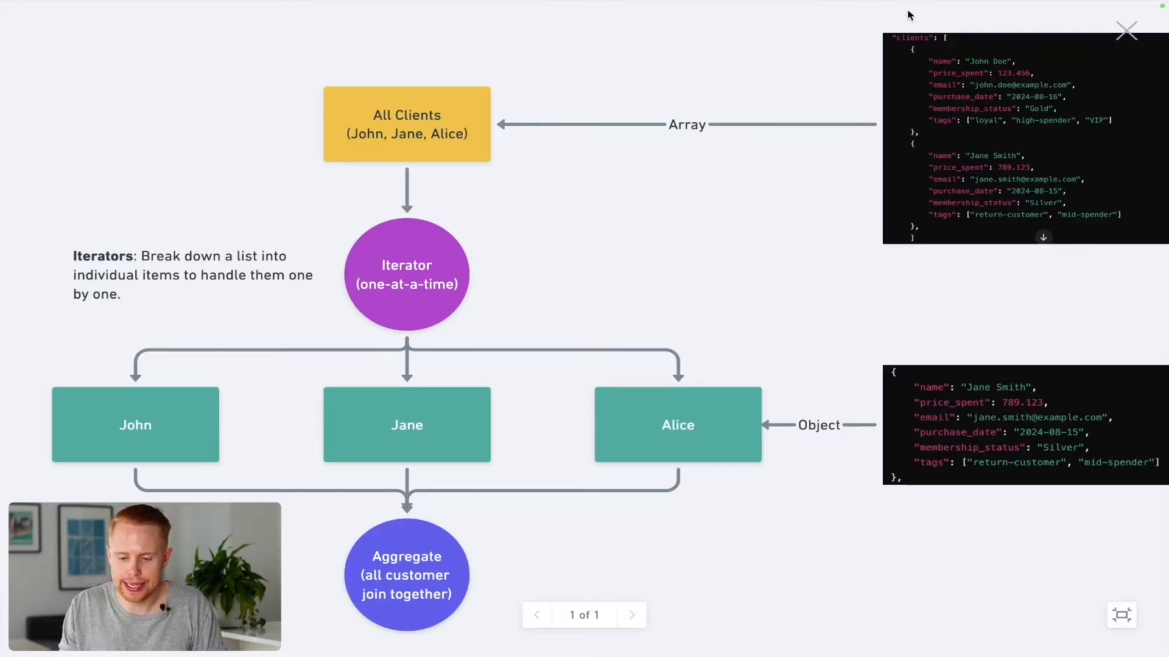
pyautogui.press('Escape')
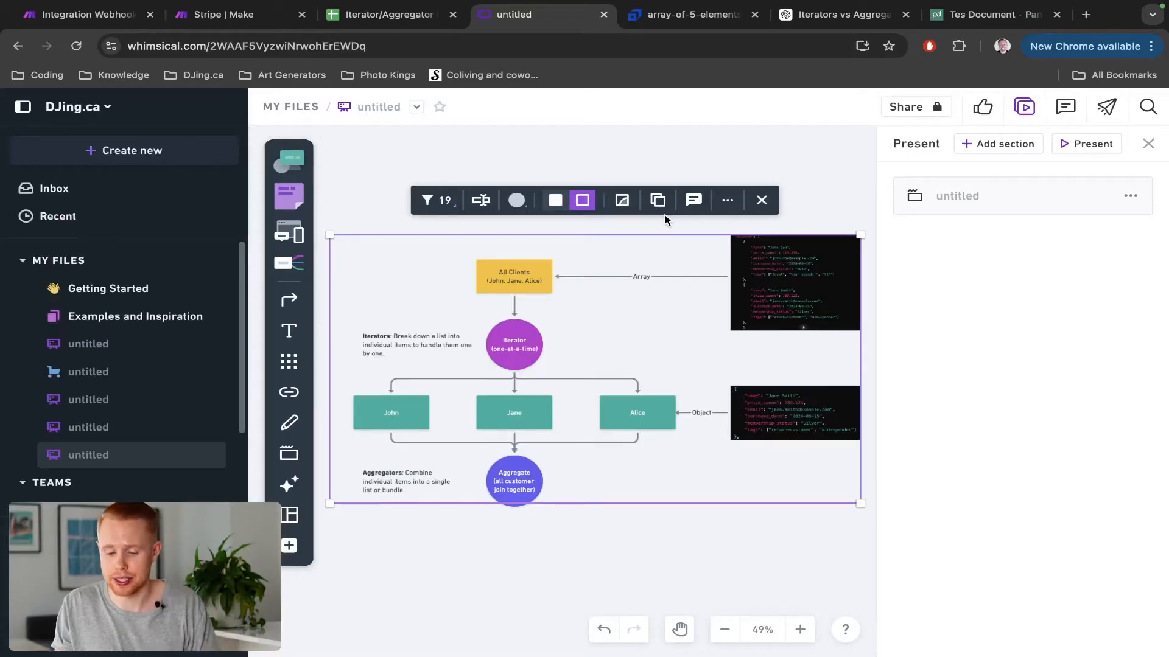
# In Make's Stripe scenario, add a separate JSON Parse JSON module beneath the existing chain
pyautogui.hotkey('ctrl', 'shift', 'Tab')
pyautogui.hotkey('ctrl', 'shift', 'Tab')
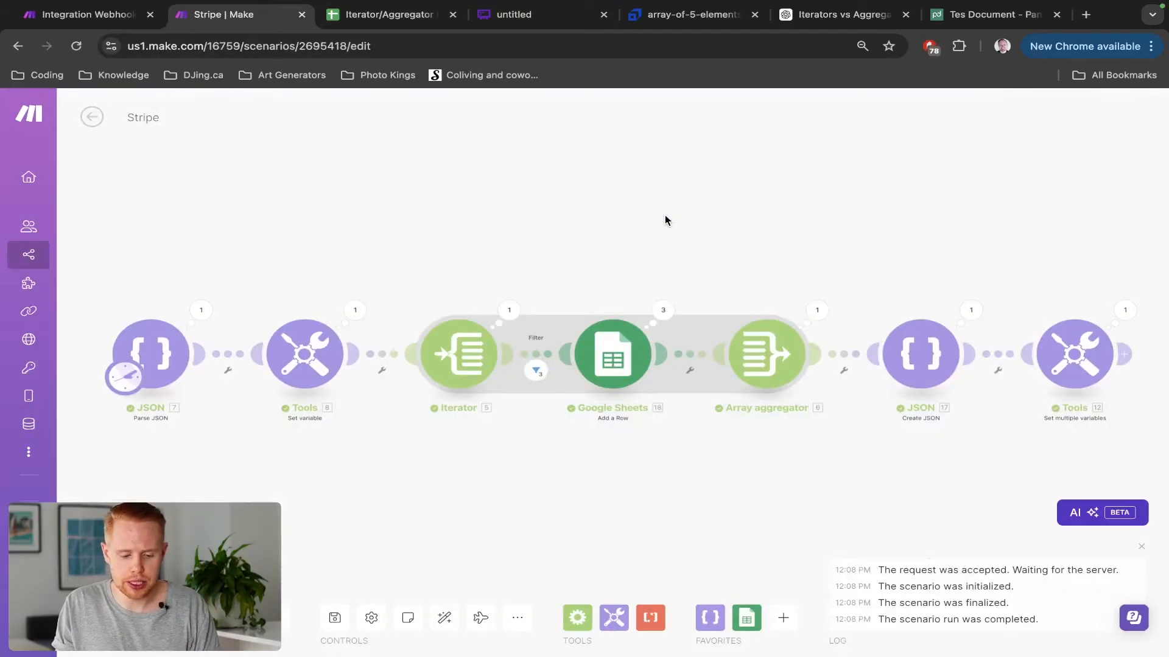
pyautogui.moveTo(529, 263); pyautogui.dragTo(528, 218)
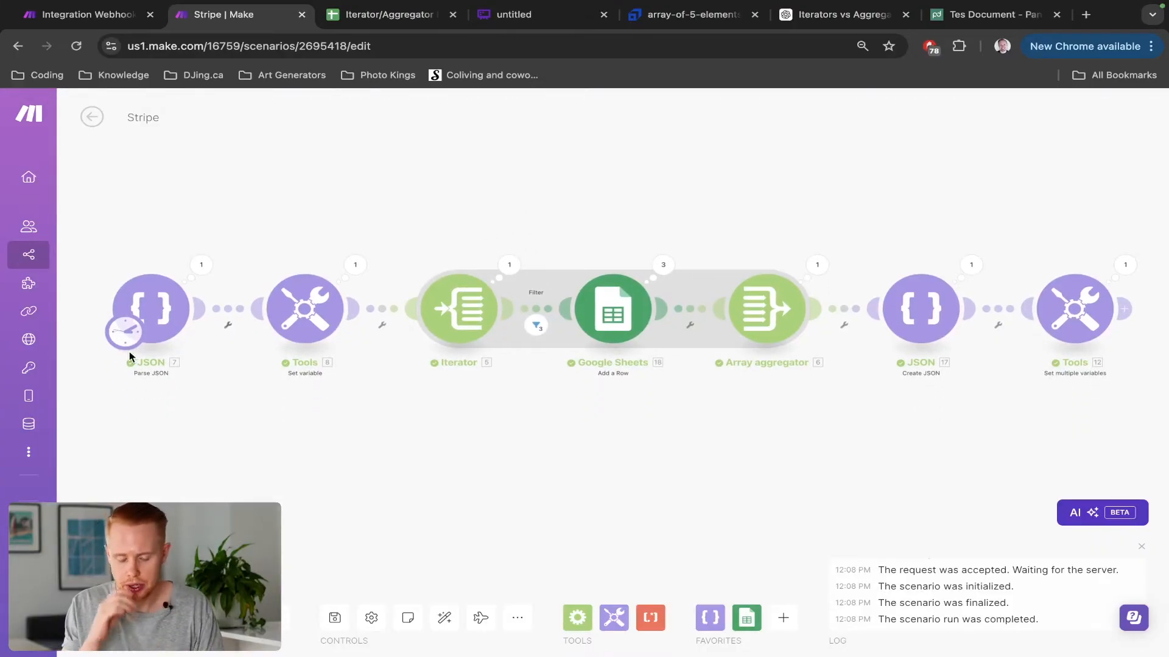
pyautogui.rightClick(144, 449)
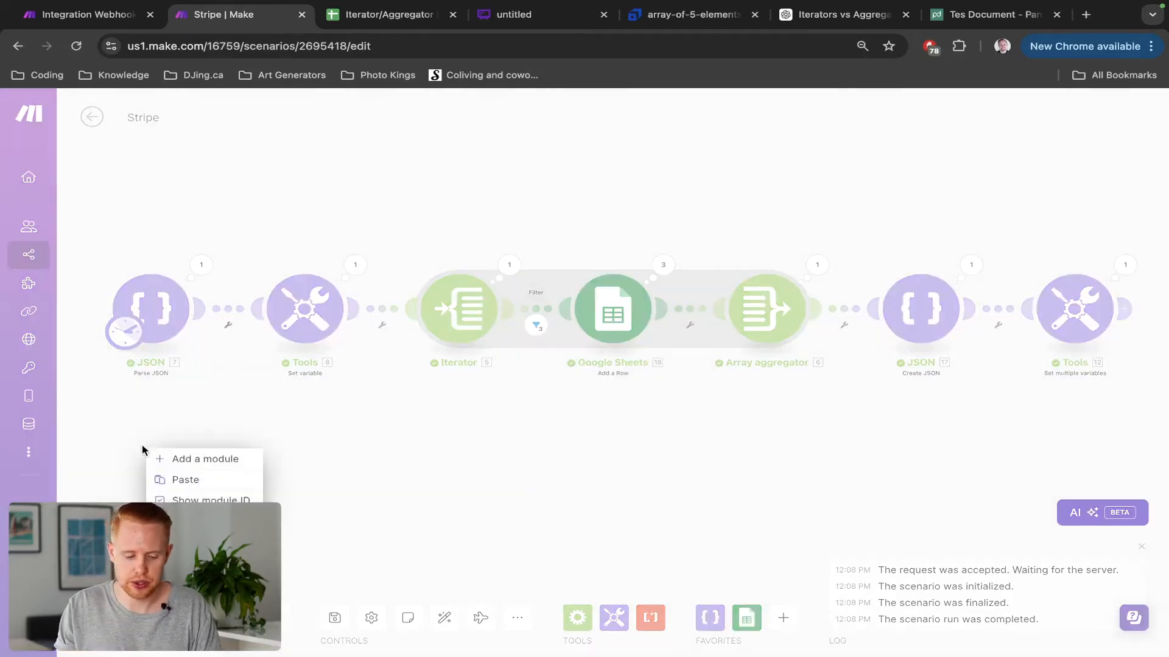
pyautogui.click(174, 460)
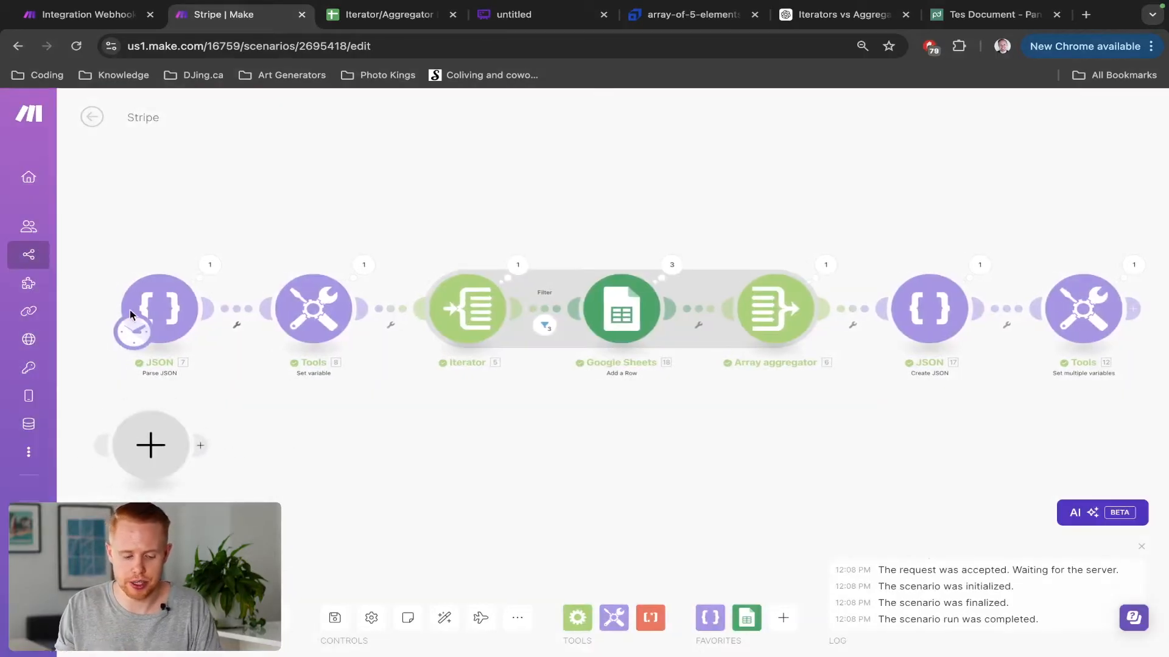
pyautogui.click(151, 444)
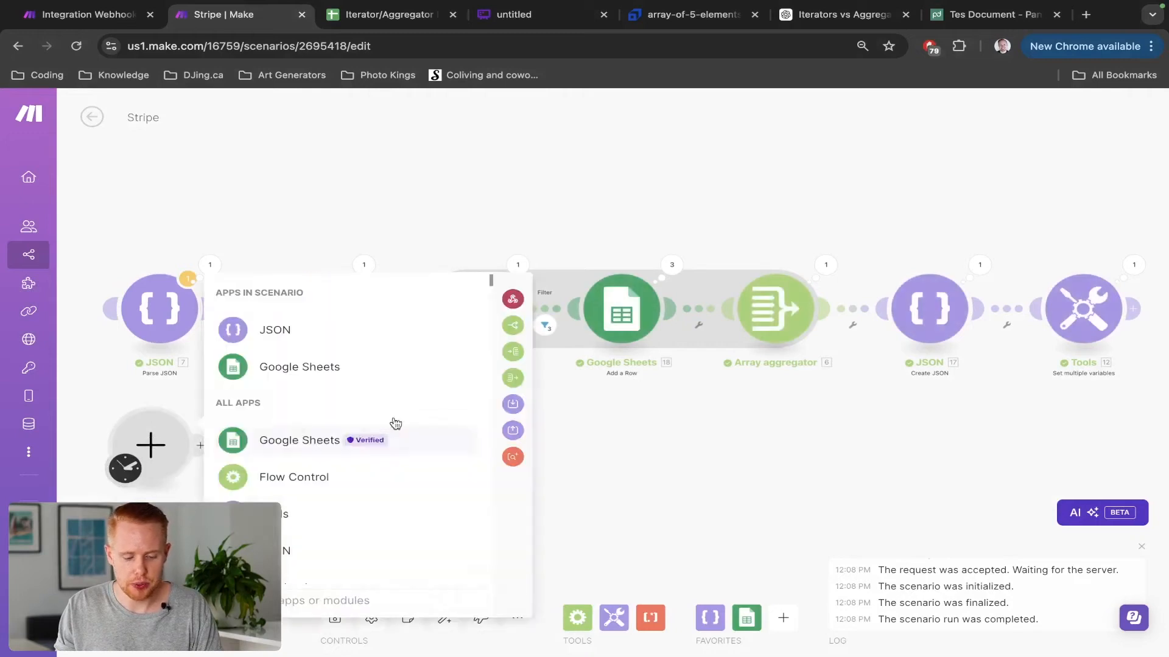
pyautogui.click(299, 547)
pyautogui.click(302, 534)
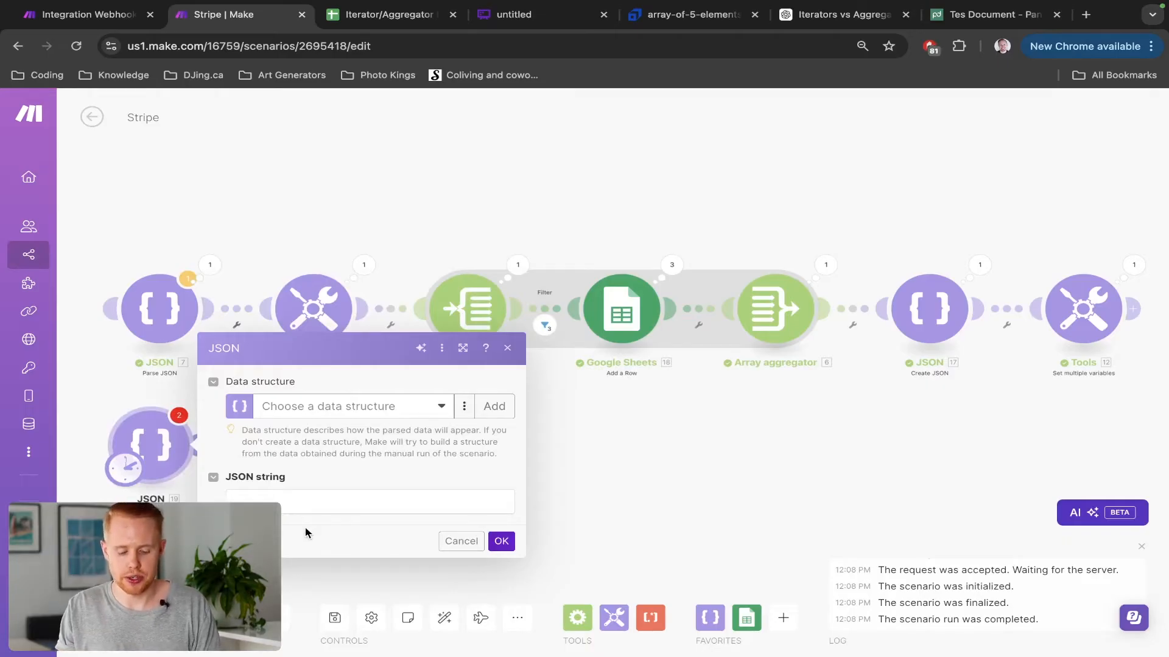
# Copy the complete JSON block containing the "clients" array from the ChatGPT conversation
pyautogui.hotkey('ctrl', 'Tab')
pyautogui.hotkey('ctrl', 'Tab')
pyautogui.hotkey('ctrl', 'Tab')
pyautogui.hotkey('ctrl', 'Tab')
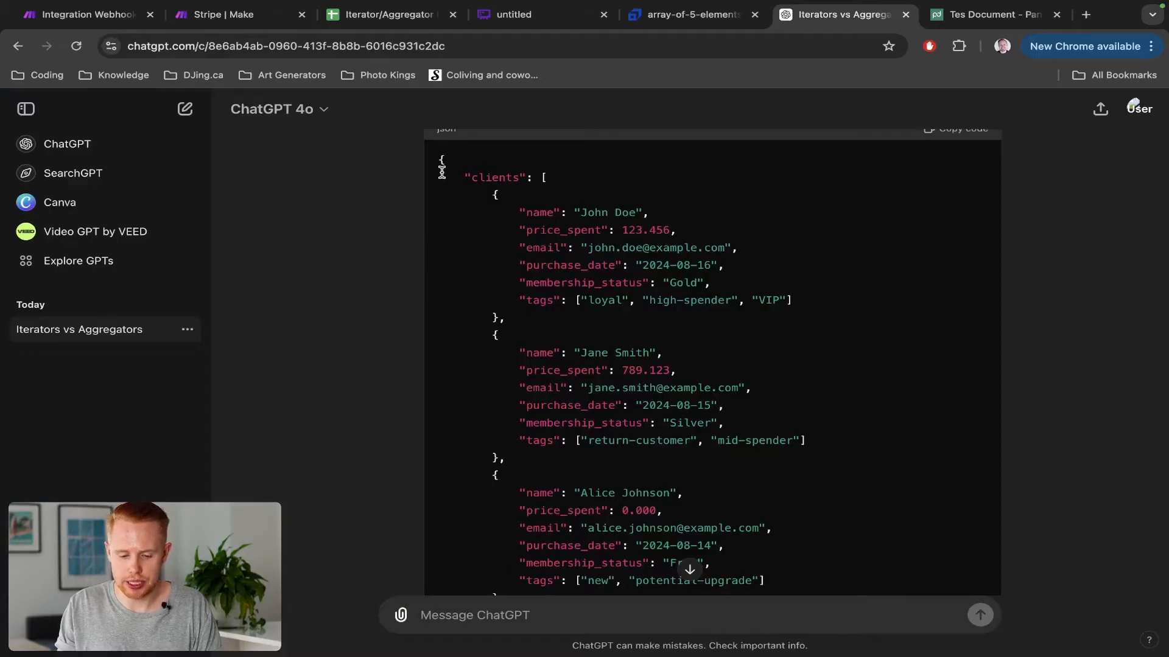
pyautogui.moveTo(438, 162); pyautogui.dragTo(497, 469)
pyautogui.scroll(-5, 607, 297)
# Back in Make, paste the clients JSON as the new module's JSON string and save the module settings
pyautogui.hotkey('ctrl', 'shift', 'Tab')
pyautogui.hotkey('ctrl', 'shift', 'Tab')
pyautogui.hotkey('ctrl', 'shift', 'Tab')
pyautogui.hotkey('ctrl', 'shift', 'Tab')
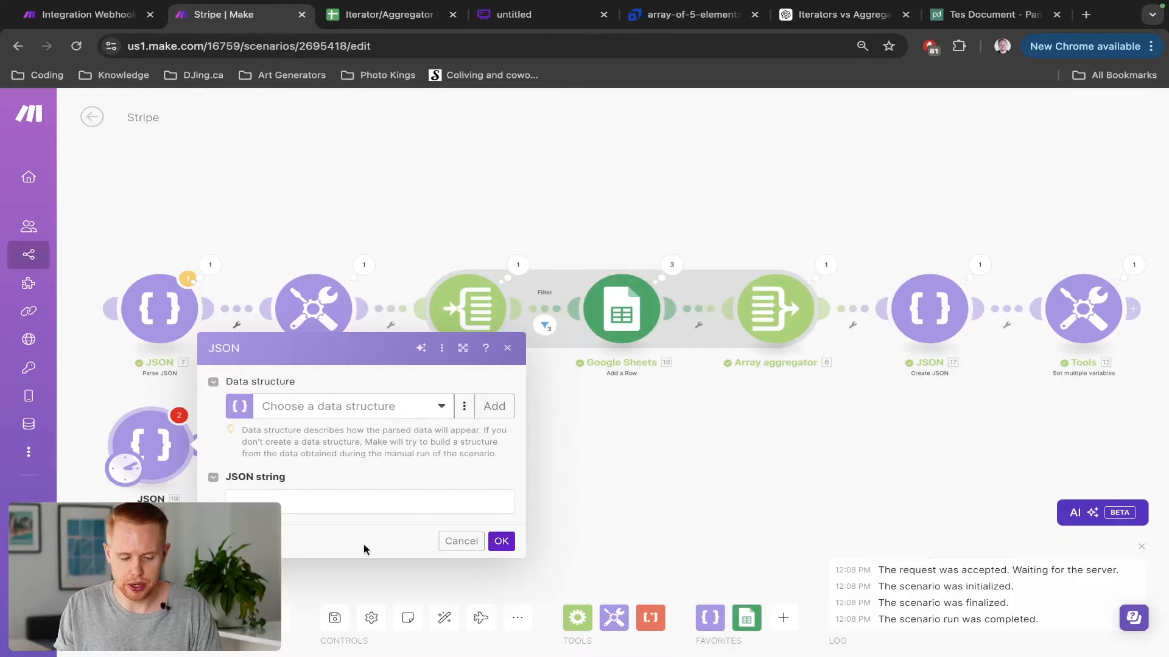
pyautogui.click(328, 502)
pyautogui.hotkey('ctrl', 'v')
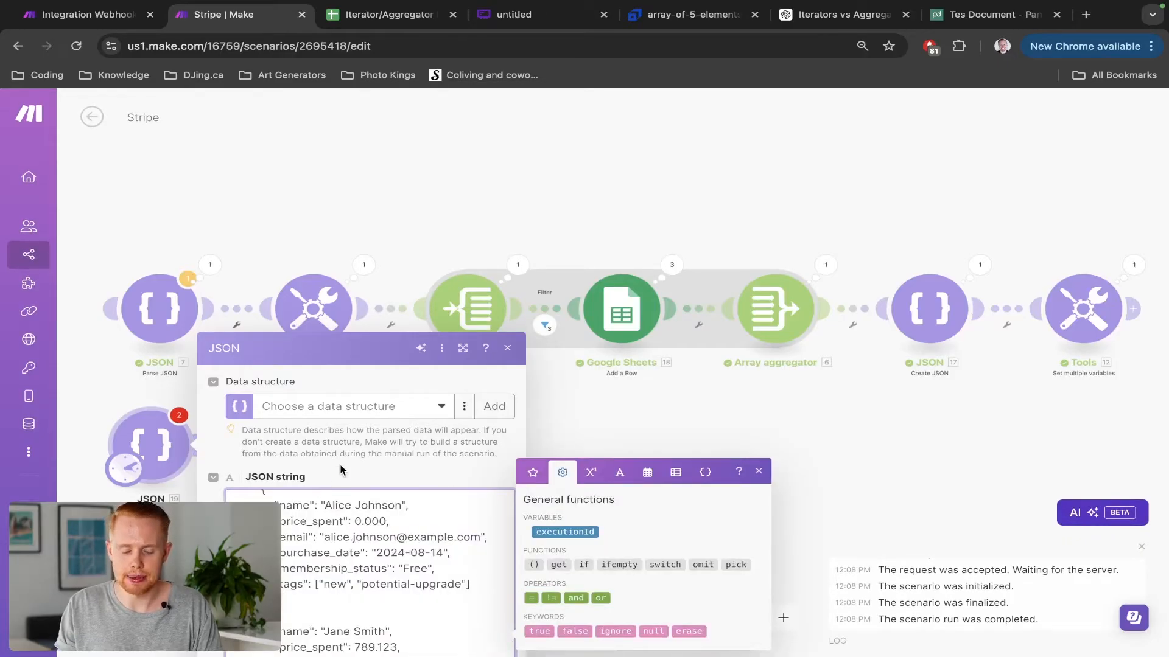
pyautogui.scroll(-1, 466, 597)
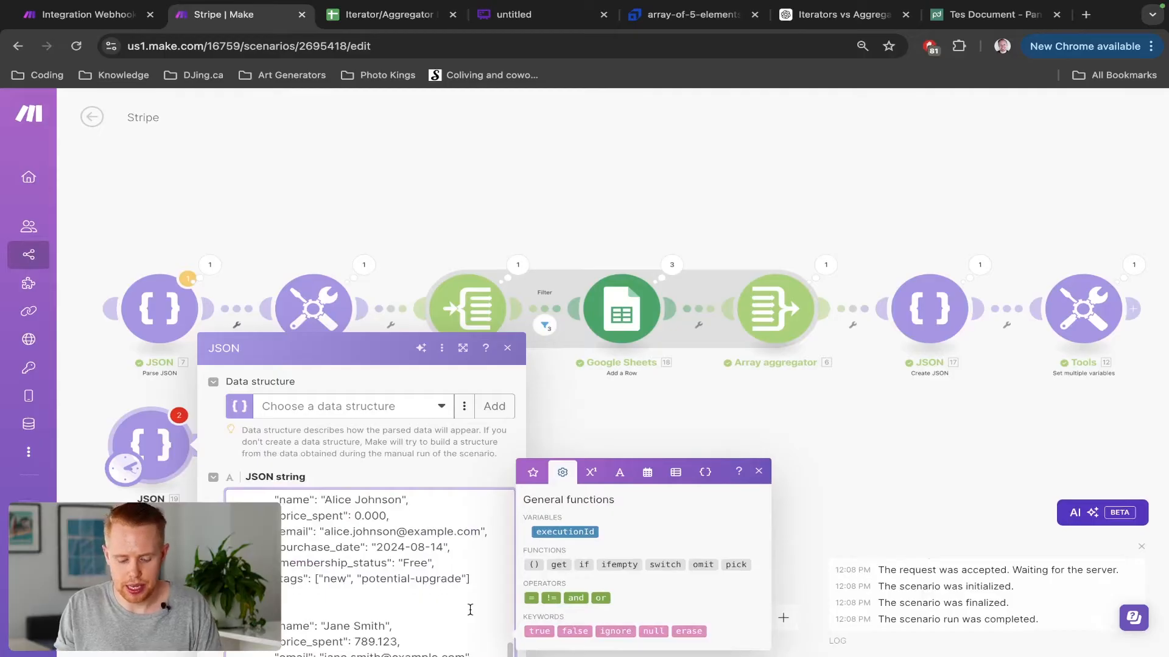
pyautogui.click(446, 485)
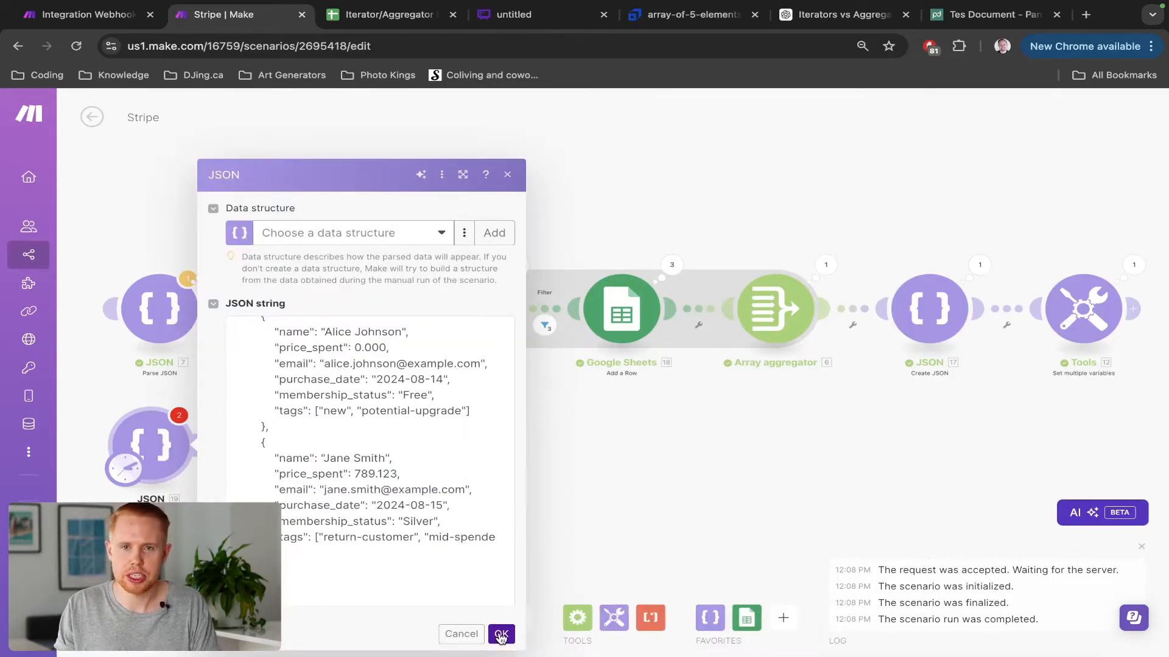
pyautogui.click(501, 635)
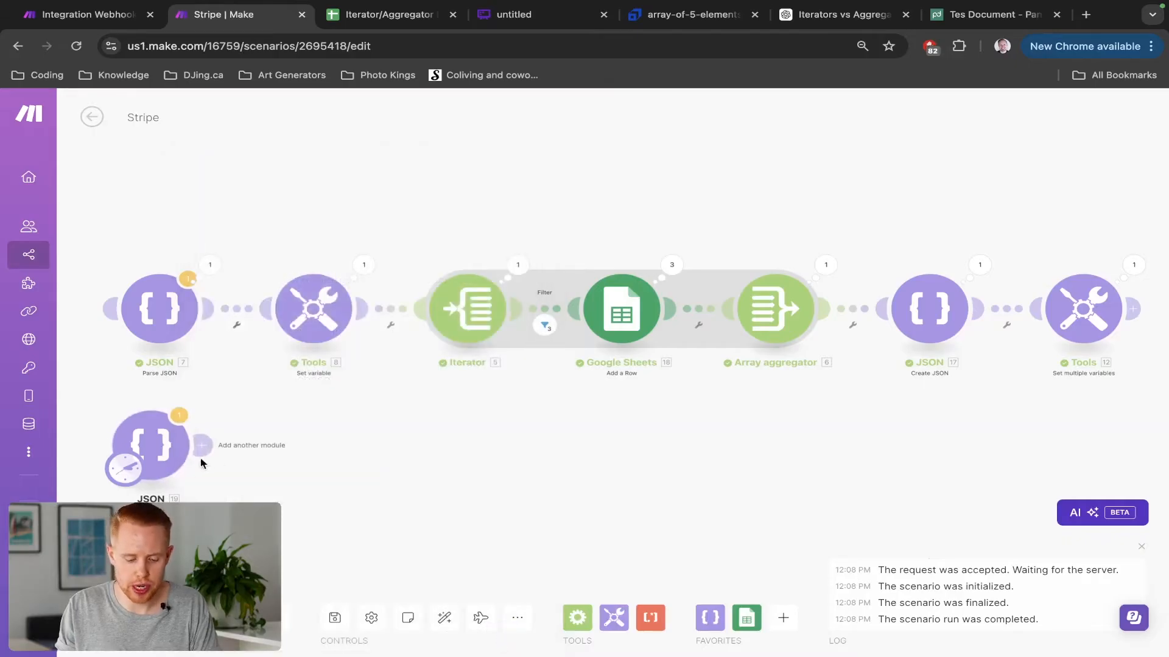
# Run the scenario despite the warning and expand the new JSON module's output down to the first client collection
pyautogui.click(121, 618)
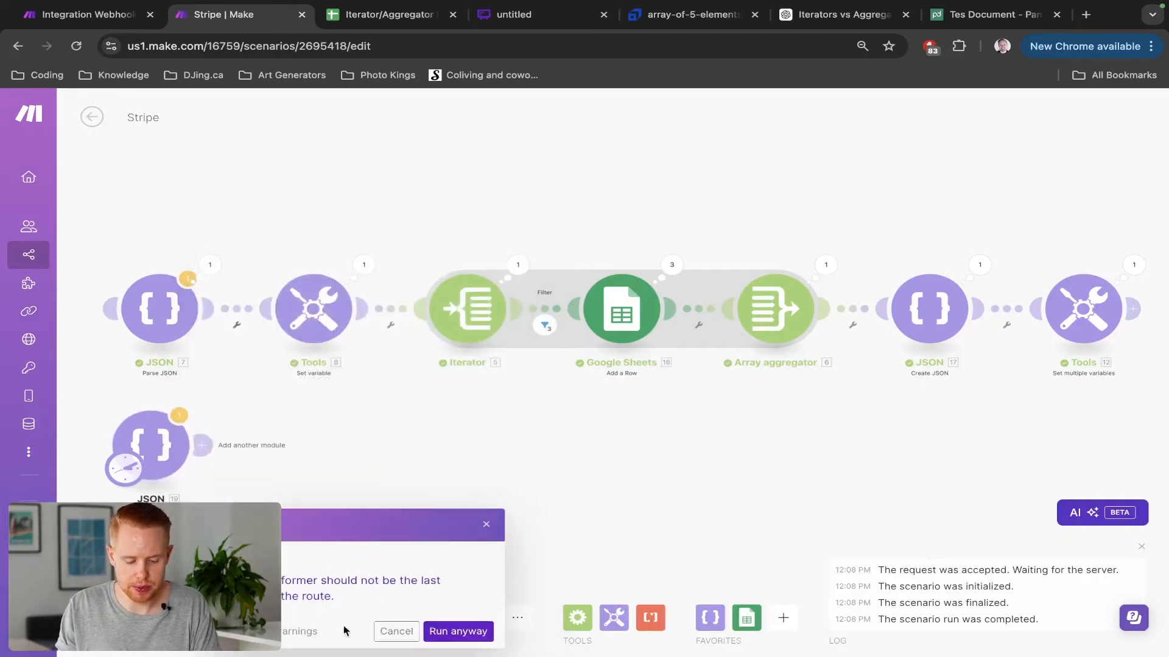
pyautogui.click(458, 630)
pyautogui.click(179, 415)
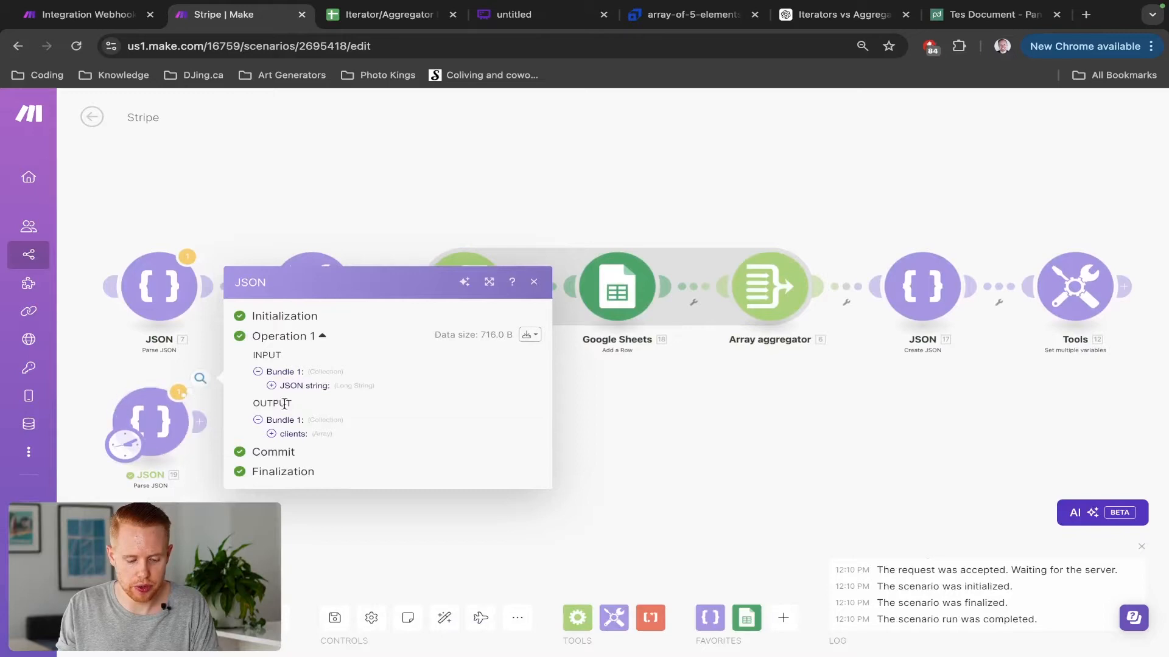
pyautogui.click(271, 434)
pyautogui.click(290, 411)
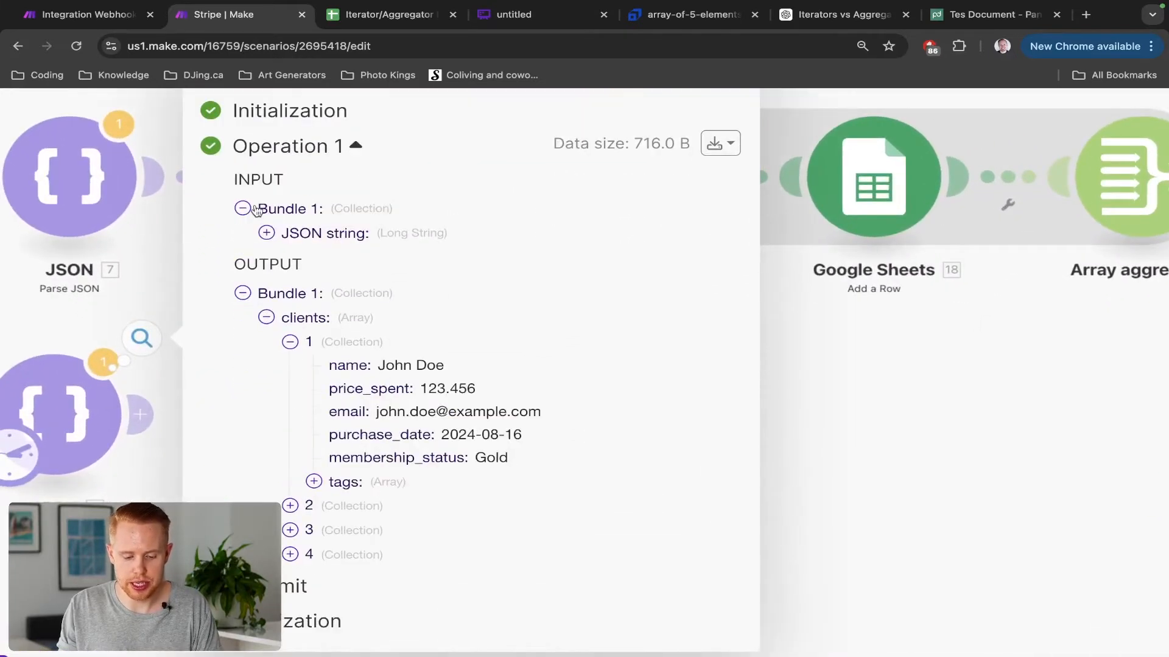
# Expand the input bundle's JSON string and examine each client object in it against the output bundle
pyautogui.click(261, 224)
pyautogui.scroll(1, 330, 175)
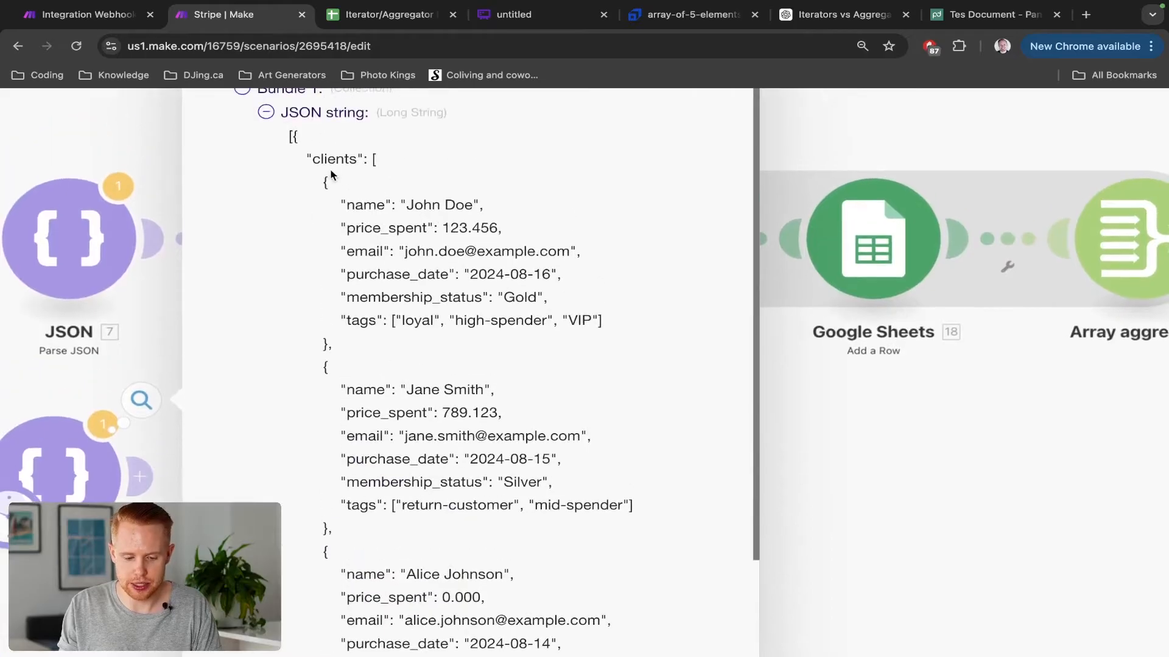
pyautogui.moveTo(308, 160); pyautogui.dragTo(409, 184)
pyautogui.moveTo(400, 268); pyautogui.dragTo(399, 318)
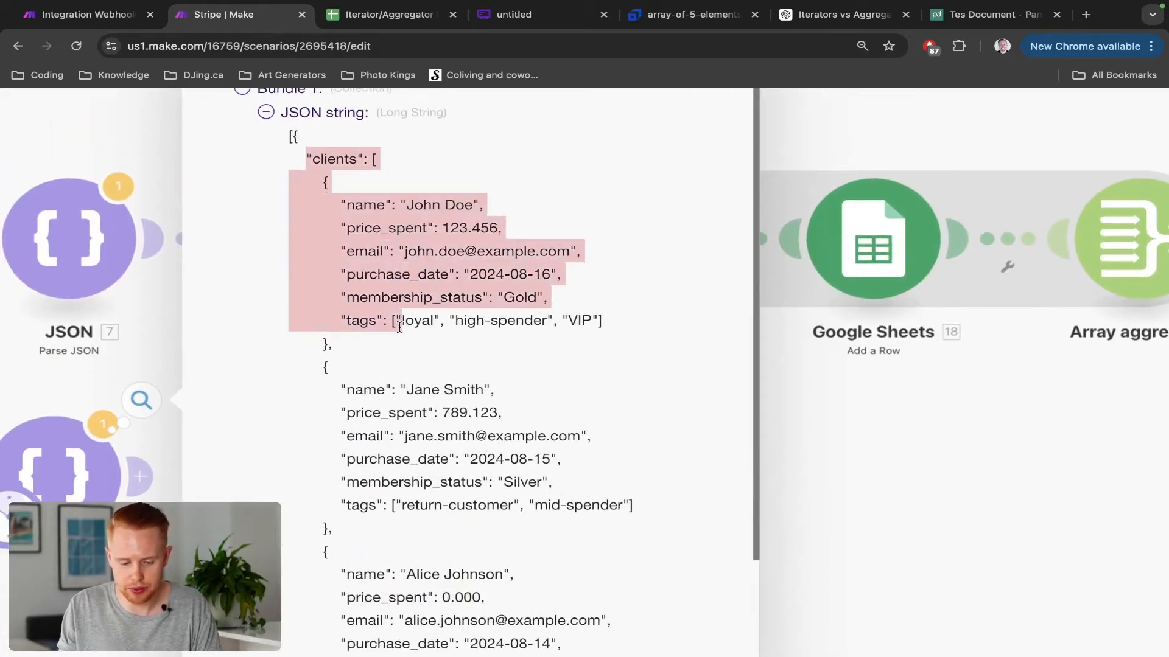
pyautogui.scroll(-2, 400, 331)
pyautogui.moveTo(315, 300); pyautogui.dragTo(329, 484)
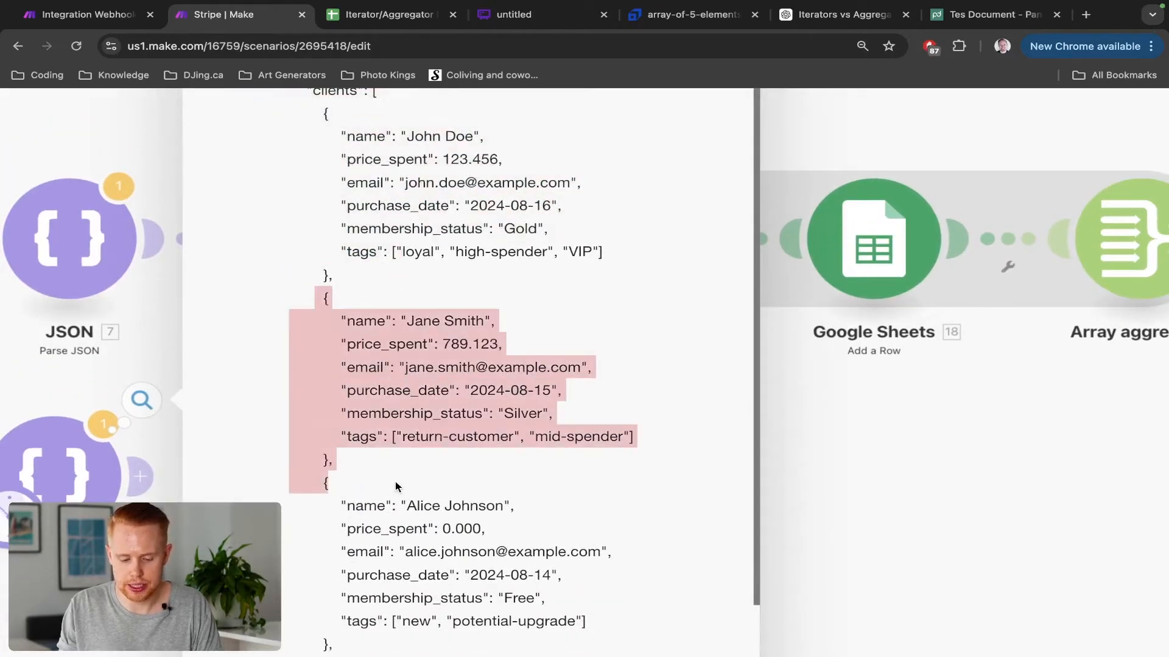
pyautogui.scroll(-3, 396, 481)
pyautogui.click(313, 286)
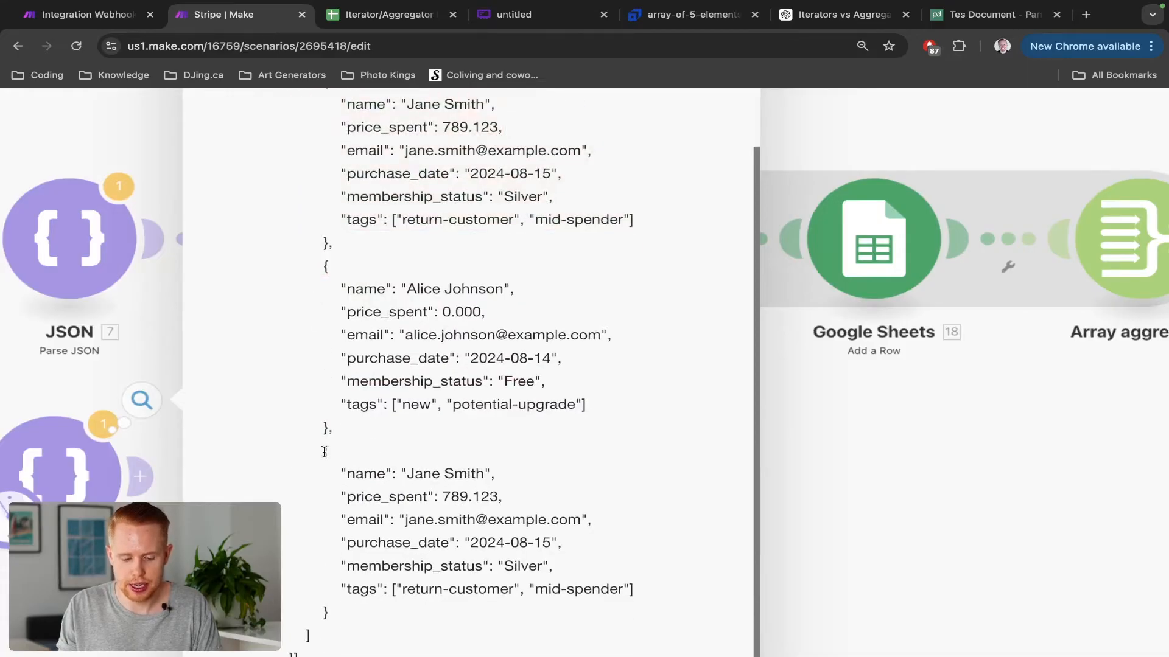
pyautogui.scroll(-1, 325, 453)
pyautogui.moveTo(320, 399); pyautogui.dragTo(378, 556)
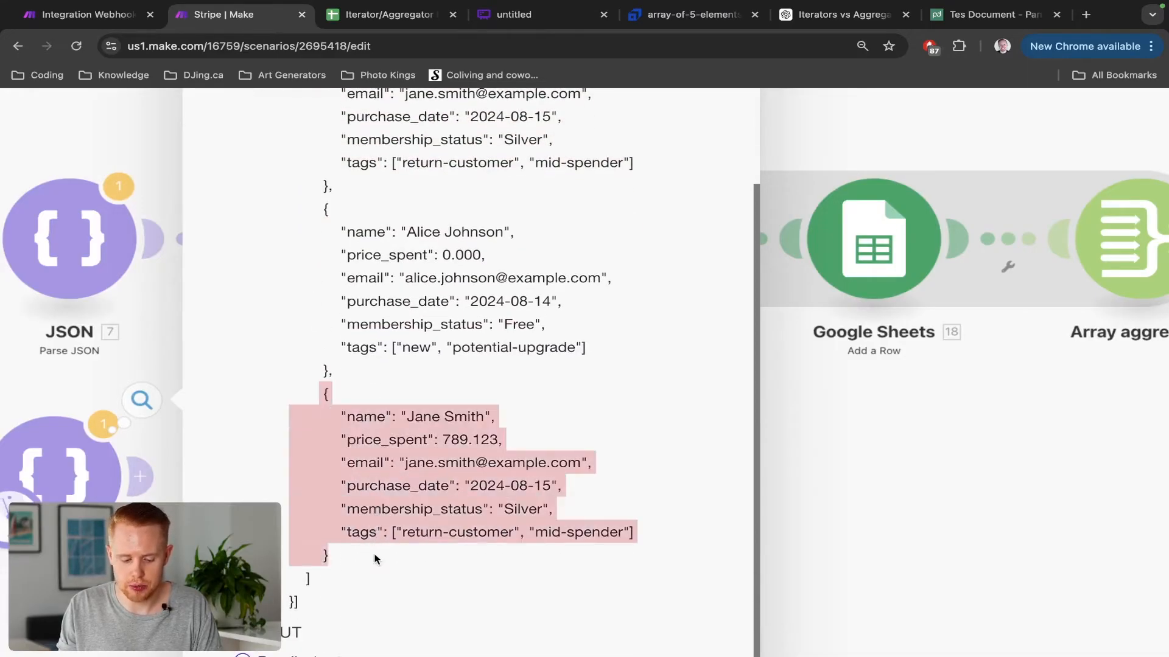
pyautogui.scroll(-3, 365, 553)
pyautogui.scroll(-4, 329, 517)
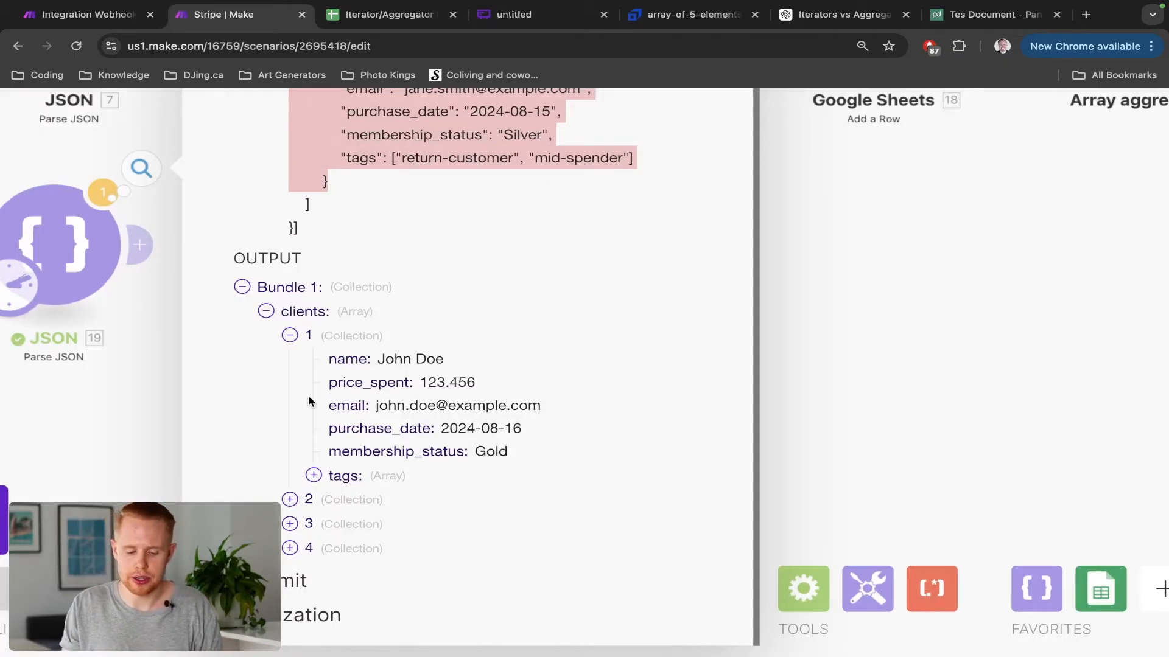
# Examine the first and second collections of the output's clients array and close the bundle inspector
pyautogui.click(266, 311)
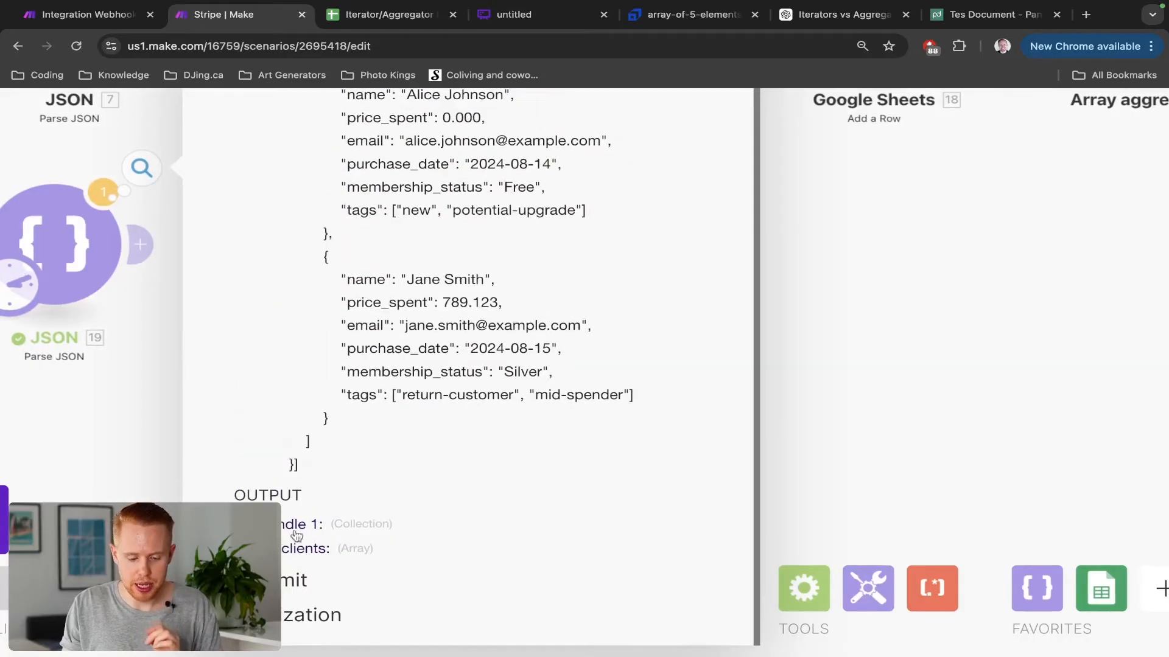
pyautogui.click(266, 548)
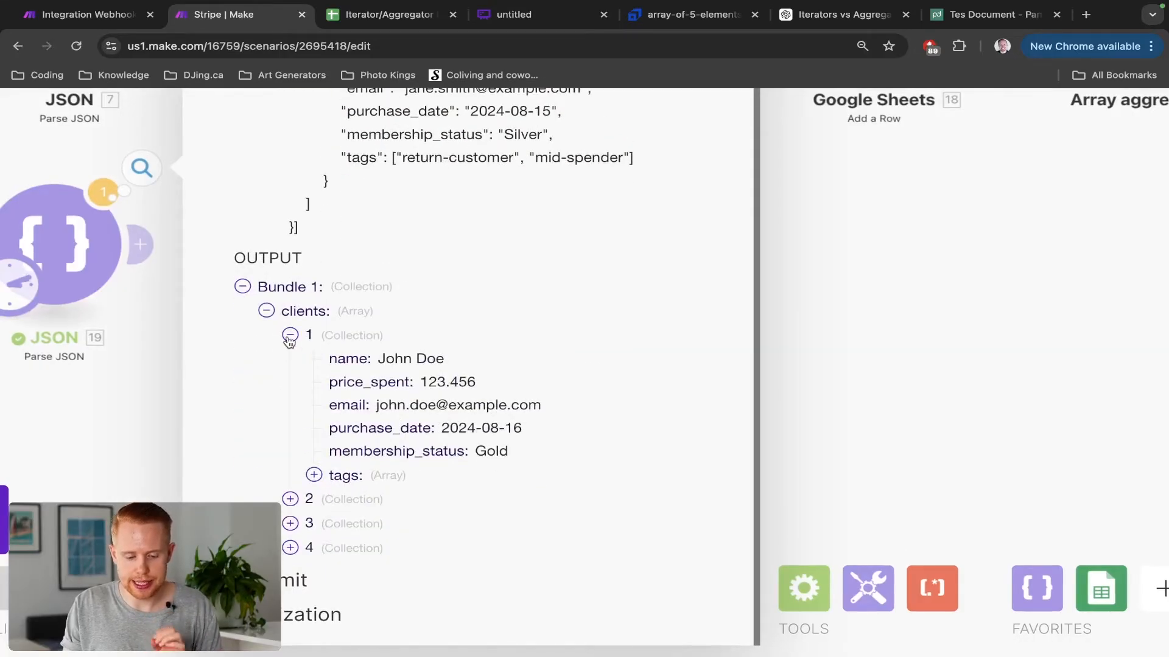
pyautogui.click(290, 499)
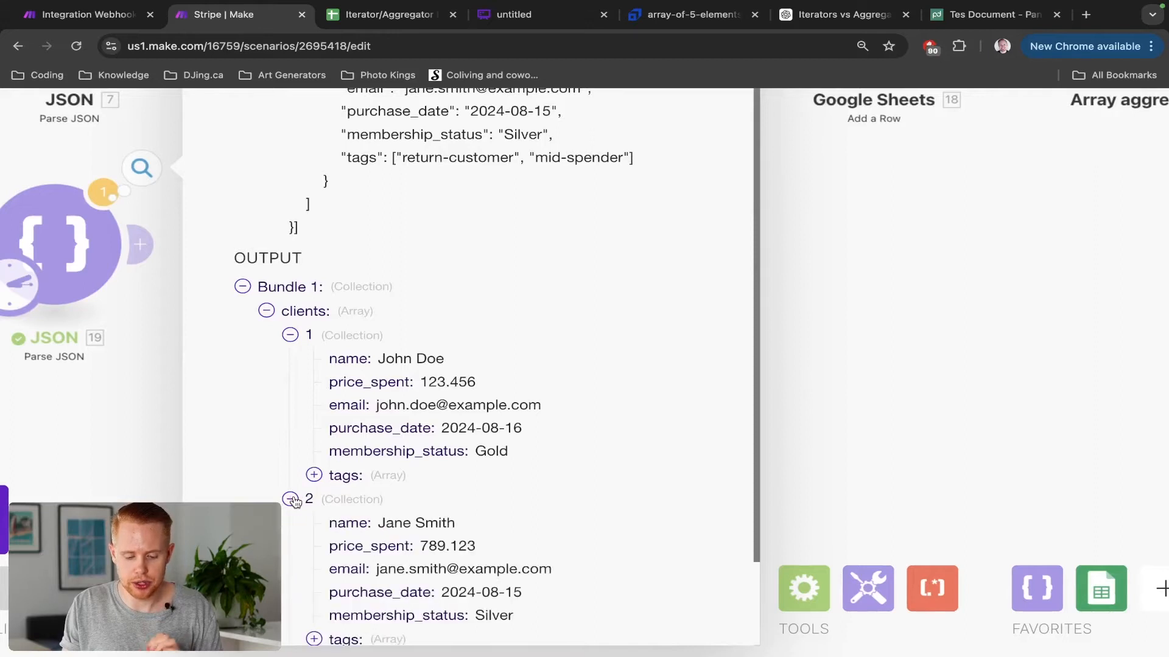
pyautogui.scroll(-1, 418, 495)
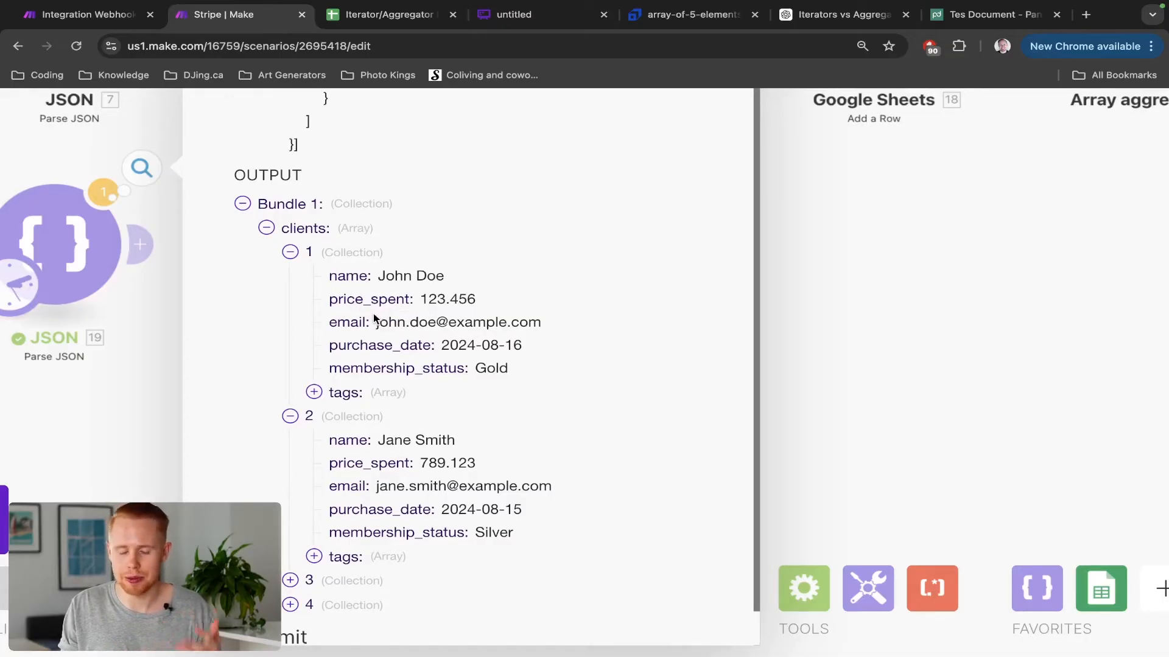
pyautogui.click(149, 319)
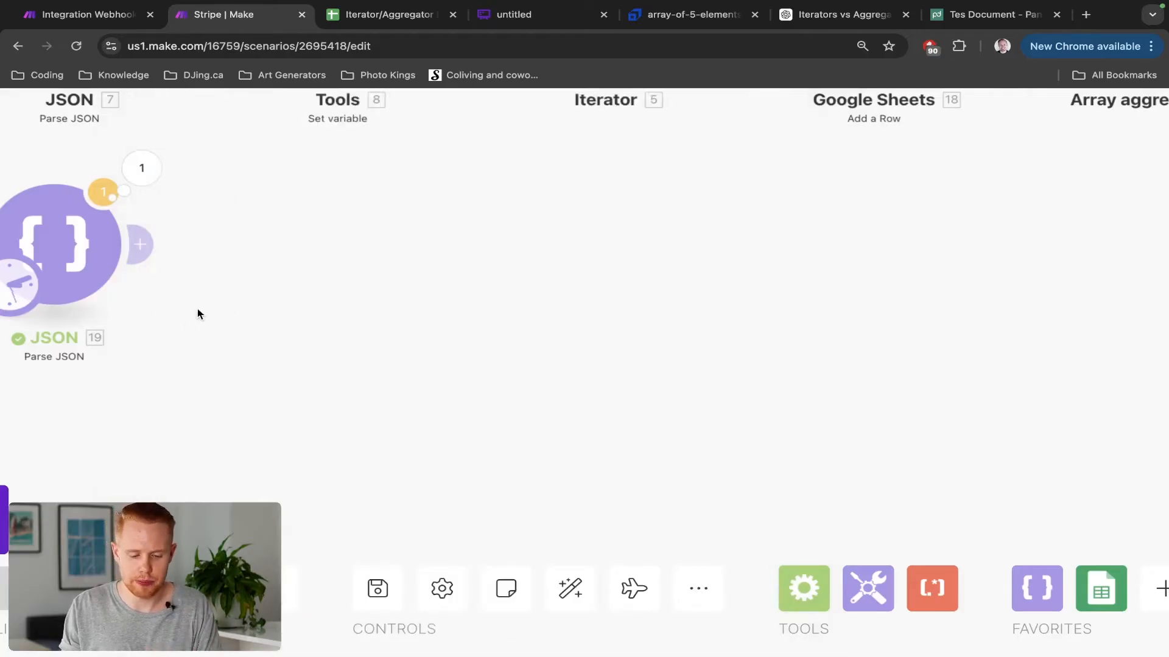
# Check and save the new JSON module's settings, and add a Tools Set variable module after it
pyautogui.click(97, 262)
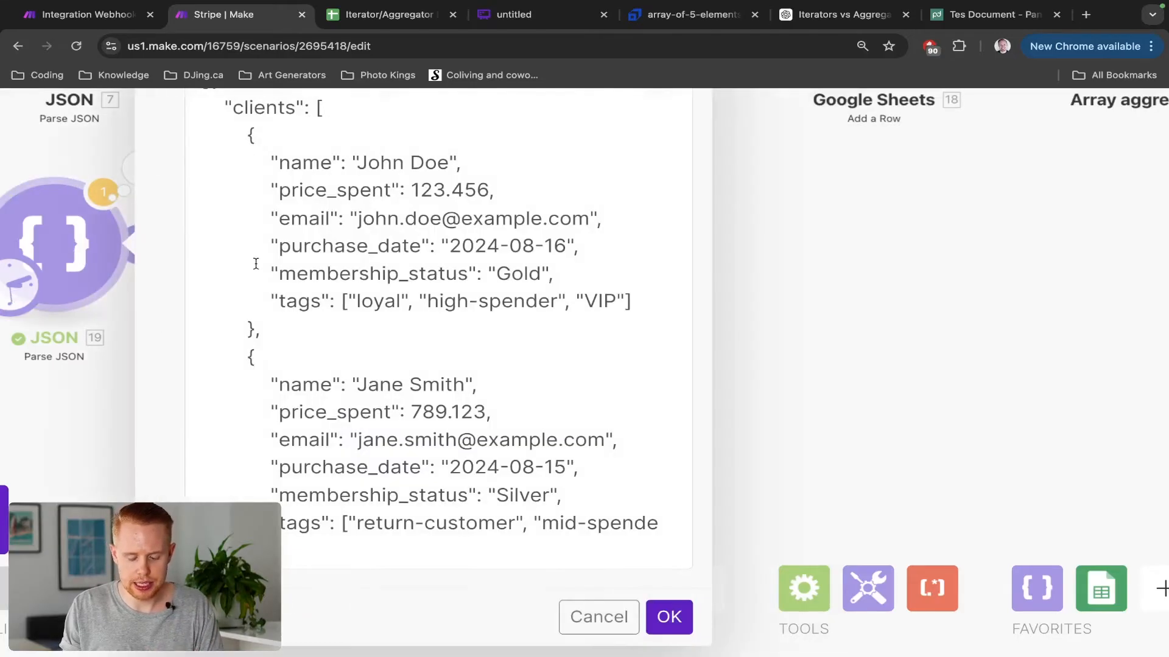
pyautogui.click(669, 617)
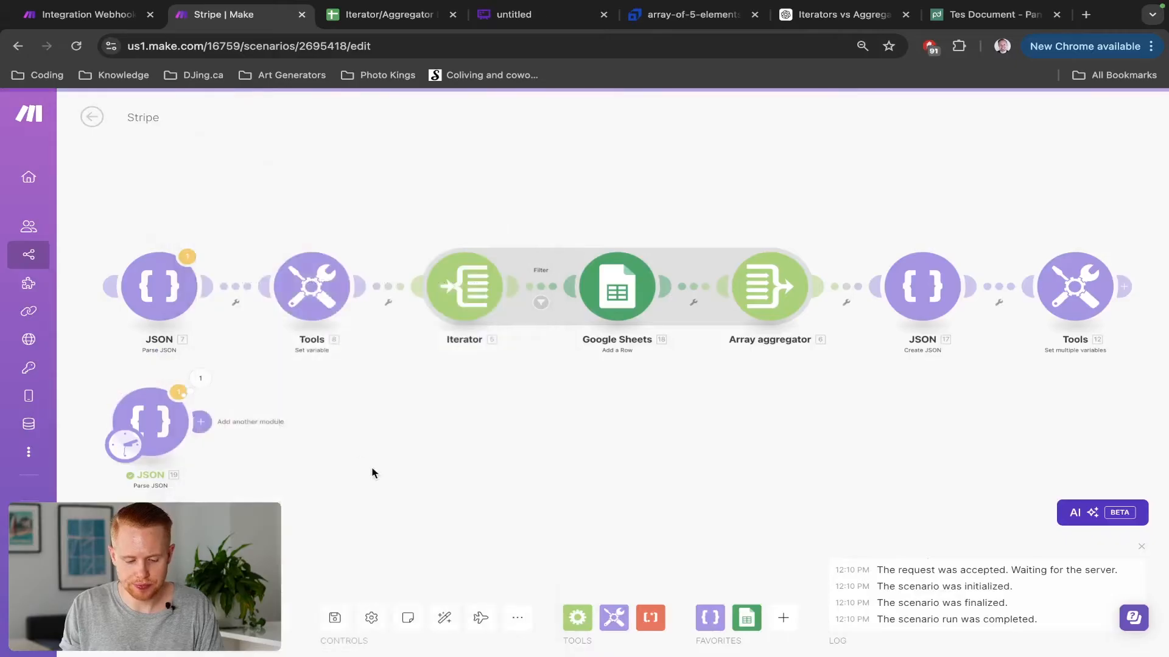
pyautogui.click(201, 423)
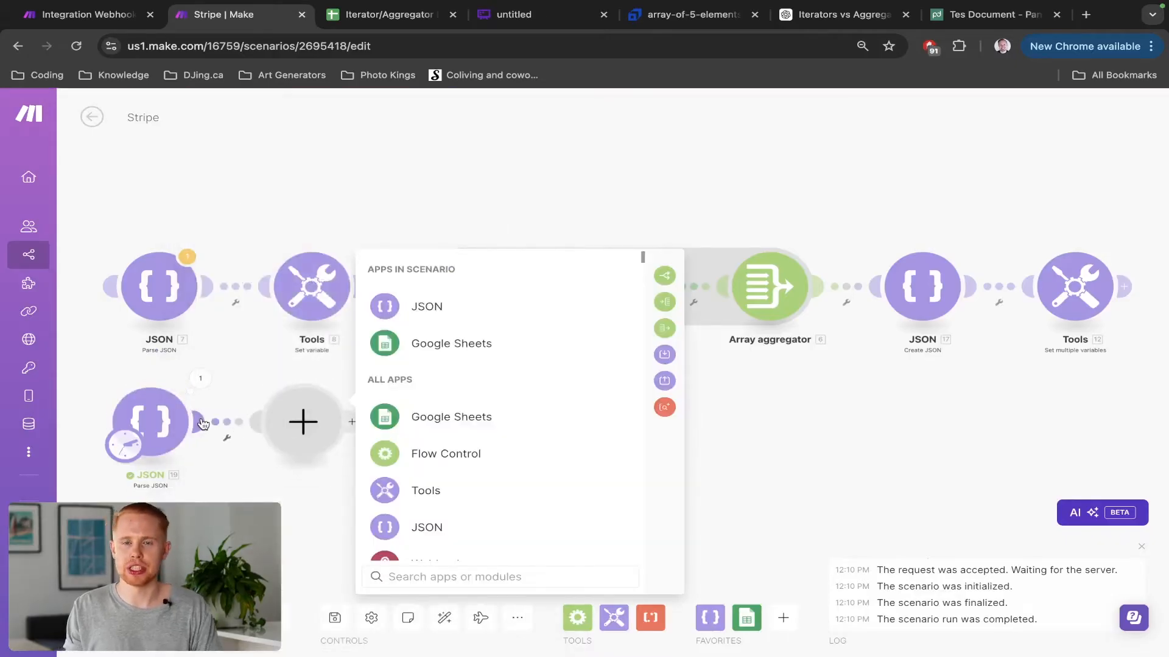
pyautogui.click(420, 508)
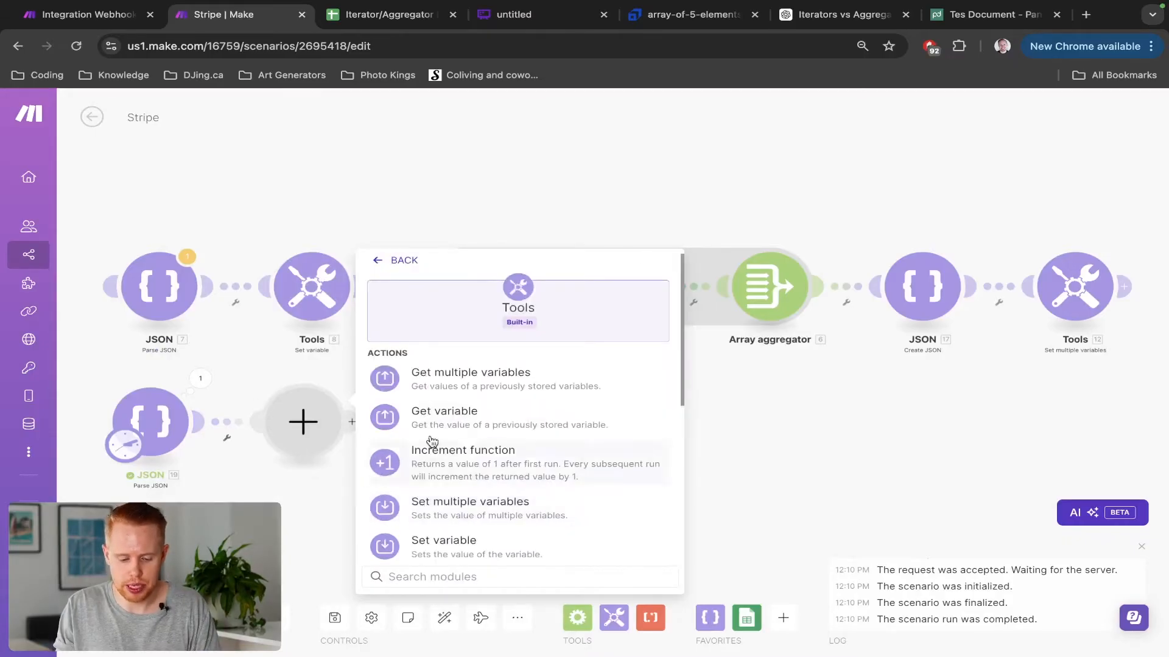
pyautogui.click(433, 547)
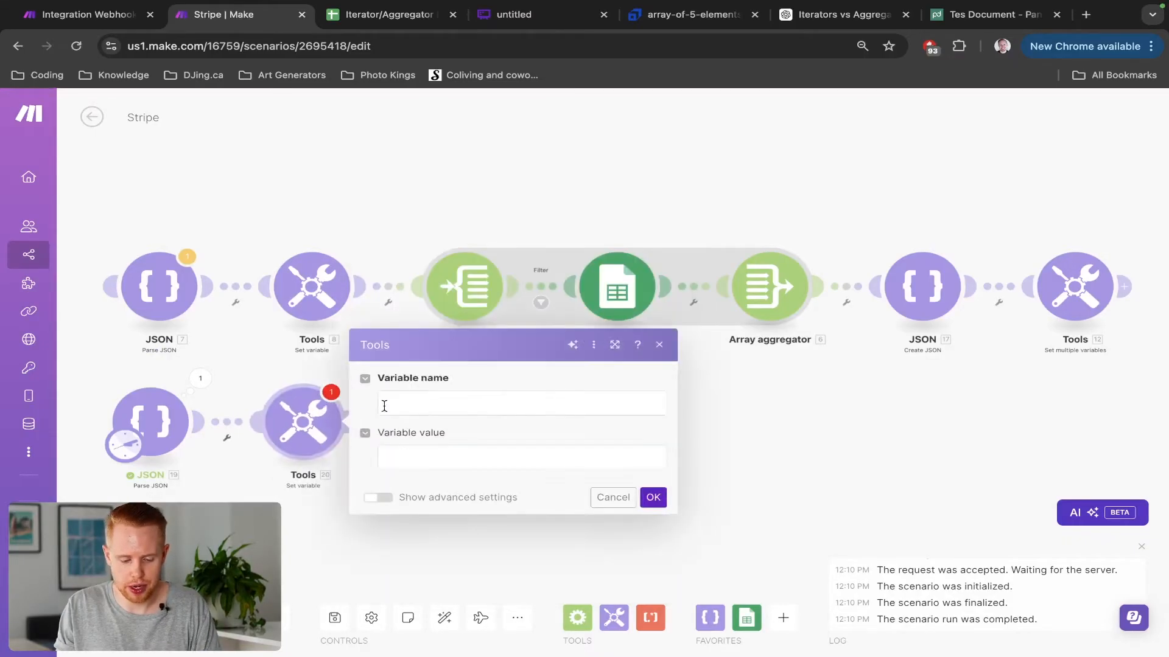
# Name the variable as the second client's email, map its value to email from the clients array, and save the module
pyautogui.write("Jane's E")
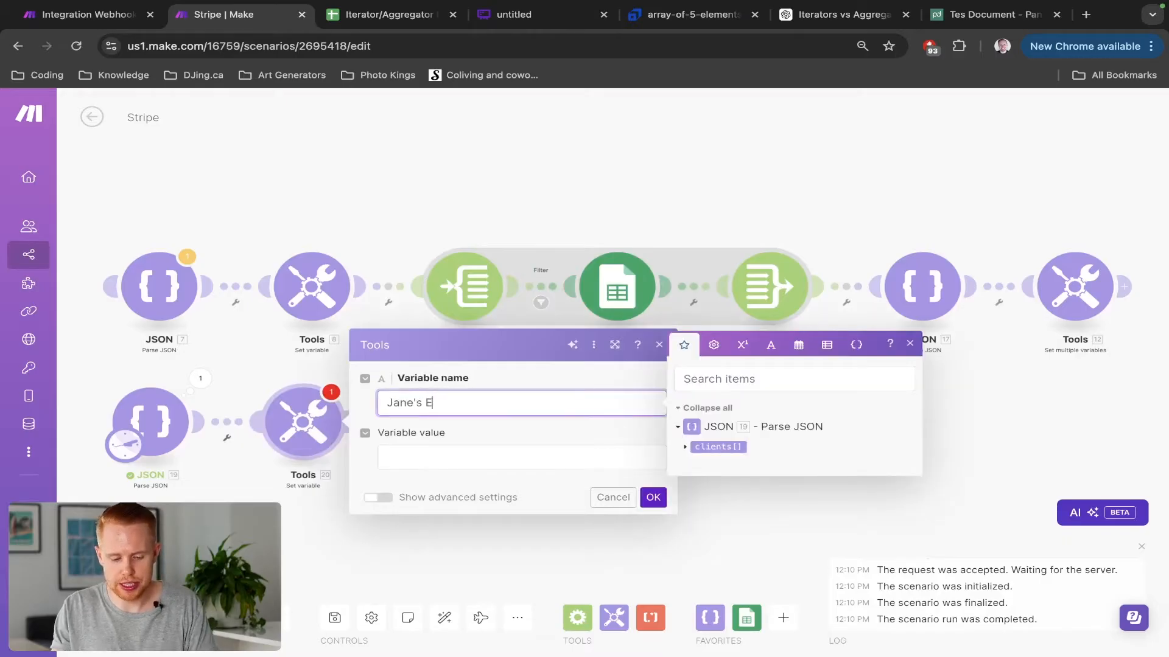
pyautogui.write('mail')
pyautogui.click(400, 457)
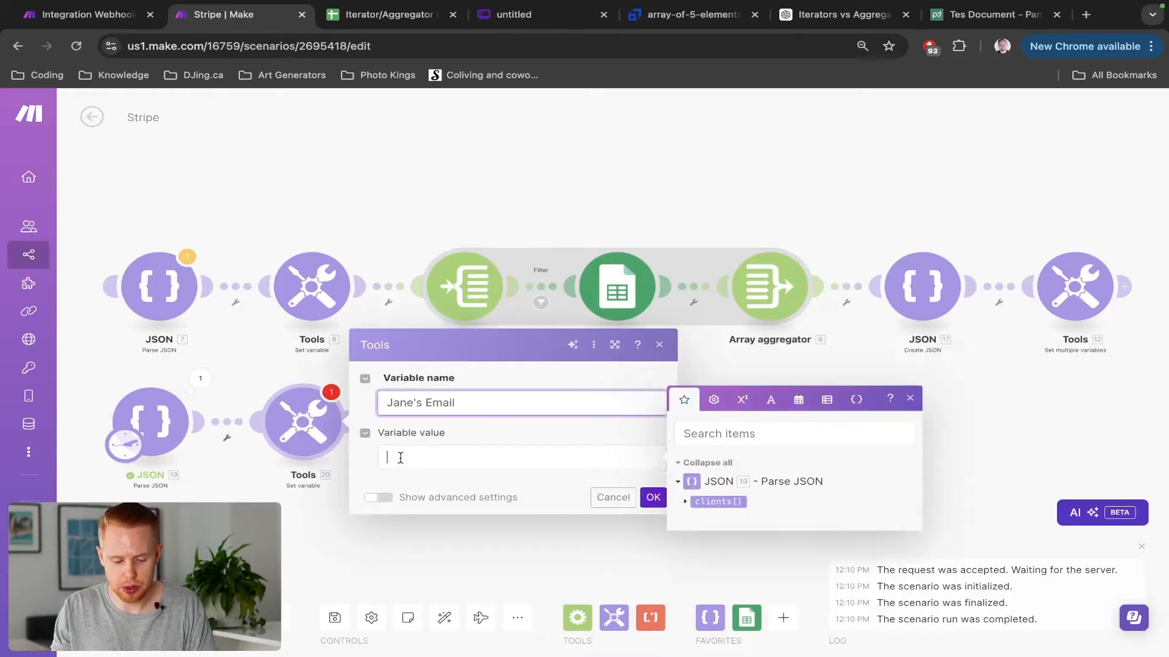
pyautogui.click(688, 500)
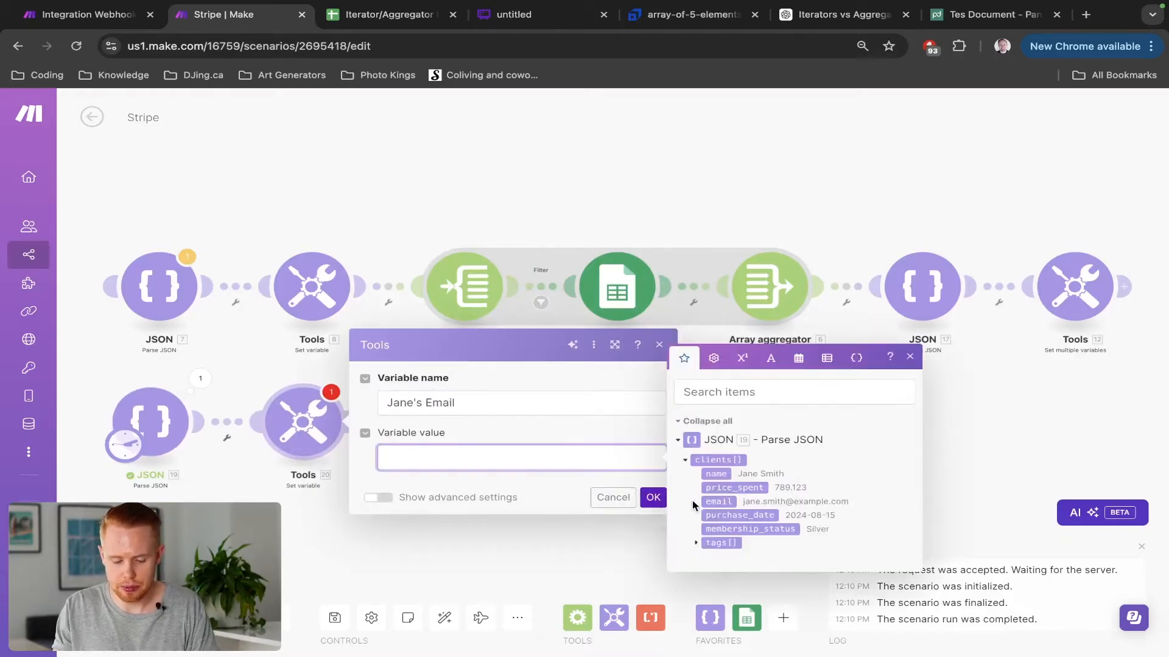
pyautogui.click(728, 501)
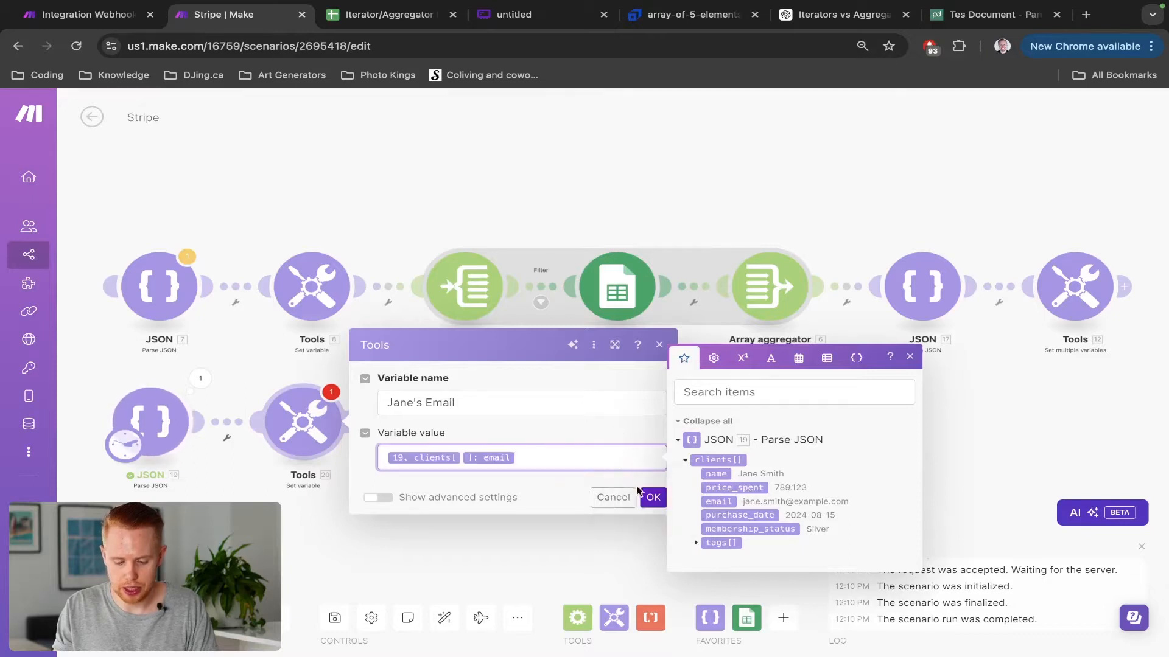
pyautogui.click(652, 497)
# Run the scenario and examine the email value in the Set variable module's output bundle
pyautogui.click(124, 618)
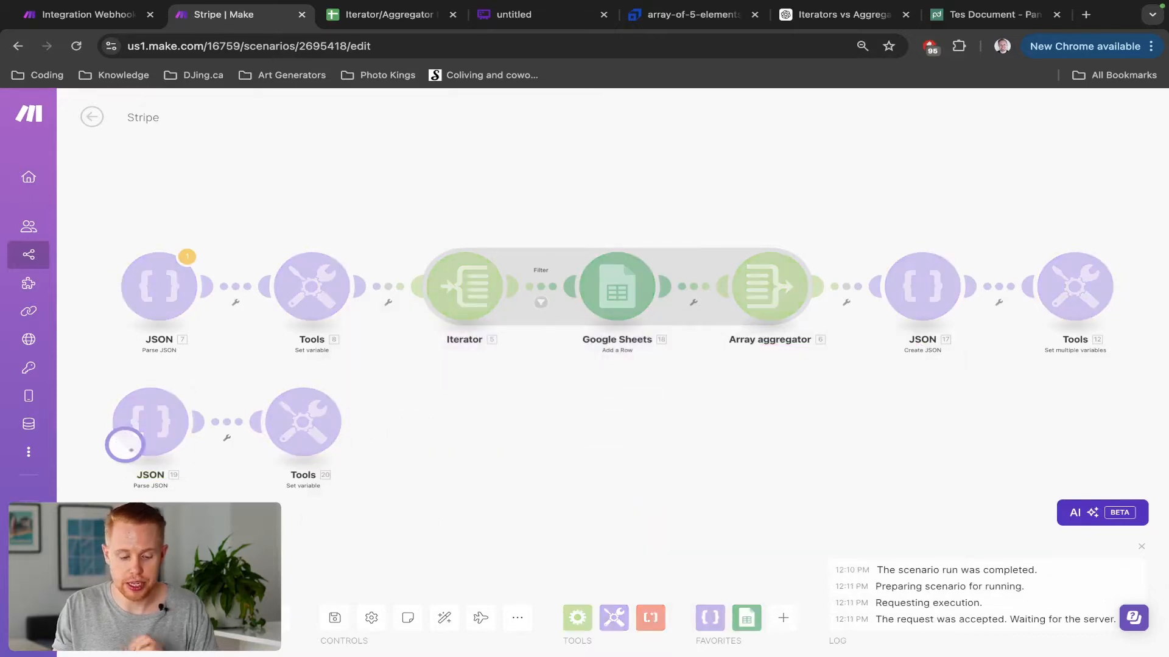
pyautogui.click(360, 381)
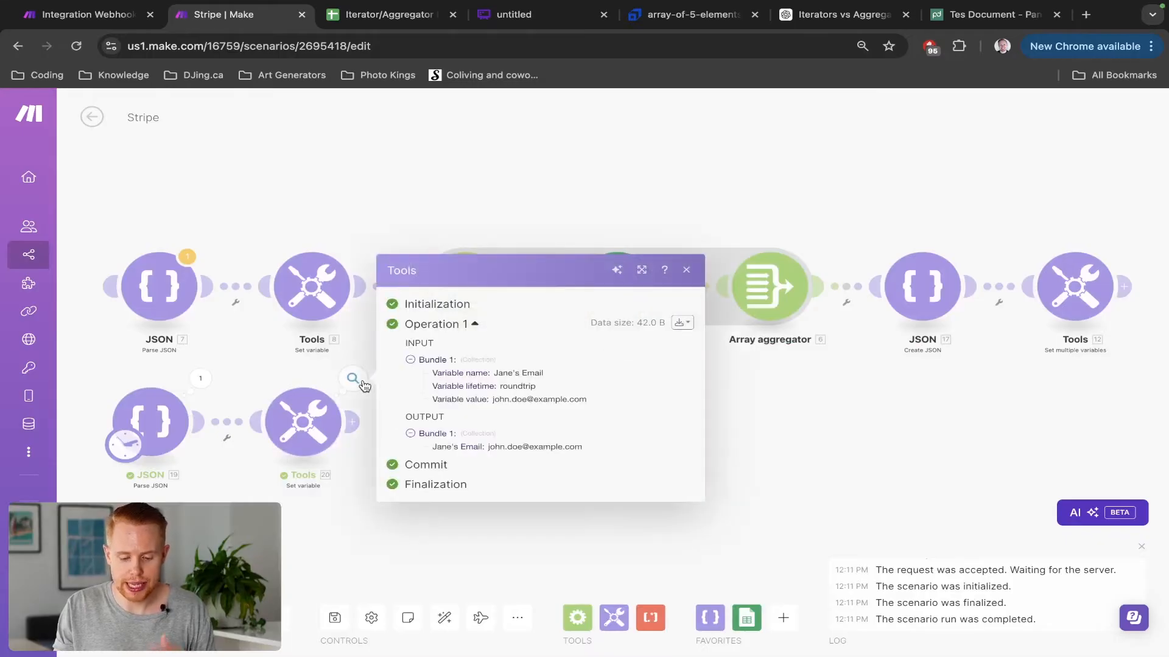
pyautogui.moveTo(489, 449); pyautogui.dragTo(588, 454)
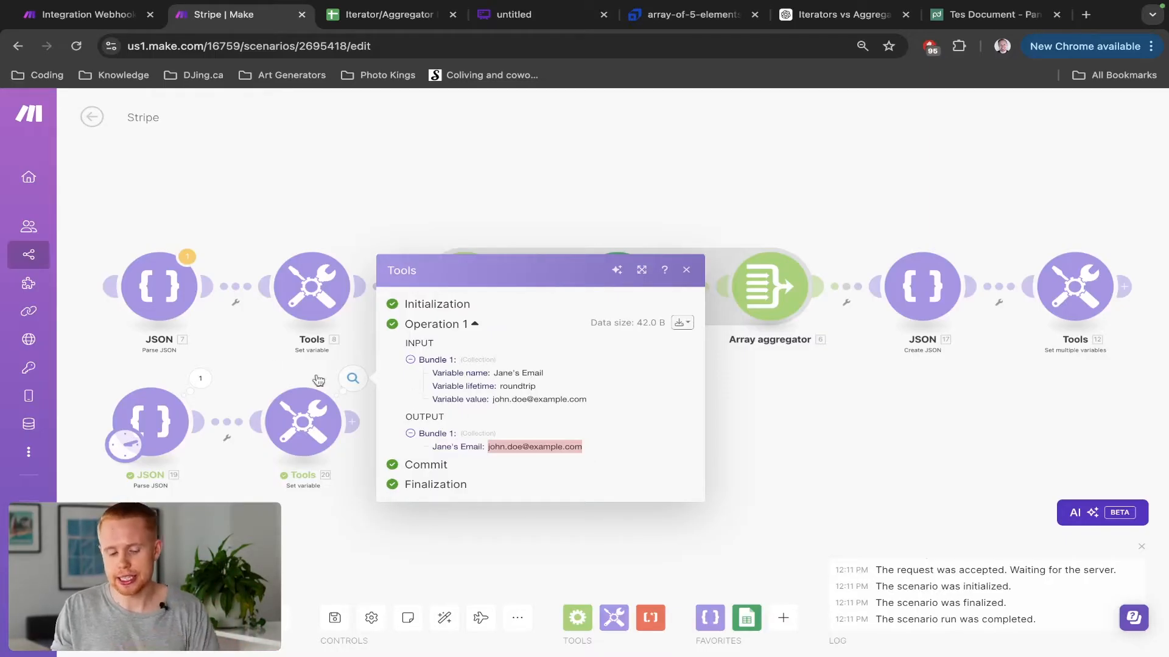
pyautogui.click(271, 366)
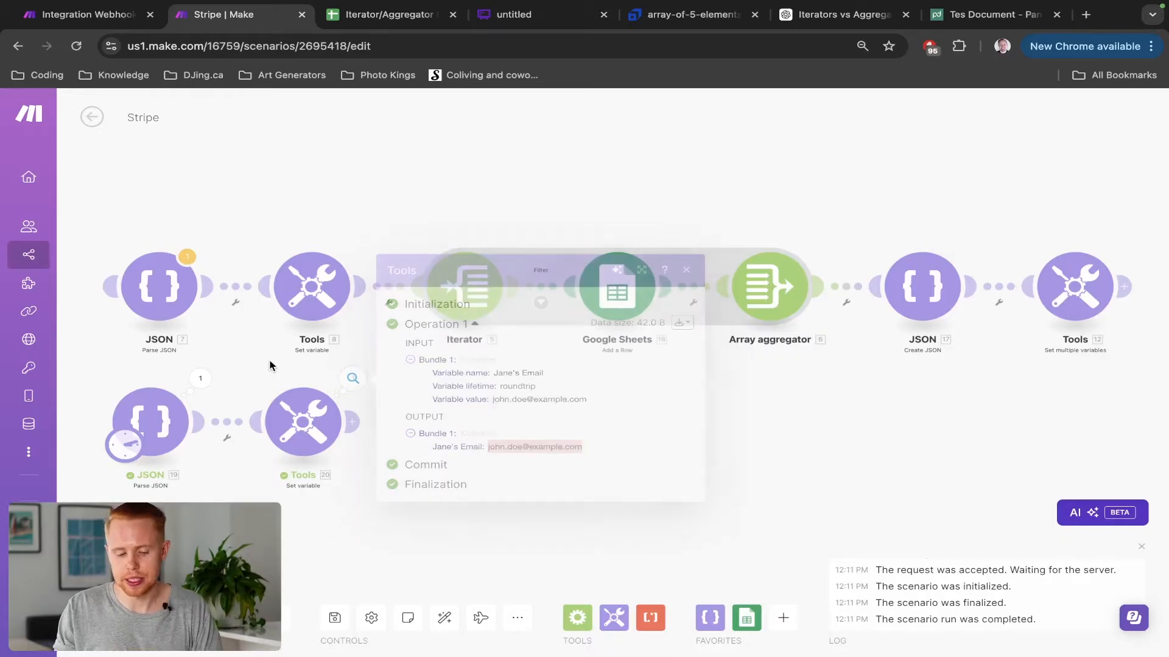
# Add a Flow Control Iterator after the Set variable module, with clients[] from the JSON module as its array
pyautogui.click(353, 422)
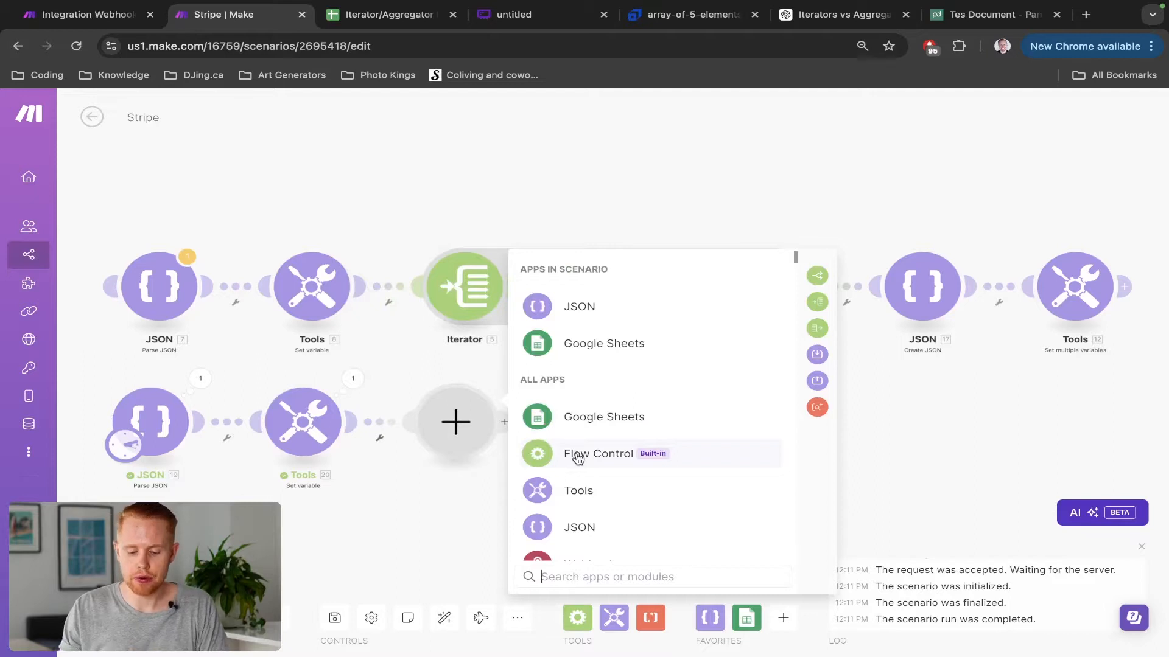
pyautogui.click(577, 458)
pyautogui.click(584, 433)
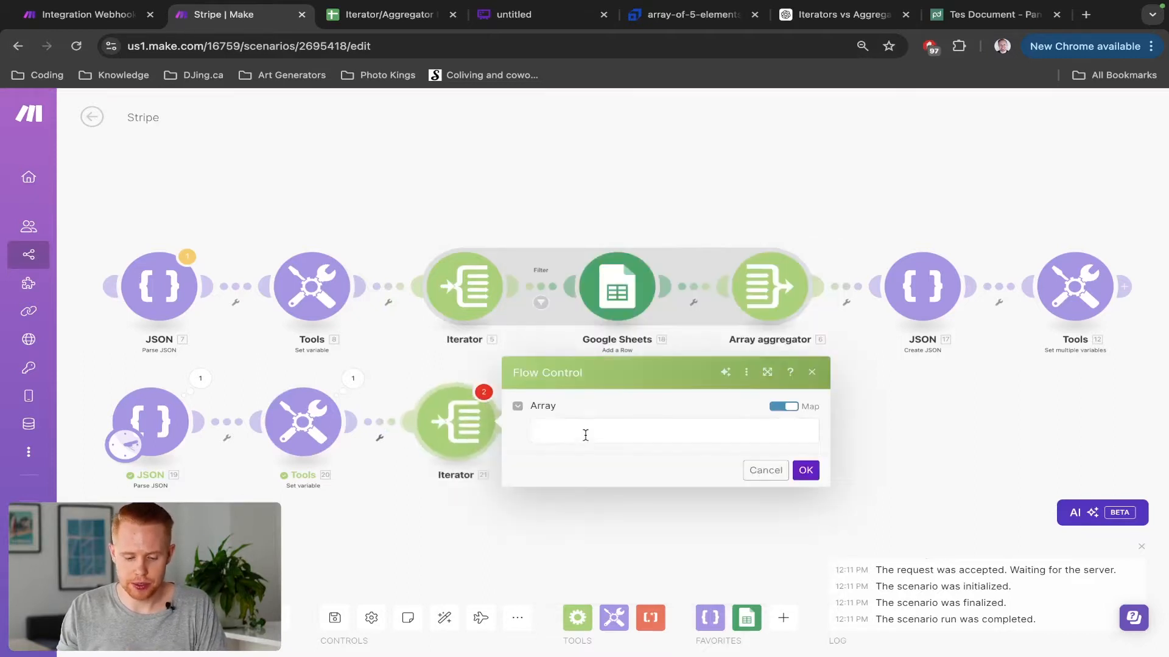
pyautogui.click(550, 429)
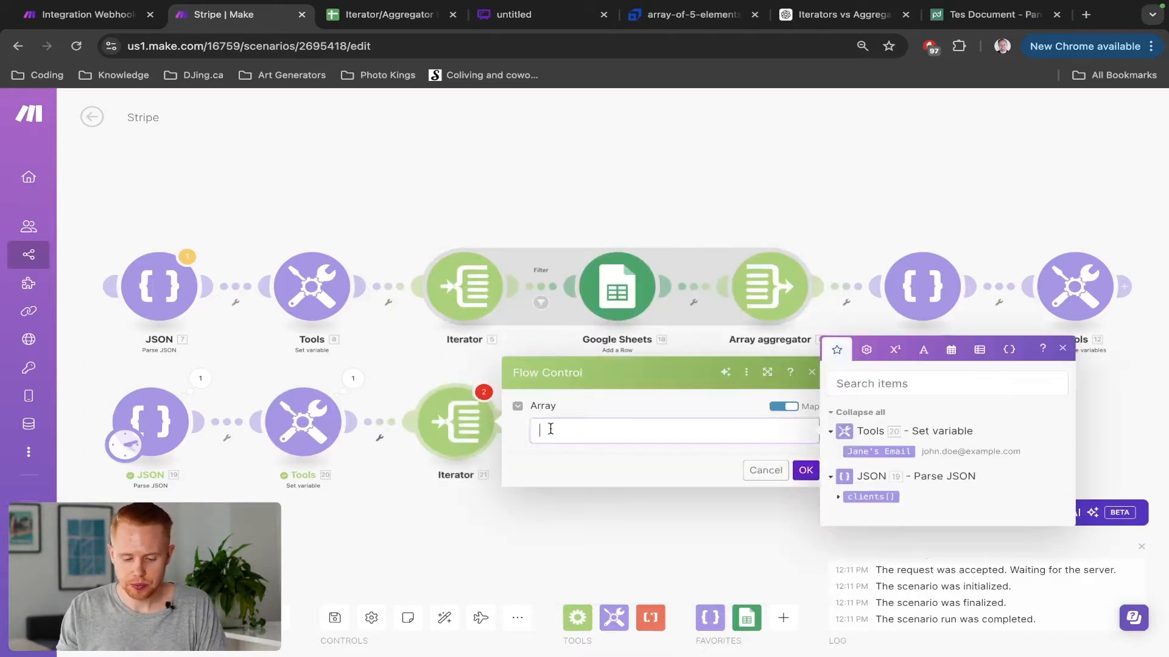
pyautogui.click(855, 498)
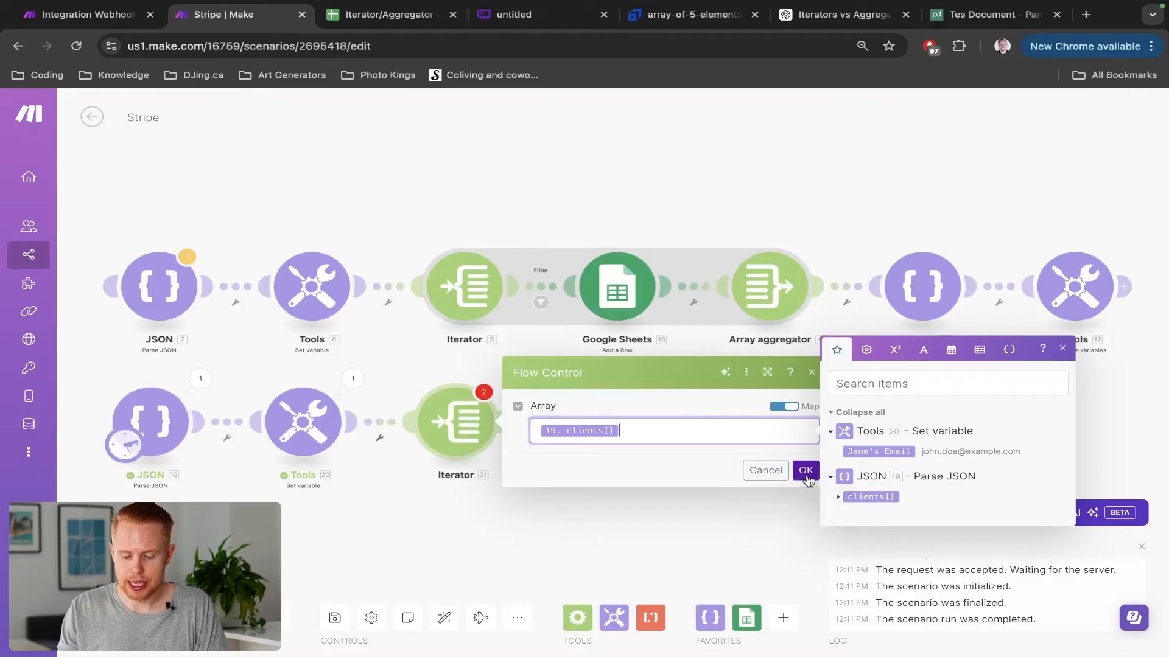
pyautogui.click(807, 470)
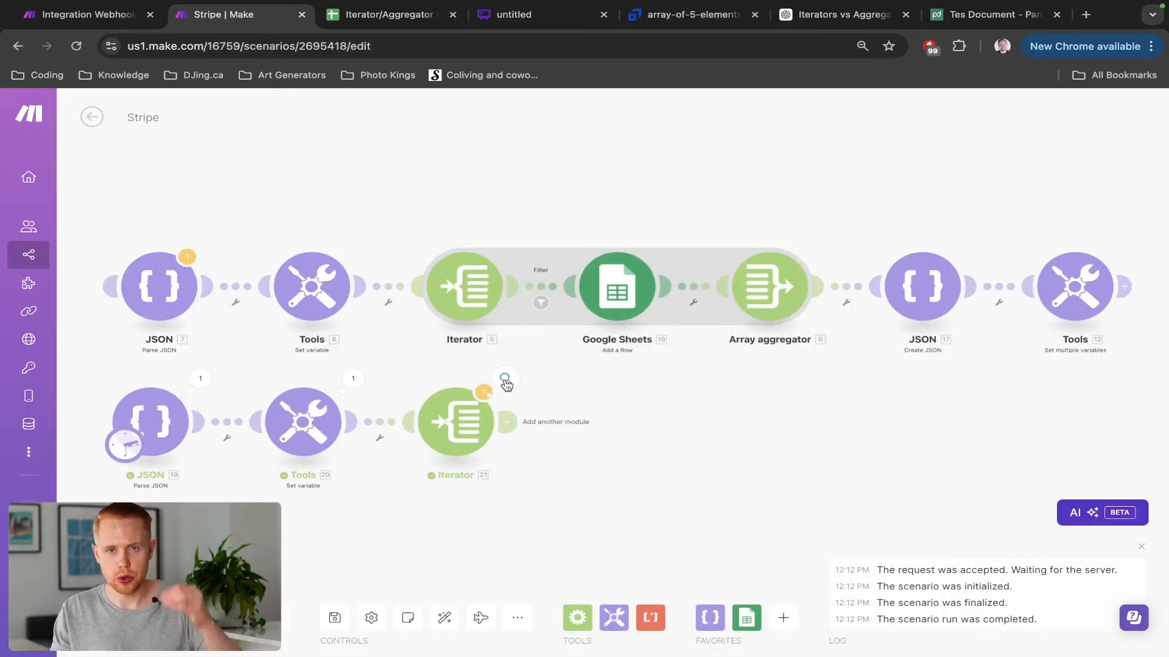
# Examine the new Iterator's output bundles and compare them with the Set variable module's output
pyautogui.click(506, 381)
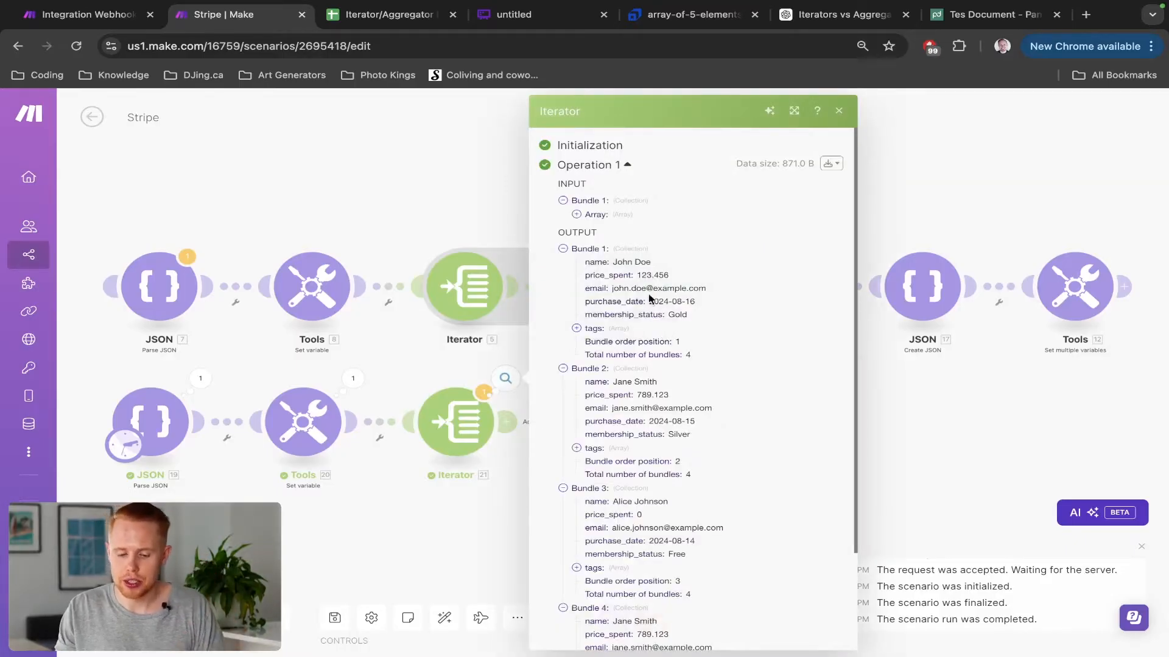
pyautogui.scroll(-1, 650, 299)
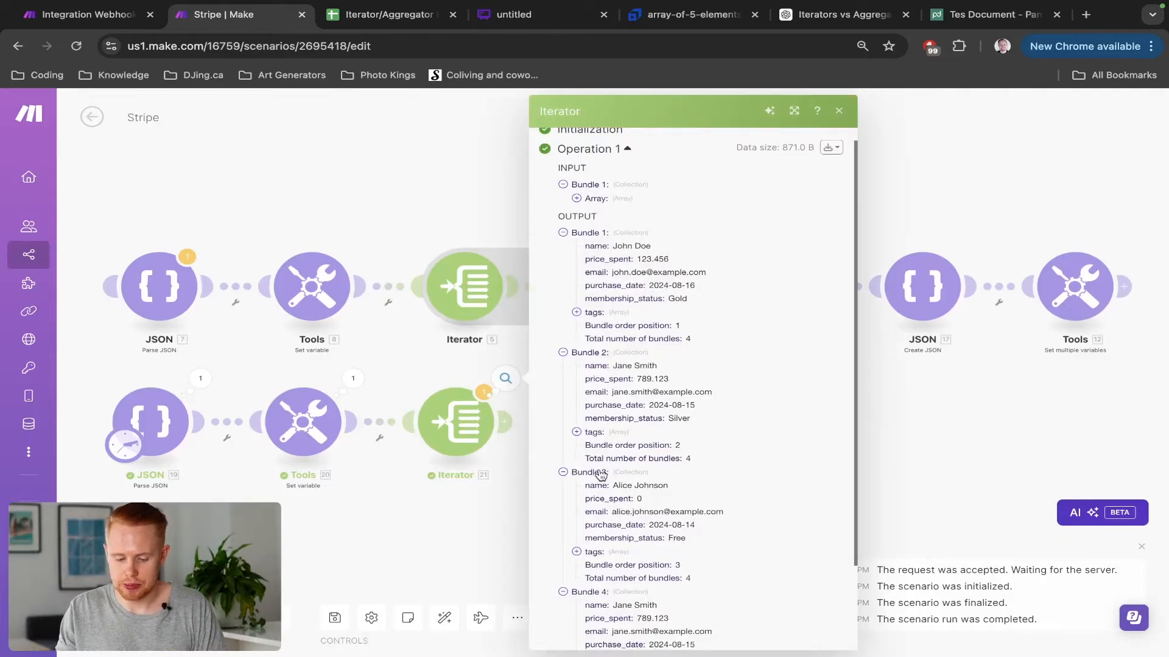
pyautogui.scroll(-3, 679, 493)
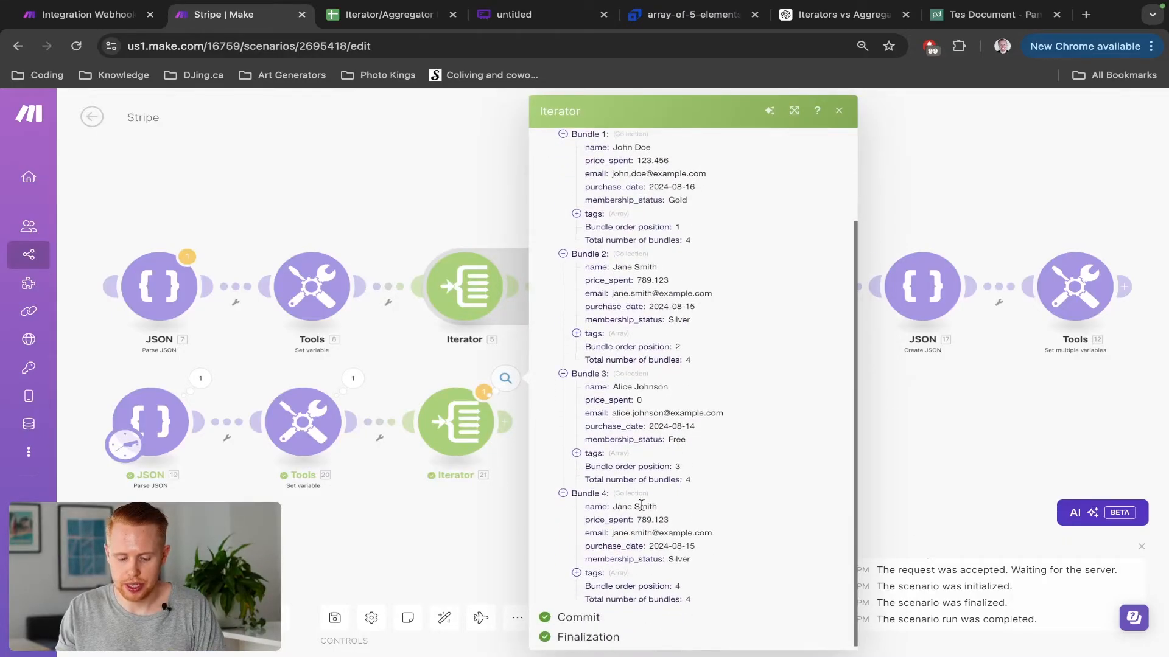
pyautogui.click(354, 381)
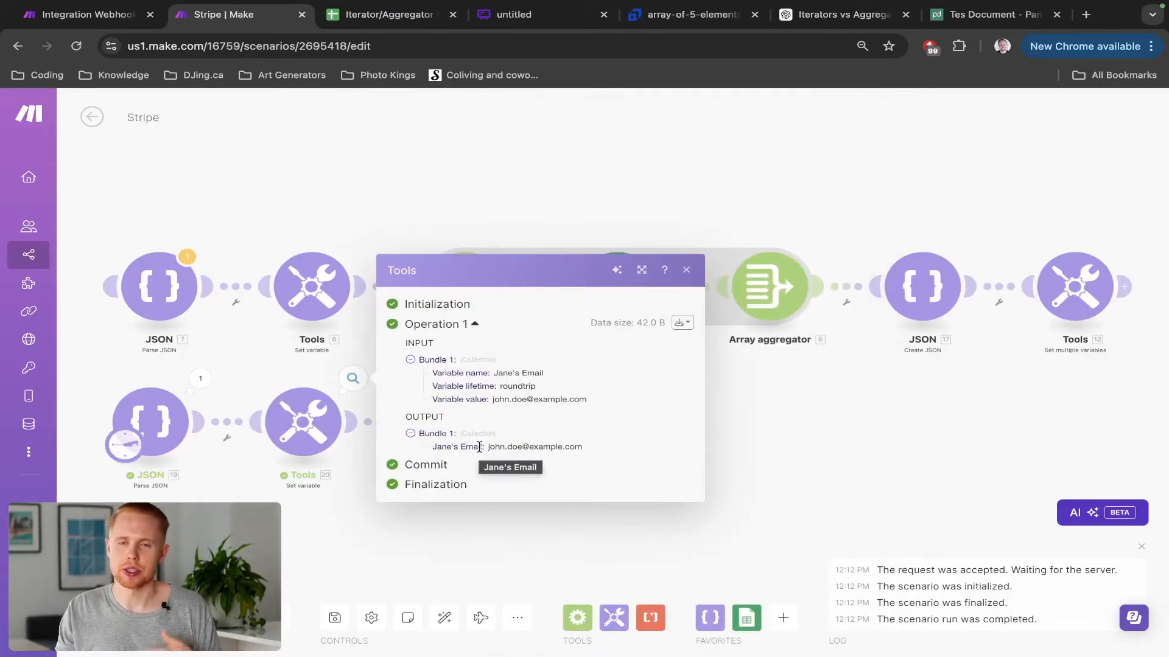
pyautogui.click(308, 381)
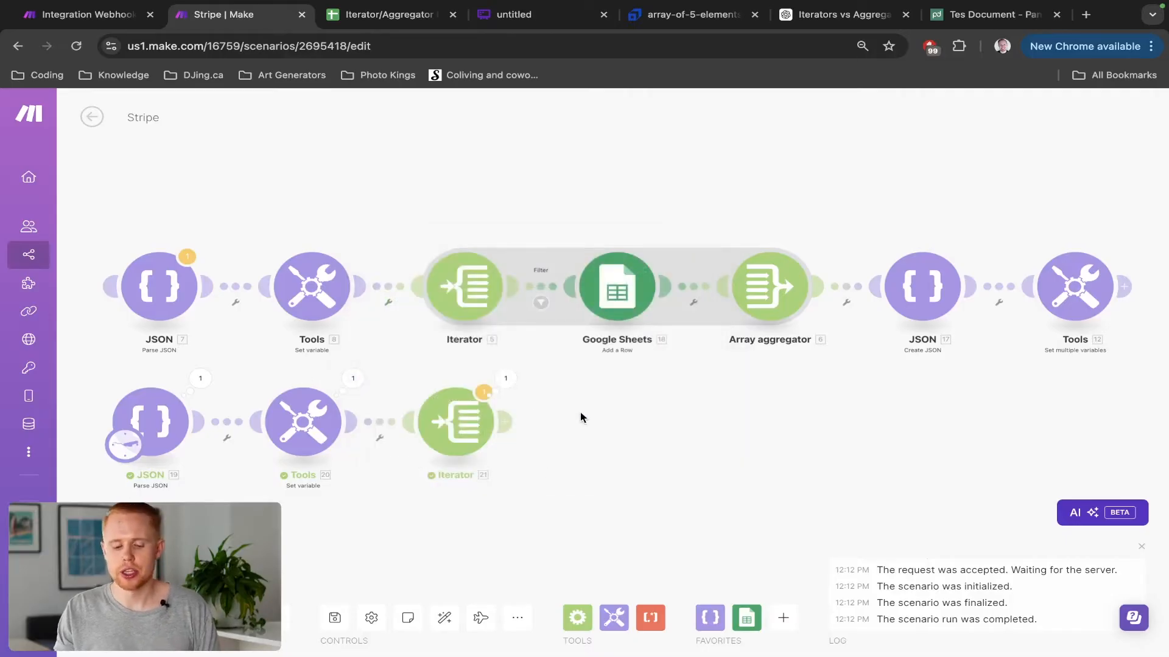
# Examine the columns and sample row of the Iterator/Aggregator Lesson spreadsheet in Google Sheets and return to the Make scenario
pyautogui.moveTo(580, 412); pyautogui.dragTo(550, 357)
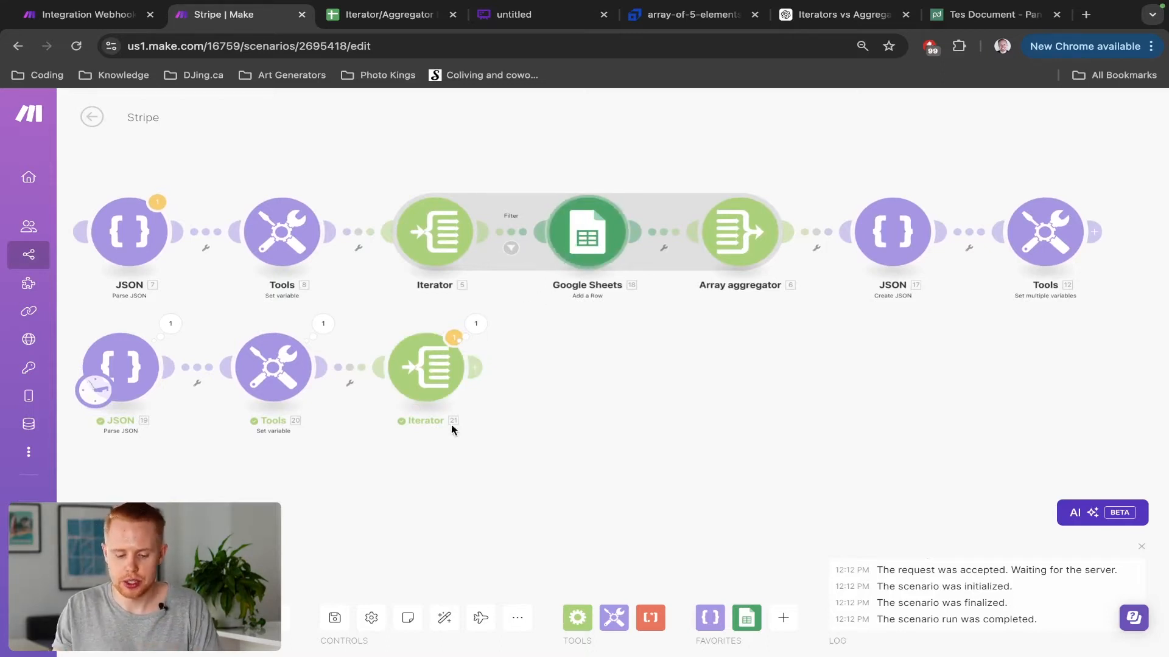
pyautogui.hotkey('ctrl', 'Tab')
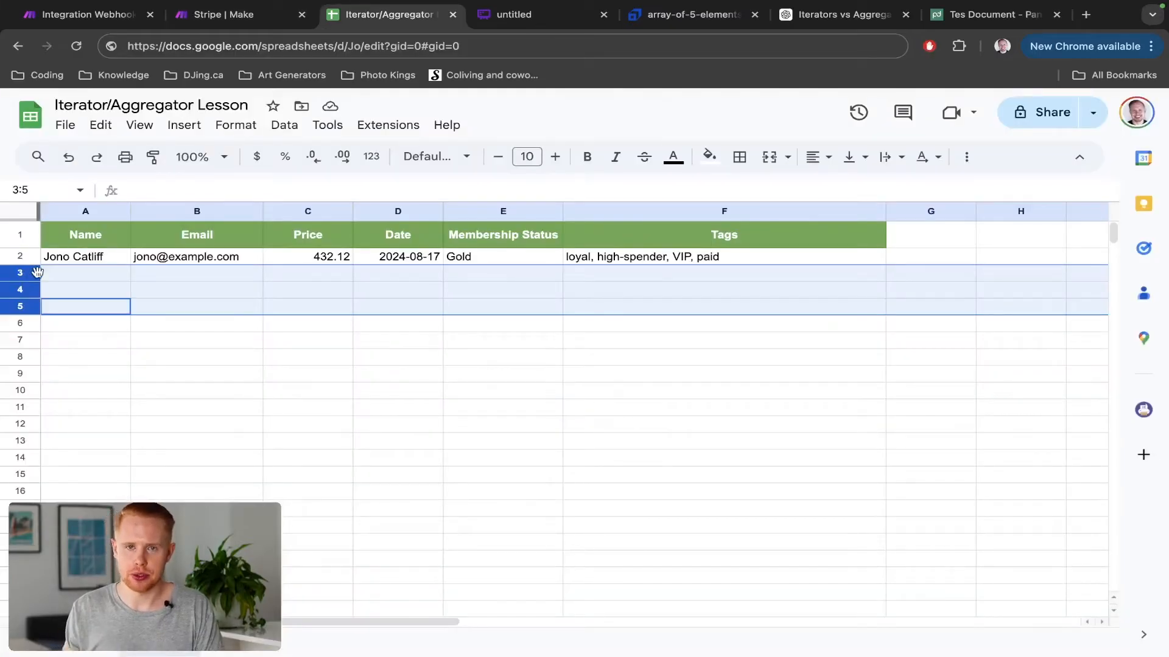
pyautogui.hotkey('ctrl', 'shift', 'Tab')
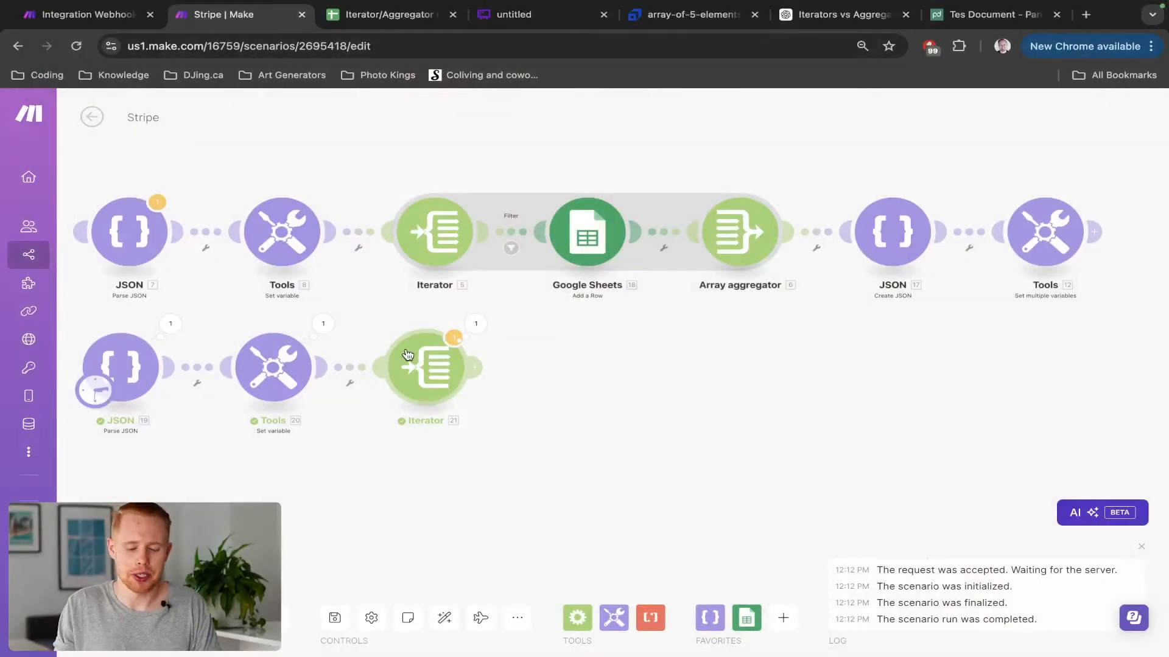
# Add a Google Sheets Add a Row module after the new Iterator
pyautogui.click(474, 367)
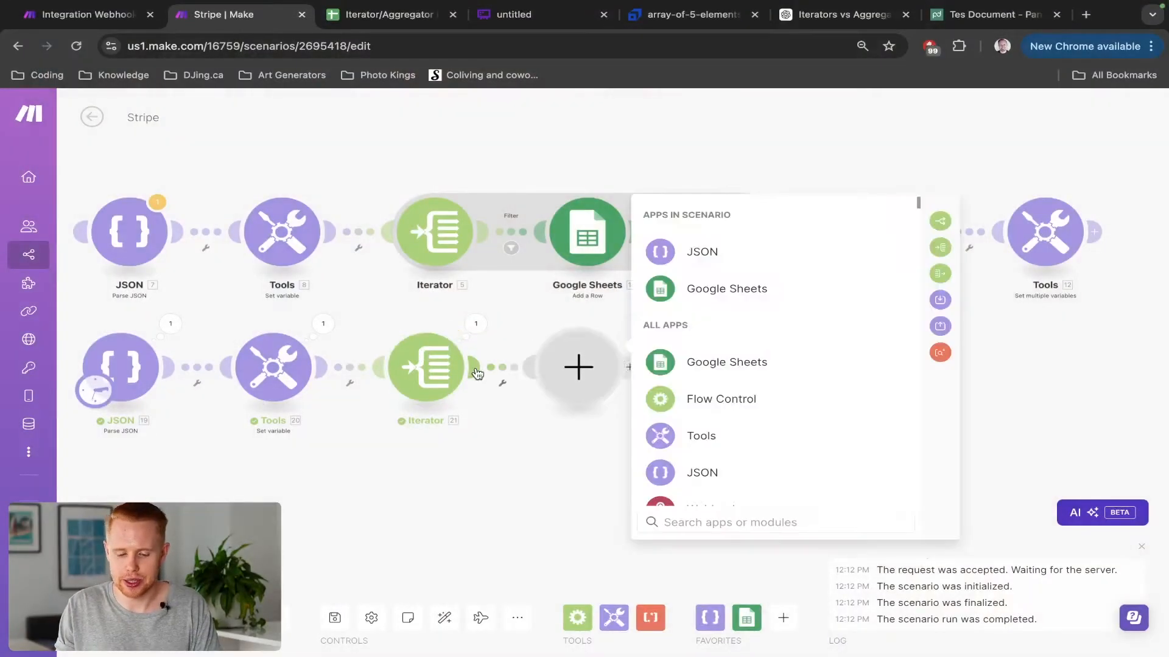
pyautogui.click(699, 365)
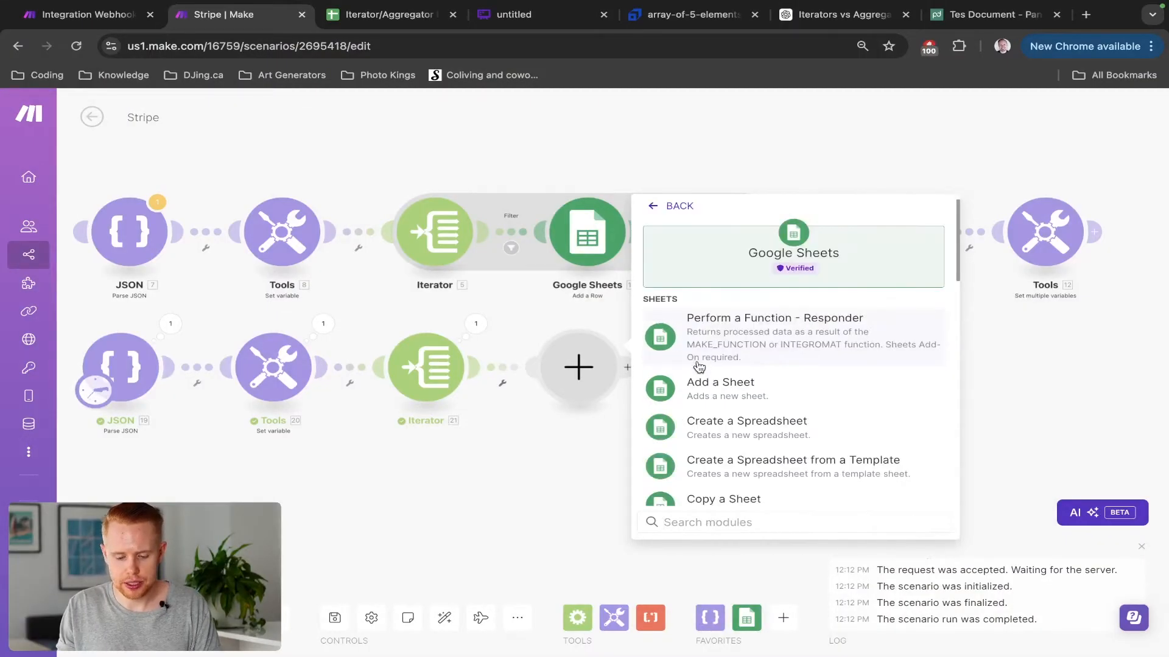
pyautogui.write('add a')
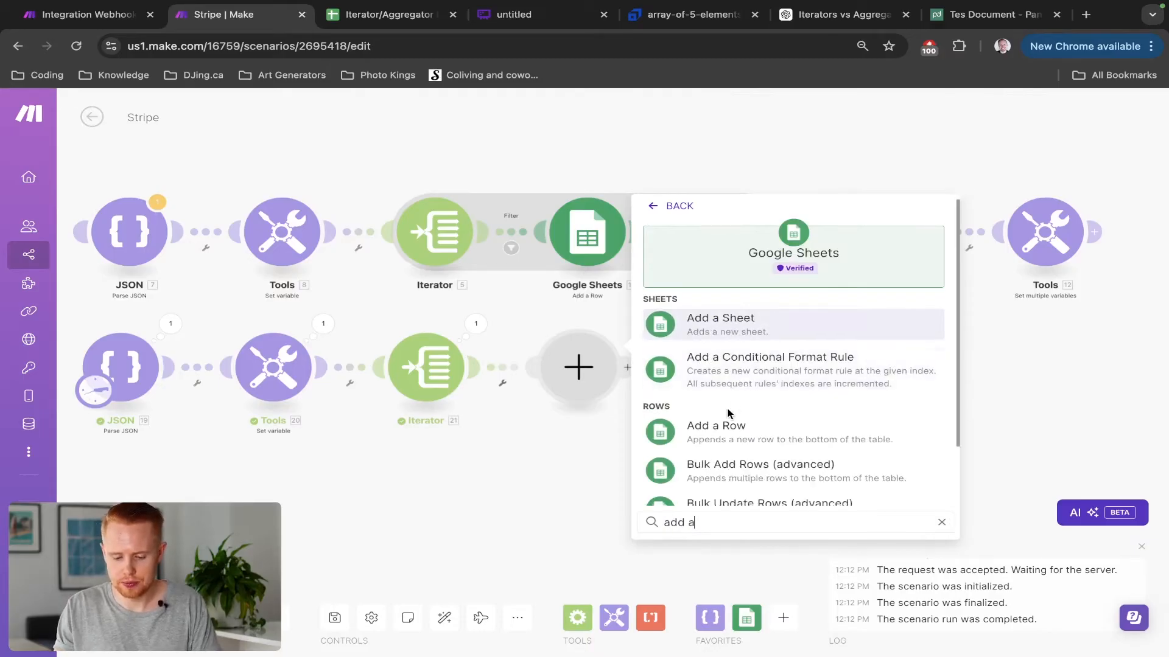
pyautogui.click(721, 428)
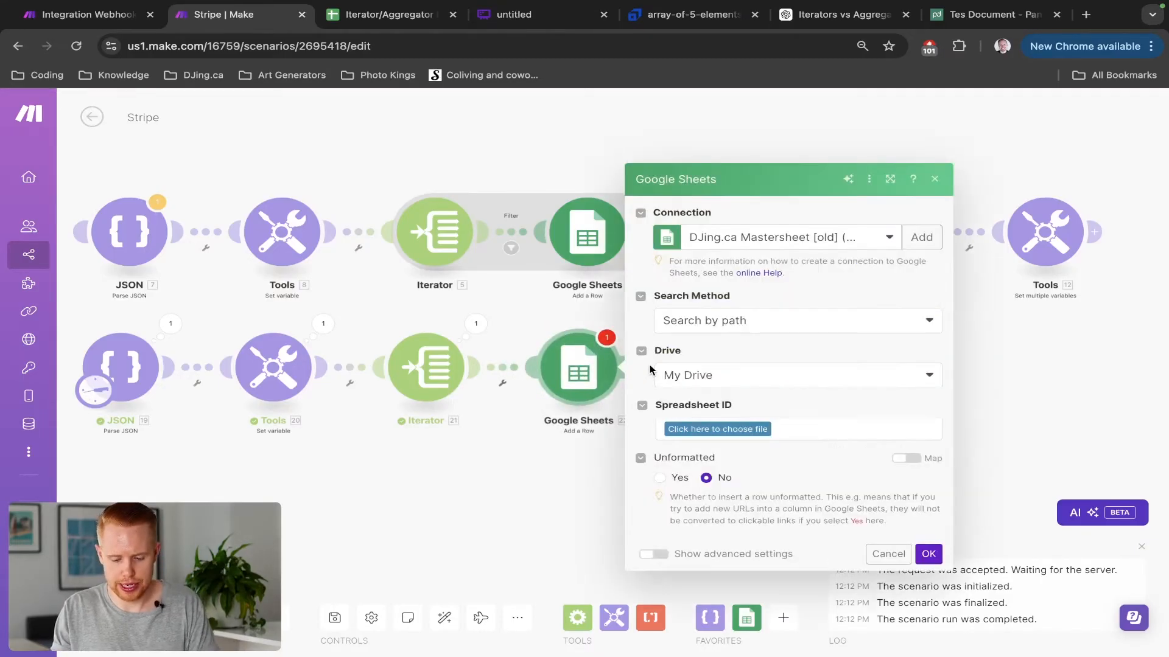
# Set the module's connection to the first Gmail account under My Google connection and its search method to Select from all
pyautogui.click(764, 231)
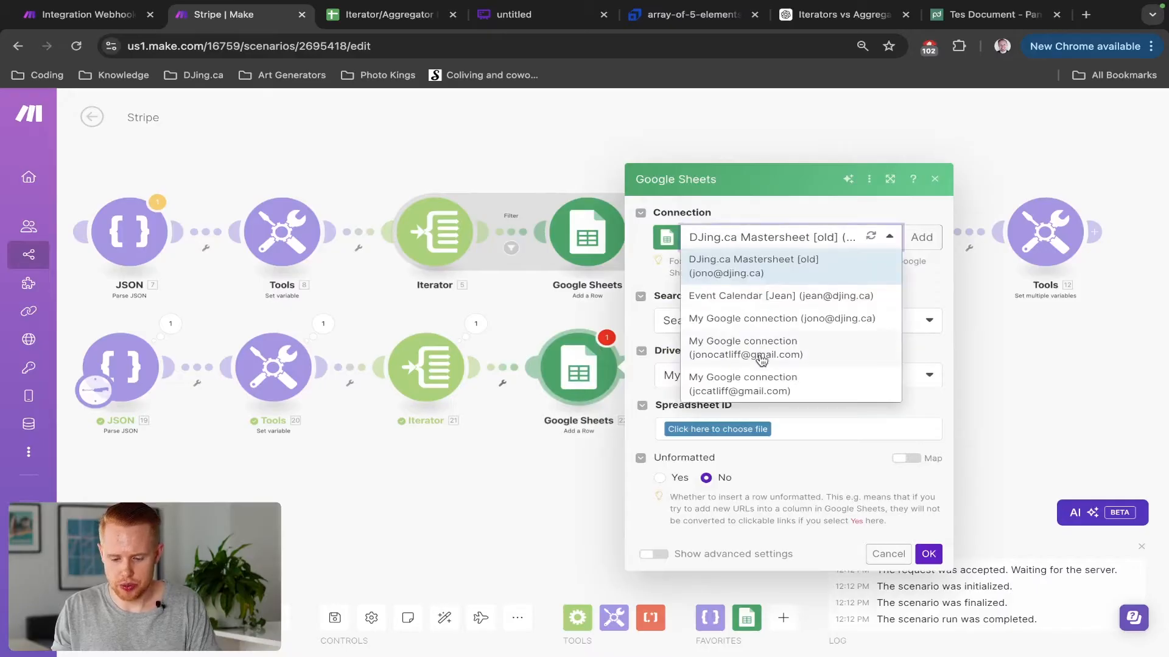
pyautogui.click(762, 360)
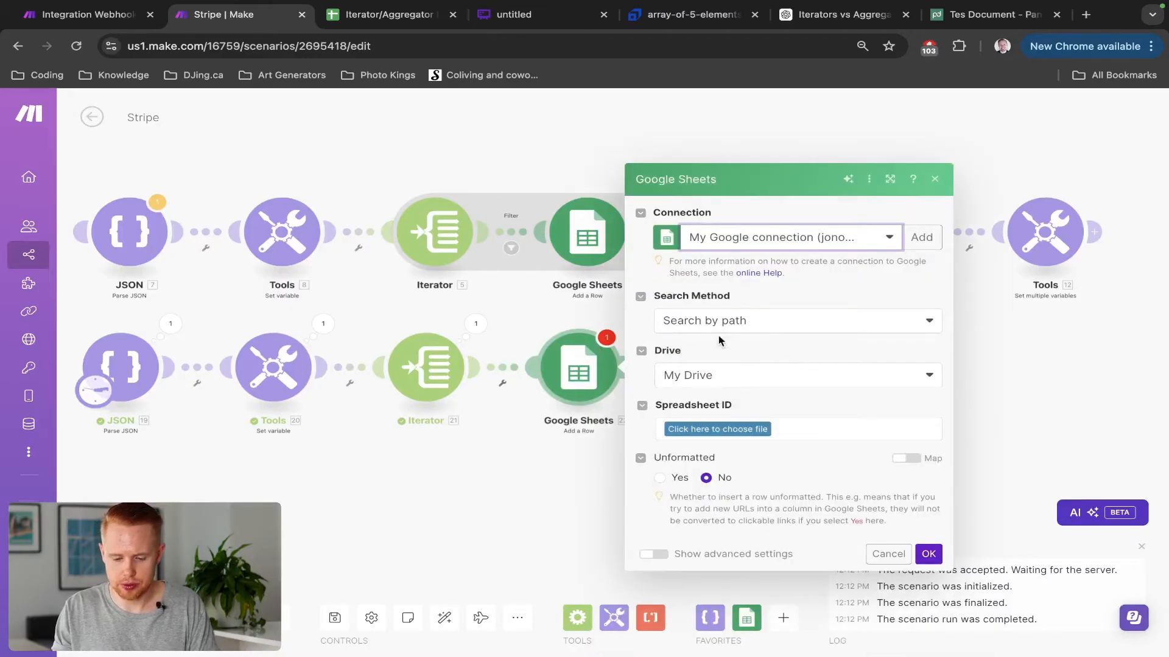
pyautogui.click(720, 319)
pyautogui.click(720, 365)
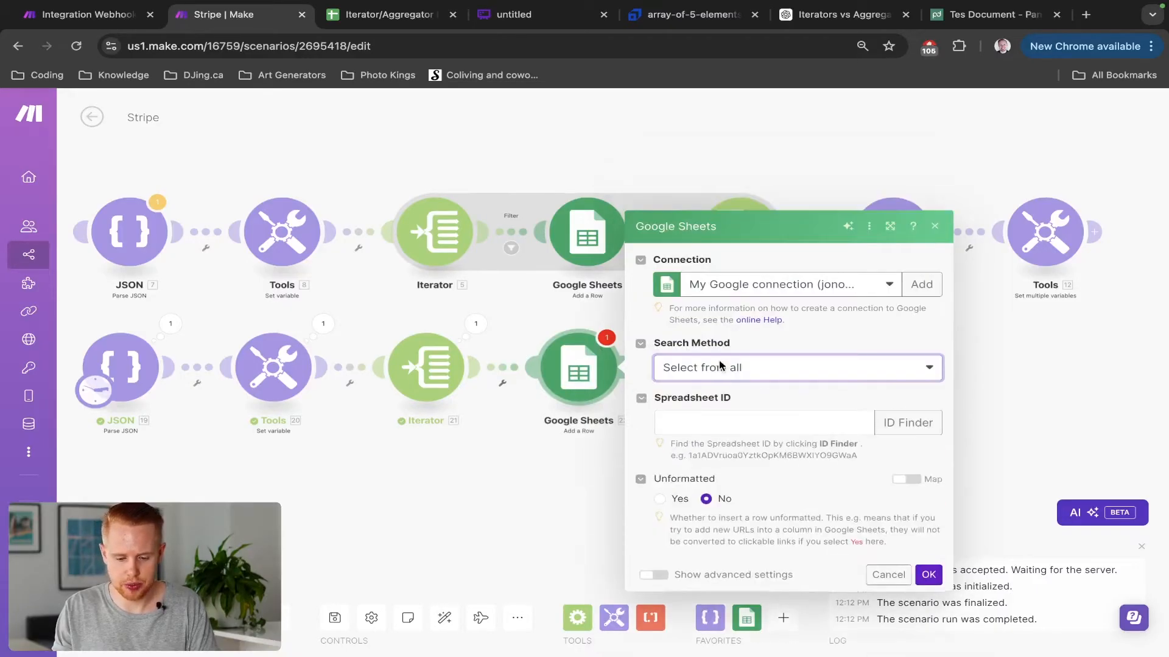
# Copy the spreadsheet ID from the Iterator/Aggregator Lesson sheet's URL and enter it as the Google Sheets module's Spreadsheet ID
pyautogui.hotkey('ctrl', 'Tab')
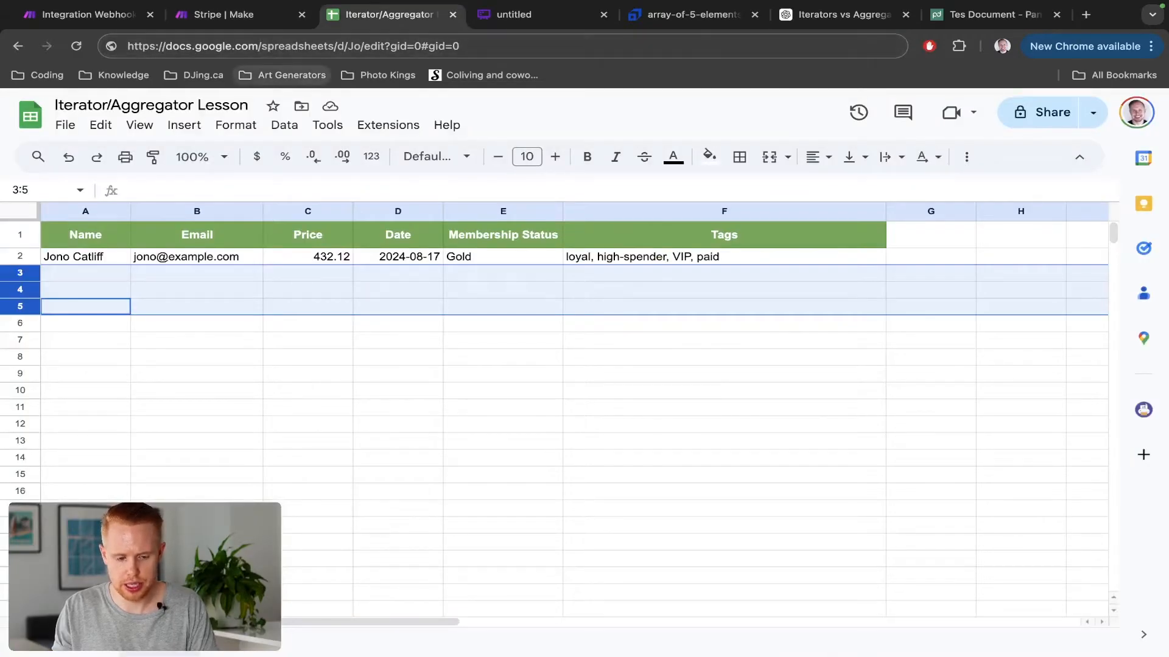
pyautogui.click(69, 51)
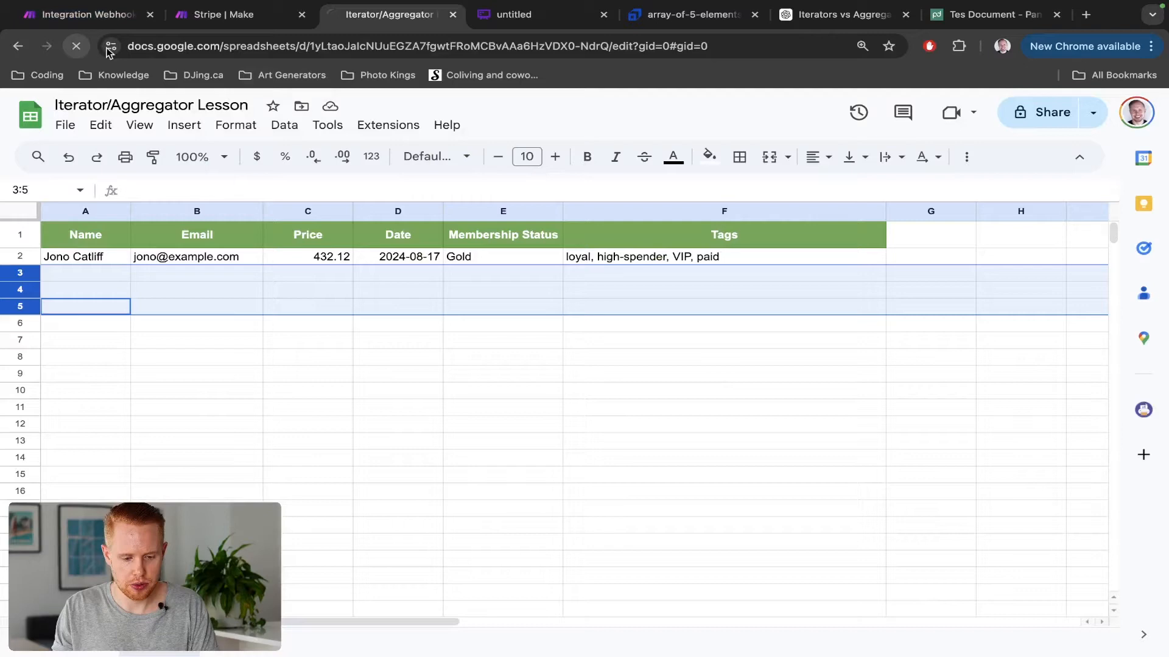
pyautogui.doubleClick(320, 47)
pyautogui.hotkey('alt', 'shift', 'Right')
pyautogui.hotkey('ctrl', 'c')
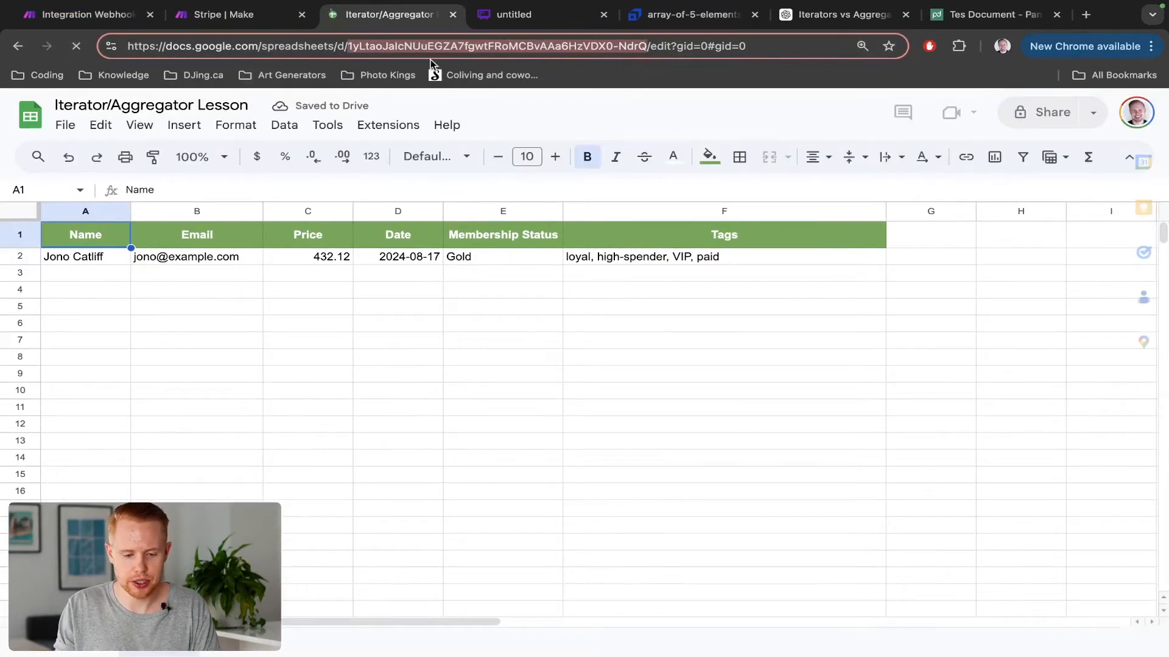
pyautogui.hotkey('ctrl', 'shift', 'Tab')
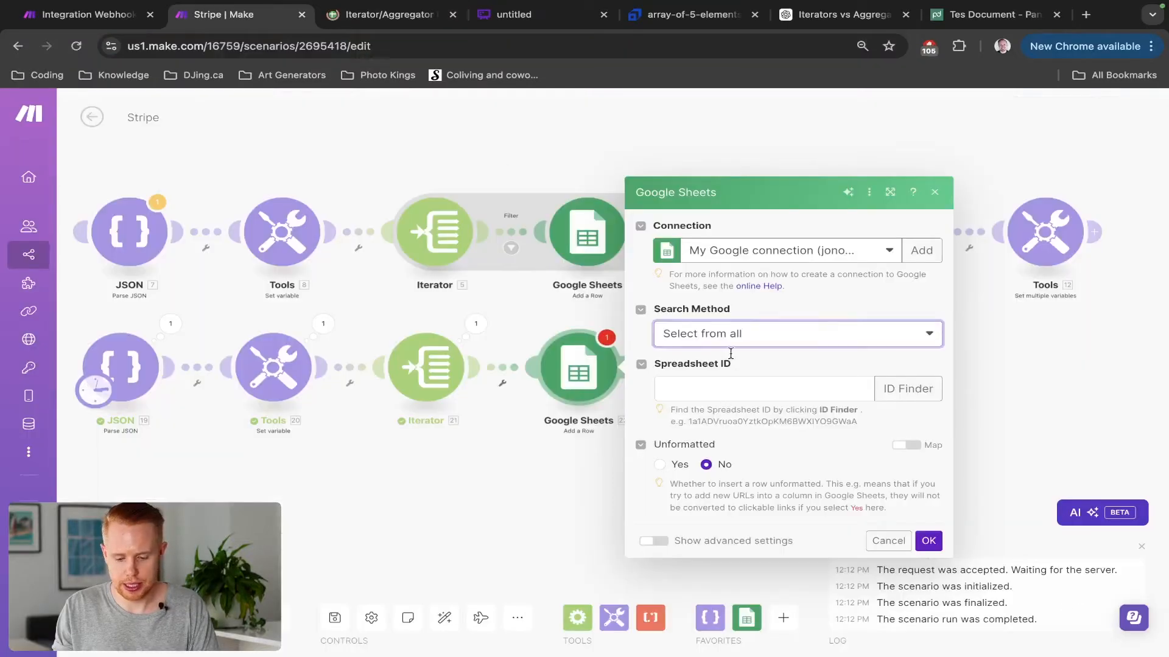
pyautogui.click(723, 382)
pyautogui.hotkey('ctrl', 'v')
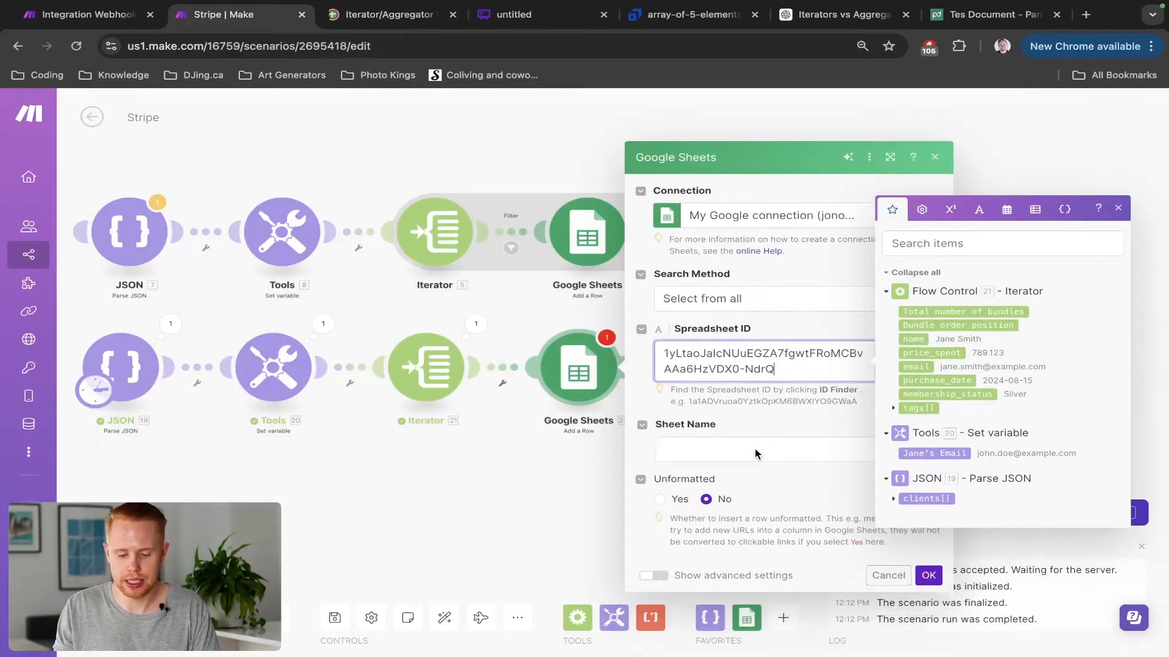
# Set the module's sheet name to Sheet1 and review the column value fields
pyautogui.click(753, 451)
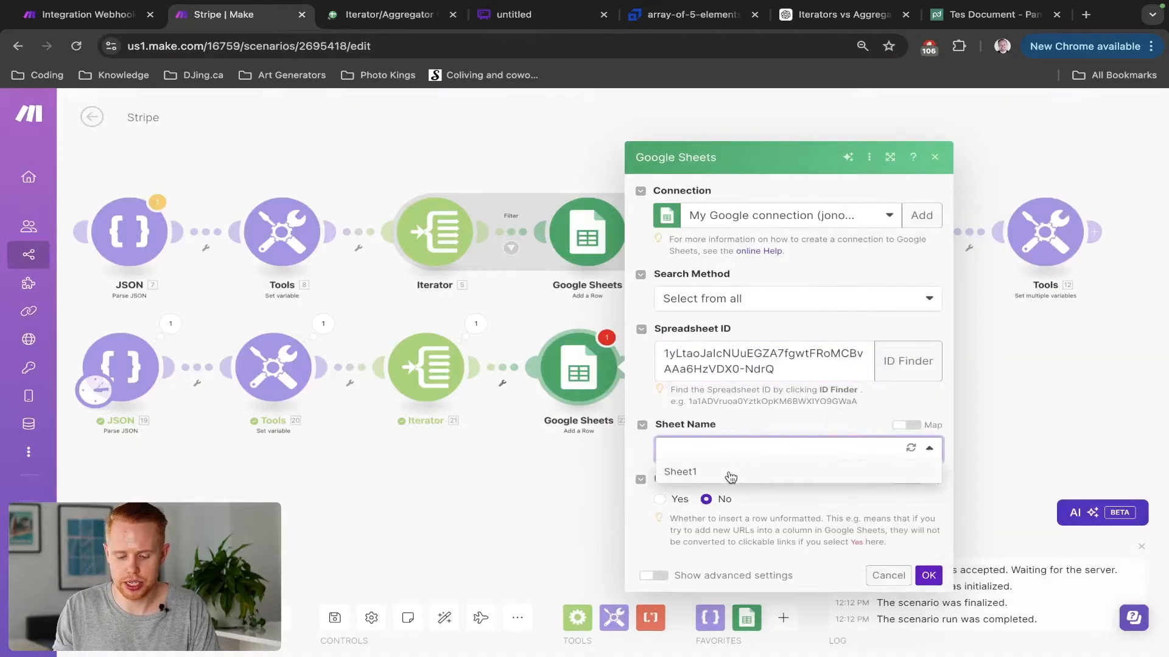
pyautogui.click(734, 472)
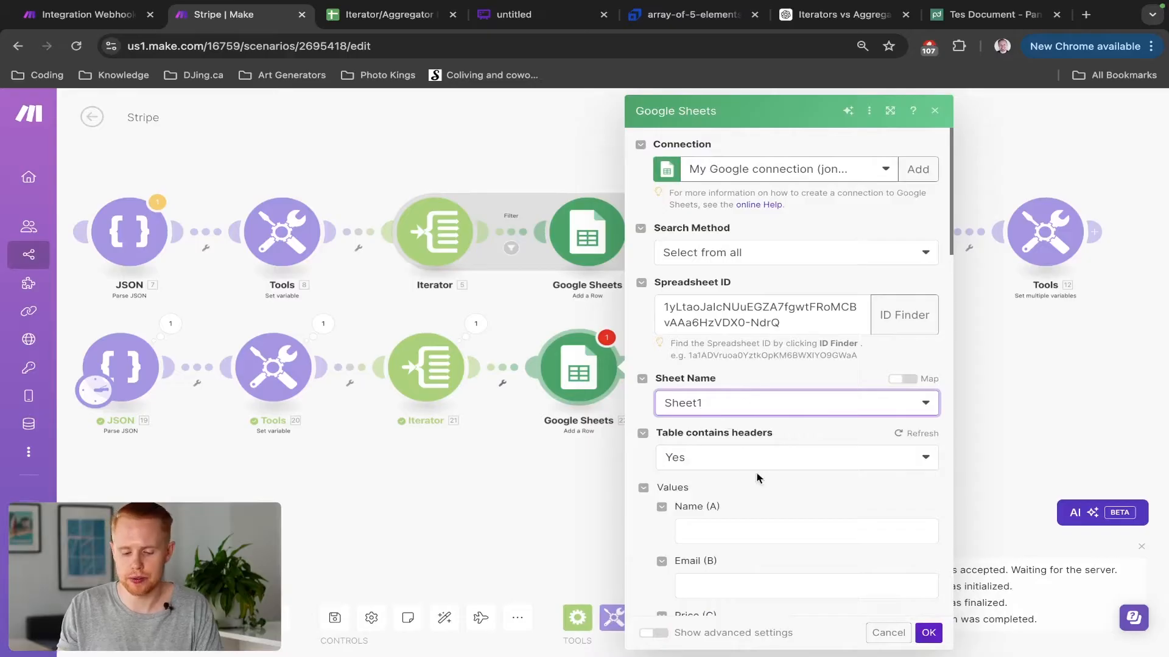
pyautogui.scroll(-5, 756, 477)
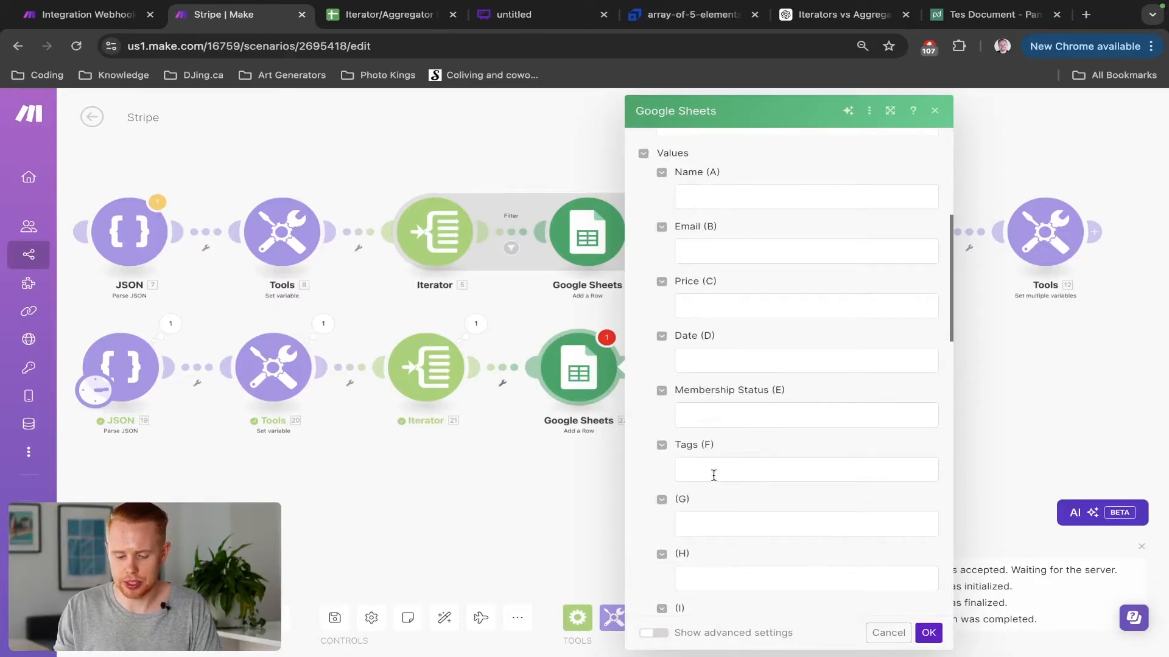
pyautogui.scroll(1, 748, 283)
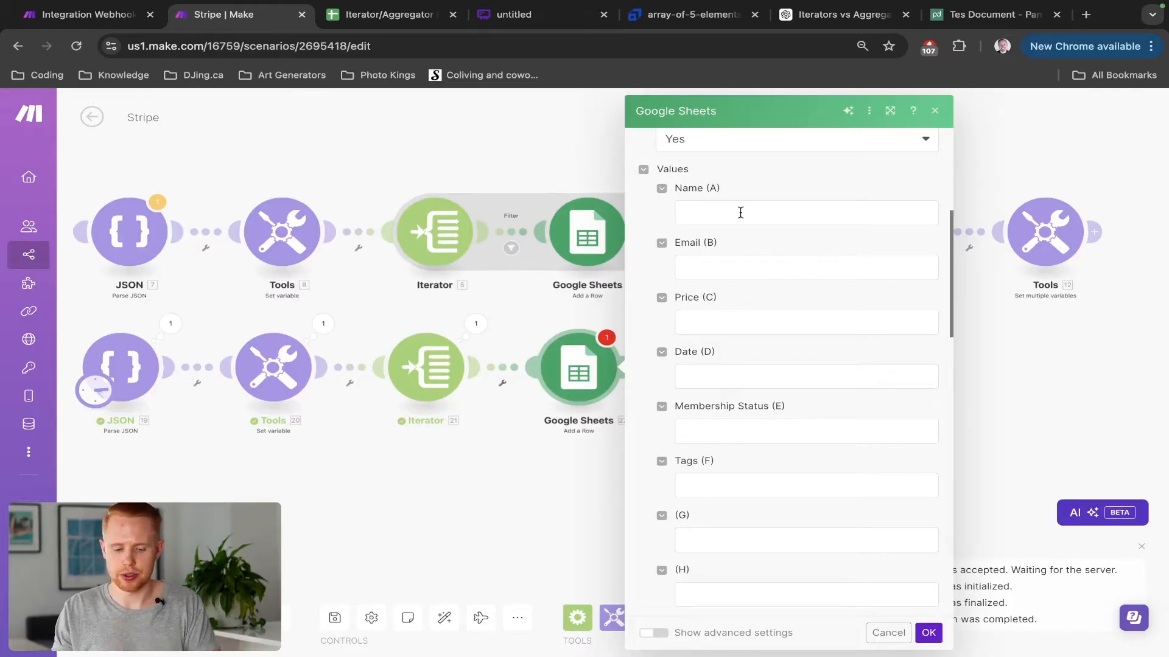
# Check the columns in the spreadsheet, then map the Iterator's name, email and price_spent to the module's Name, Email and Price fields
pyautogui.hotkey('ctrl', 'Tab')
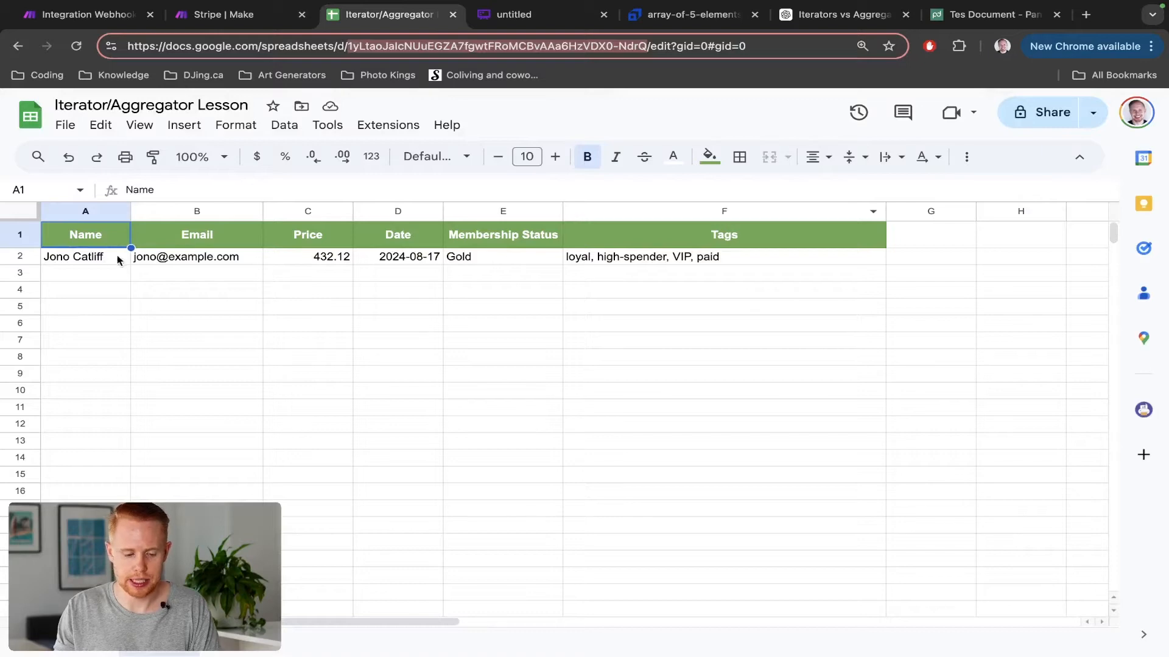
pyautogui.click(90, 268)
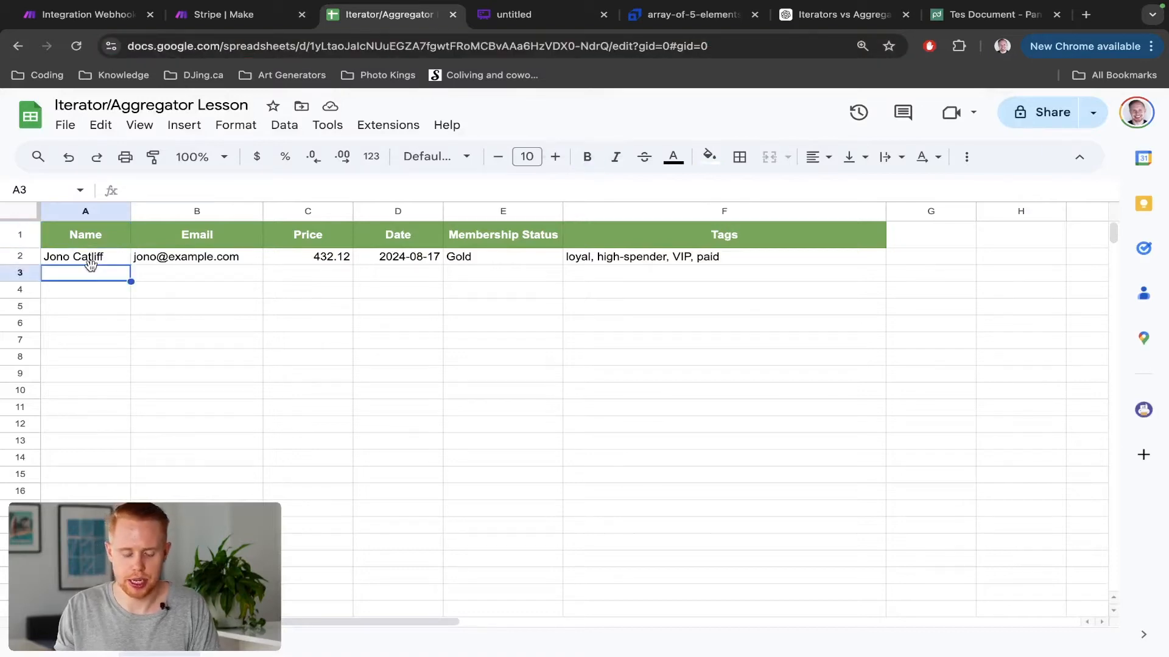
pyautogui.press('Down')
pyautogui.press('Down')
pyautogui.hotkey('ctrl', 'shift', 'Tab')
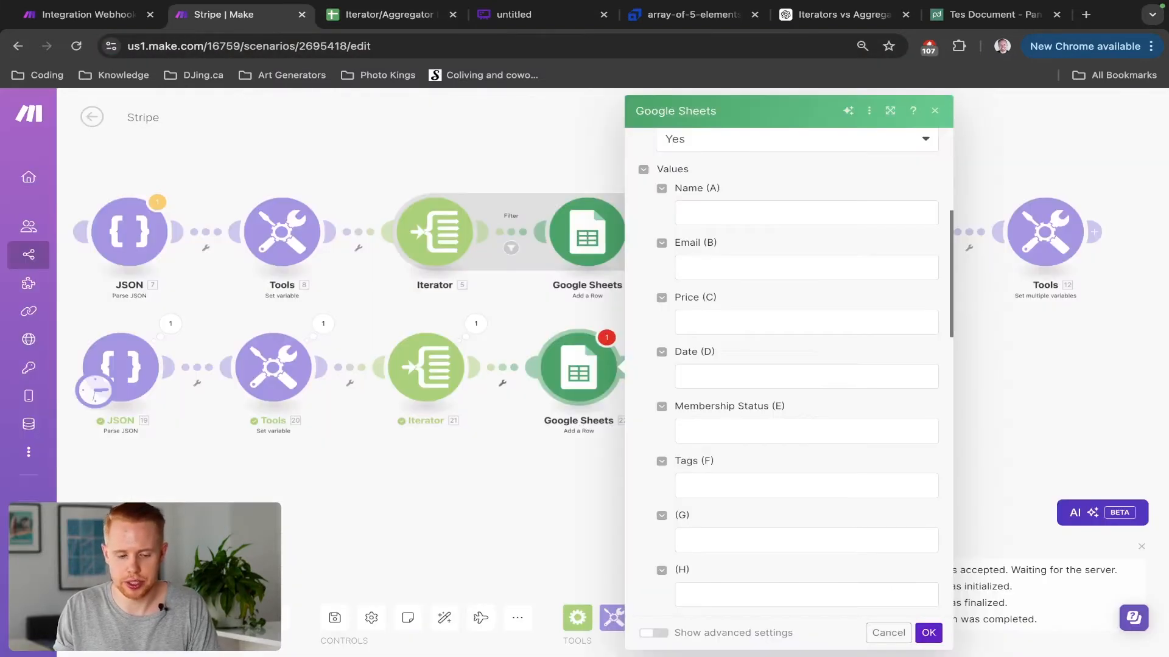
pyautogui.click(708, 215)
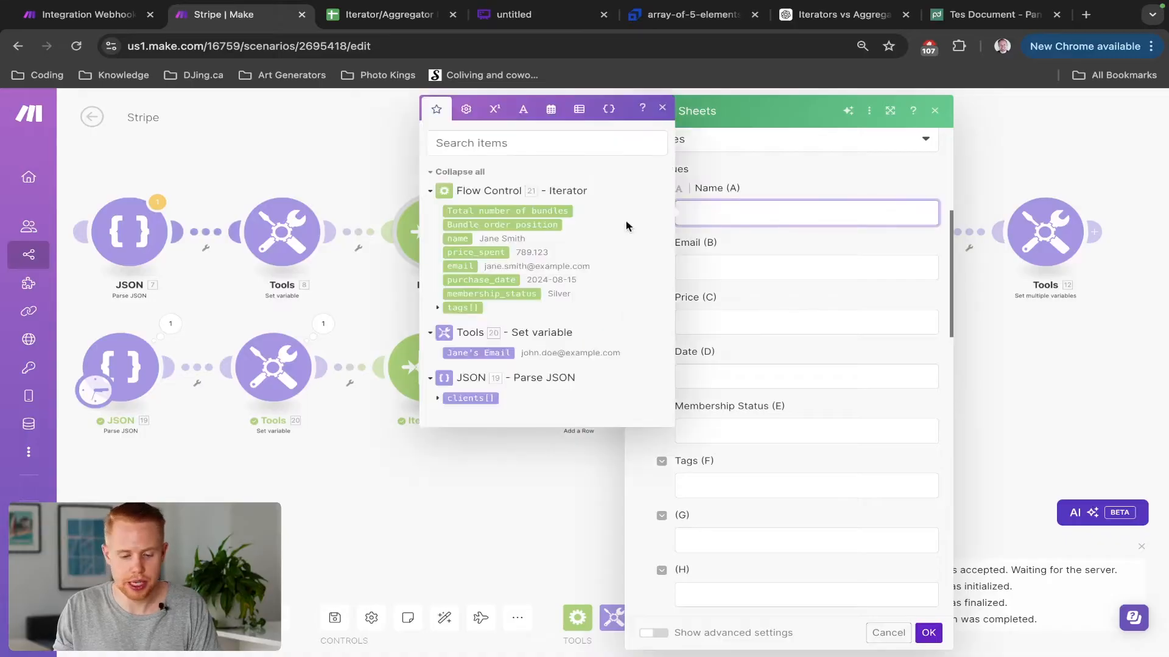
pyautogui.click(462, 239)
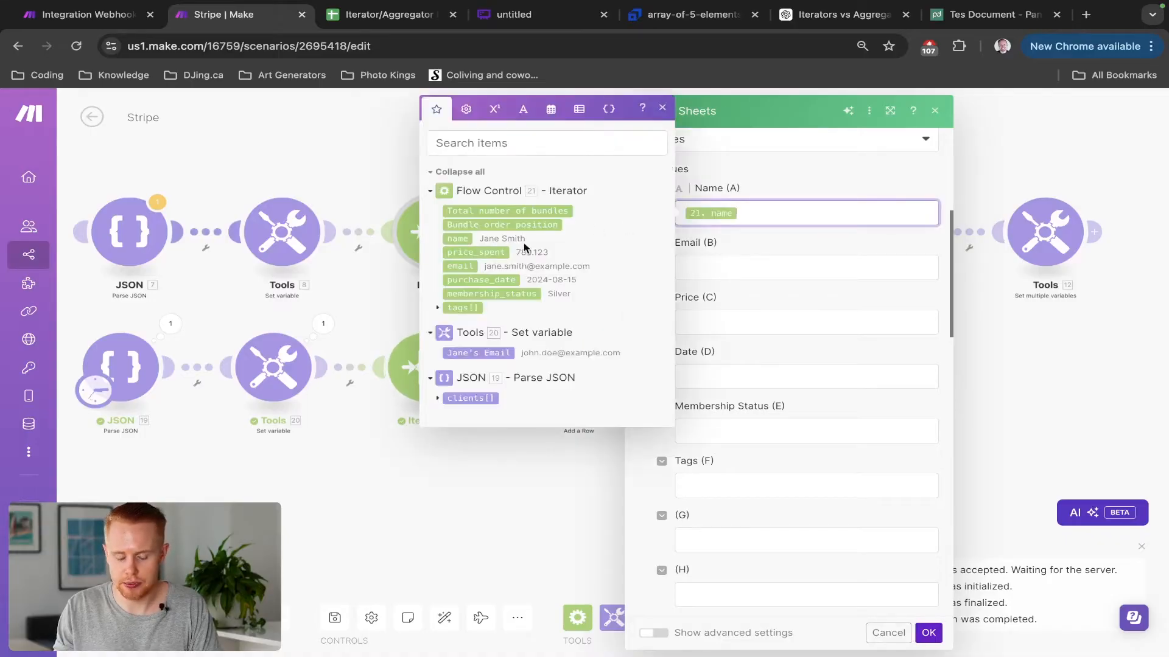
pyautogui.click(687, 268)
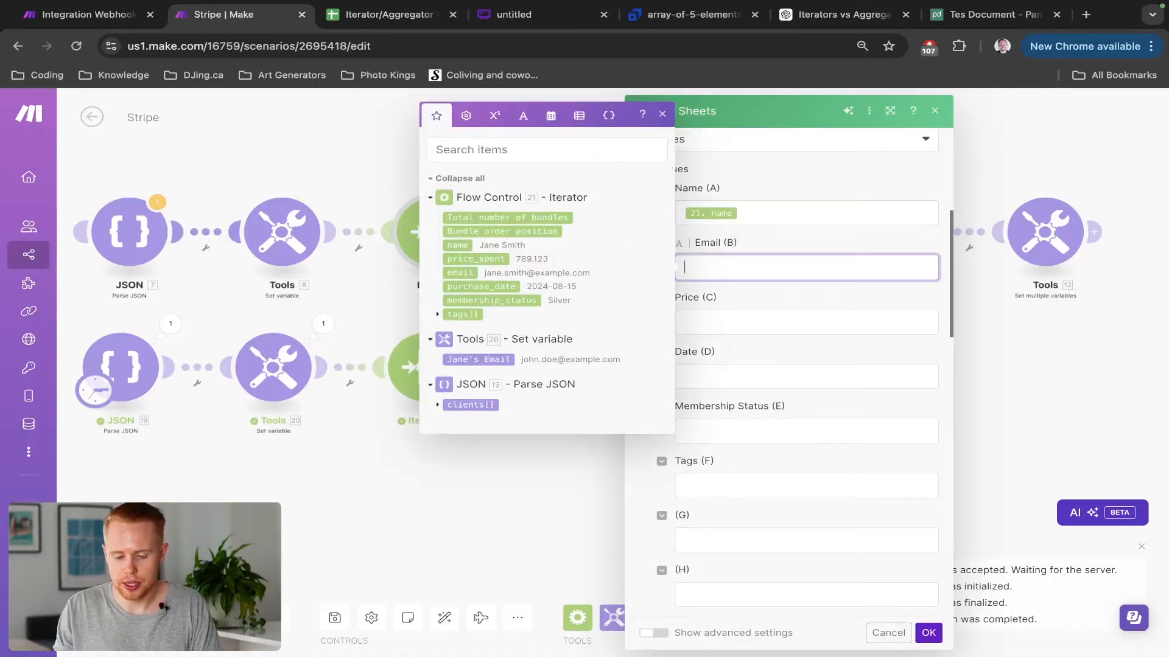
pyautogui.click(465, 273)
pyautogui.press('Tab')
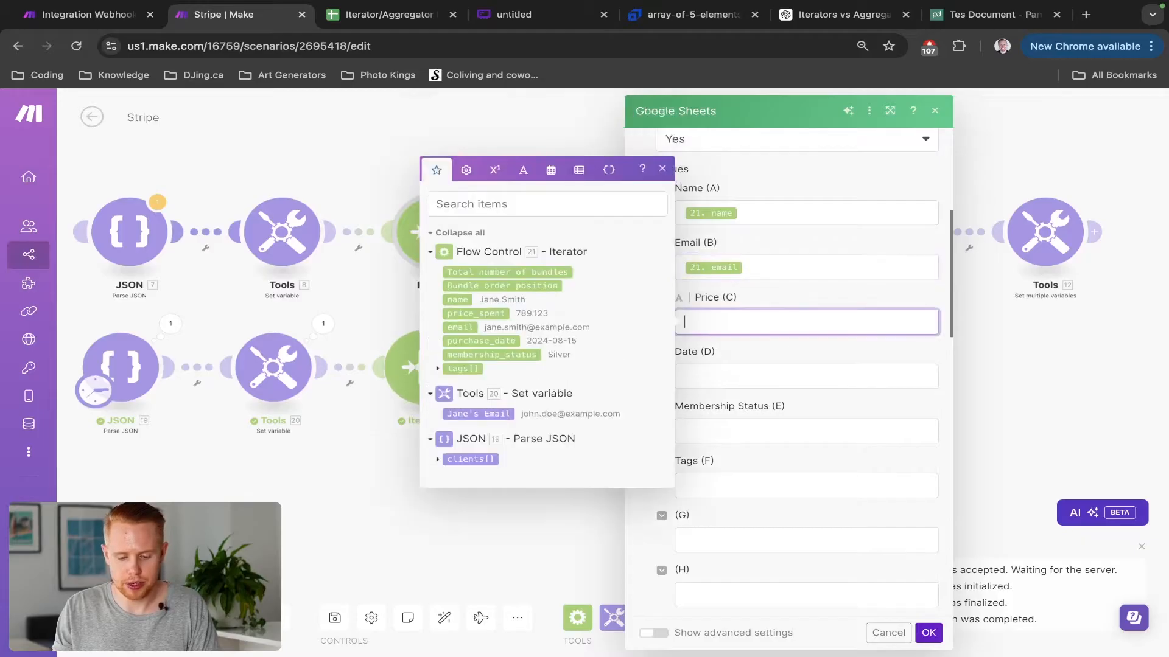
pyautogui.click(474, 308)
pyautogui.press('Tab')
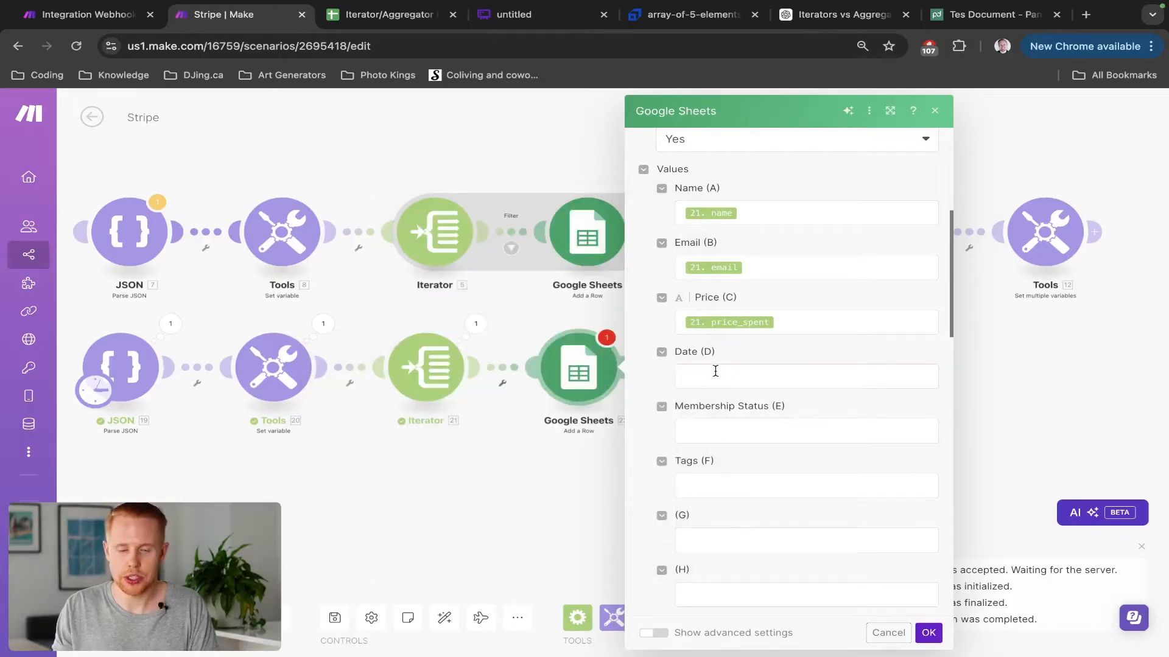
# Map the Iterator's purchase_date, membership_status and tags[] to the Date, Membership Status and Tags fields and confirm the module's settings
pyautogui.click(715, 372)
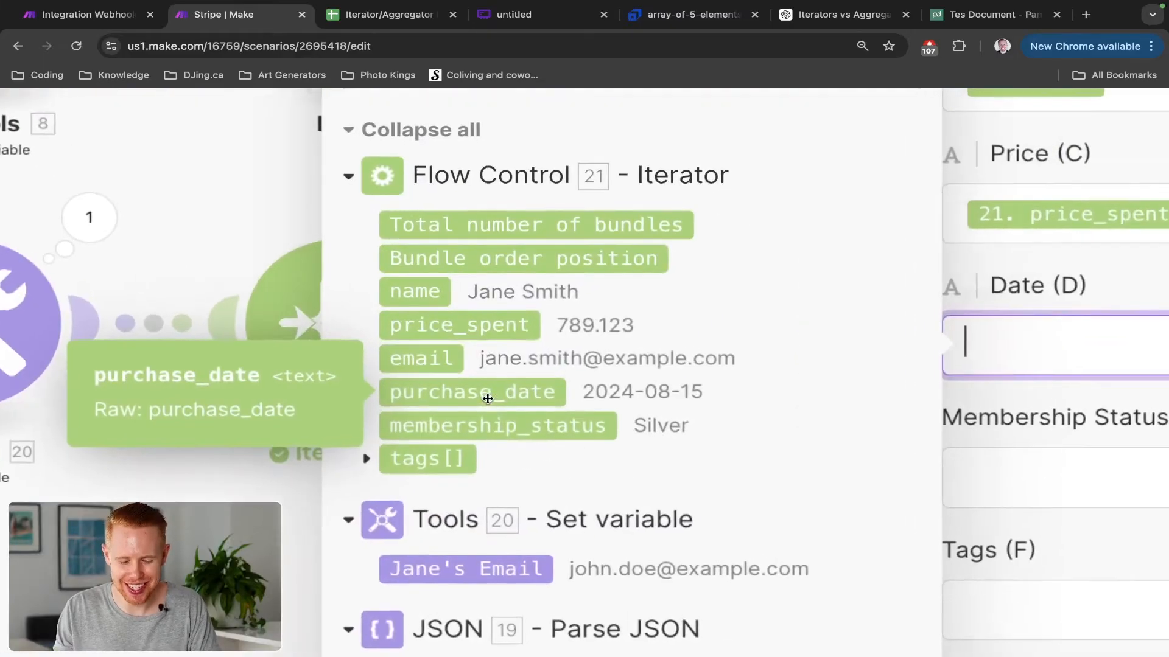
pyautogui.click(488, 399)
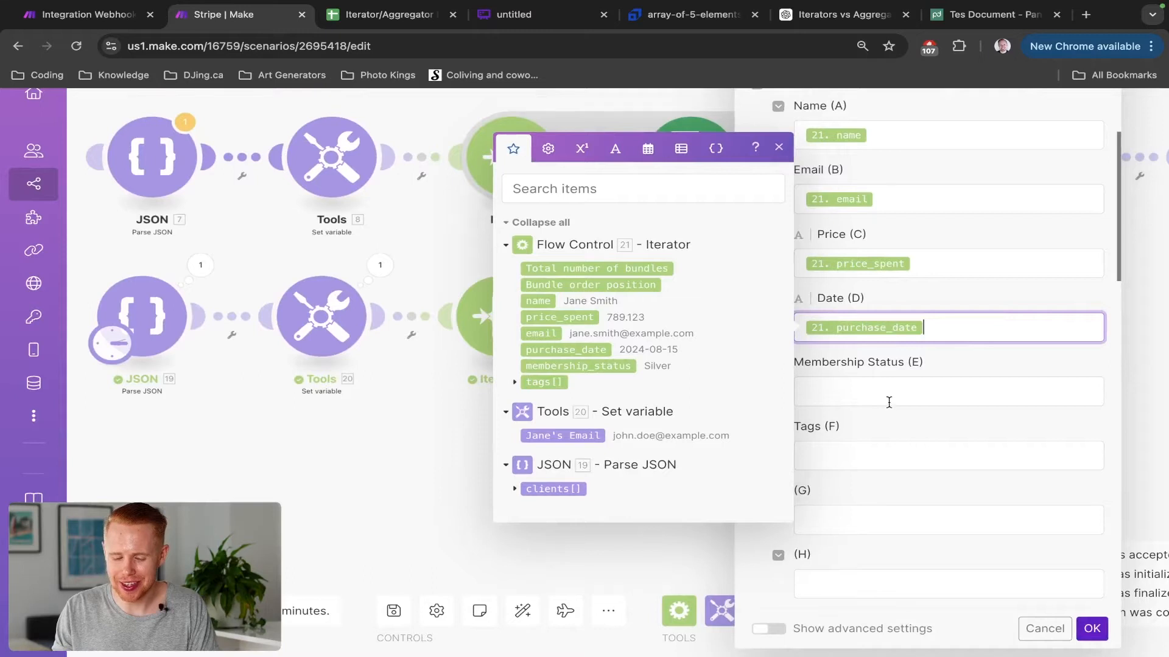
pyautogui.click(889, 402)
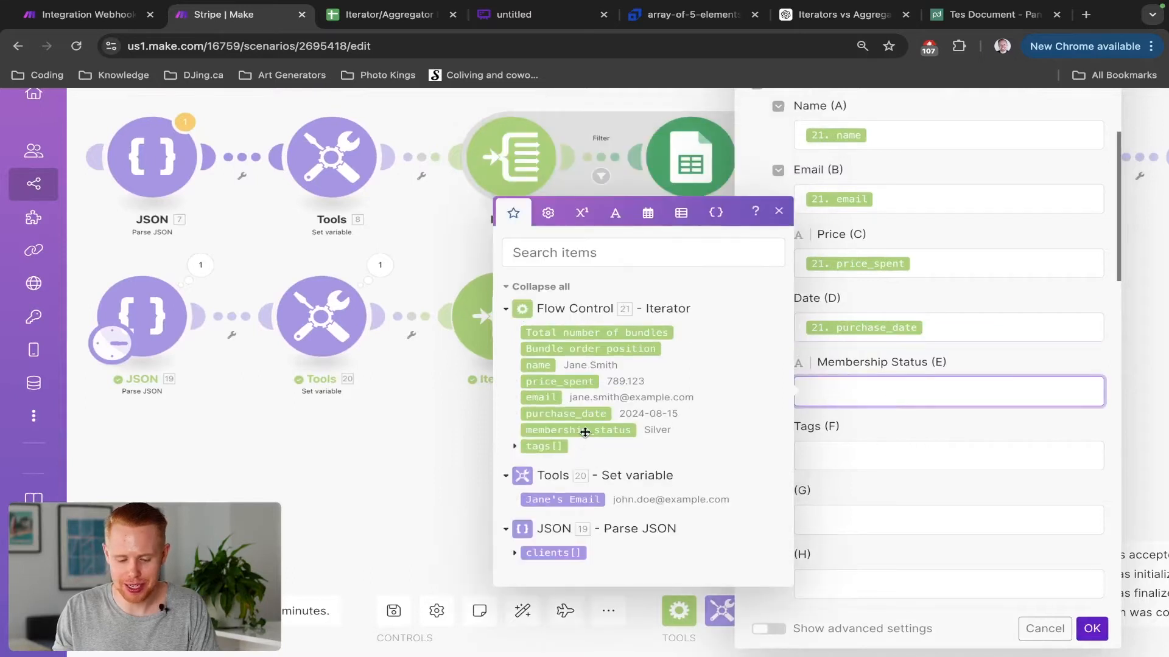
pyautogui.click(577, 430)
pyautogui.click(858, 451)
pyautogui.click(556, 514)
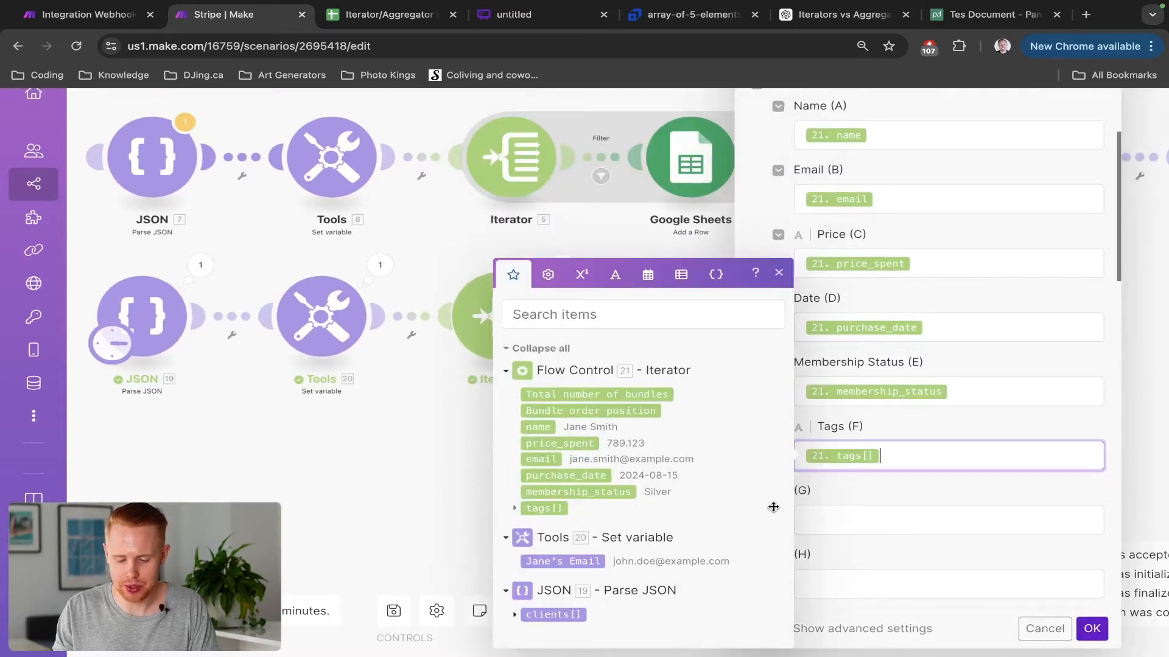
pyautogui.click(1095, 630)
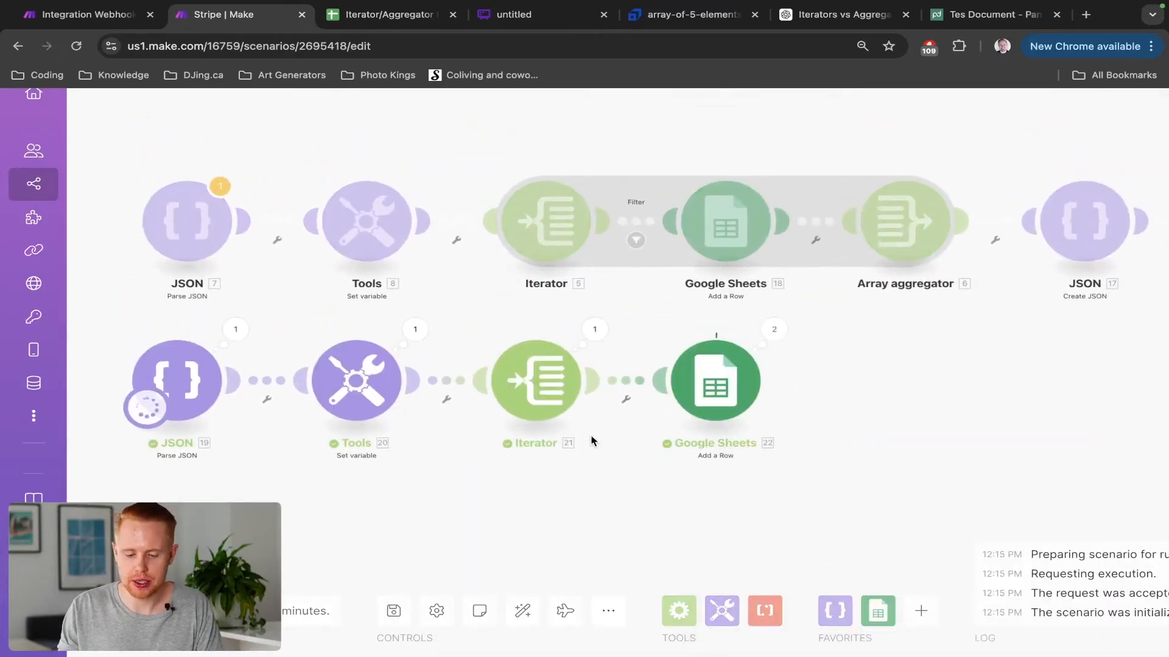
# Examine the client rows added to the spreadsheet, compare rows 4 and 6, and return to the Make scenario
pyautogui.hotkey('ctrl', 'Tab')
pyautogui.moveTo(62, 276)
pyautogui.mouseDown()
pyautogui.moveTo(316, 292)
pyautogui.moveTo(688, 355)
pyautogui.mouseUp()
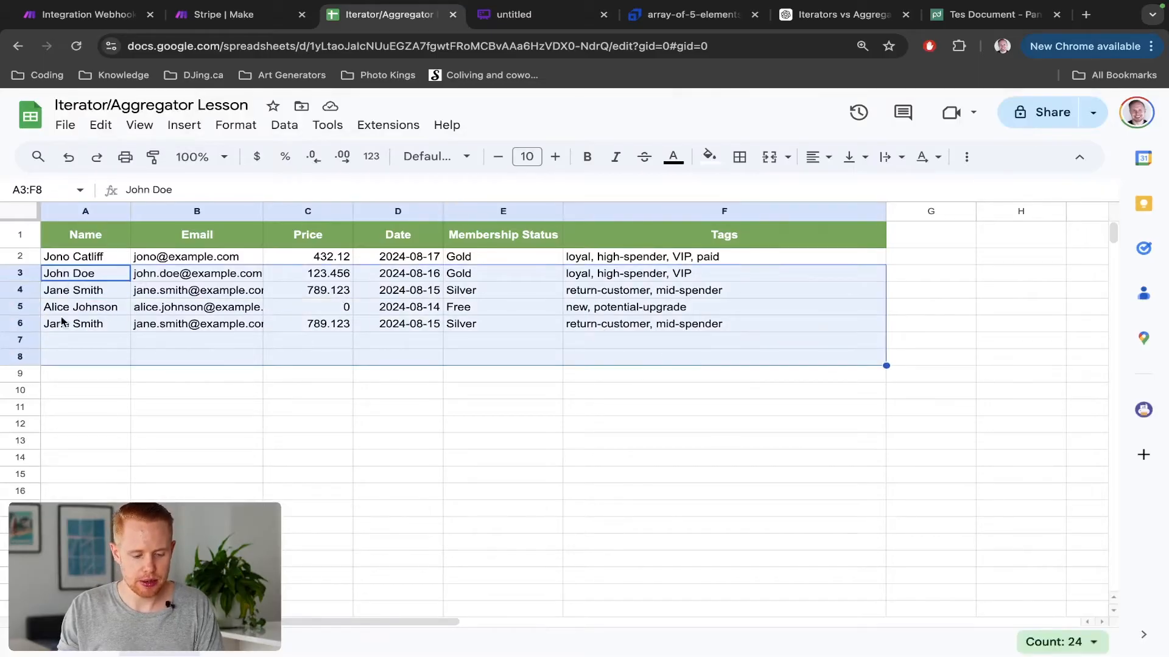
pyautogui.click(20, 323)
pyautogui.keyDown('super'); pyautogui.click(24, 290); pyautogui.keyUp('super')
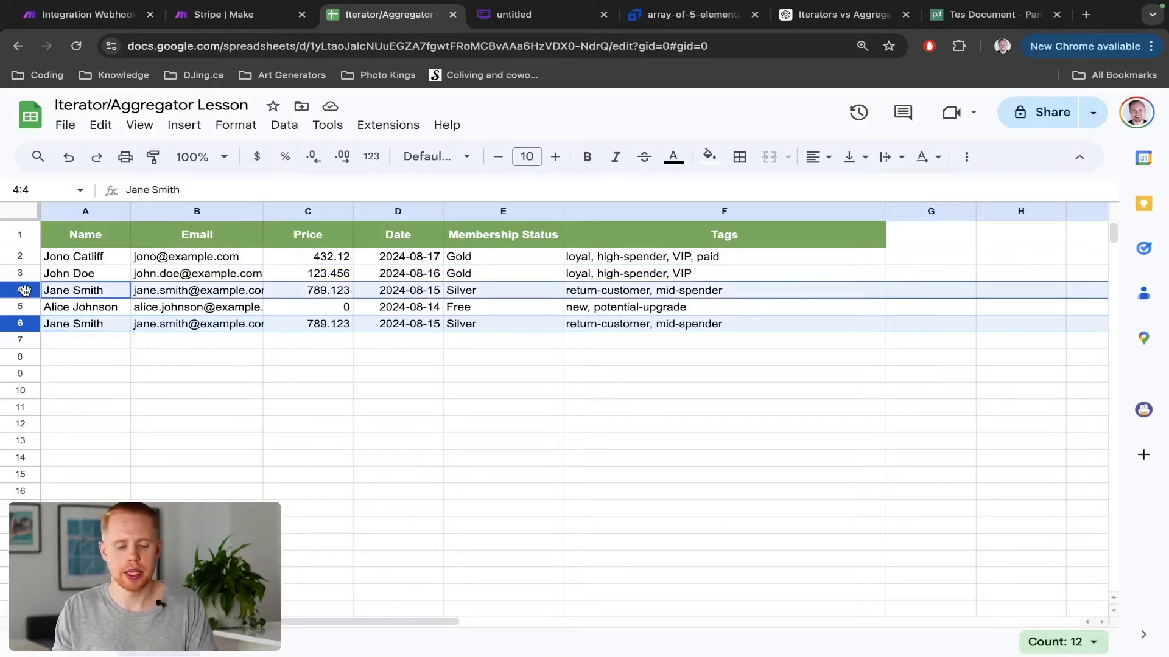
pyautogui.hotkey('ctrl', 'shift', 'Tab')
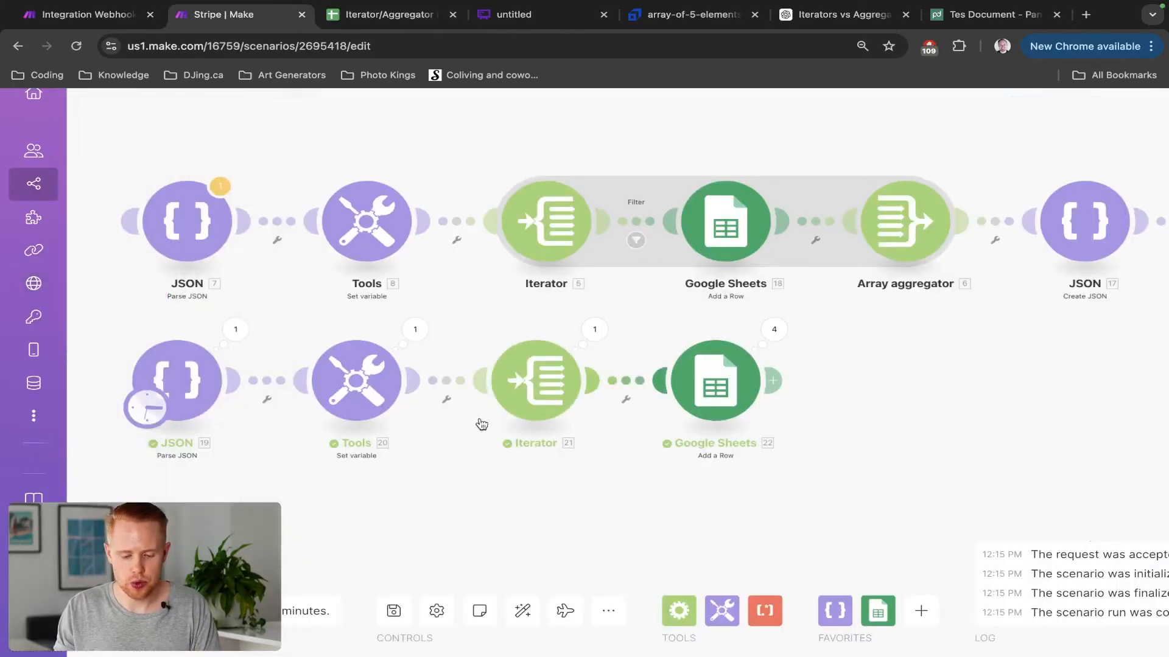
# Start a filter labelled "Filter" between the new Iterator and its Google Sheets module
pyautogui.click(639, 381)
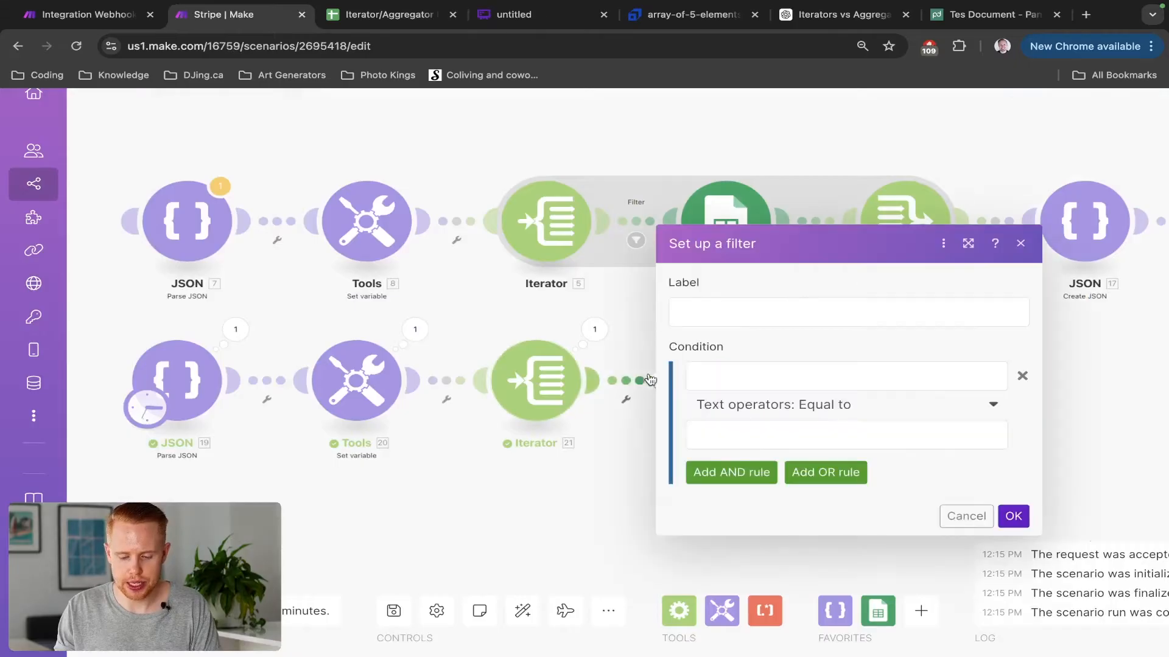
pyautogui.click(712, 313)
pyautogui.write('Filter')
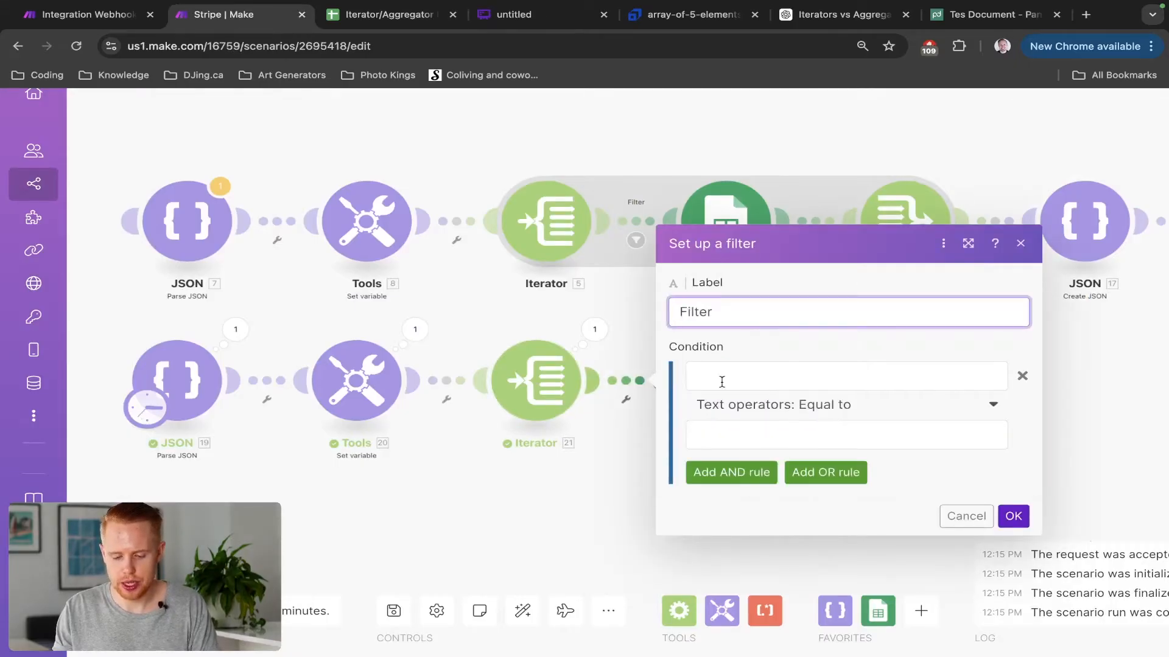
pyautogui.click(722, 381)
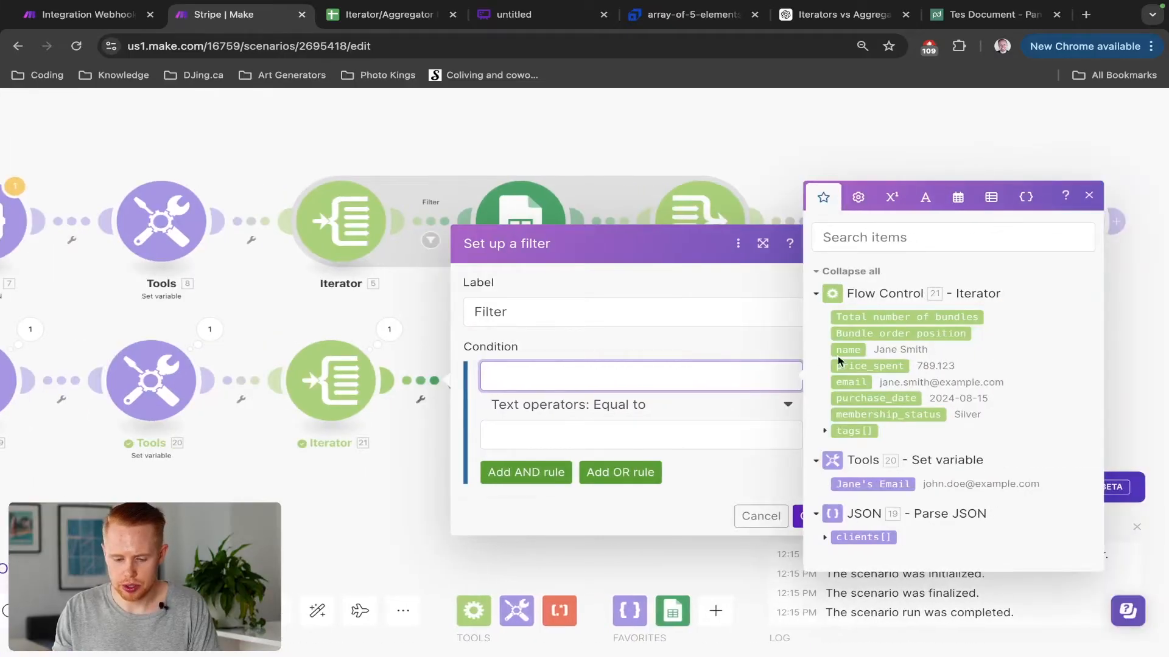
# Check the Price values of the client rows in the spreadsheet, then return to the filter being set up in Make
pyautogui.hotkey('ctrl', 'Tab')
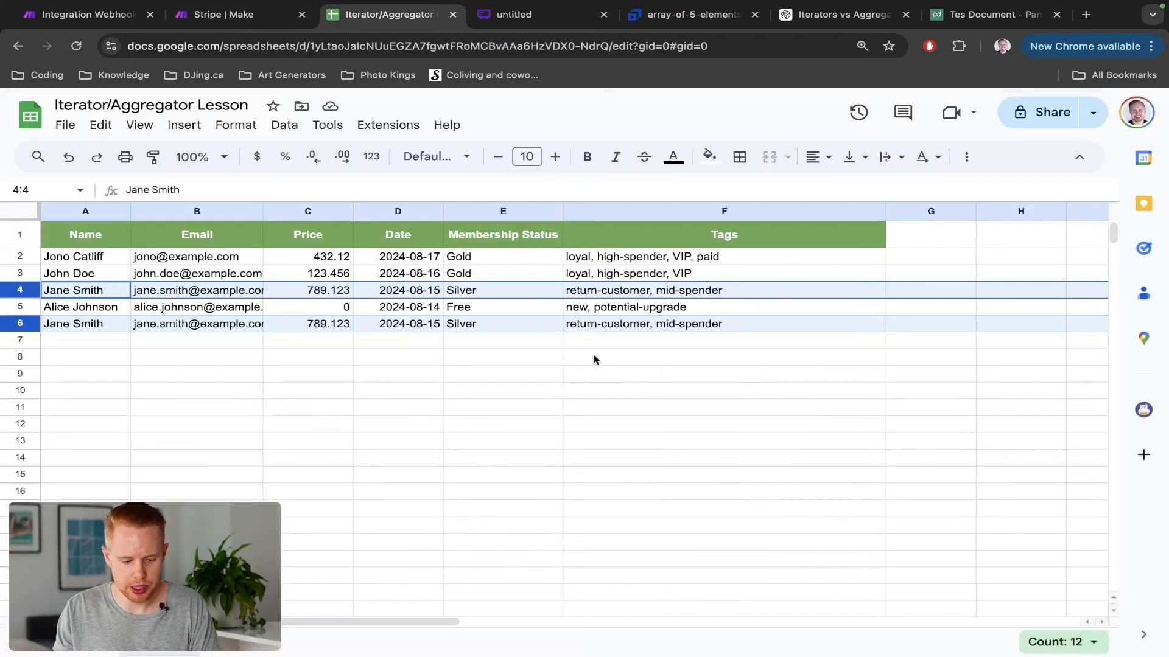
pyautogui.click(286, 313)
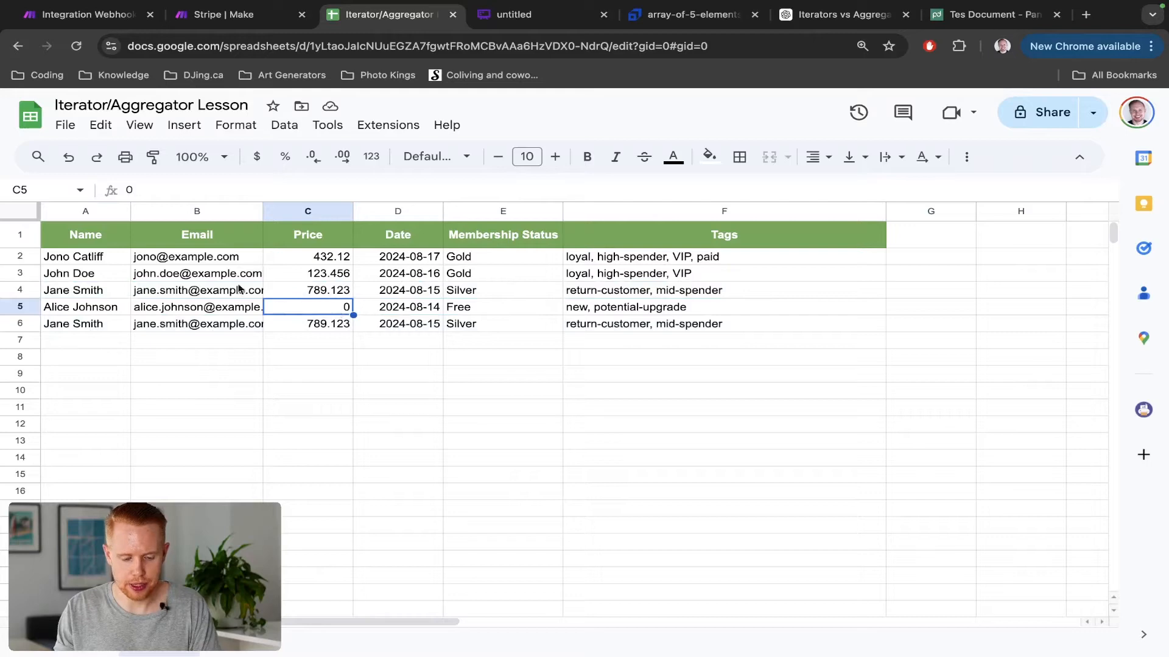
pyautogui.hotkey('ctrl', 'shift', 'Tab')
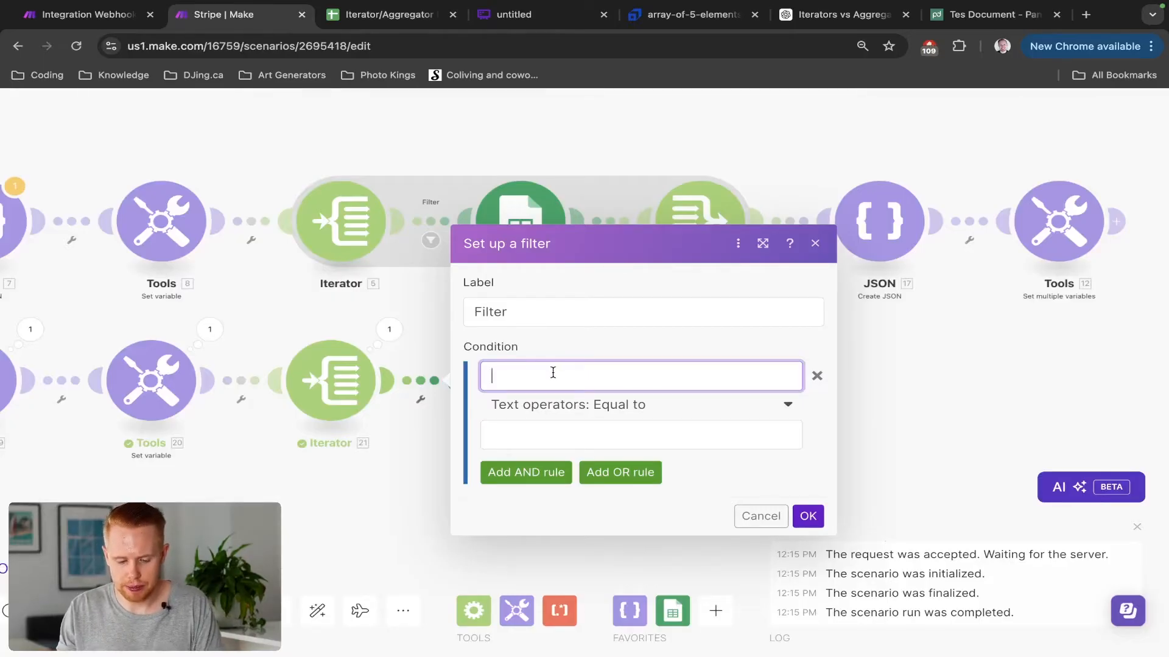
pyautogui.click(663, 378)
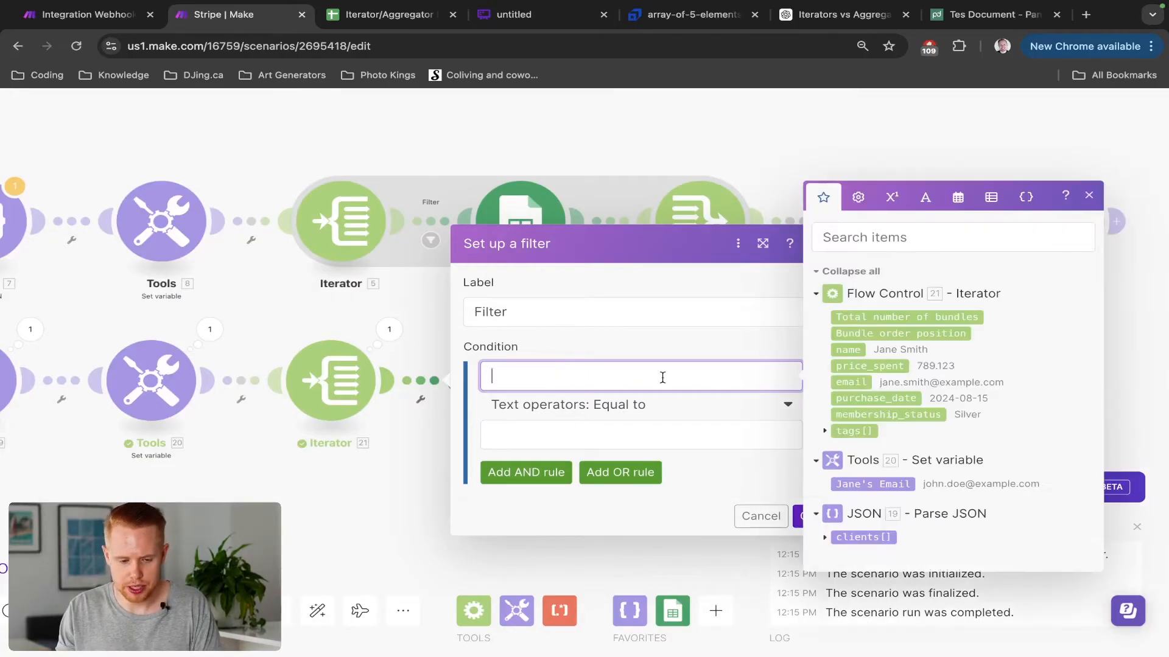
pyautogui.hotkey('ctrl', 'Tab')
pyautogui.hotkey('ctrl', 'shift', 'Tab')
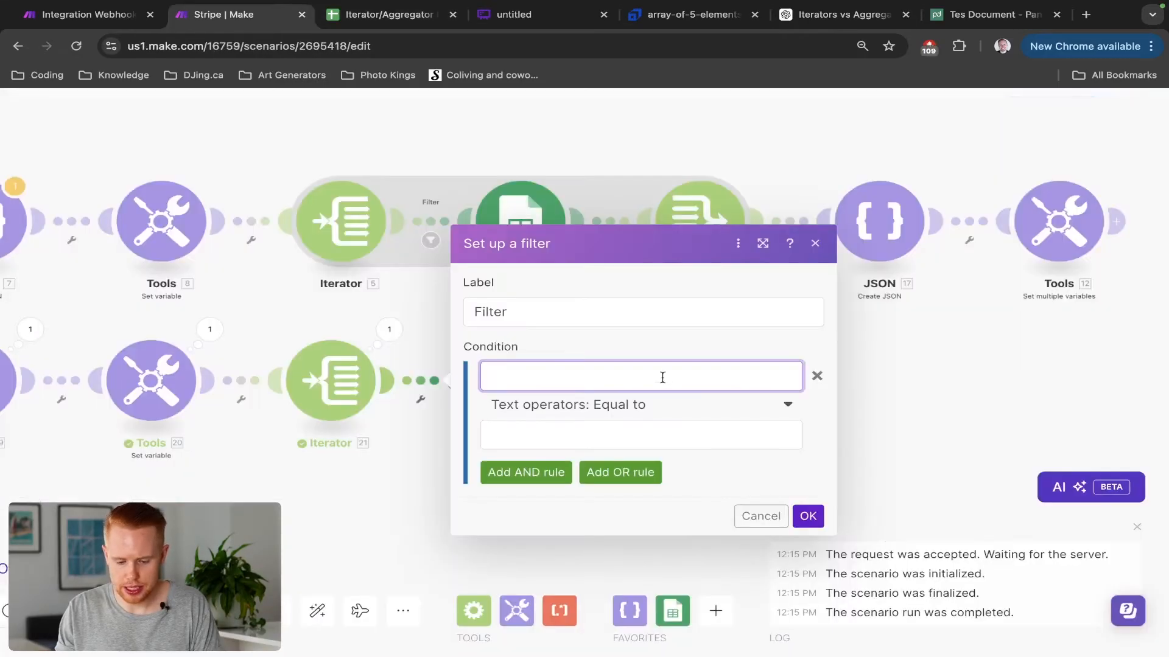
# Set the filter's condition to the Iterator's price_spent, numeric less than or equal to 1, confirm it and save the scenario
pyautogui.click(662, 378)
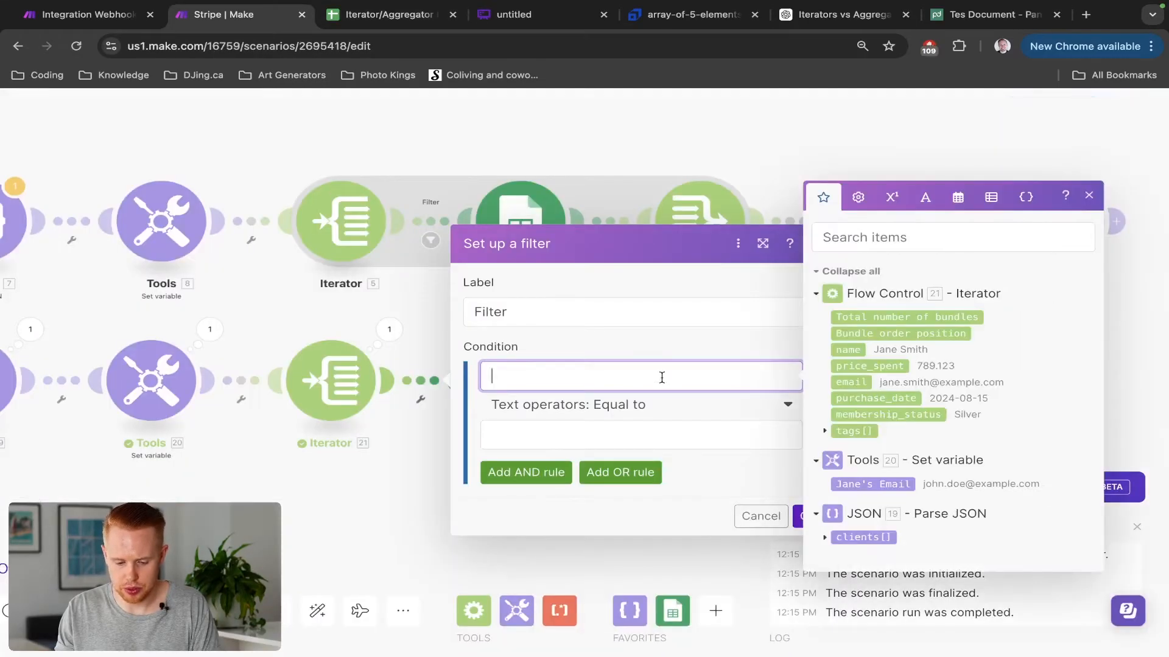
pyautogui.click(847, 366)
pyautogui.click(661, 413)
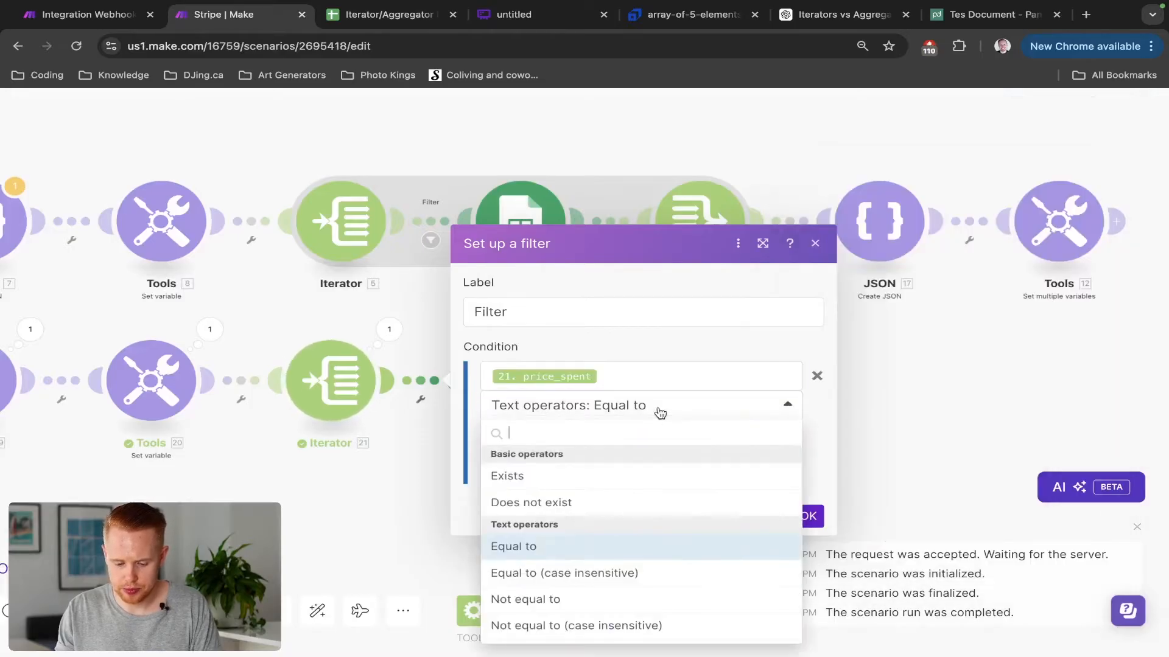
pyautogui.write('less')
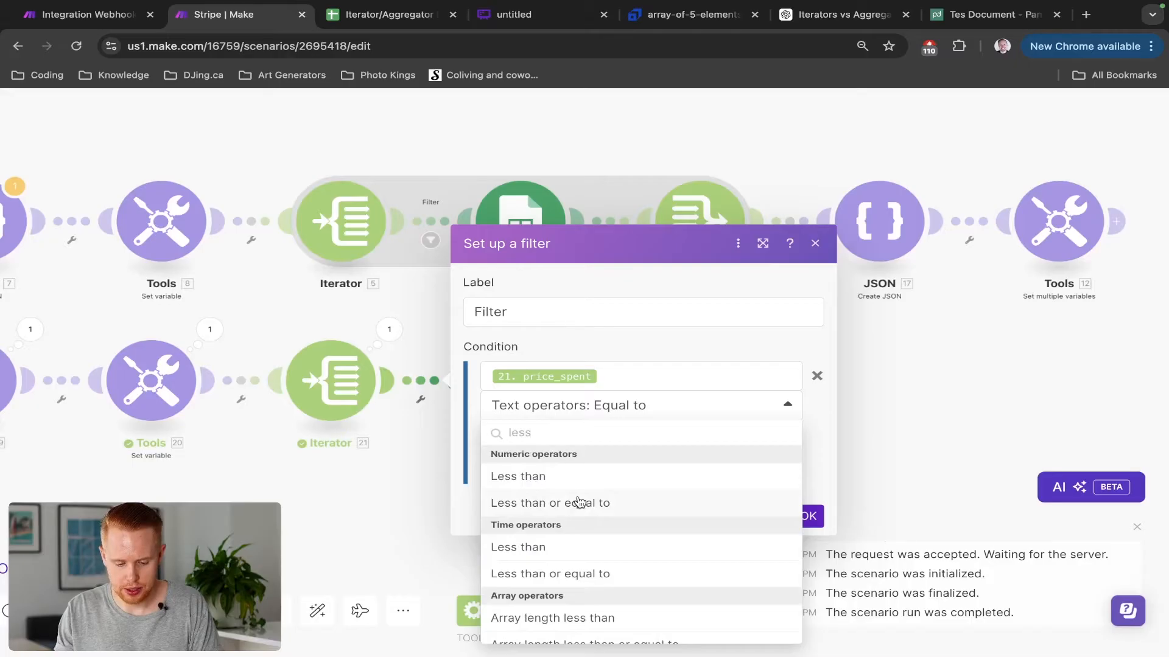
pyautogui.click(578, 503)
pyautogui.click(562, 441)
pyautogui.write('1')
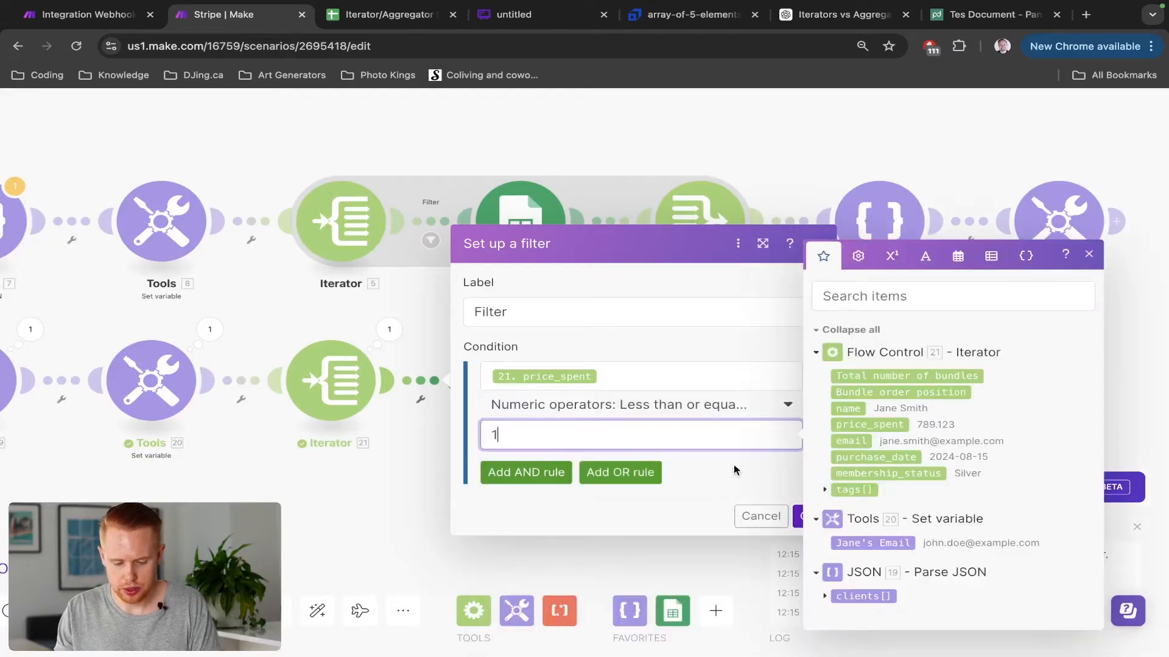
pyautogui.click(734, 471)
pyautogui.click(805, 515)
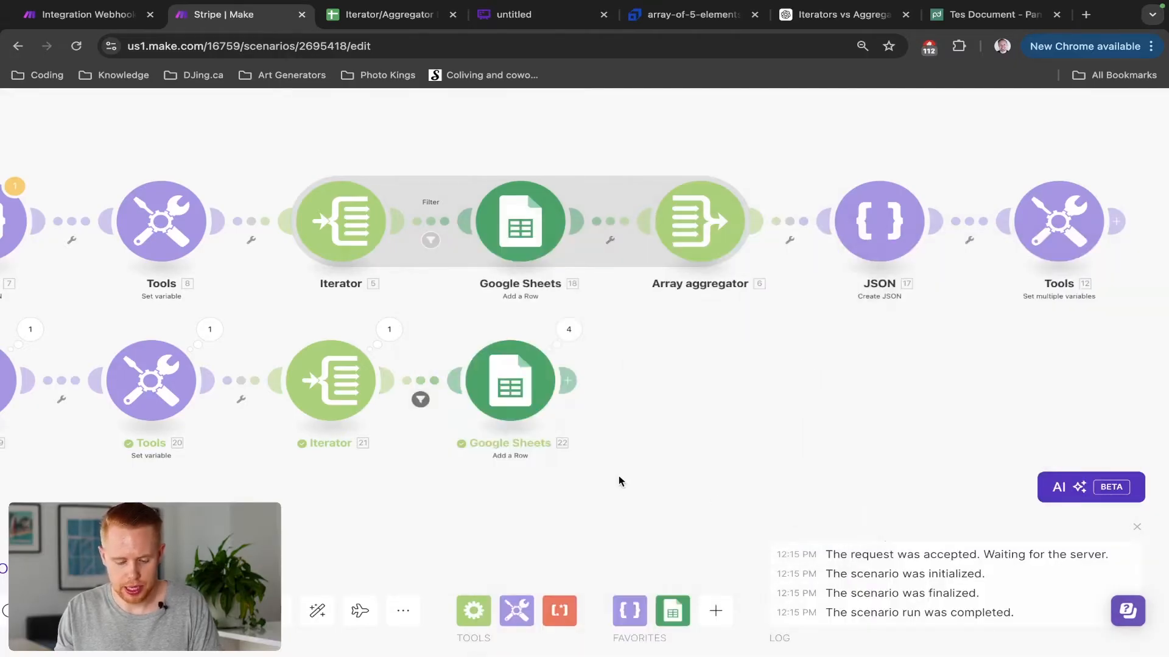
pyautogui.press('super+s')
# Clear the client rows in A3:F8 of the spreadsheet, then run the Make scenario once
pyautogui.hotkey('ctrl', 'Tab')
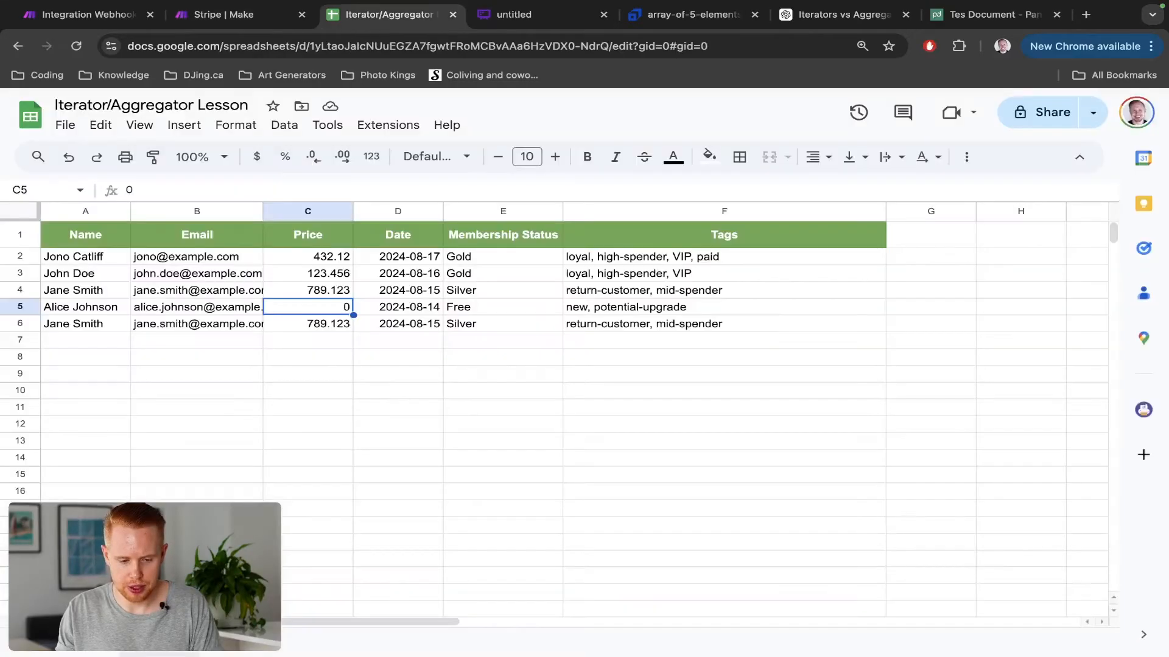
pyautogui.moveTo(105, 279); pyautogui.dragTo(699, 366)
pyautogui.press('Delete')
pyautogui.hotkey('ctrl', 'shift', 'Tab')
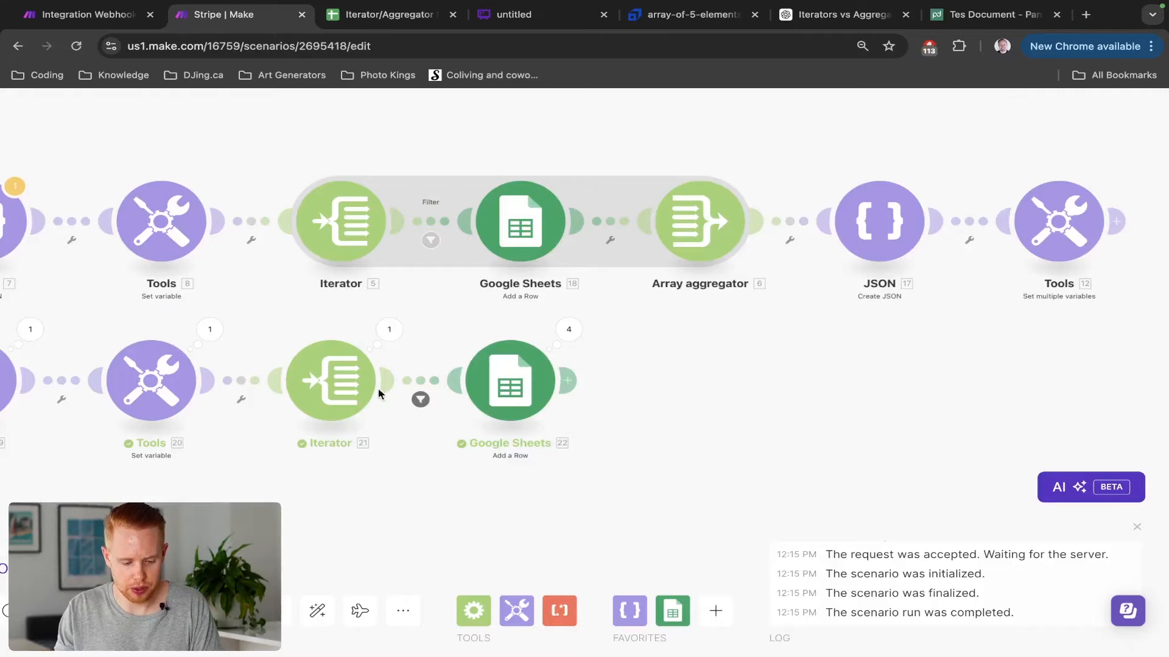
pyautogui.click(510, 380)
pyautogui.scroll(-3, 692, 380)
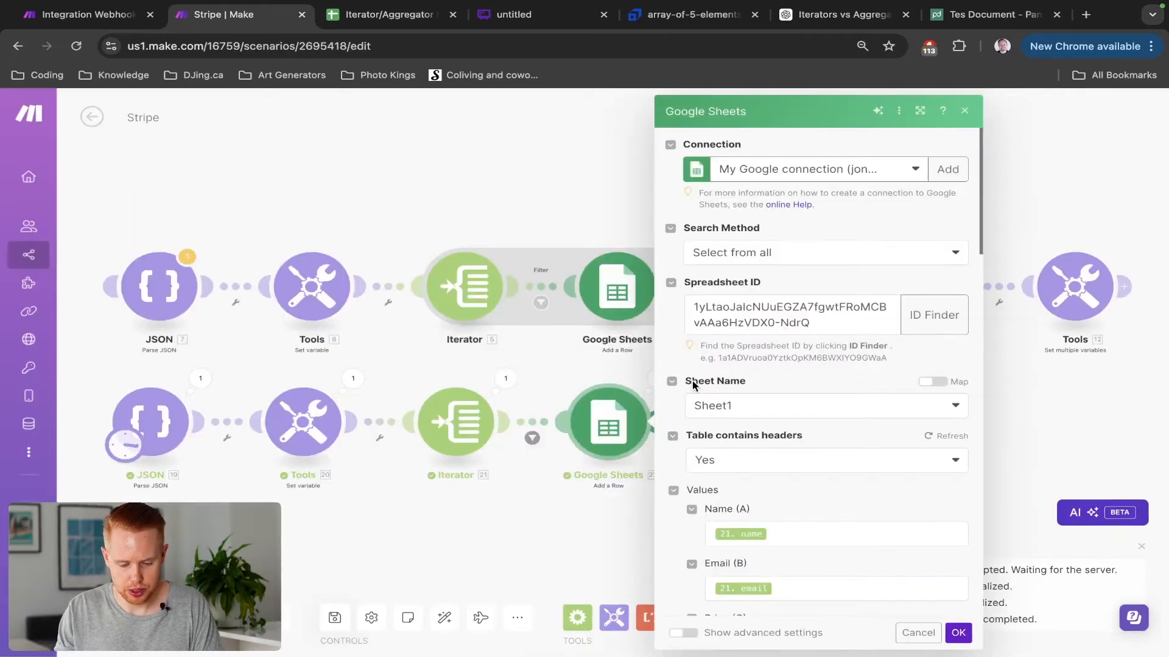
pyautogui.click(115, 618)
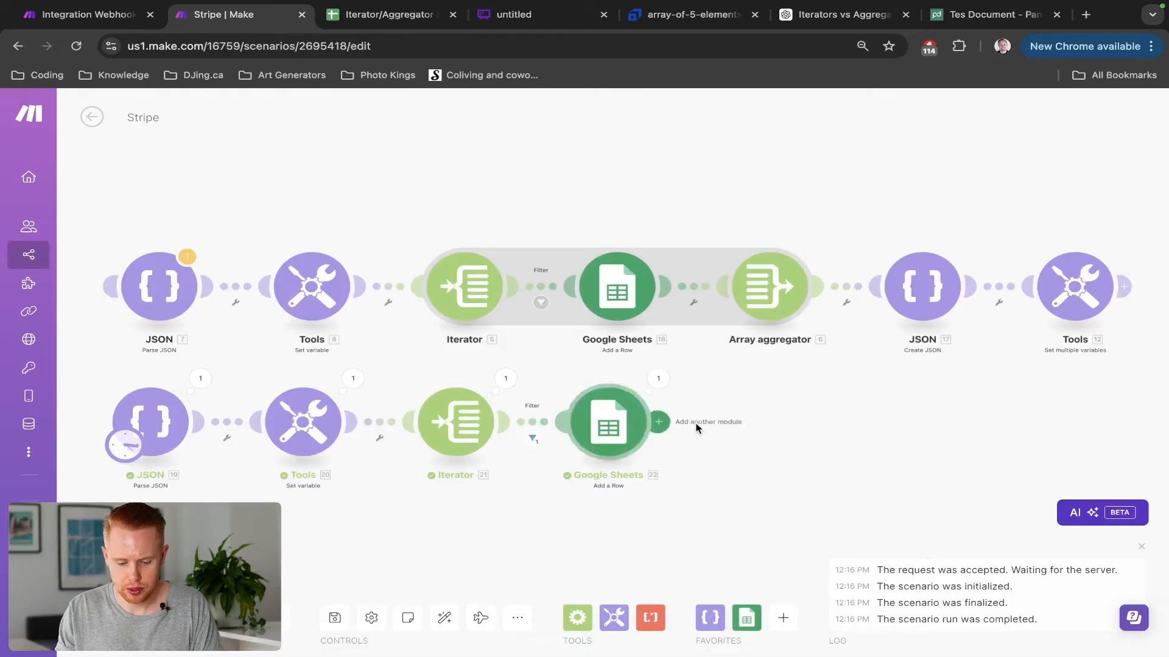
# Change the filter's operator to the numeric "Greater than or equal to" and confirm the filter
pyautogui.click(531, 425)
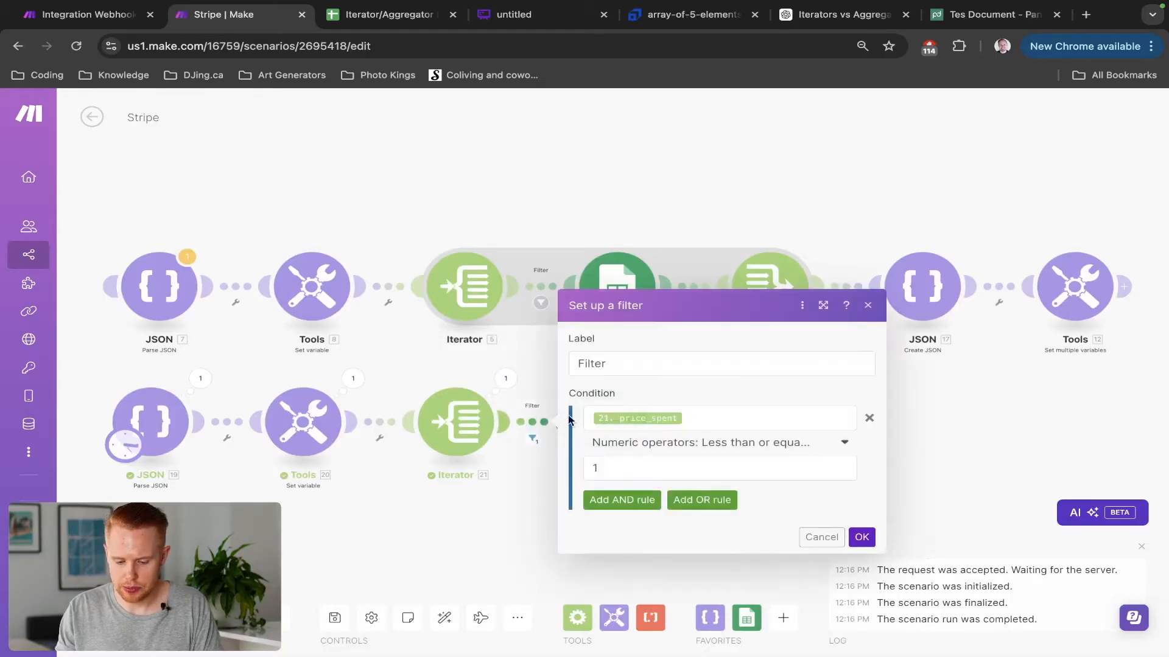
pyautogui.click(708, 451)
pyautogui.write('great')
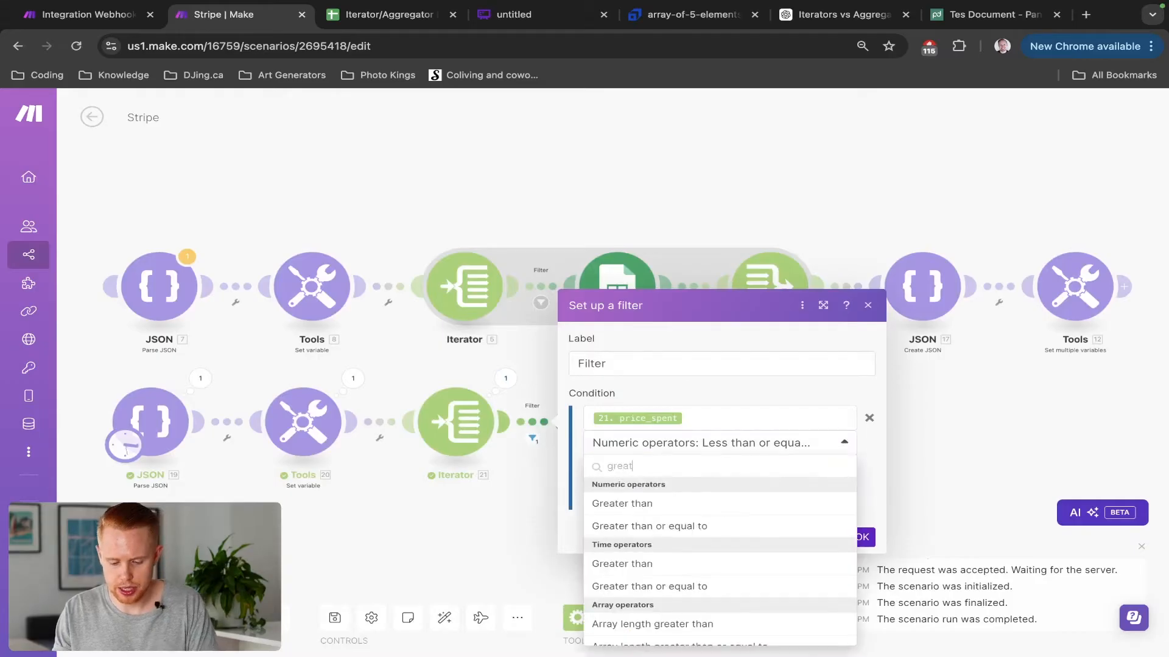
pyautogui.write('er')
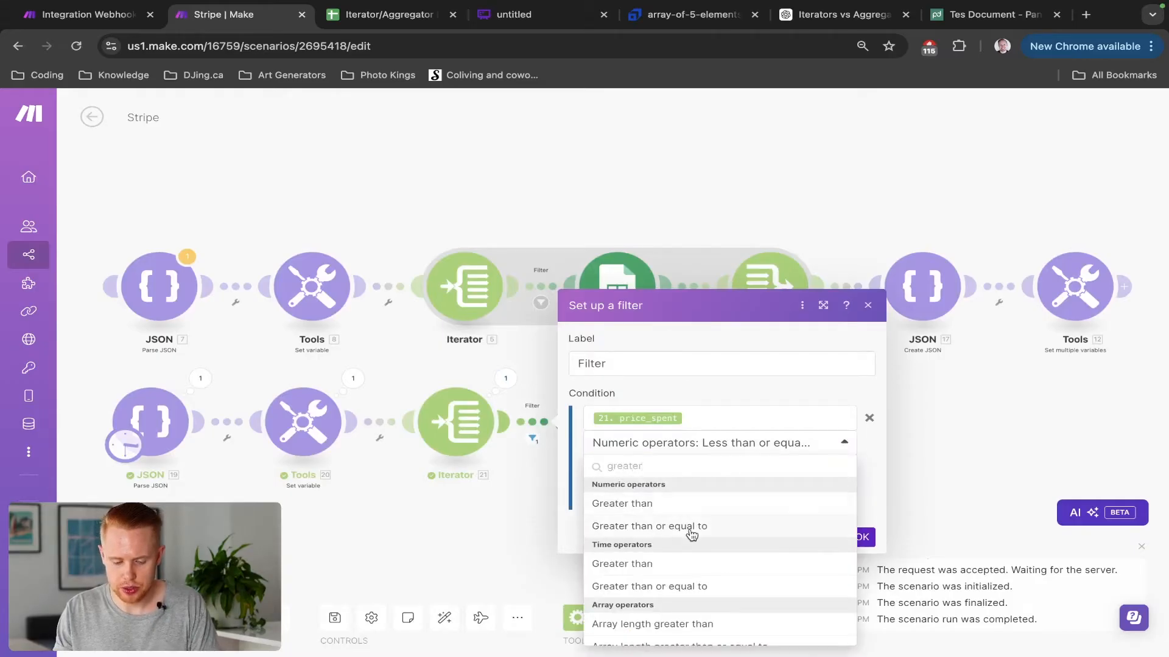
pyautogui.click(690, 530)
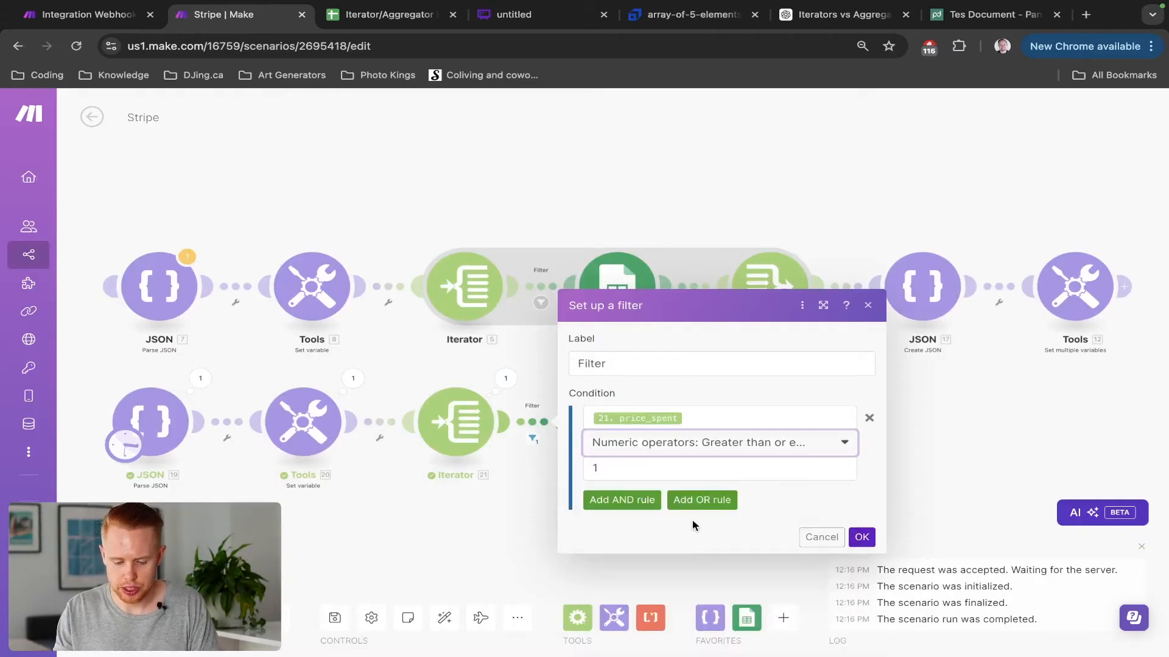
pyautogui.click(861, 537)
# Clear the client data in row 3 of the spreadsheet and run the Make scenario once with the changed filter
pyautogui.hotkey('ctrl', 'Tab')
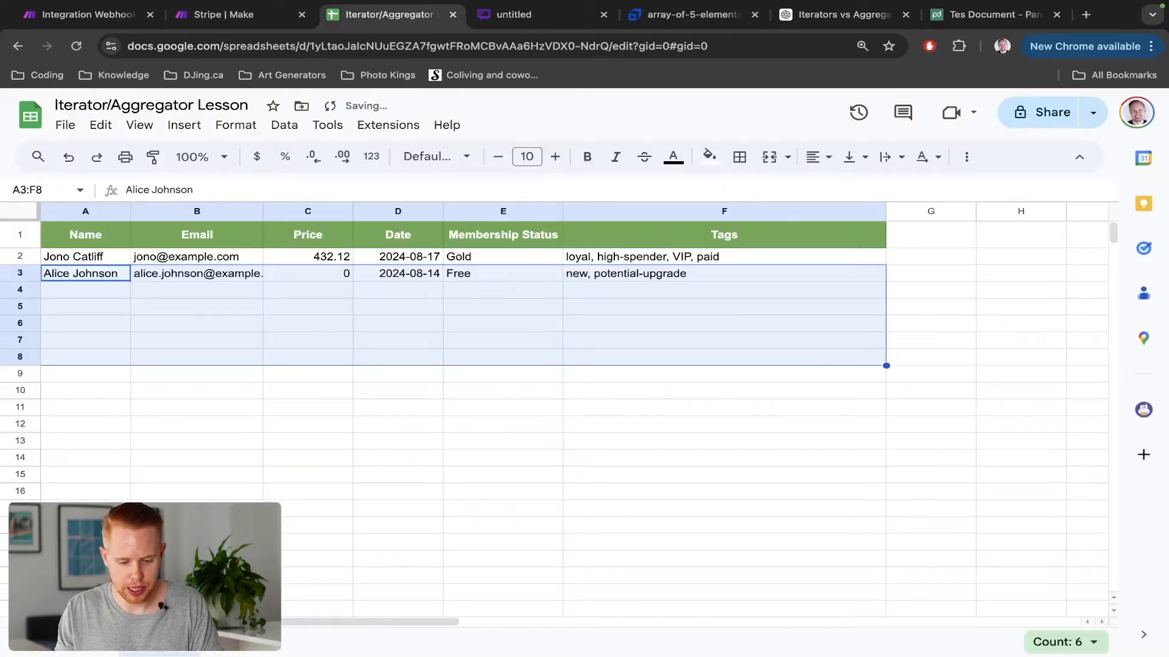
pyautogui.click(674, 278)
pyautogui.press('super+shift+Left')
pyautogui.press('Delete')
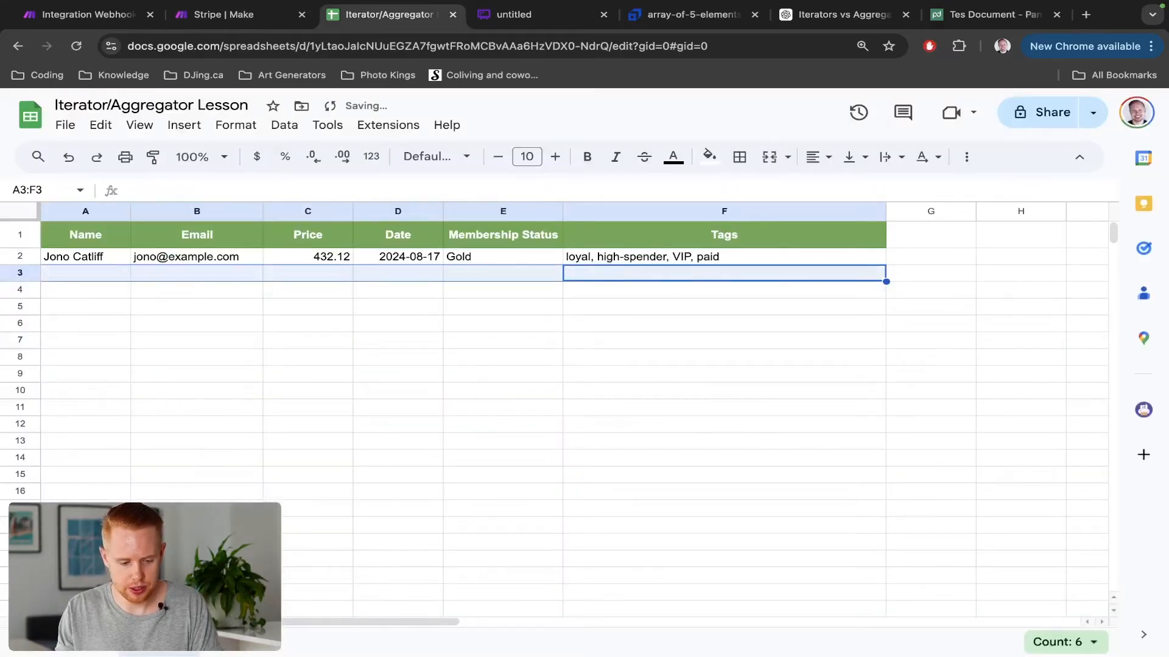
pyautogui.hotkey('ctrl', 'shift', 'Tab')
pyautogui.click(124, 617)
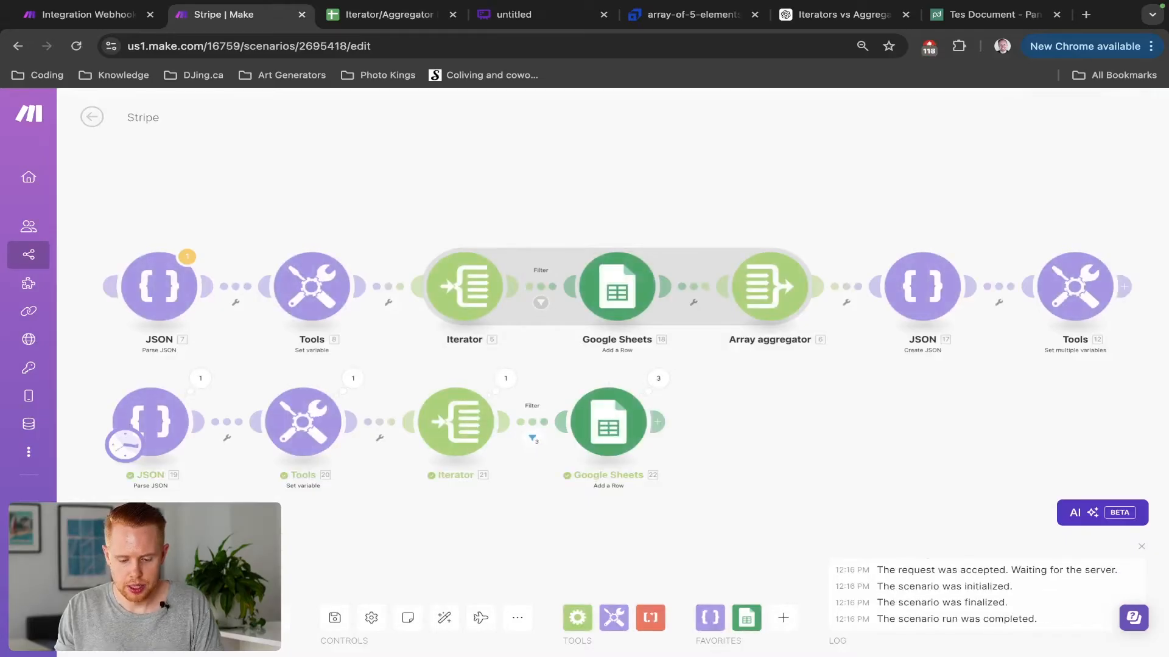
# Examine the filtered client rows 3 to 5 in the spreadsheet for duplicates, then return to the Make scenario
pyautogui.hotkey('ctrl', 'Tab')
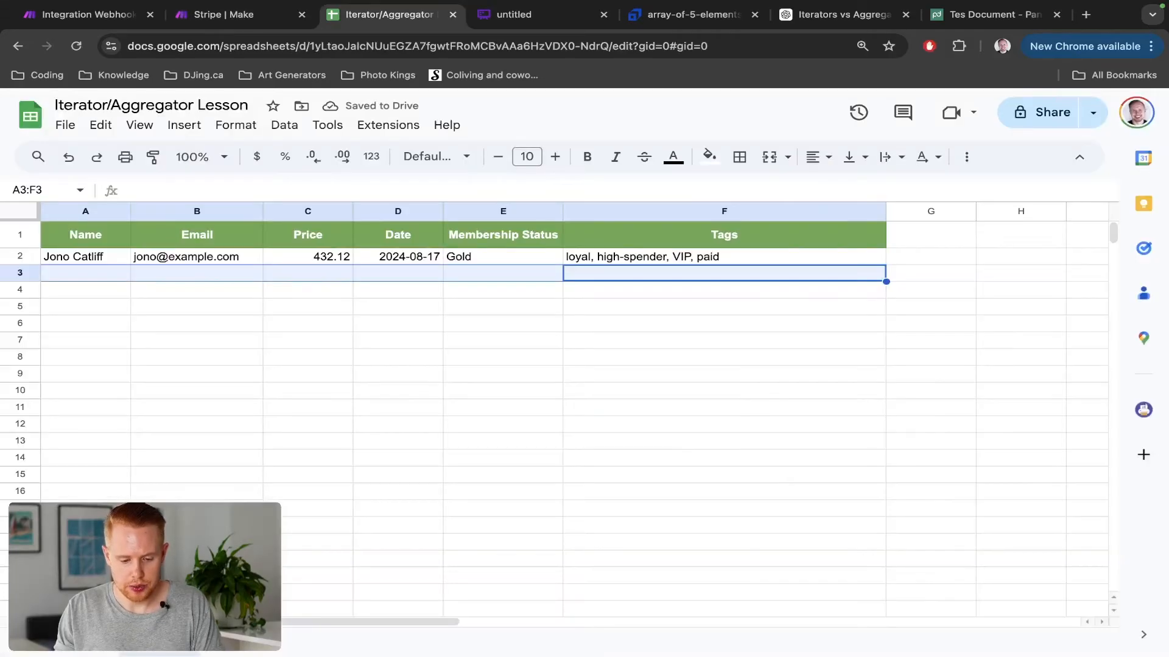
pyautogui.click(274, 325)
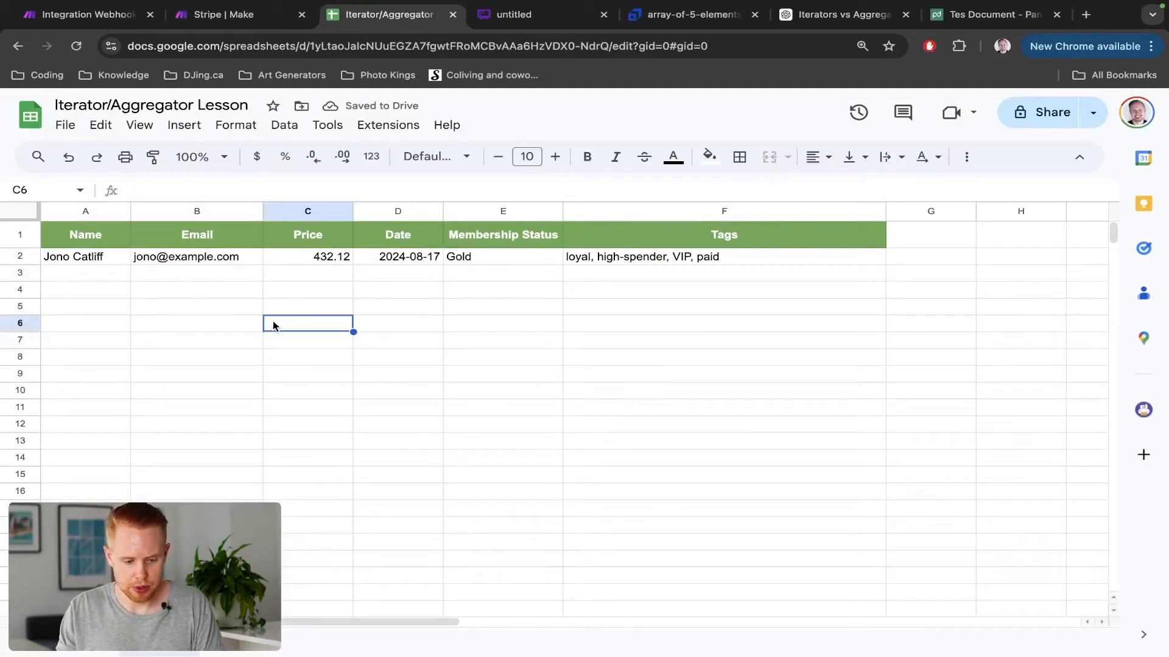
pyautogui.click(97, 279)
pyautogui.click(31, 275)
pyautogui.click(30, 306)
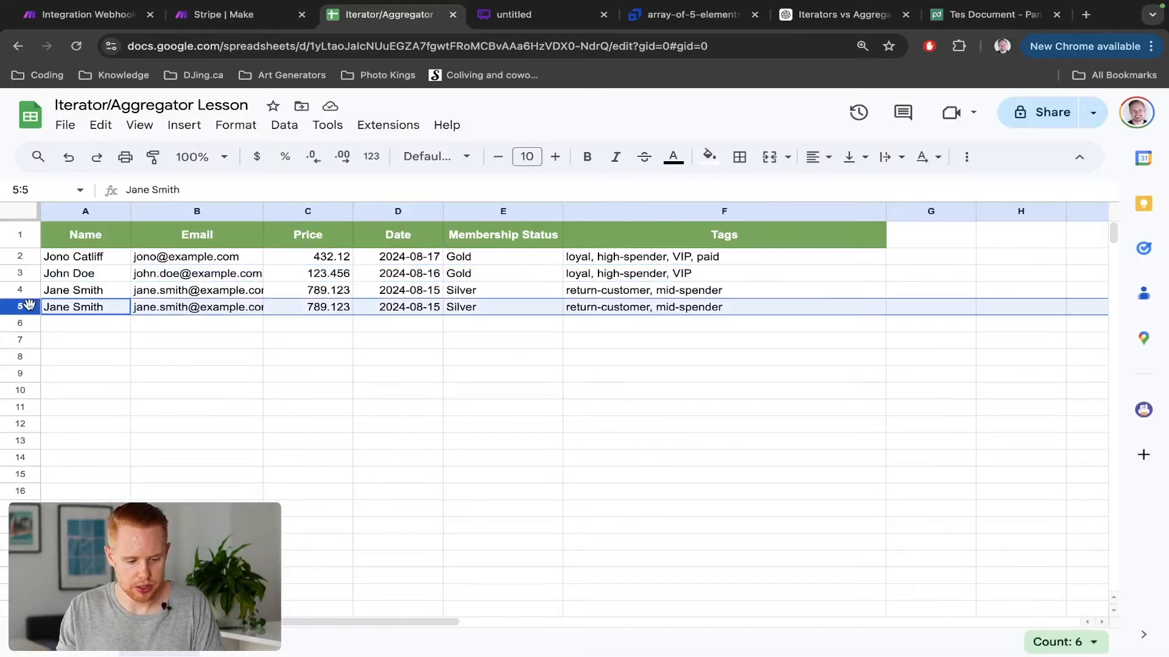
pyautogui.keyDown('shift'); pyautogui.click(20, 274); pyautogui.keyUp('shift')
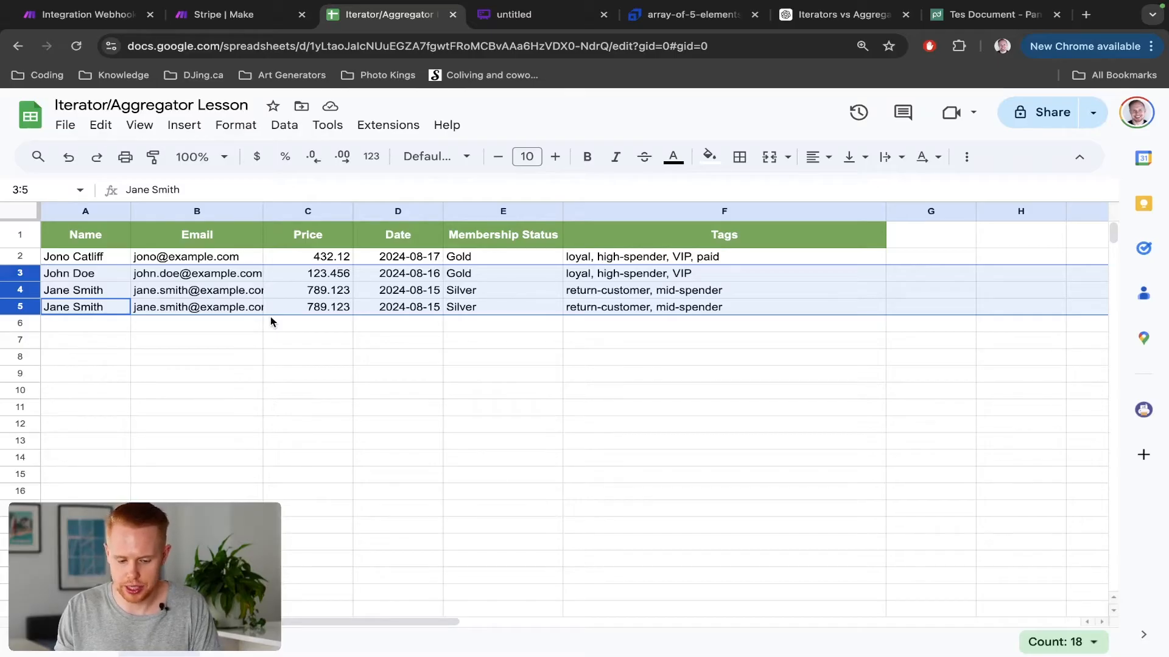
pyautogui.hotkey('ctrl', 'shift', 'Tab')
pyautogui.hotkey('ctrl', 'Tab')
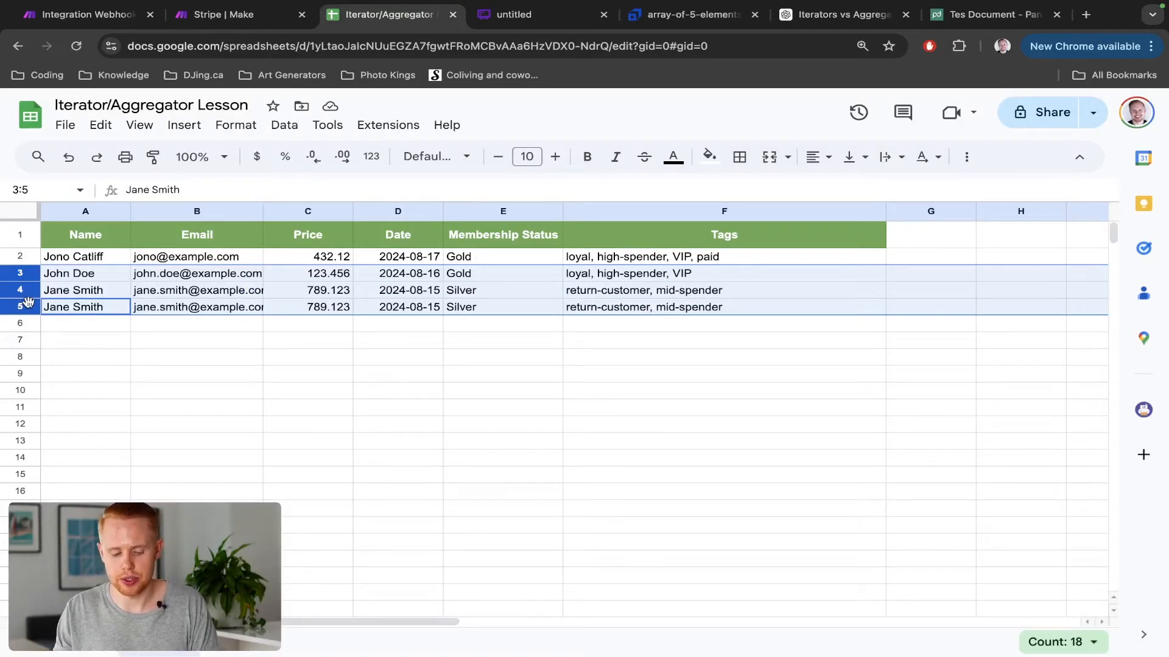
pyautogui.write('c')
pyautogui.press('Escape')
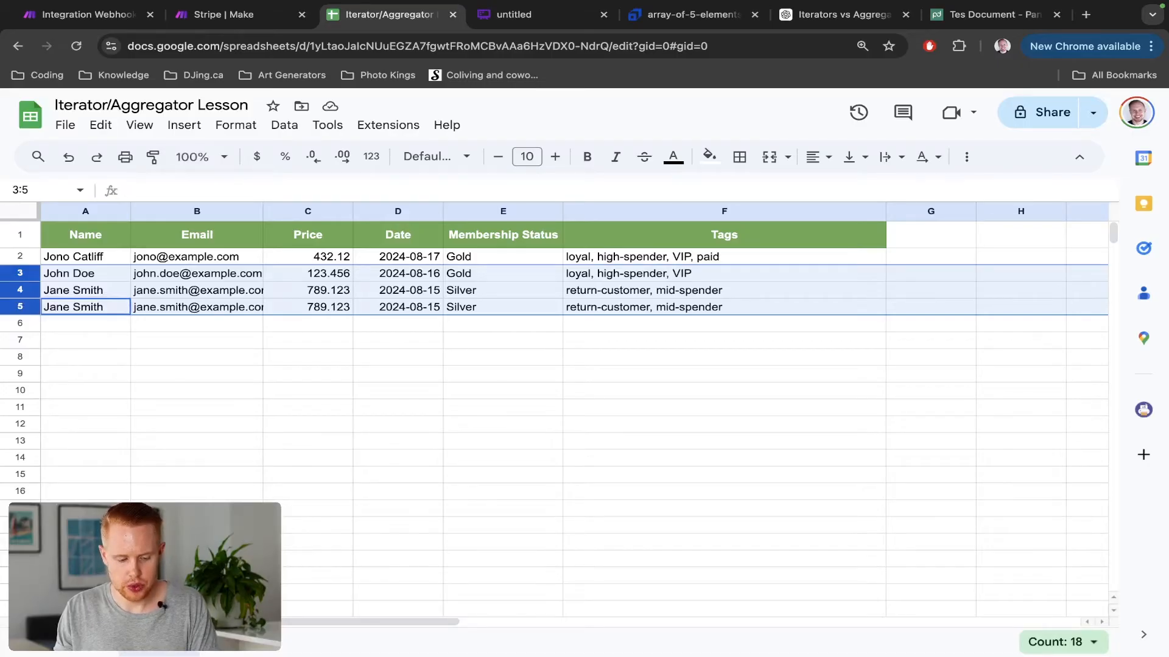
pyautogui.hotkey('ctrl', 'shift', 'Tab')
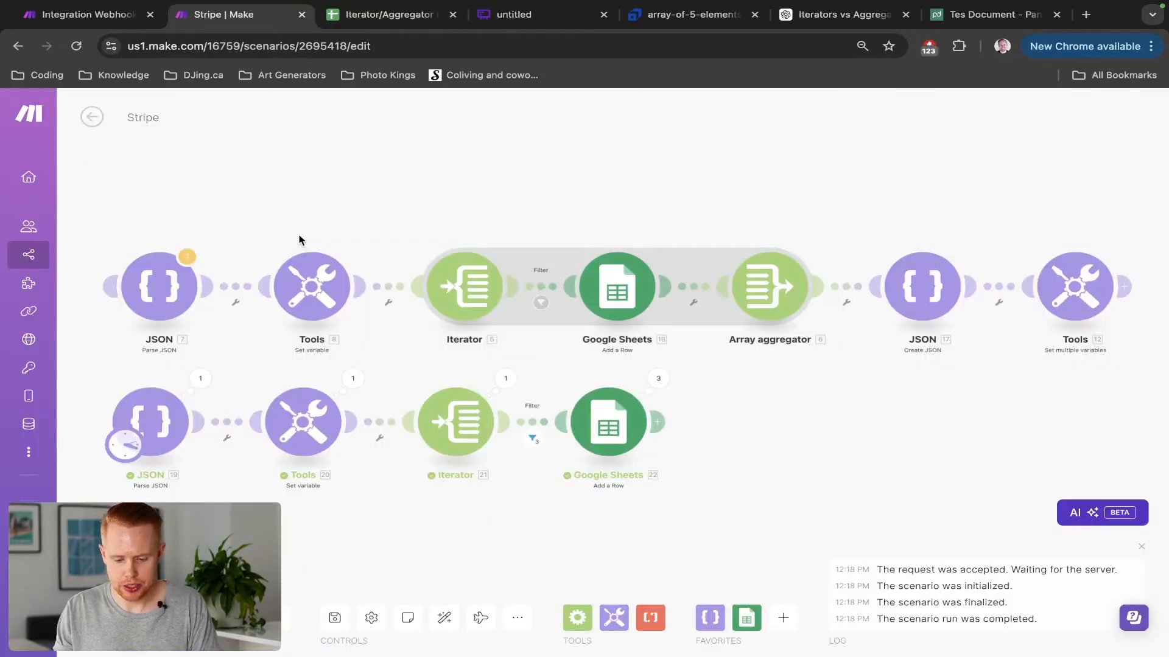
# In the new Iterator's Array field, wrap the clients[] array in the distinct array function
pyautogui.click(460, 429)
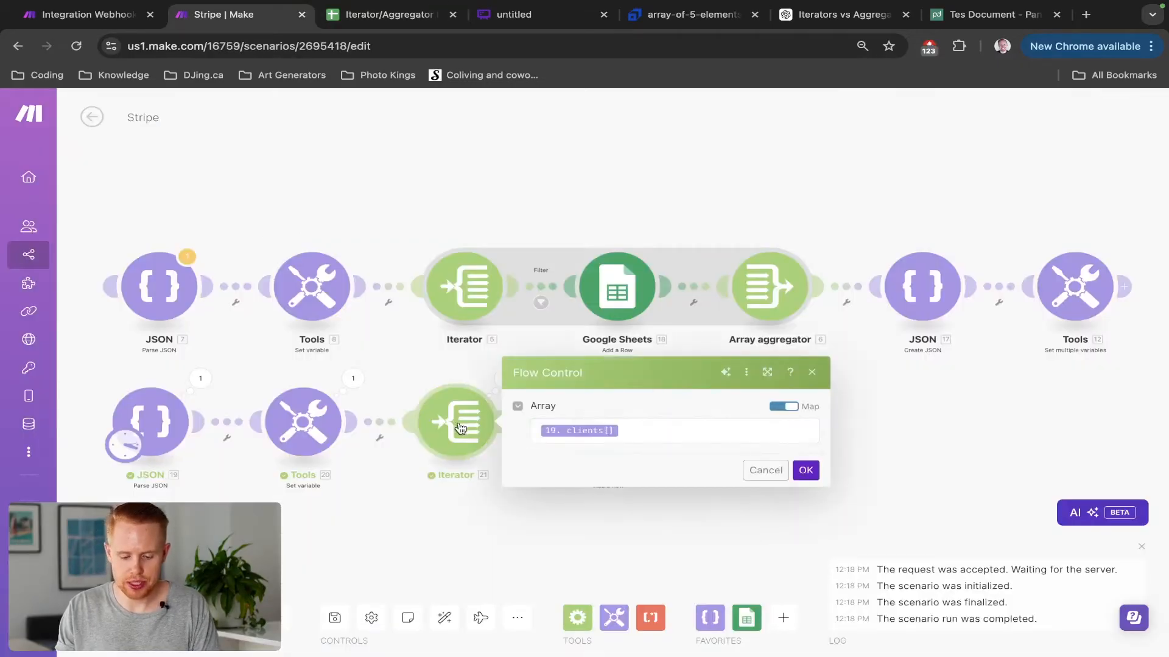
pyautogui.click(647, 431)
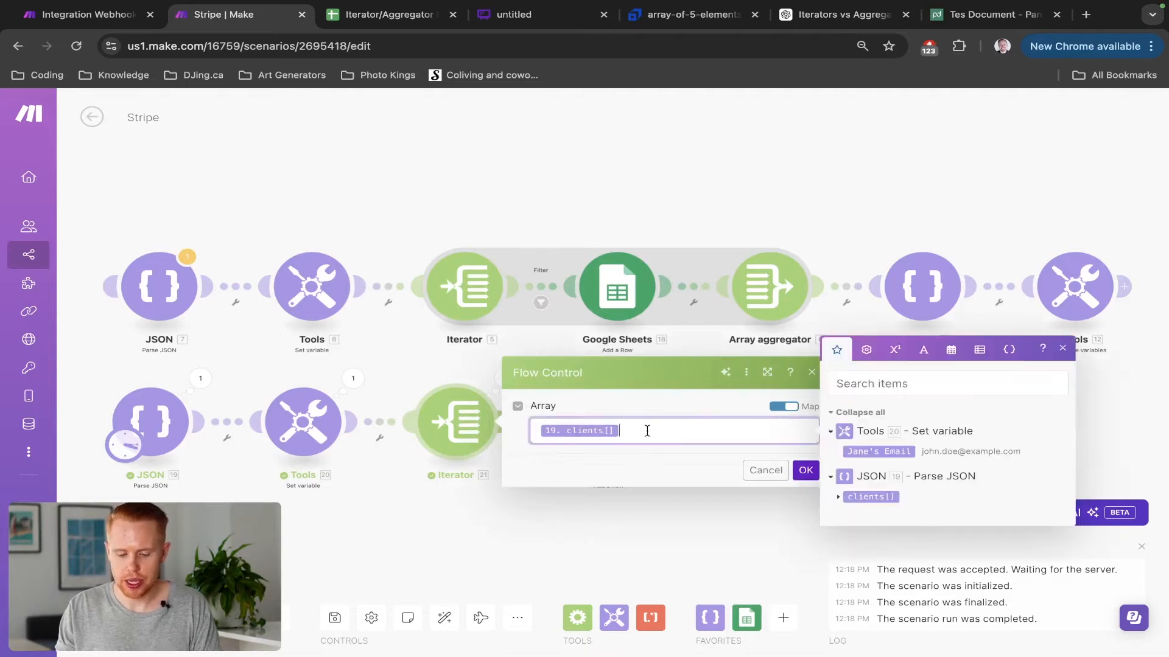
pyautogui.click(979, 351)
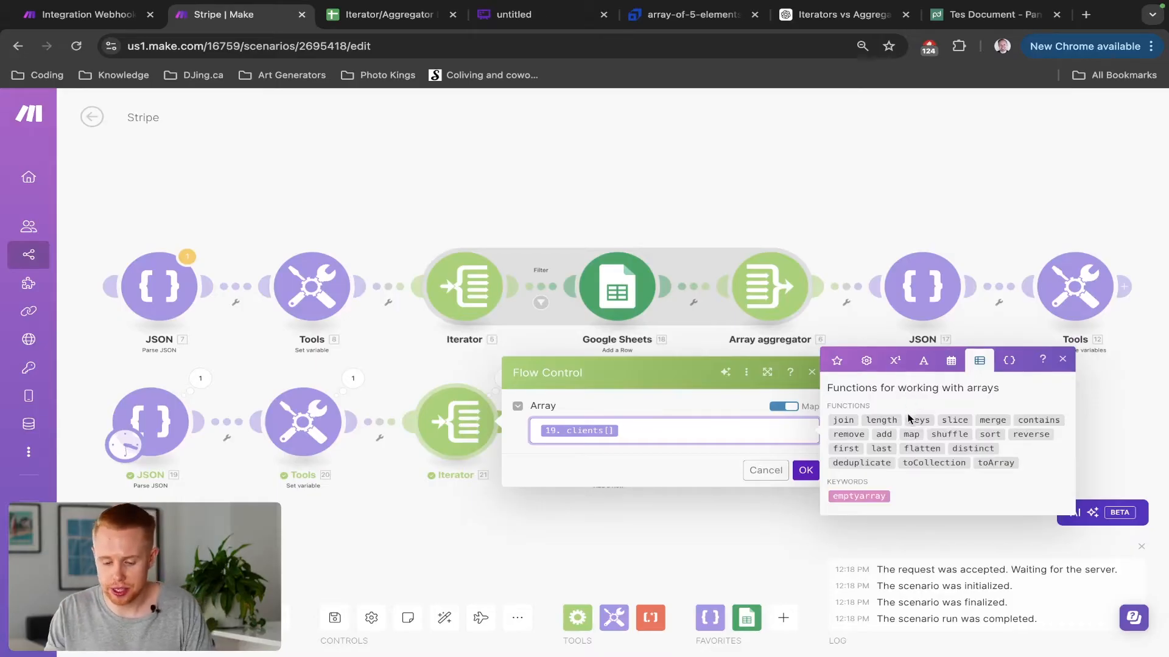
pyautogui.moveTo(906, 418)
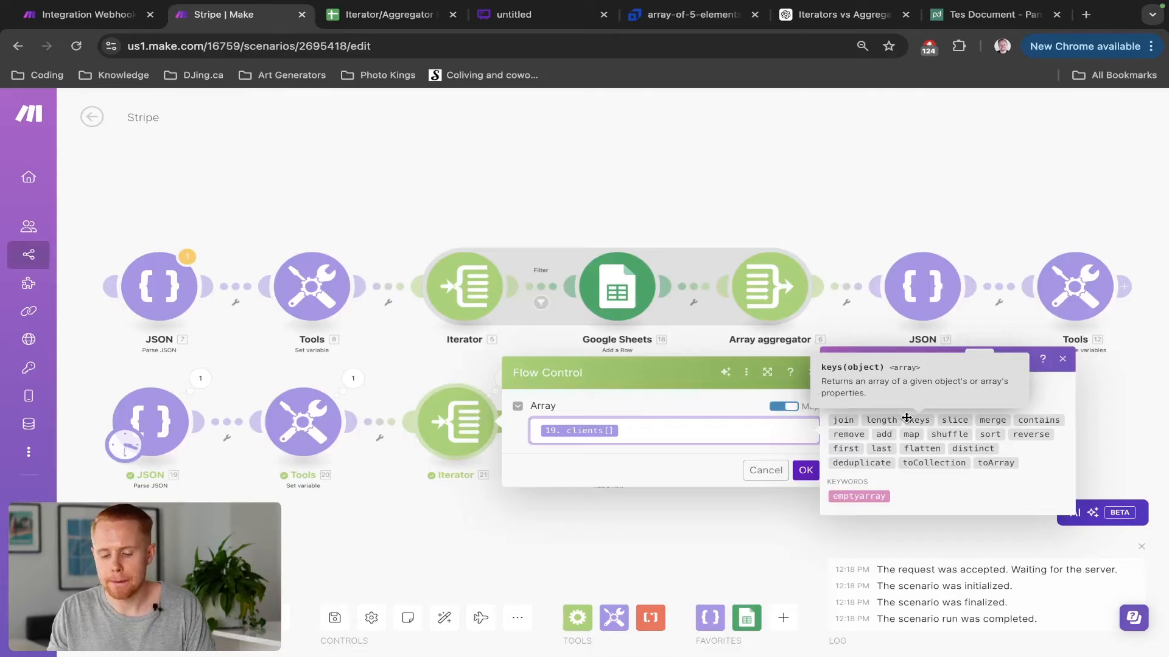
pyautogui.click(962, 450)
pyautogui.press('Left')
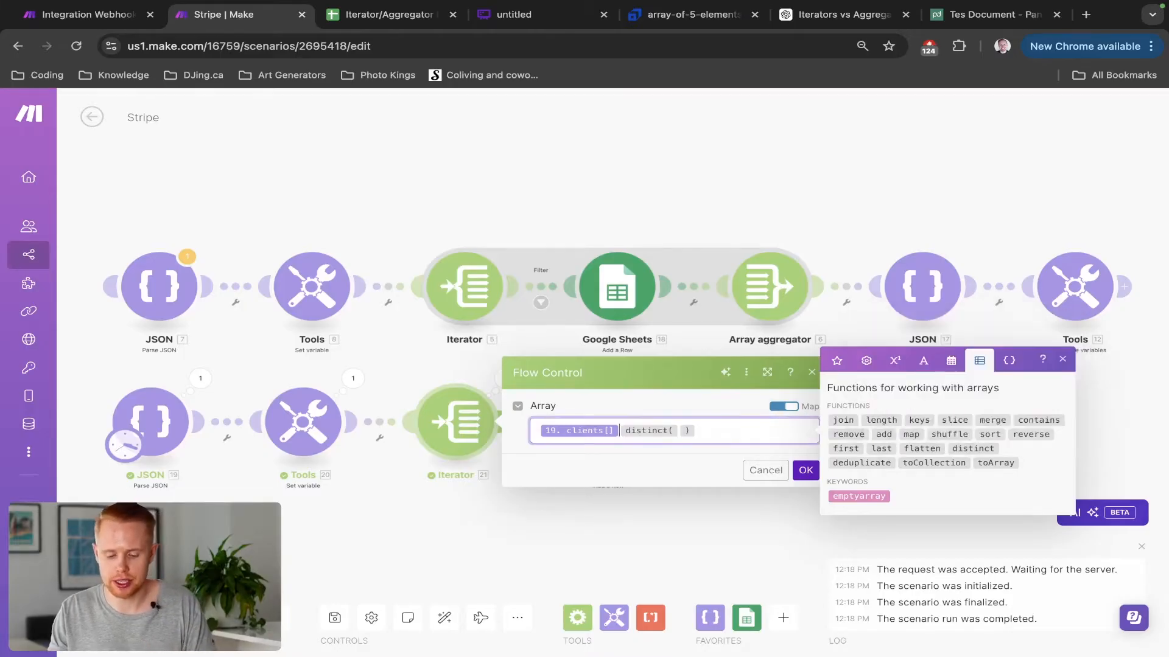
pyautogui.hotkey('shift', 'Left')
pyautogui.hotkey('ctrl', 'x')
pyautogui.press('Right')
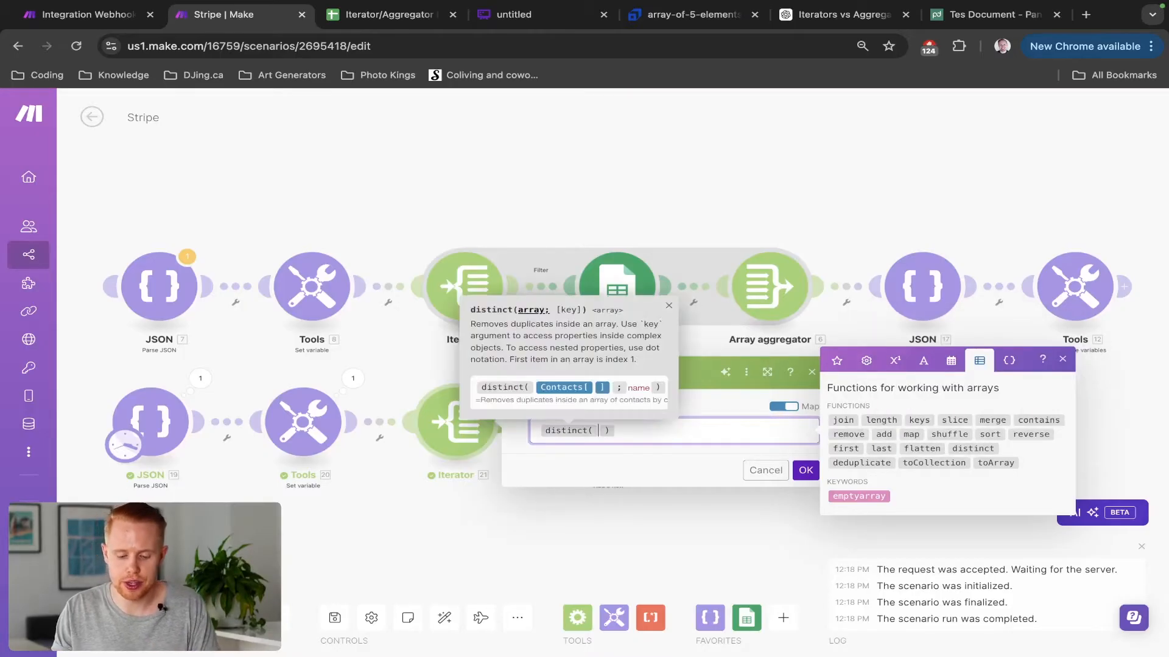
pyautogui.hotkey('ctrl', 'v')
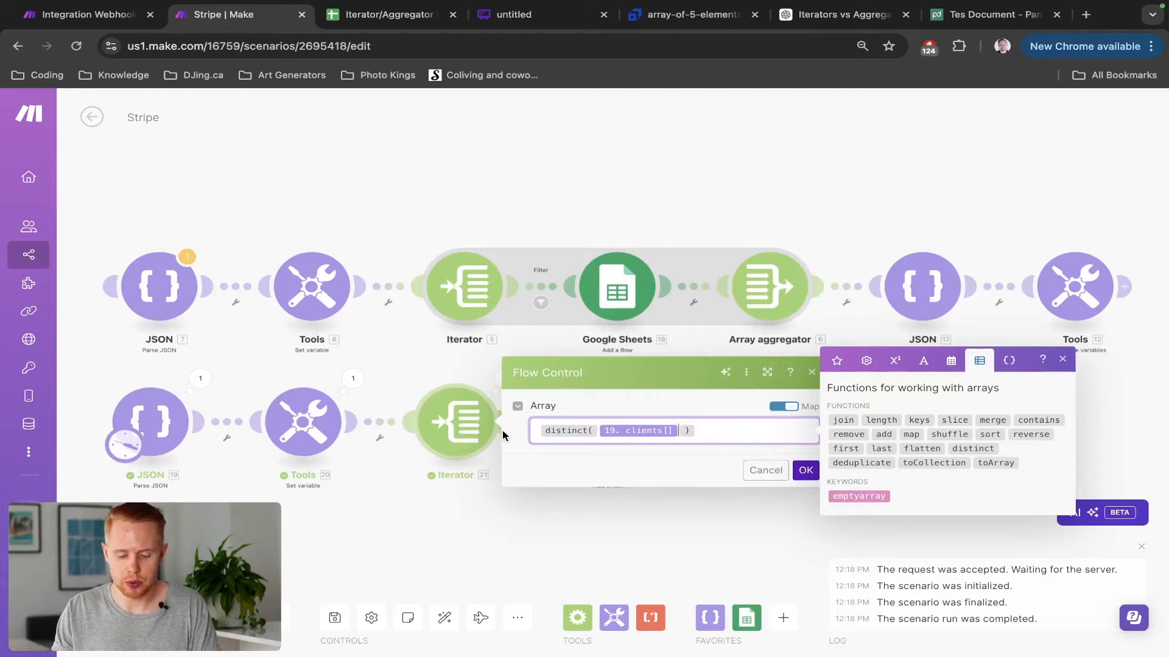
# Confirm the Iterator's distinct clients[] mapping, run the scenario once and open the Google Sheets module's run output
pyautogui.click(804, 472)
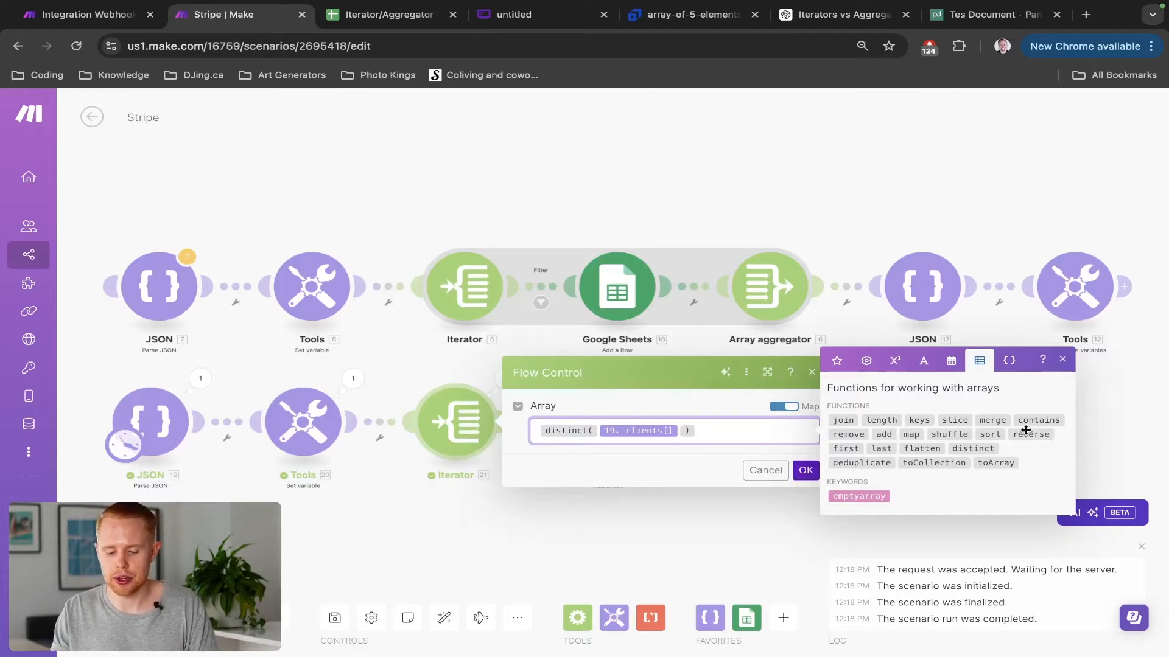
pyautogui.click(805, 474)
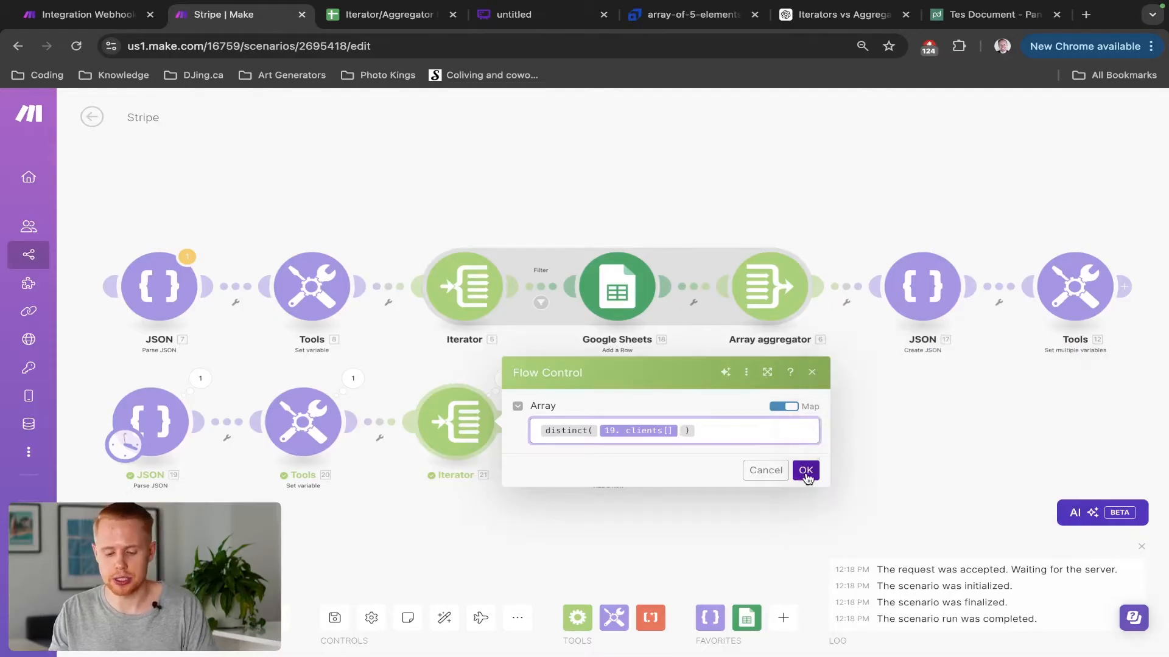
pyautogui.click(122, 618)
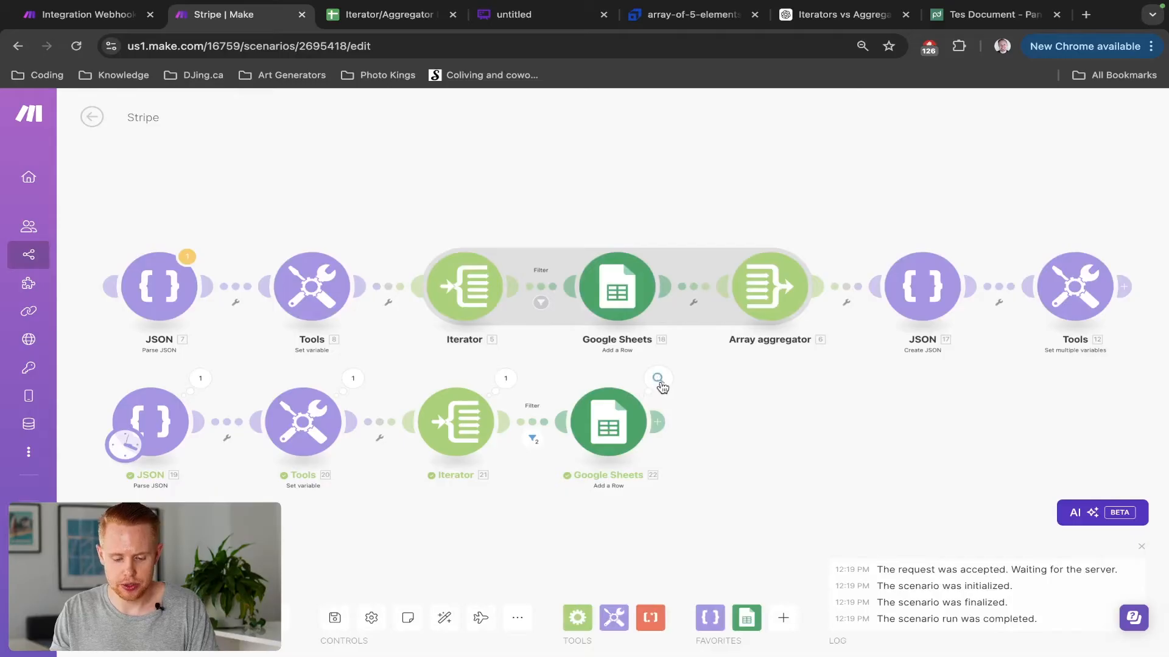
pyautogui.click(657, 378)
# Delete rows 3 to 5 in the spreadsheet and check the remaining client rows, then return to the Make scenario
pyautogui.hotkey('ctrl', 'Tab')
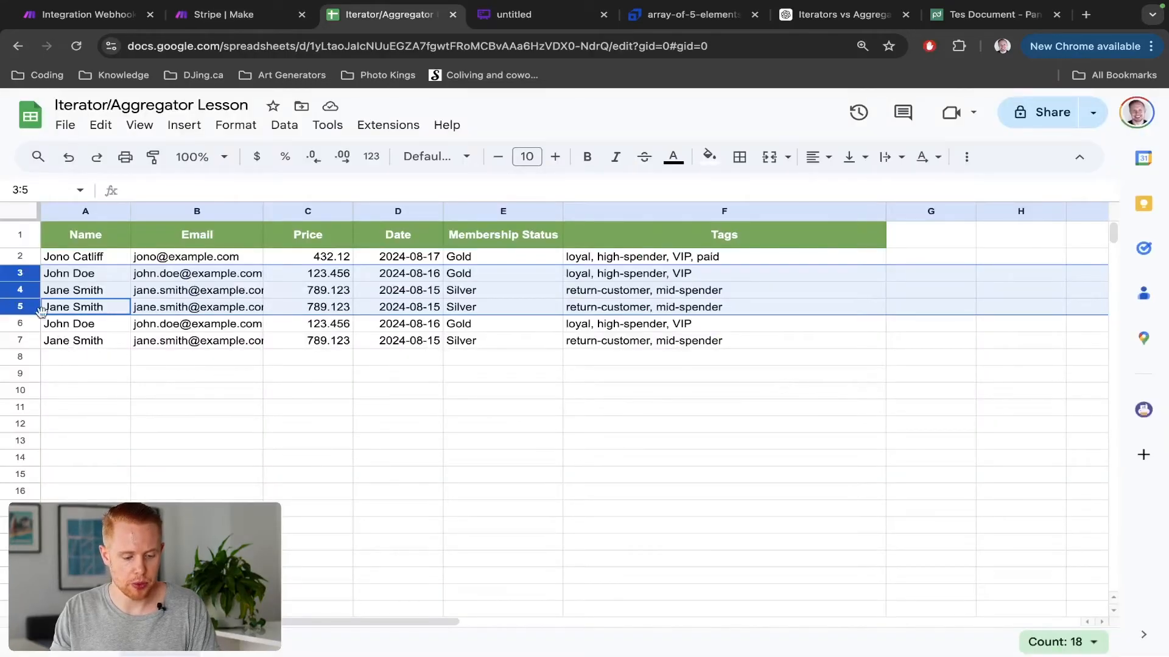
pyautogui.rightClick(21, 290)
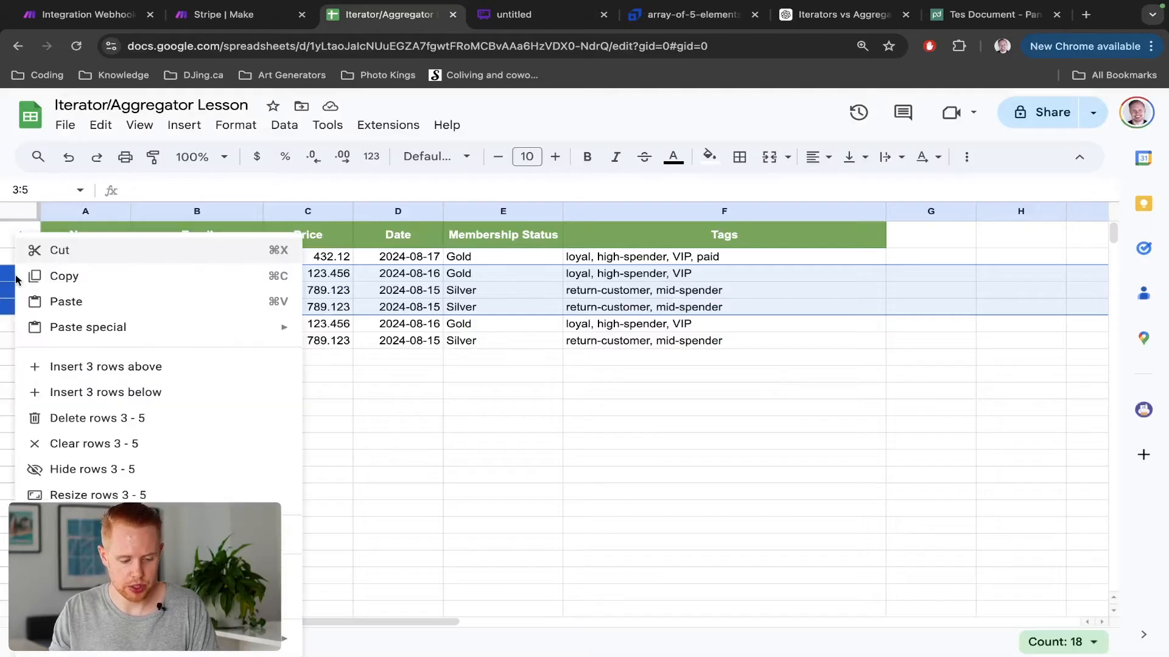
pyautogui.click(52, 415)
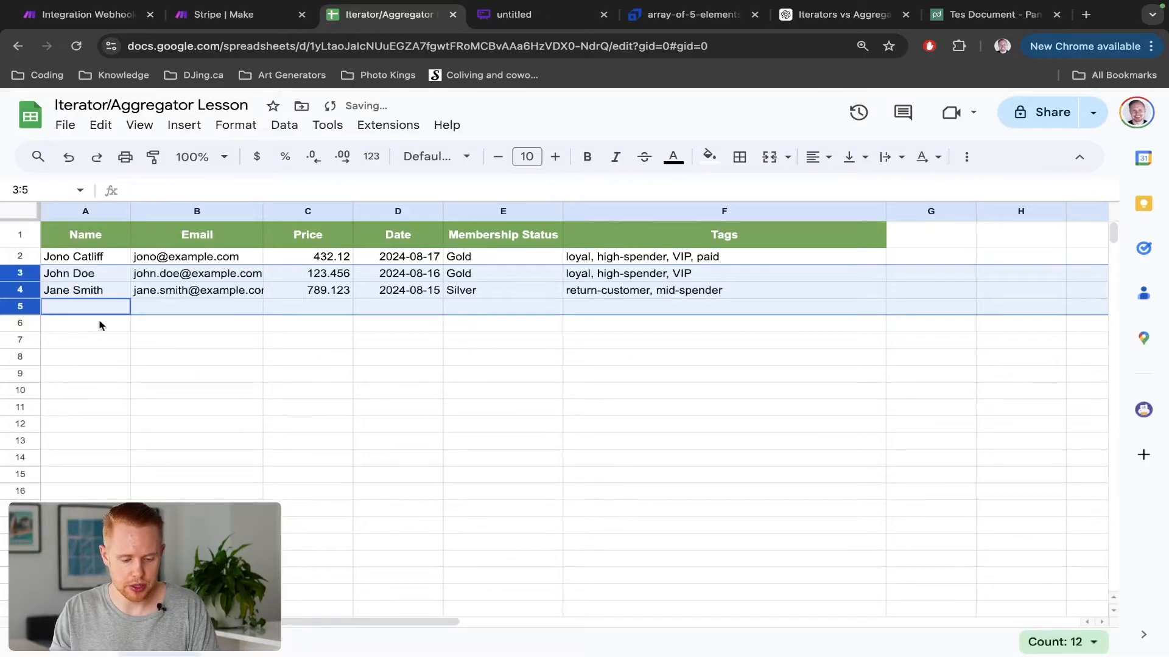
pyautogui.click(86, 278)
pyautogui.click(87, 291)
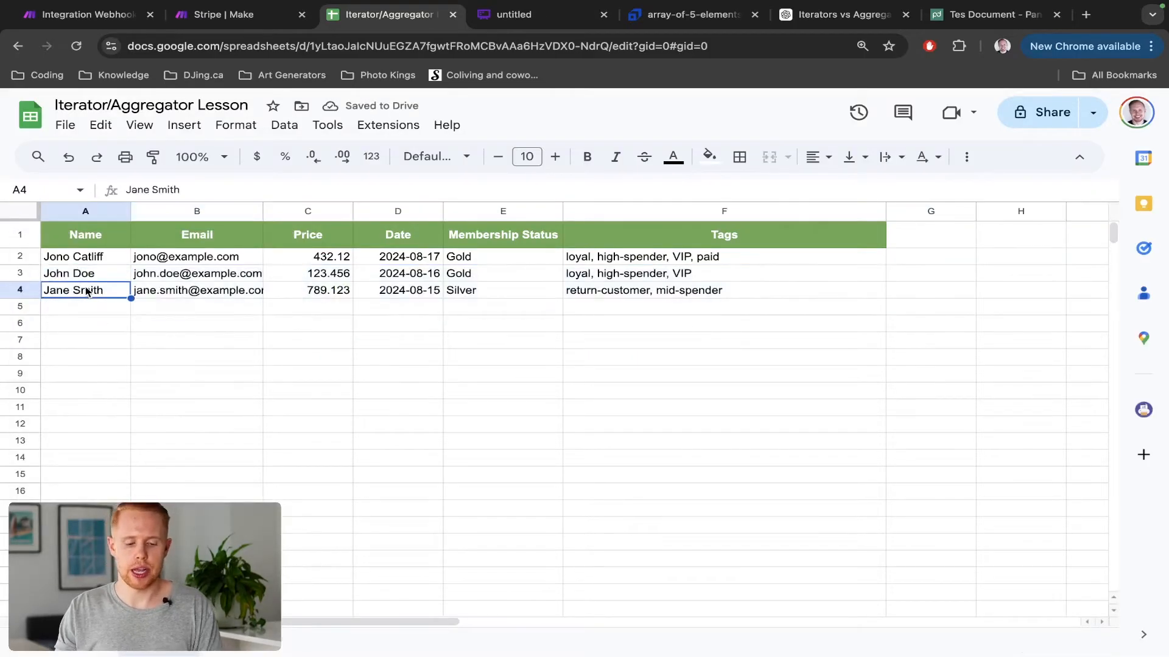
pyautogui.hotkey('ctrl', 'shift', 'Tab')
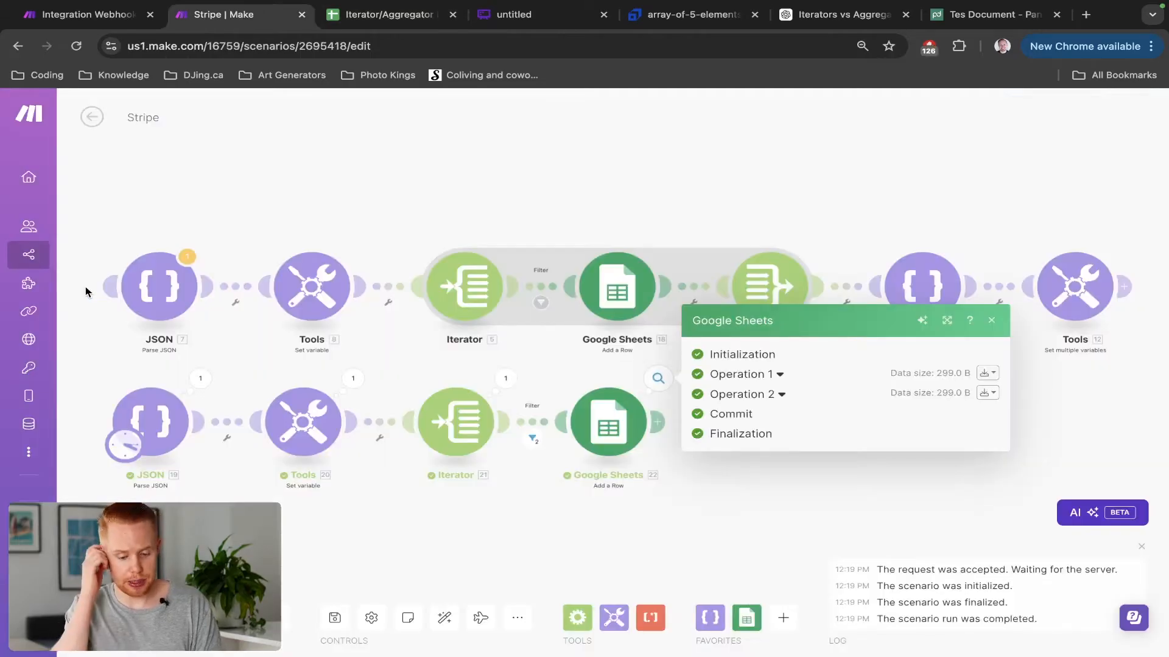
pyautogui.click(605, 379)
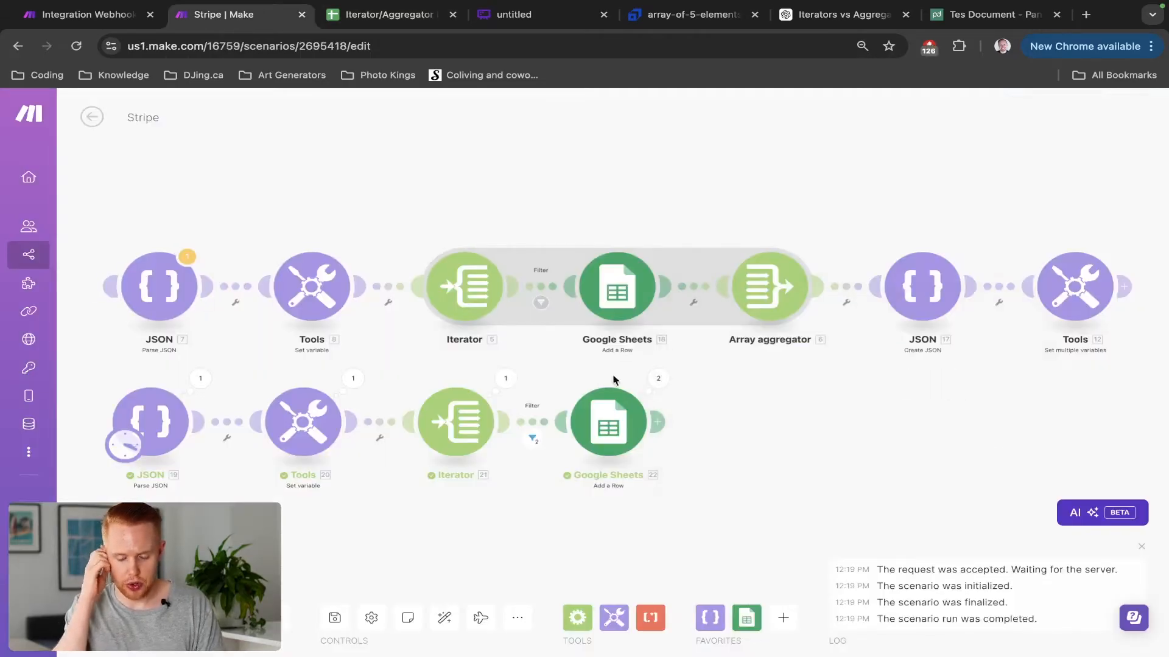
# Add a Flow Control Array aggregator after the lower Google Sheets module and set its Source Module to Iterator [21]
pyautogui.hscroll(4, 670, 386)
pyautogui.scroll(-1, 670, 386)
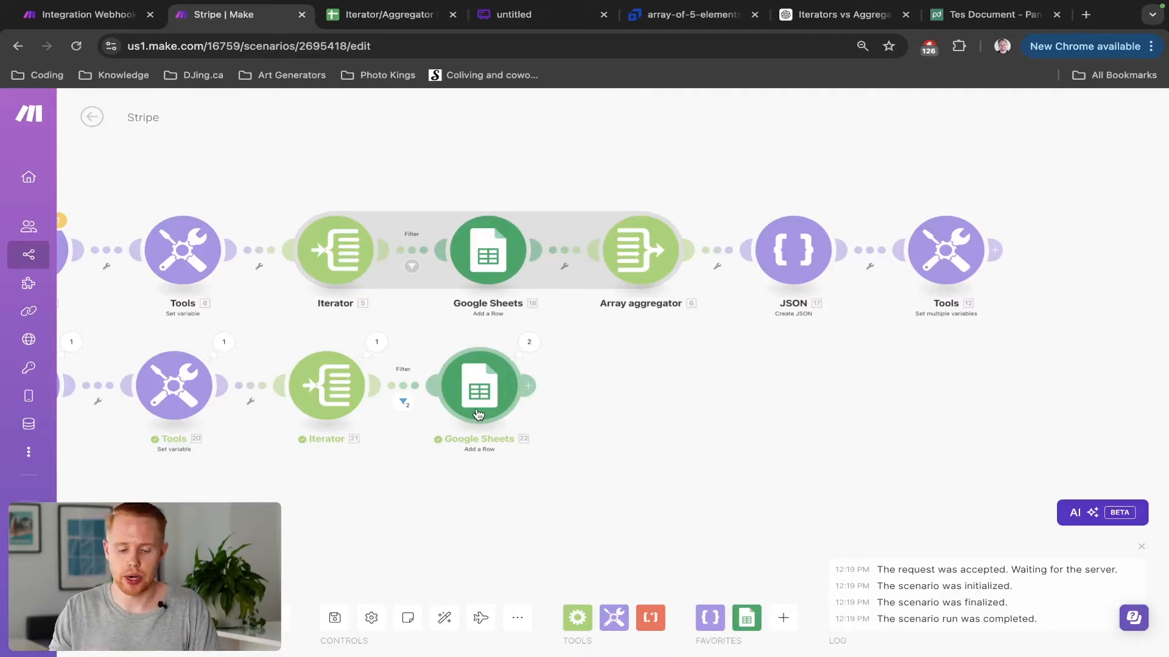
pyautogui.click(528, 386)
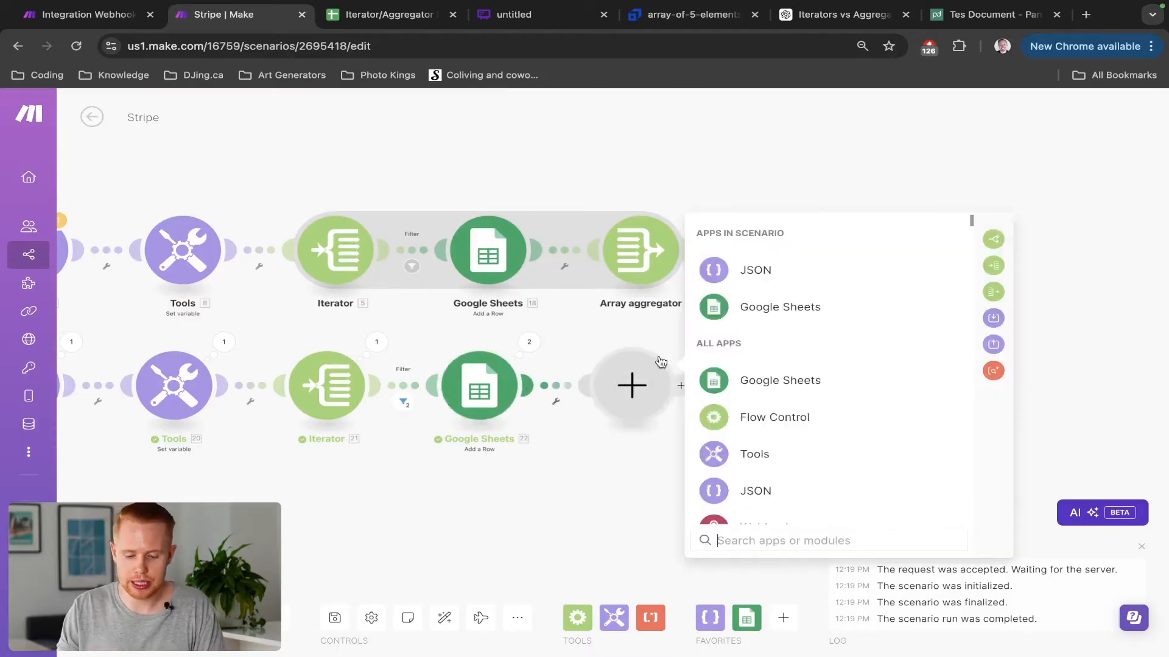
pyautogui.click(752, 419)
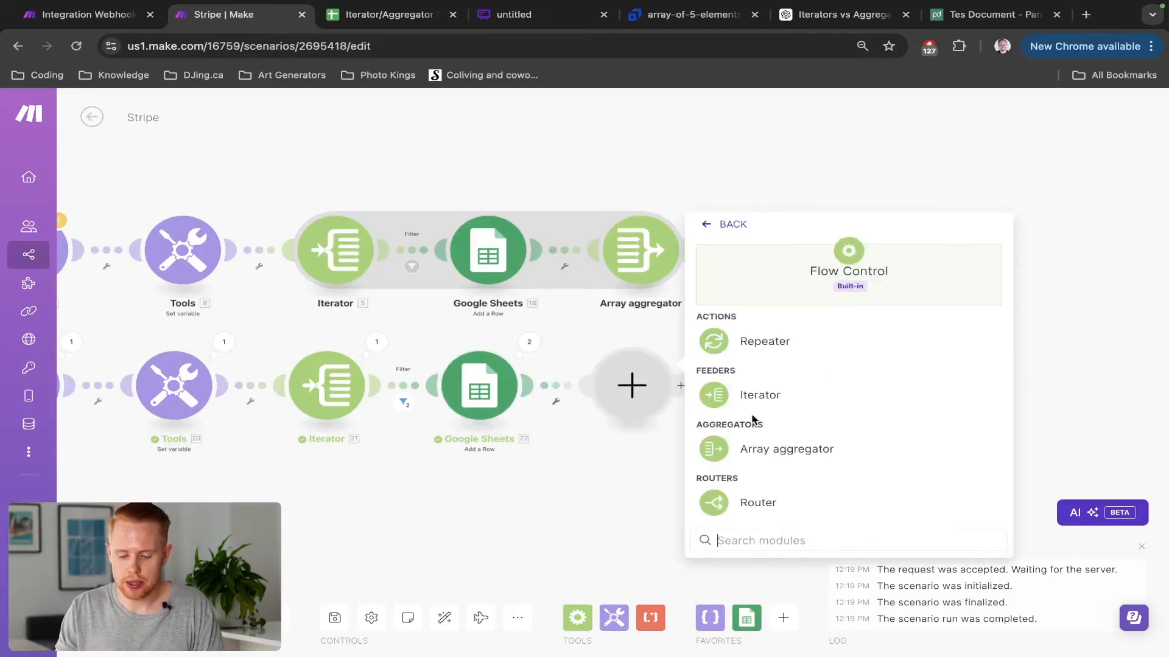
pyautogui.click(785, 451)
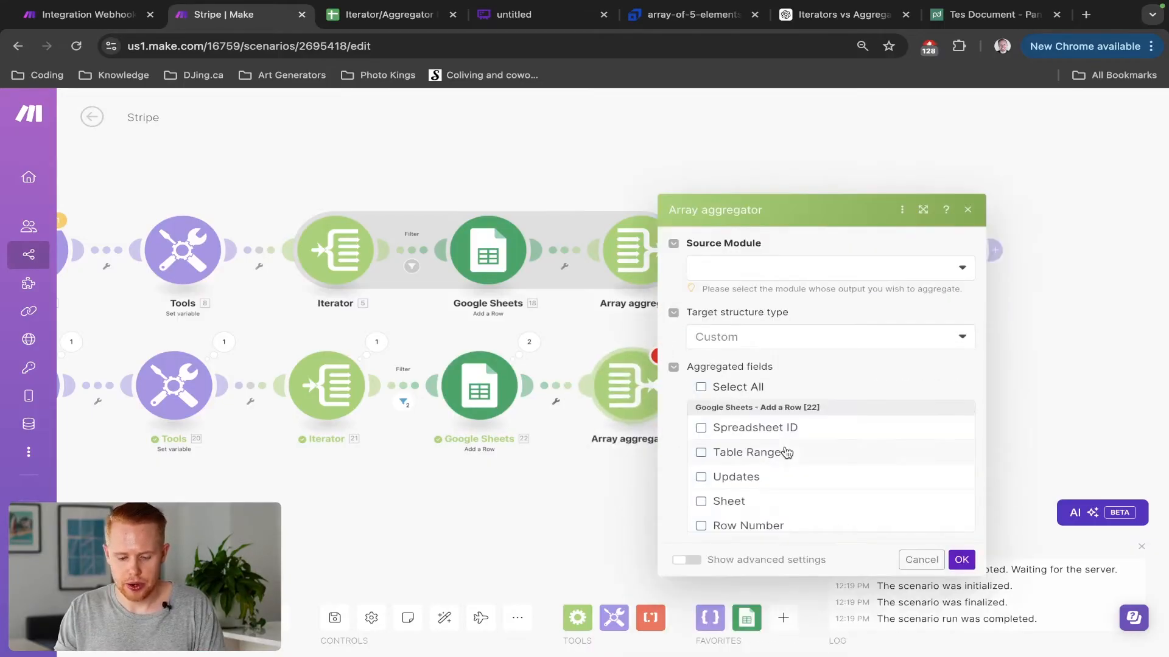
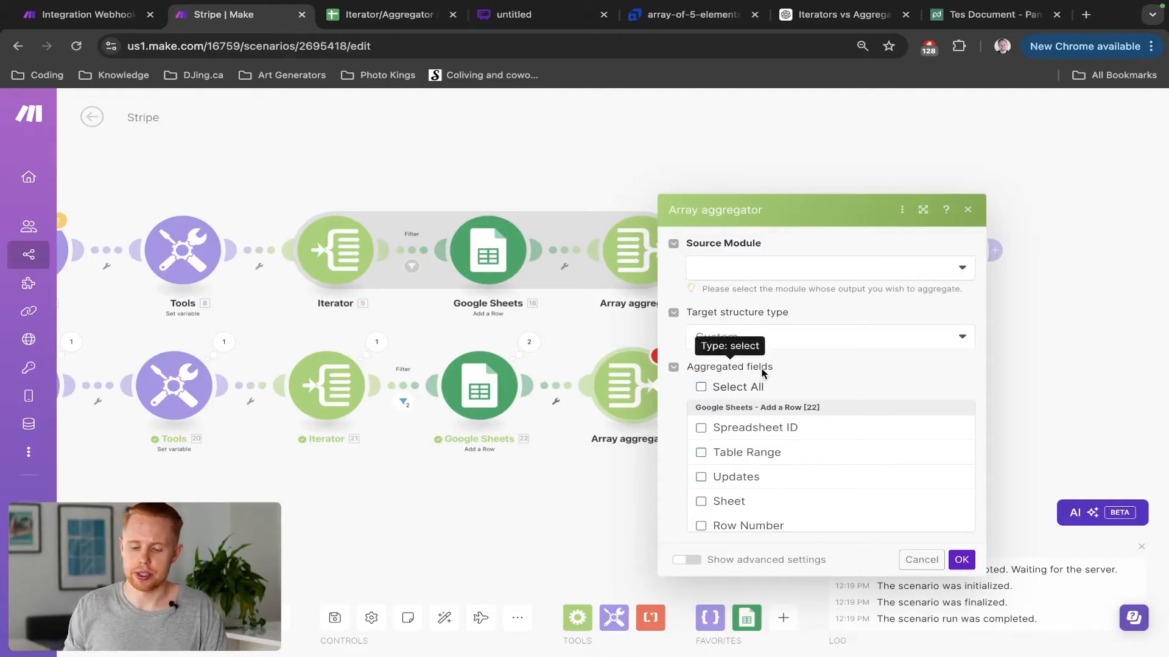
pyautogui.click(732, 271)
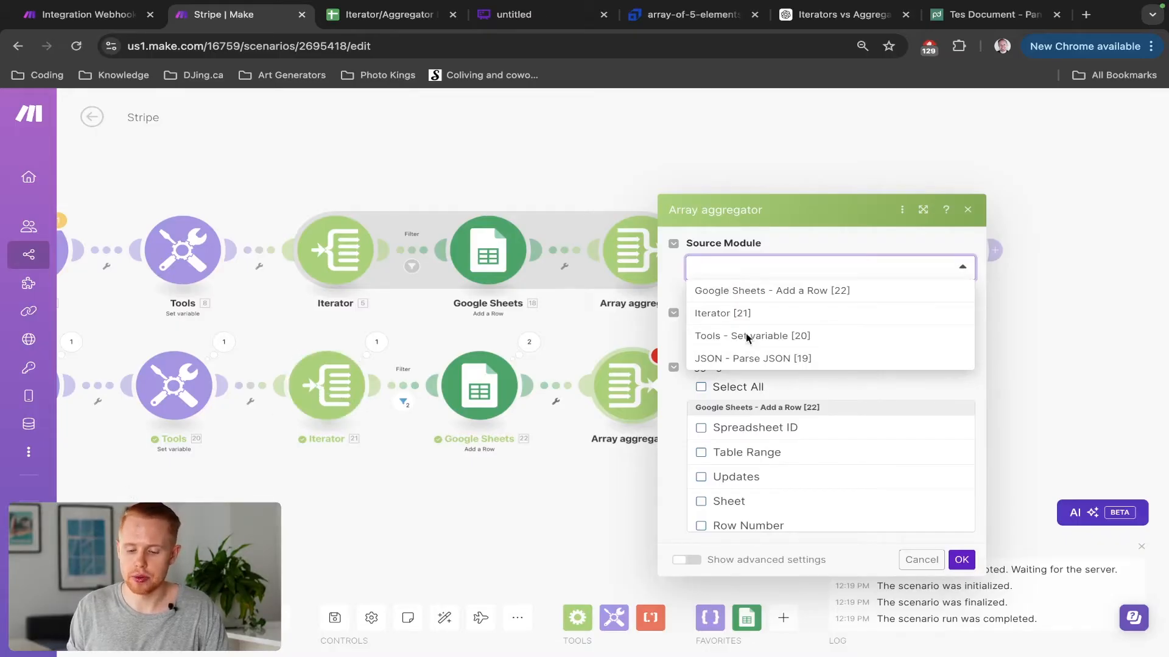
pyautogui.click(752, 313)
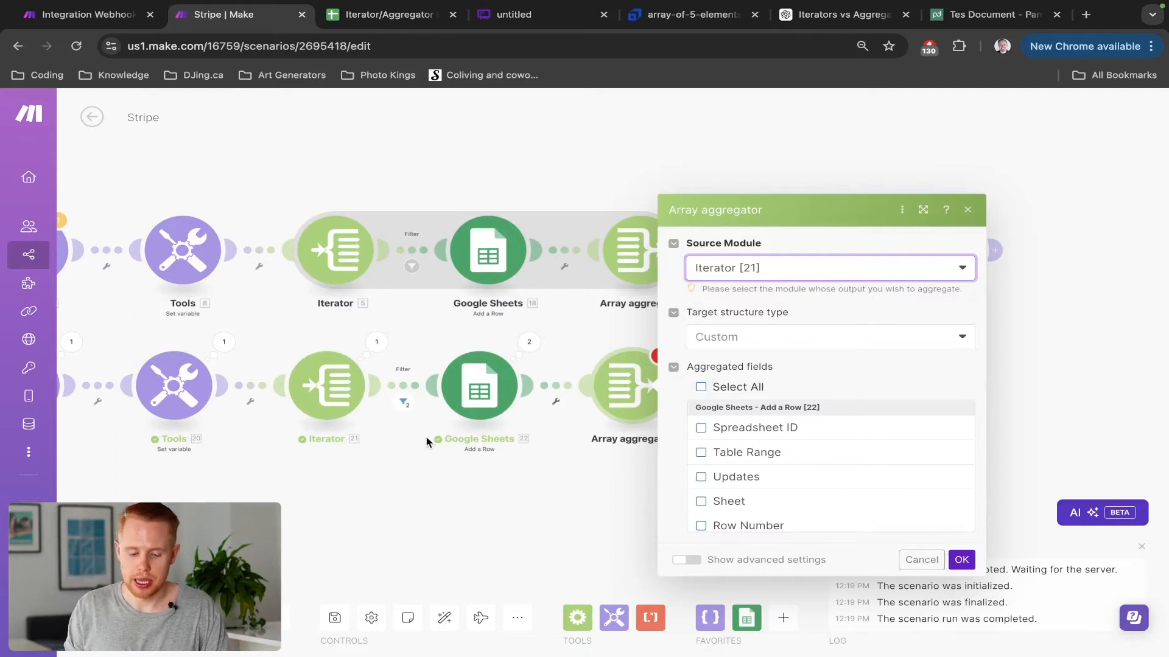
pyautogui.moveTo(414, 440); pyautogui.dragTo(440, 405)
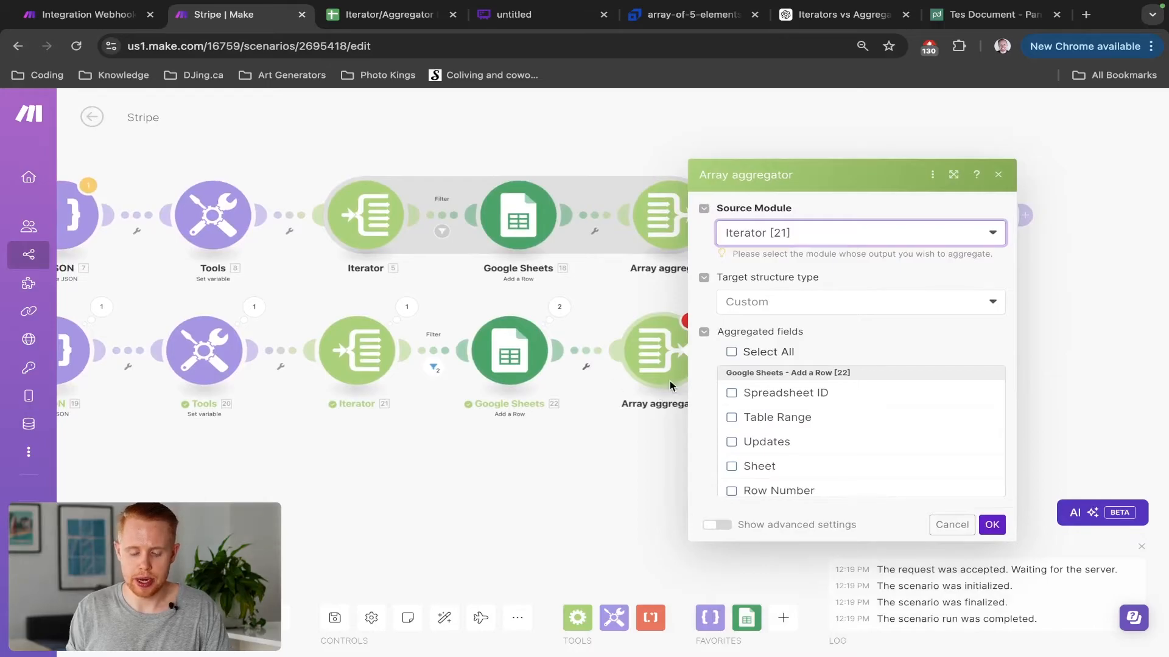
# Switch to the Whimsical diagram, present the iterator and aggregator flow full screen, then return to the Make scenario
pyautogui.press('super+4')
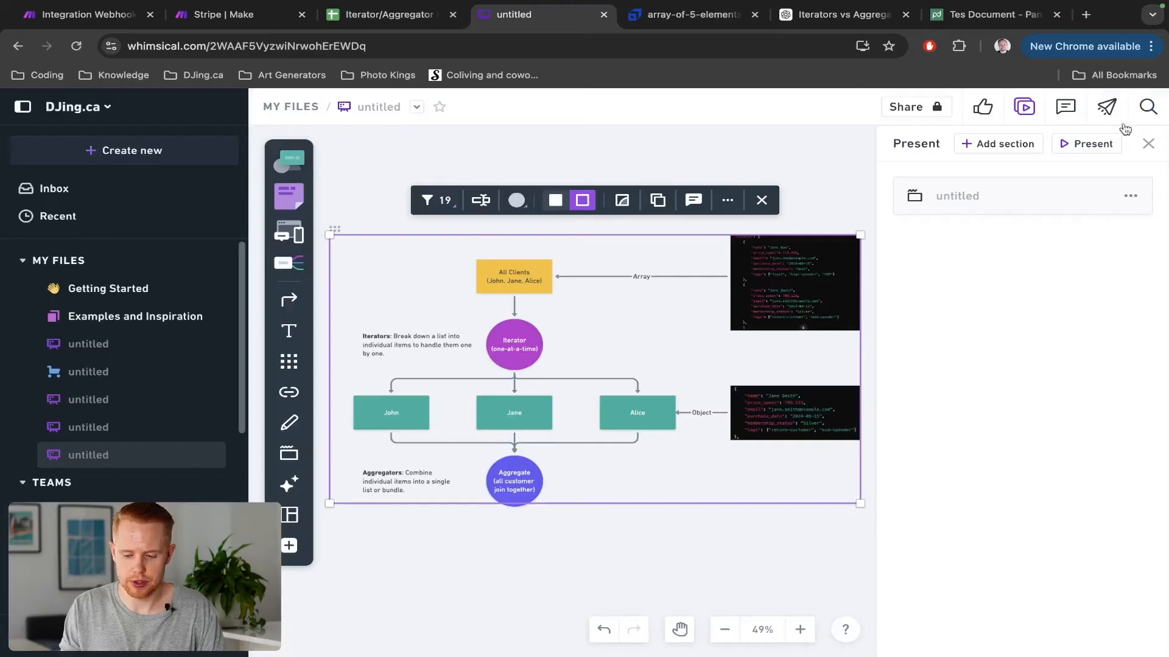
pyautogui.click(1114, 144)
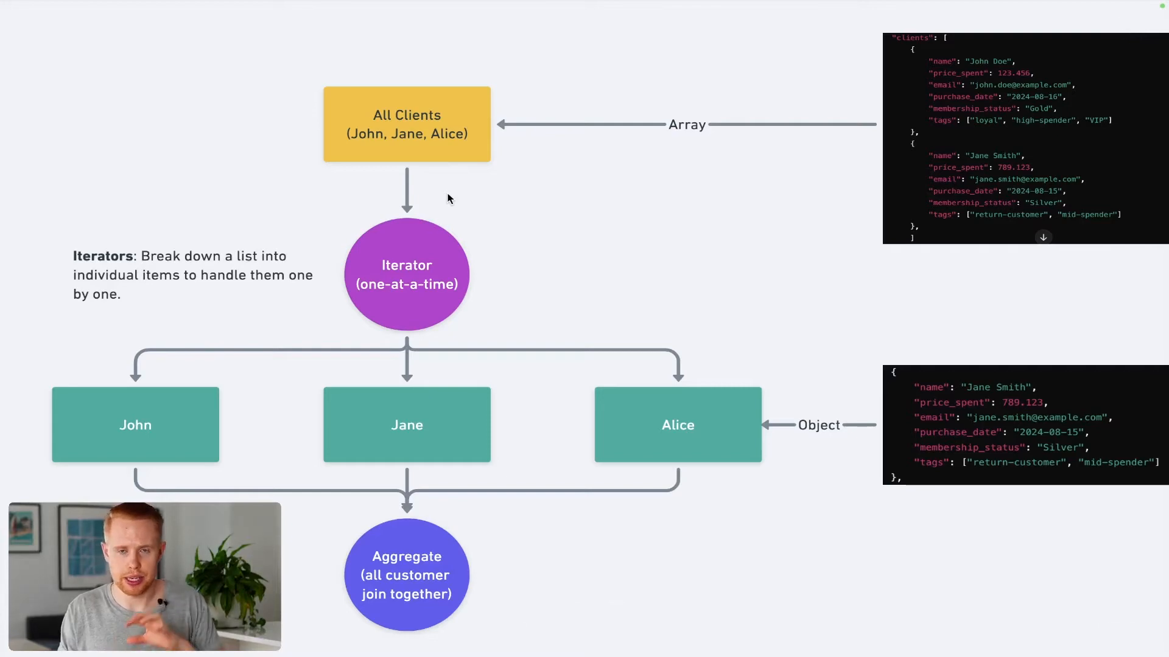
pyautogui.press('Escape')
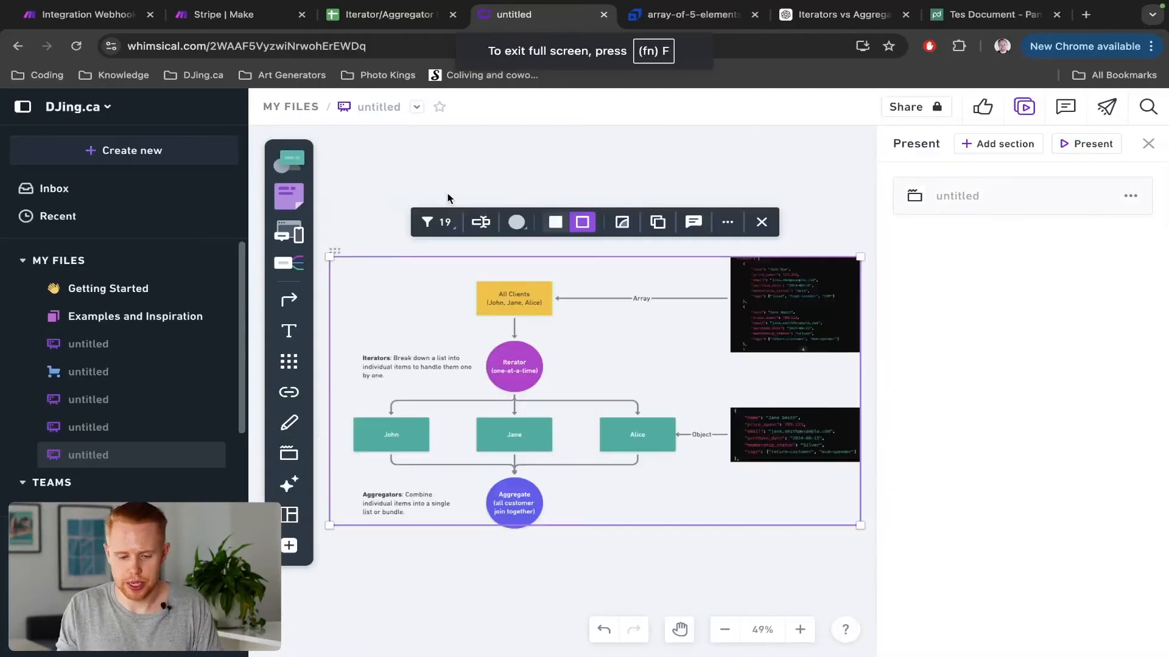
pyautogui.hotkey('ctrl', 'shift', 'Tab')
pyautogui.hotkey('ctrl', 'shift', 'Tab')
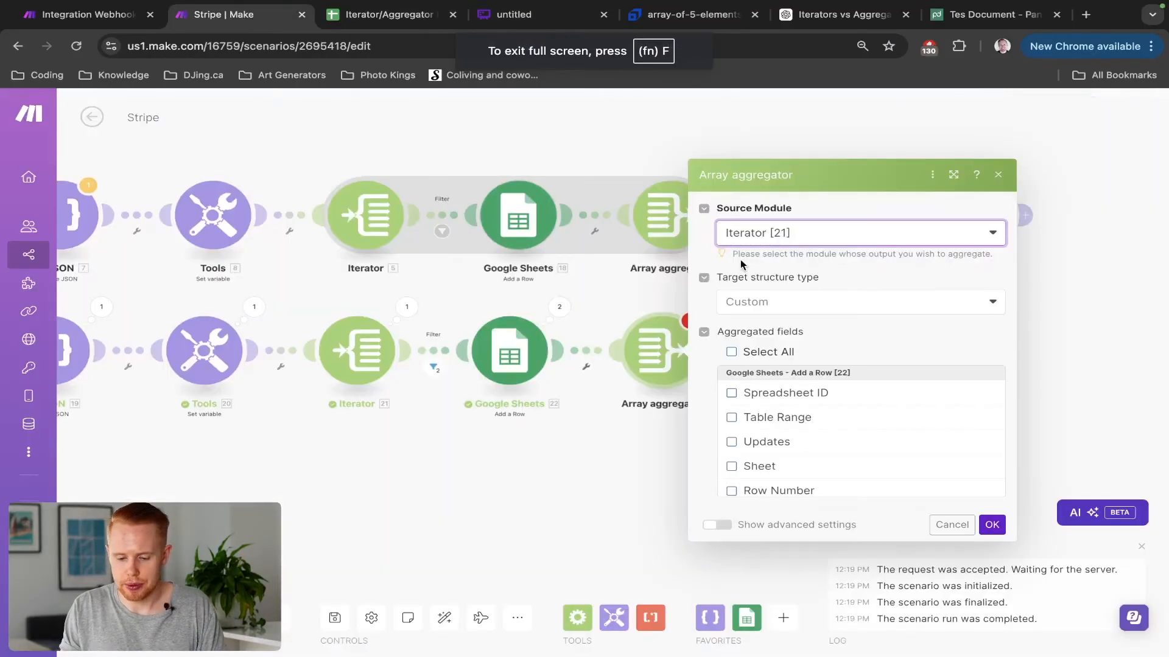
# Review the Array aggregator's target structure options, leave the type as Custom and save the module's settings
pyautogui.tripleClick(748, 284)
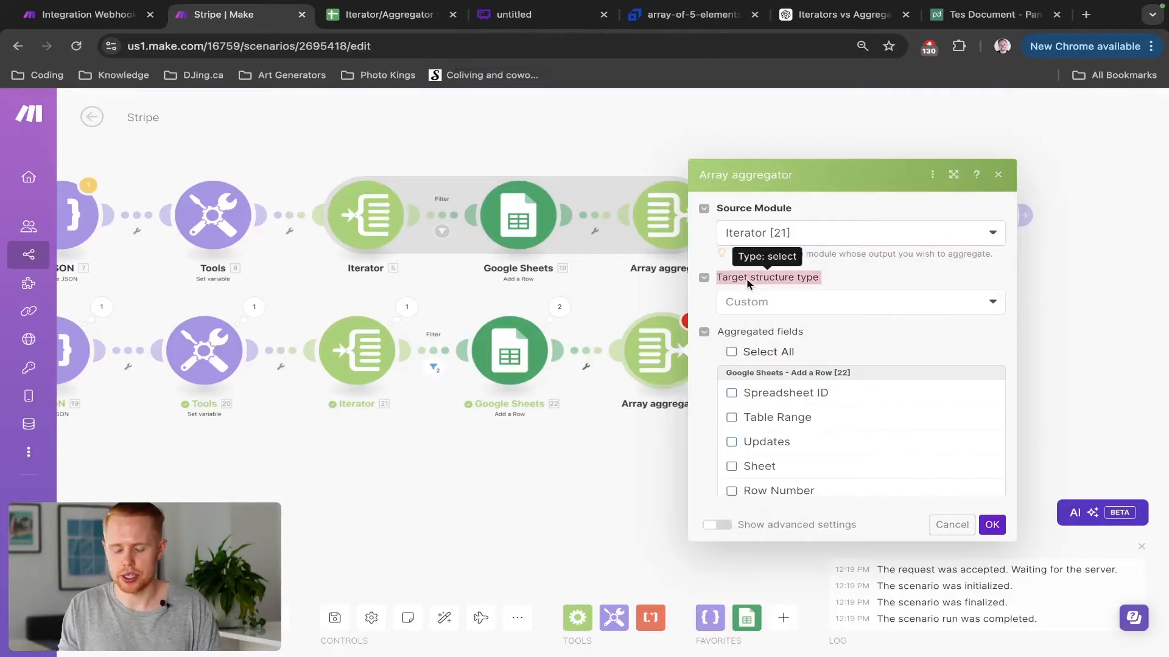
pyautogui.click(752, 300)
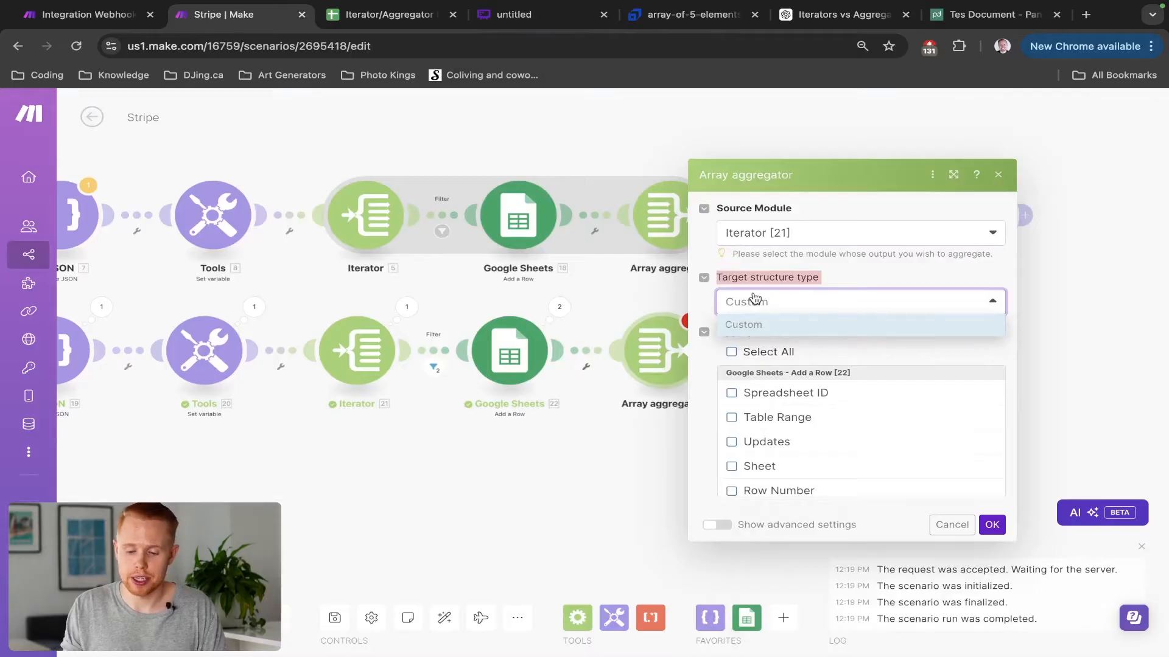
pyautogui.click(835, 282)
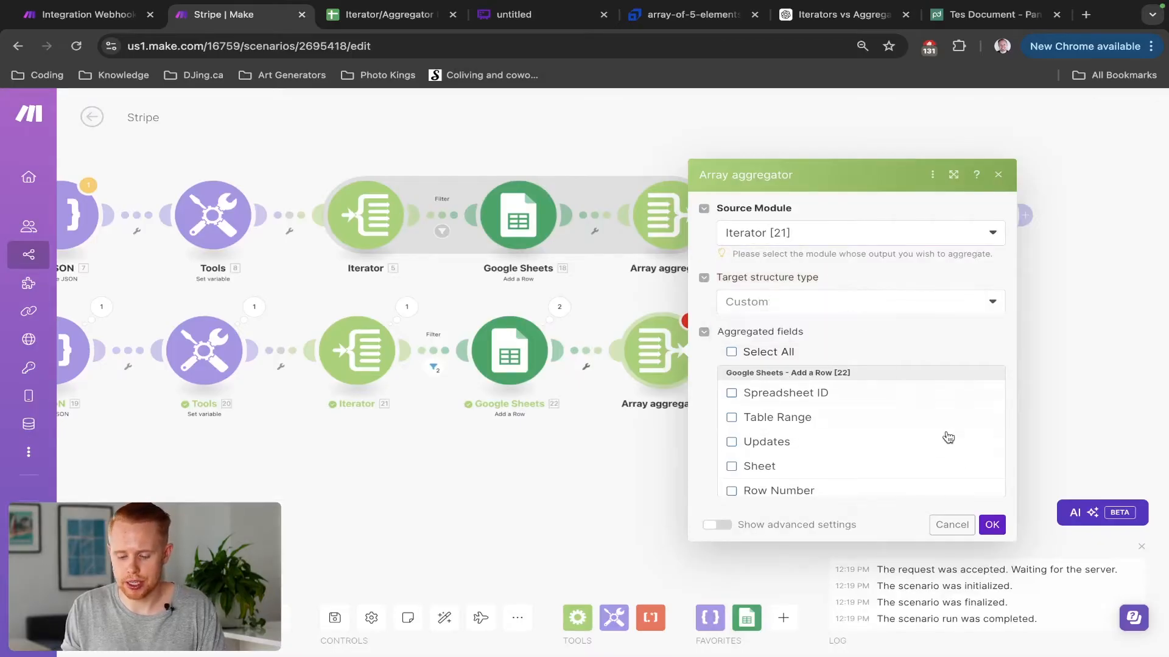
pyautogui.click(991, 524)
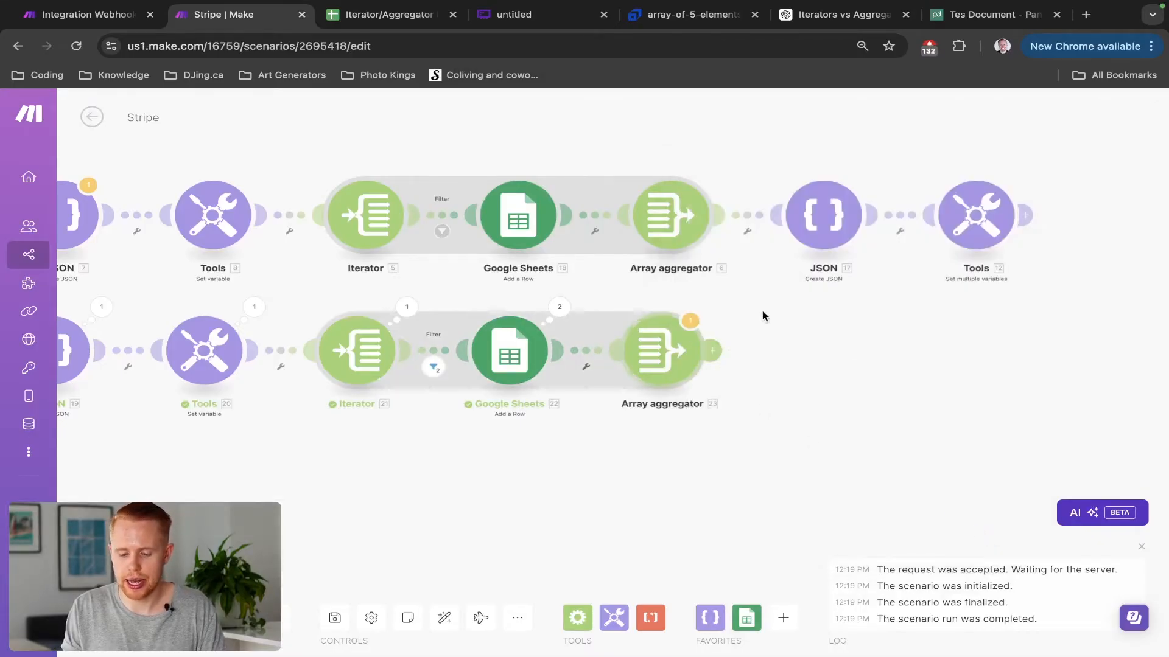
# Include all available fields in the Array aggregator's aggregated fields, save it and run the scenario once
pyautogui.click(664, 382)
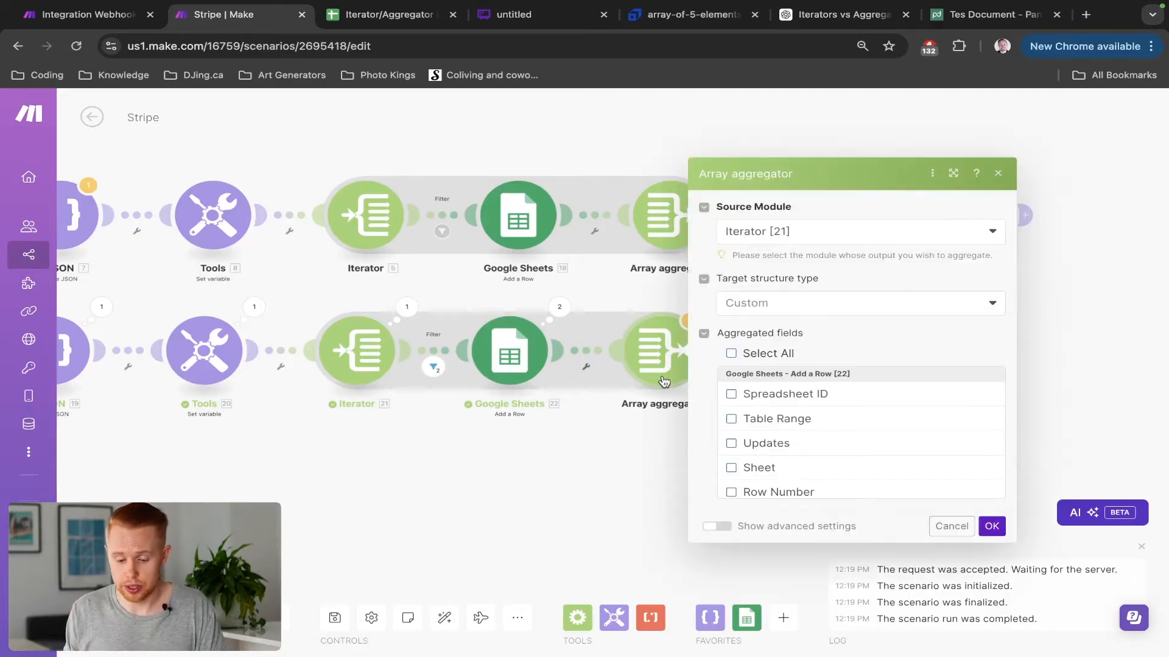
pyautogui.click(730, 354)
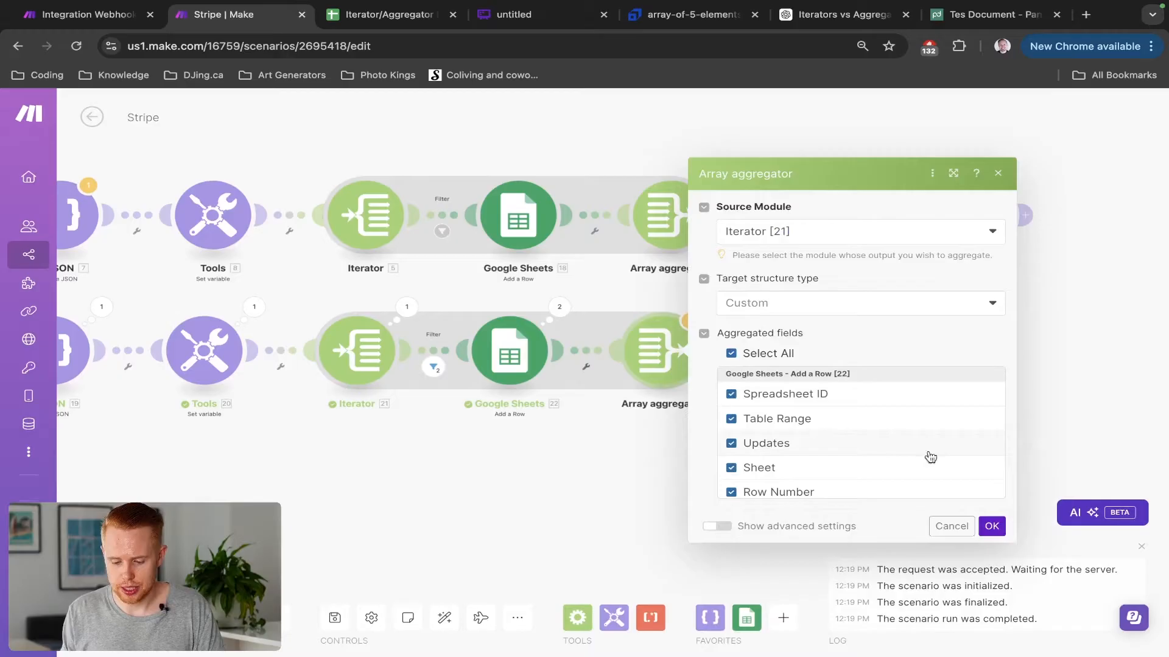
pyautogui.click(991, 527)
pyautogui.moveTo(28, 518)
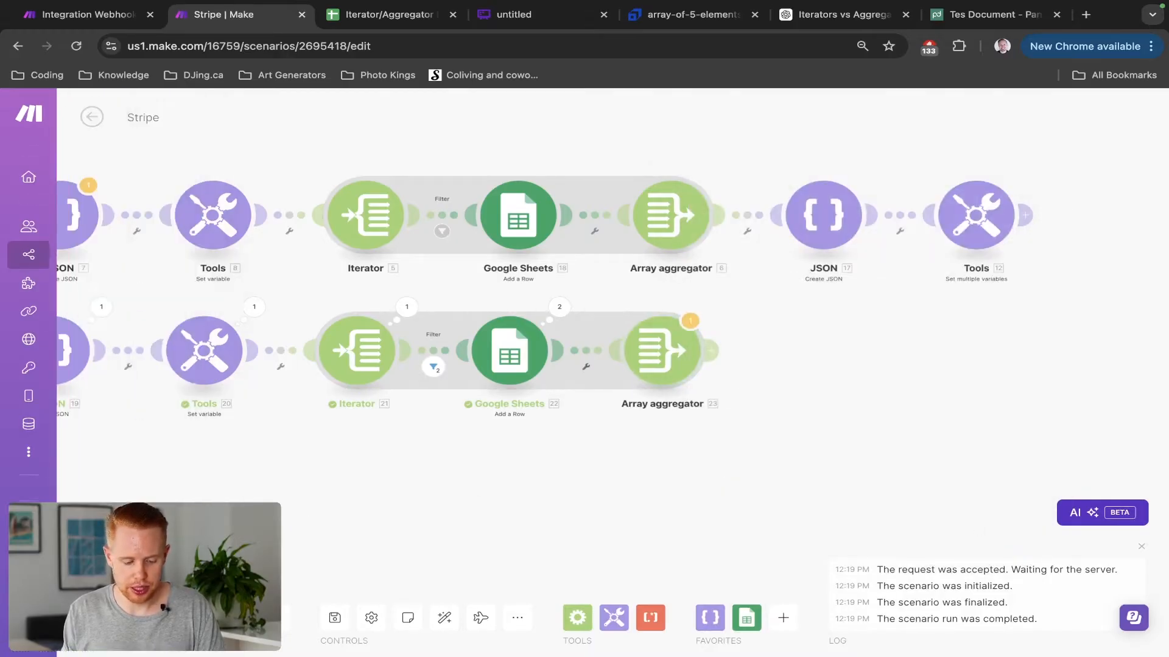
pyautogui.click(115, 618)
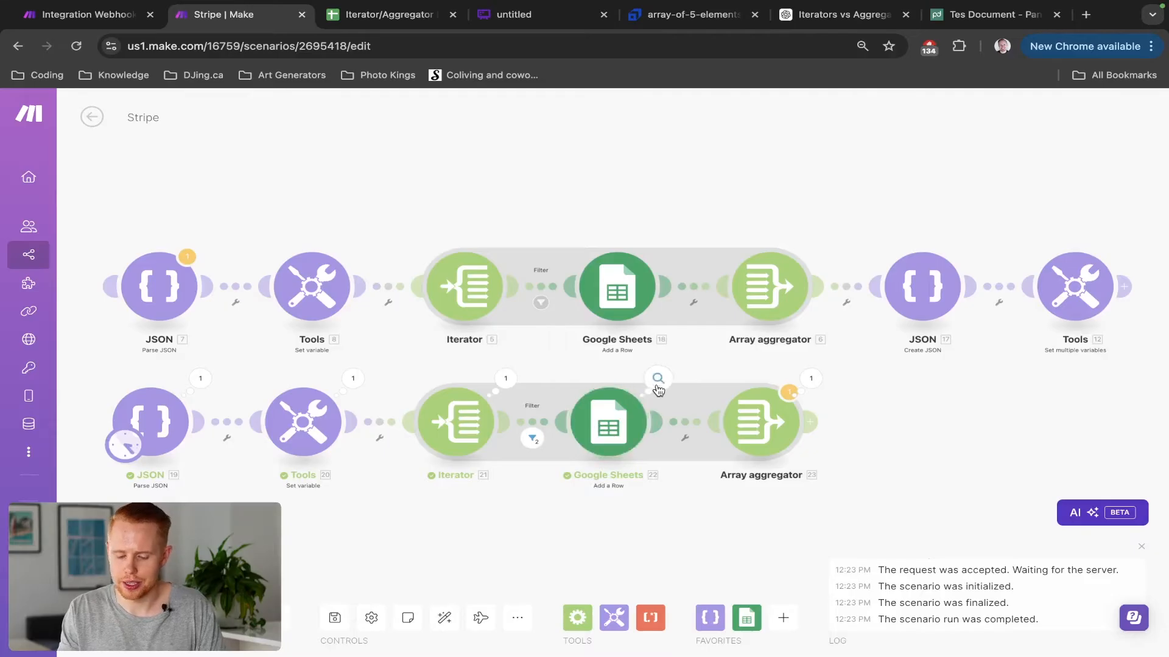
# Examine both client collections inside the output array of the Array aggregator's run results
pyautogui.click(811, 382)
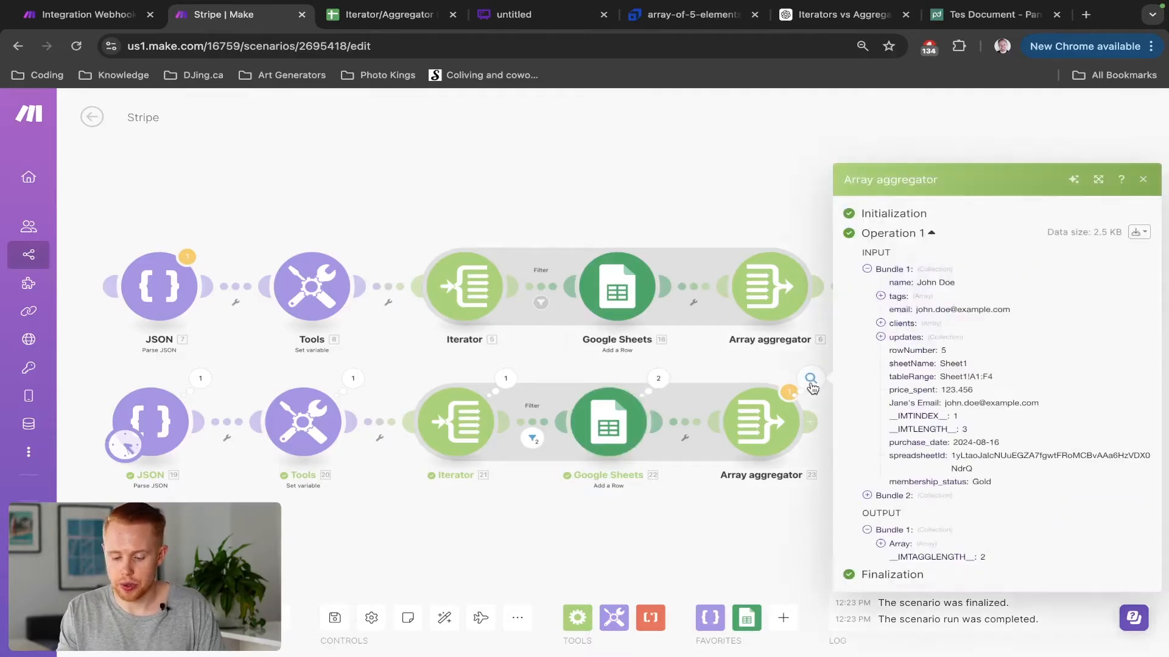
pyautogui.click(880, 544)
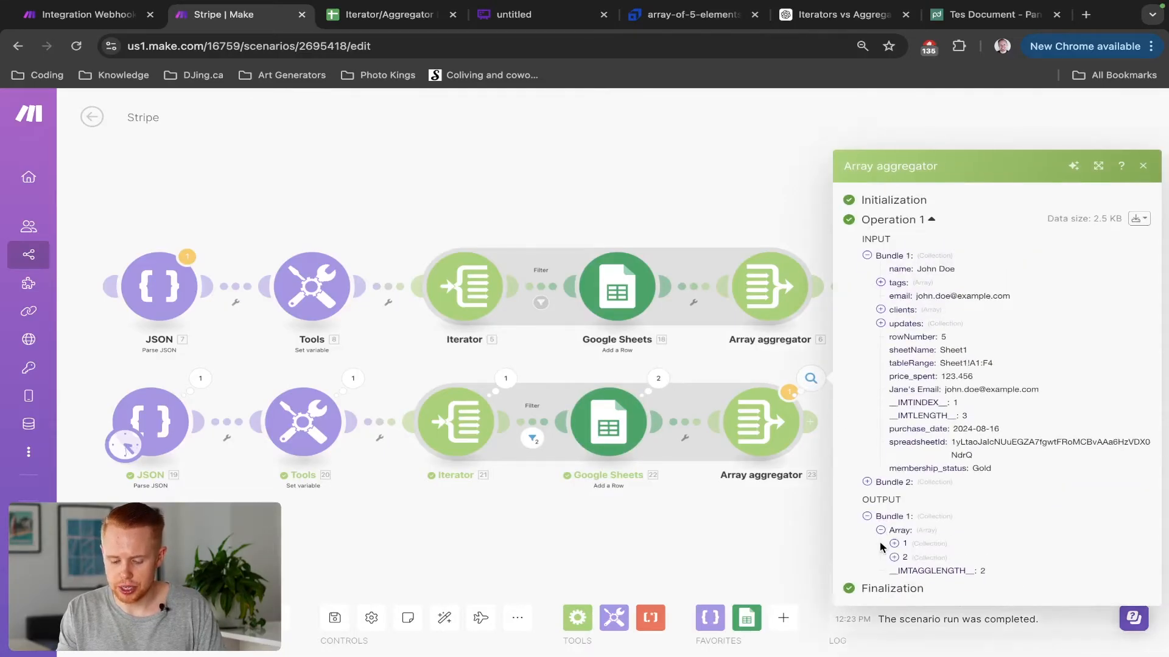
pyautogui.click(893, 543)
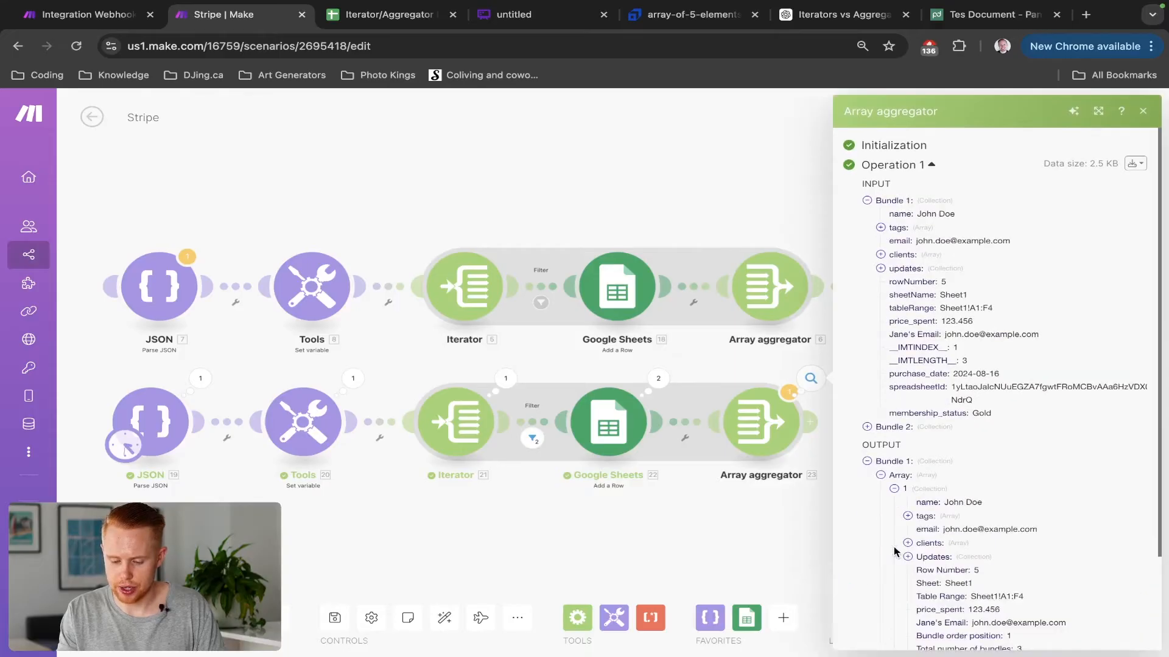
pyautogui.scroll(-2, 895, 548)
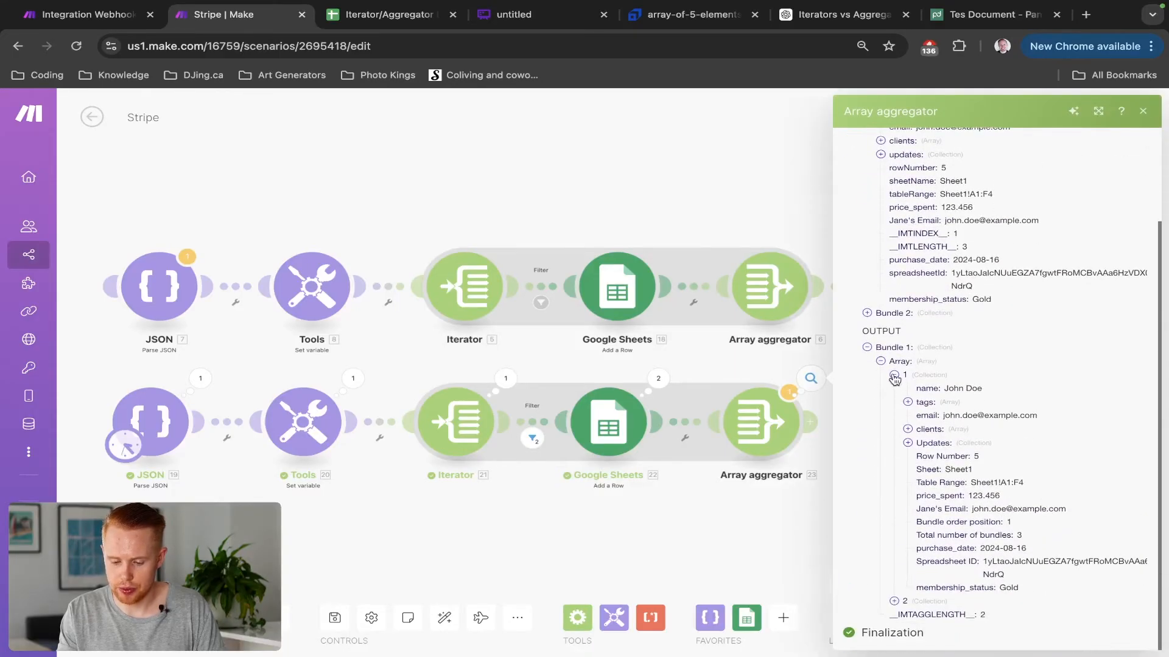
pyautogui.click(893, 375)
pyautogui.click(893, 544)
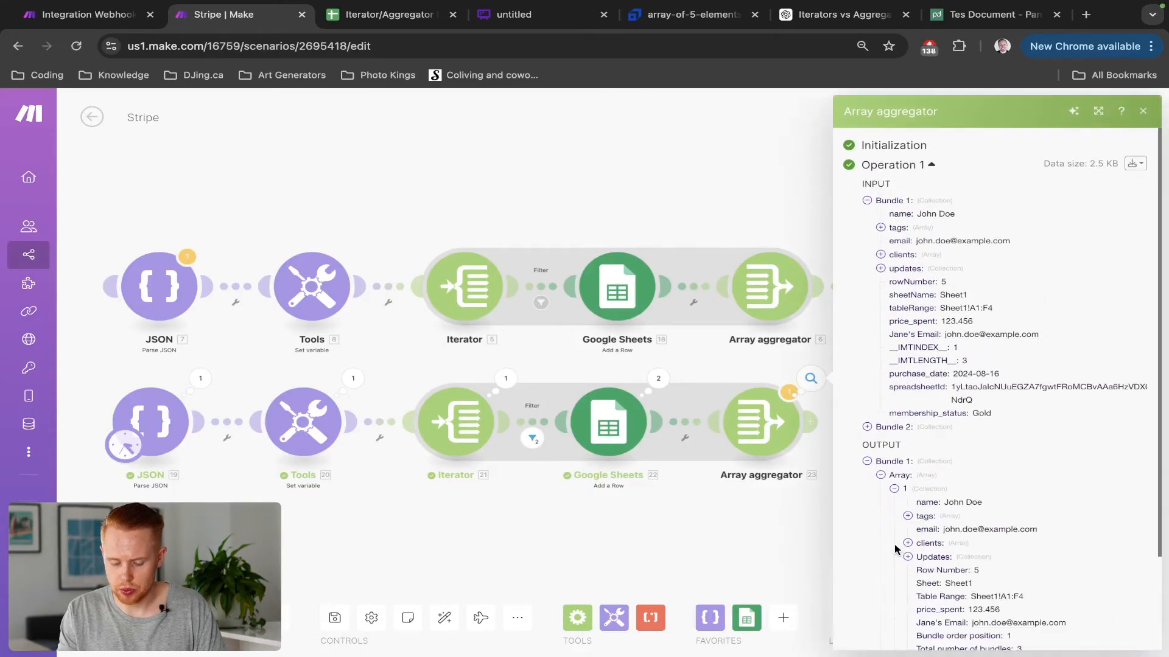
pyautogui.scroll(-2, 895, 548)
pyautogui.click(904, 604)
pyautogui.scroll(-3, 905, 607)
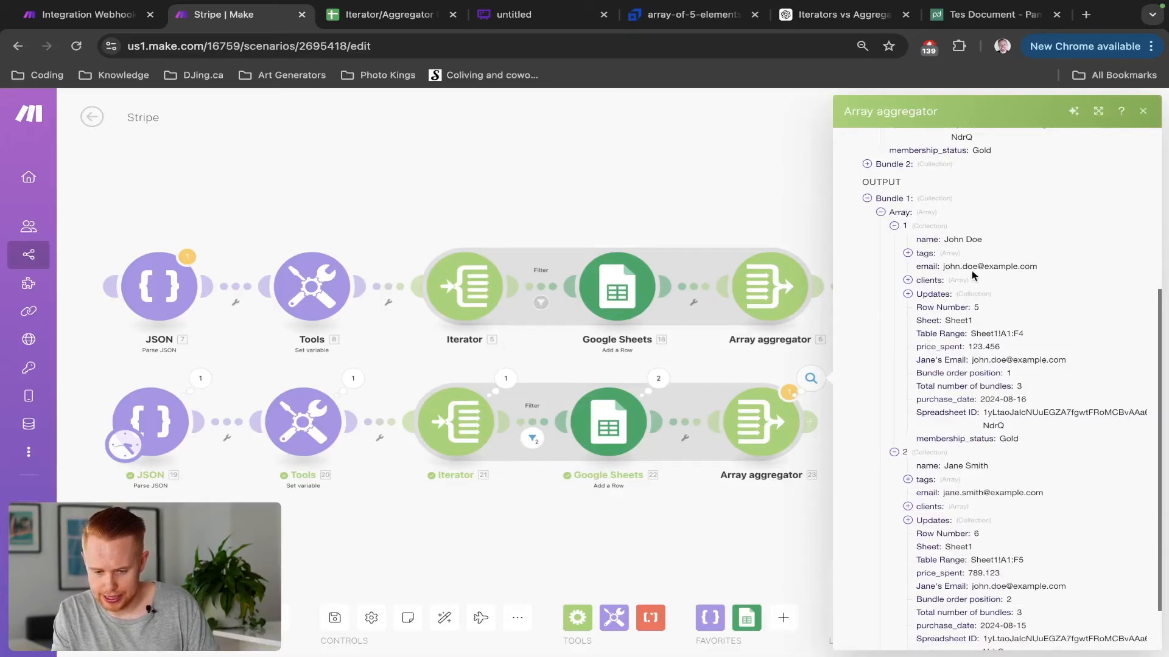
# Exclude Jane's Email and clients from the lower Array aggregator's aggregated fields, save it and run the scenario once
pyautogui.click(907, 280)
pyautogui.click(908, 280)
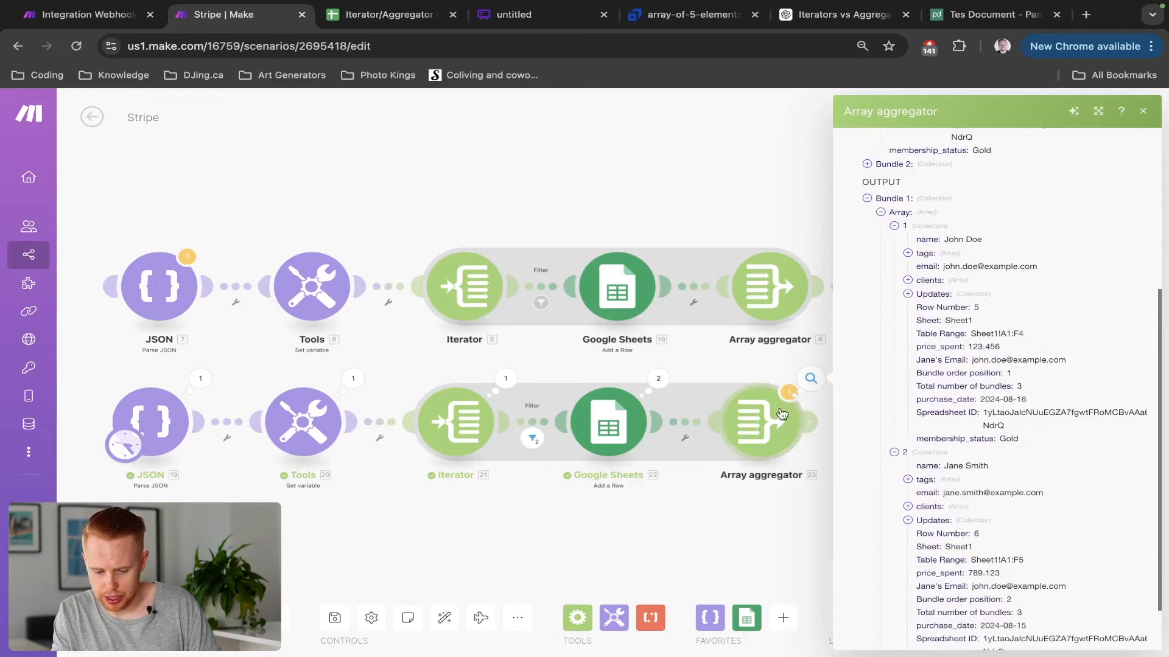
pyautogui.click(782, 414)
pyautogui.scroll(-5, 894, 528)
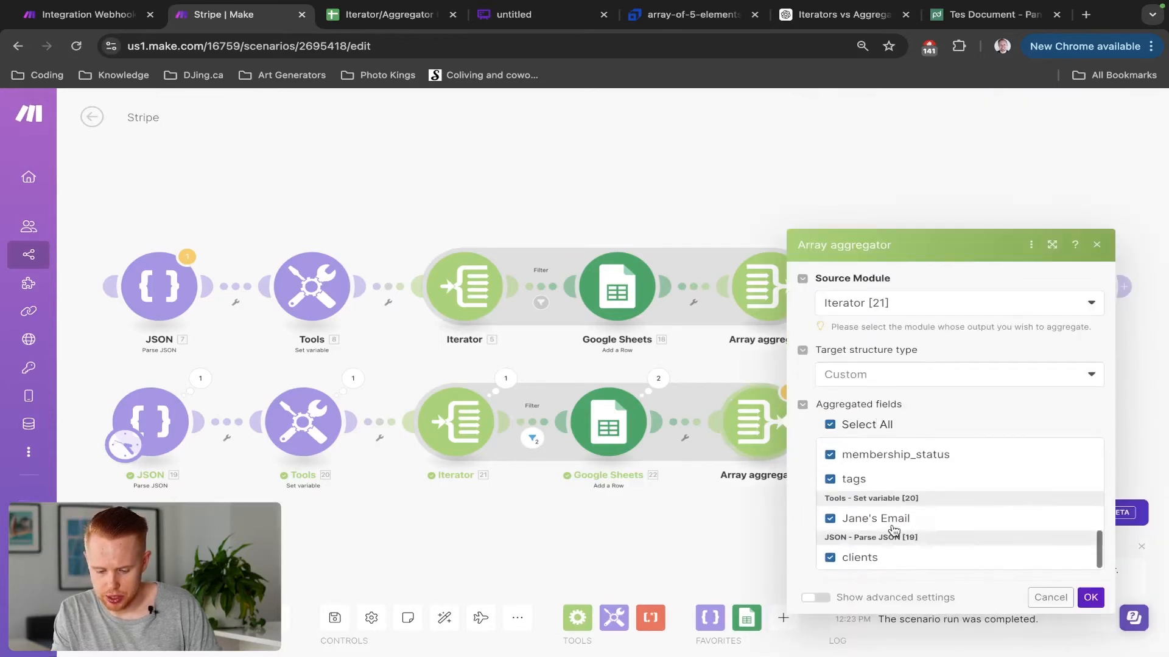
pyautogui.click(829, 518)
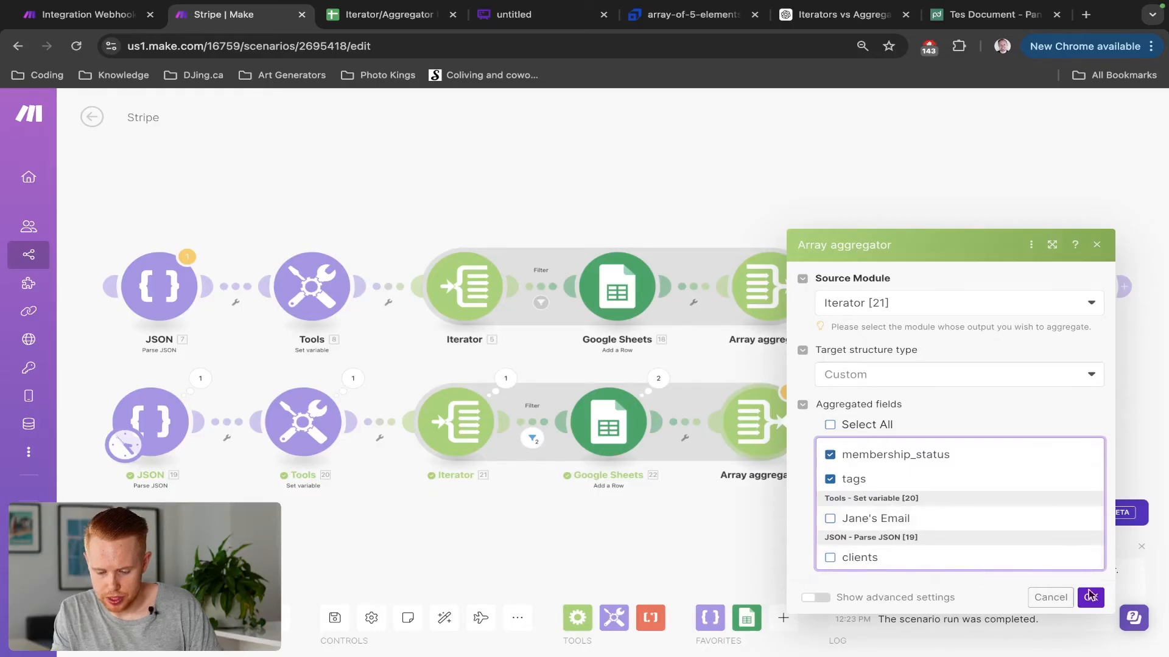
pyautogui.scroll(5, 974, 537)
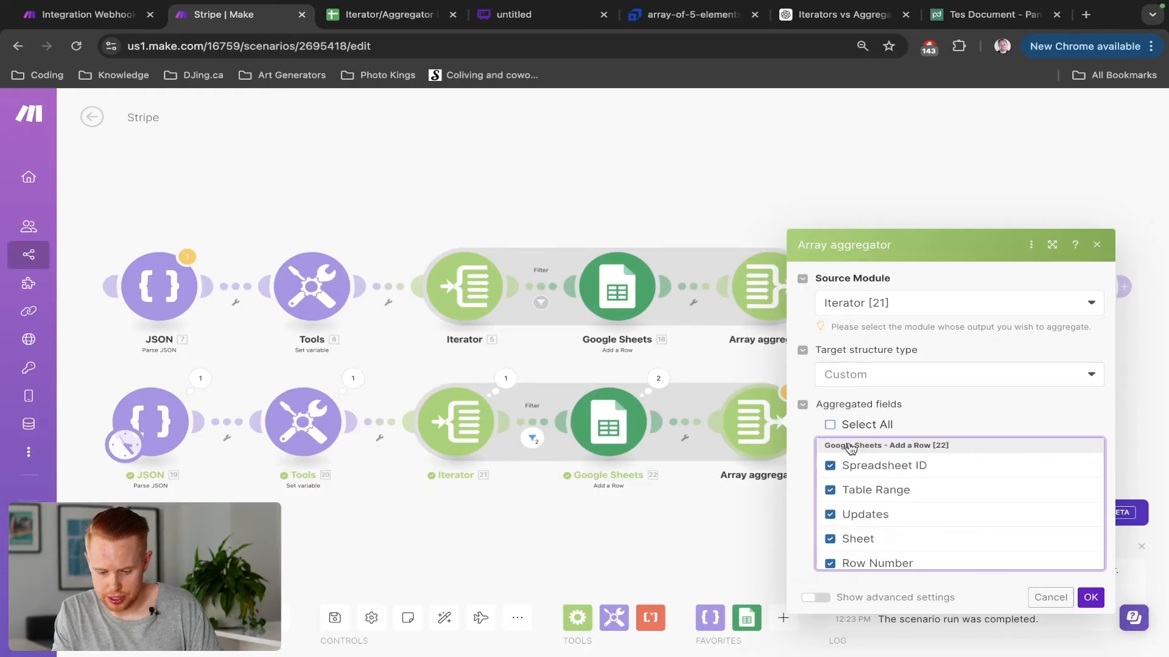
pyautogui.scroll(-5, 928, 465)
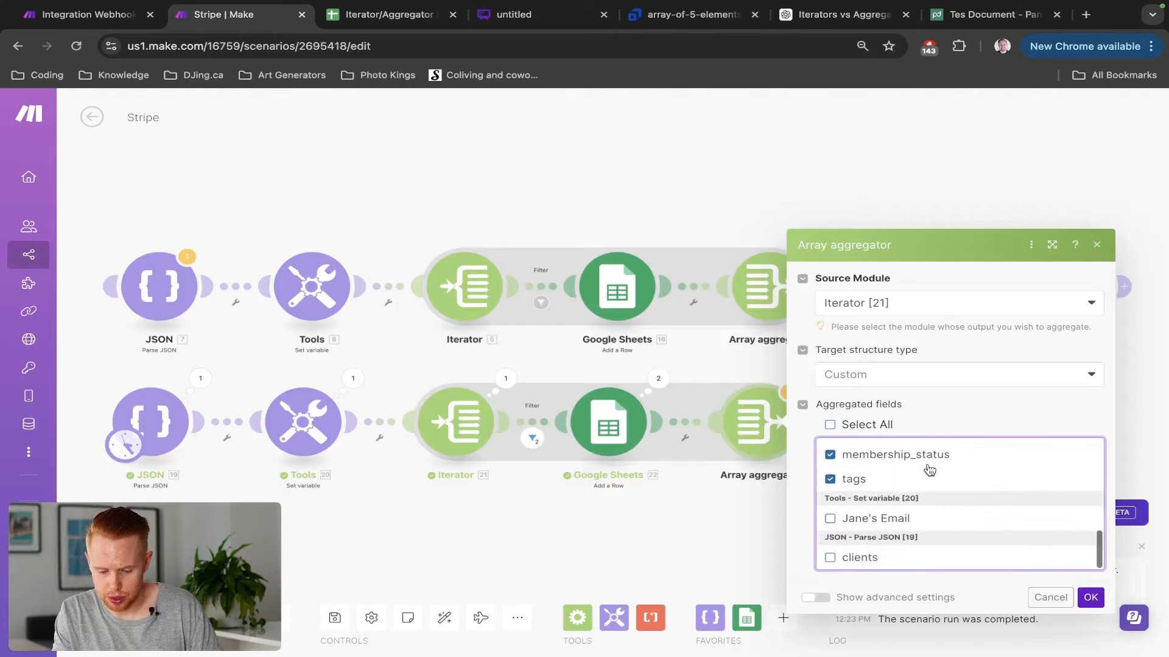
pyautogui.click(1090, 598)
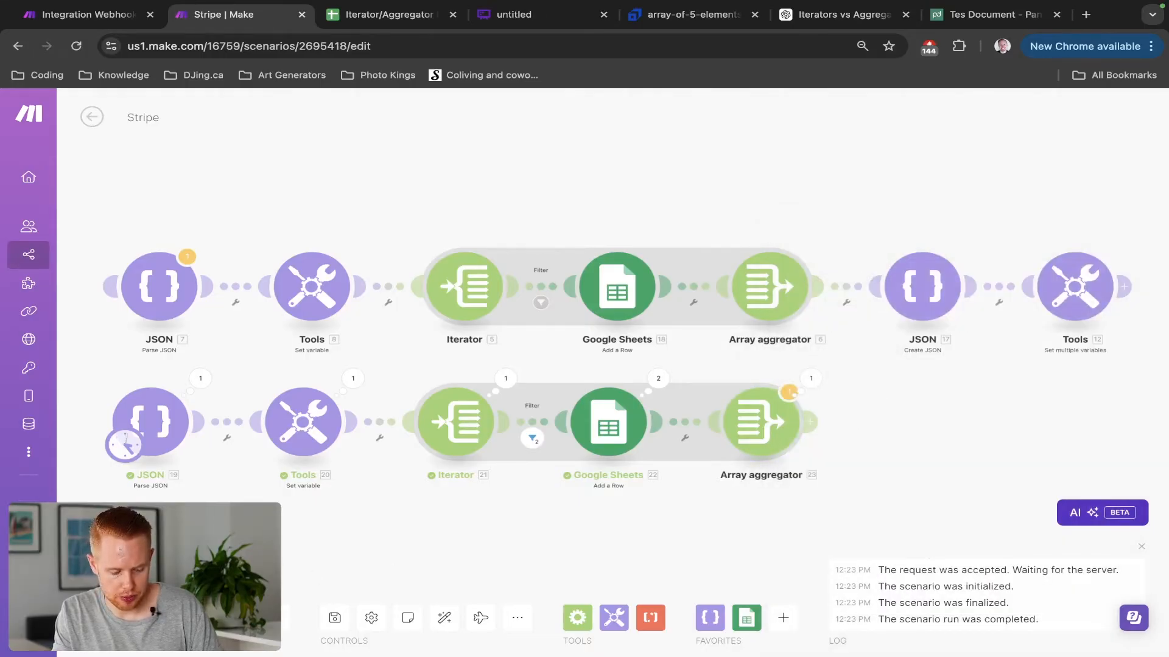
pyautogui.click(122, 618)
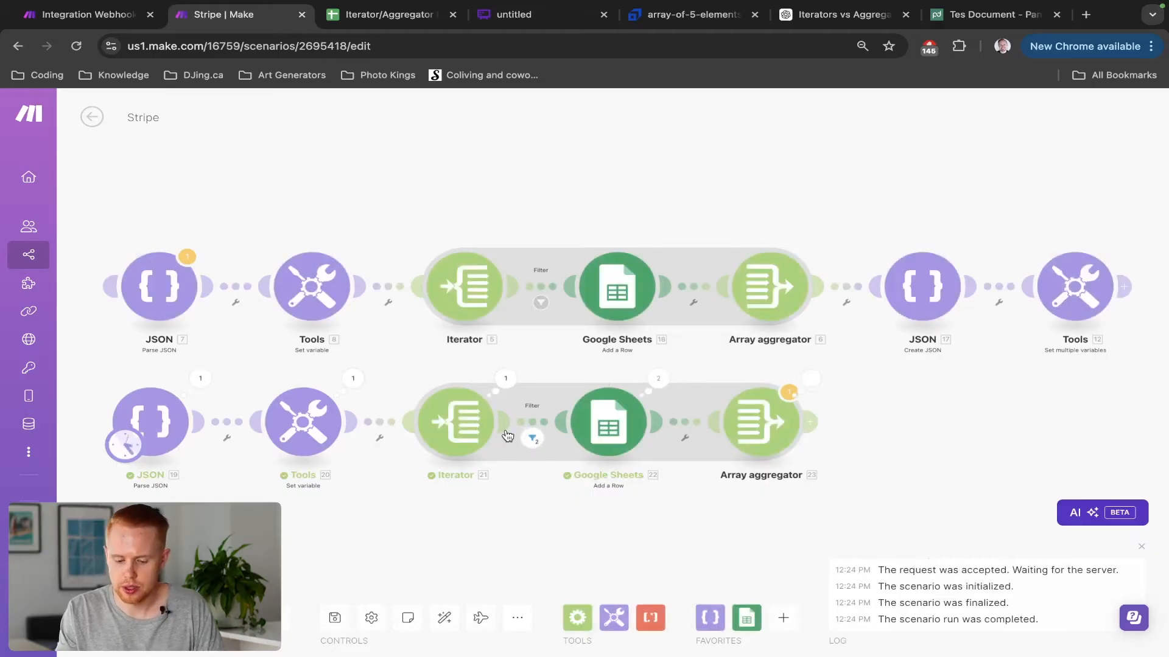
# Examine the first collection and its Updates in the new Array aggregator output, and glance at the module's settings
pyautogui.click(811, 377)
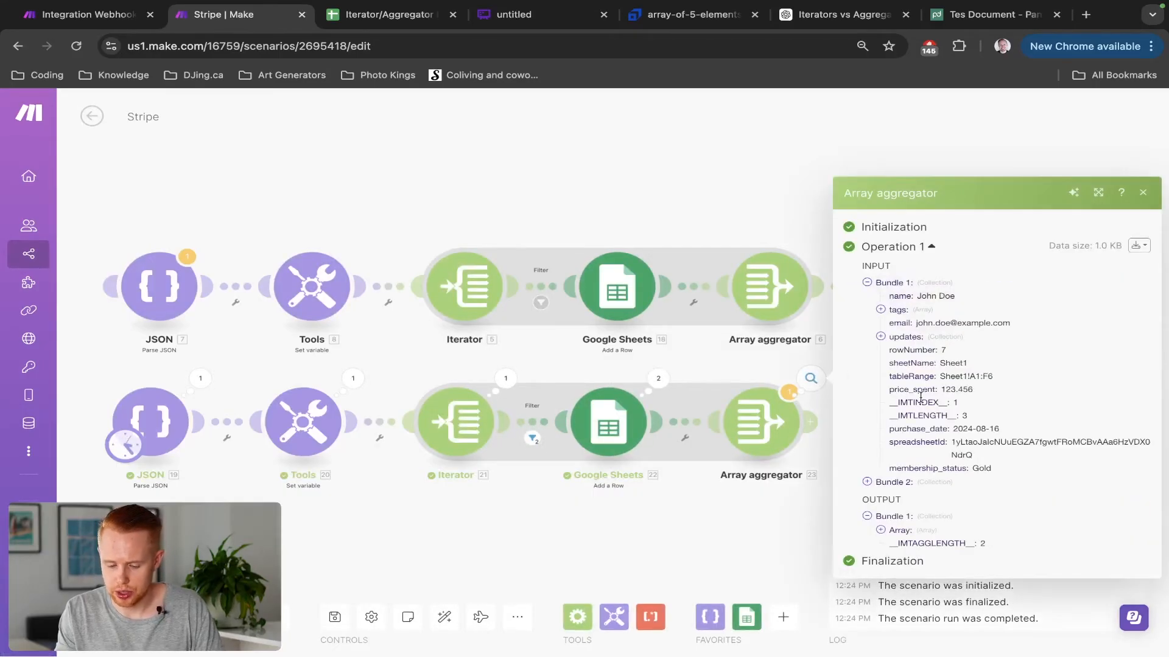
pyautogui.click(880, 530)
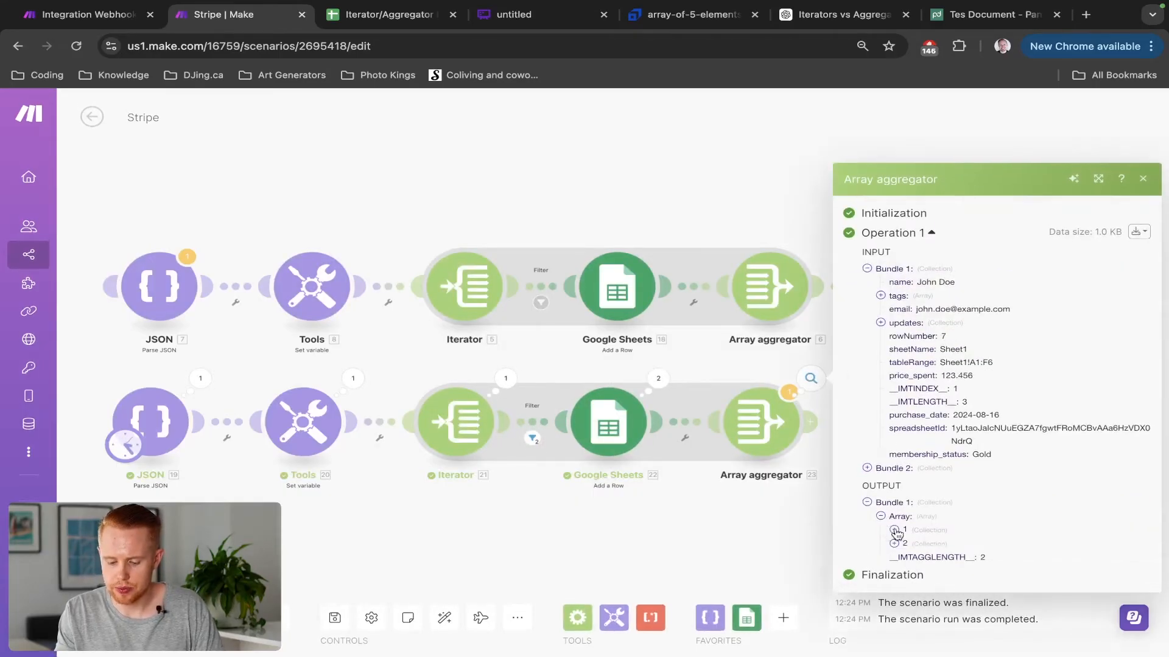
pyautogui.click(894, 531)
pyautogui.scroll(-2, 897, 524)
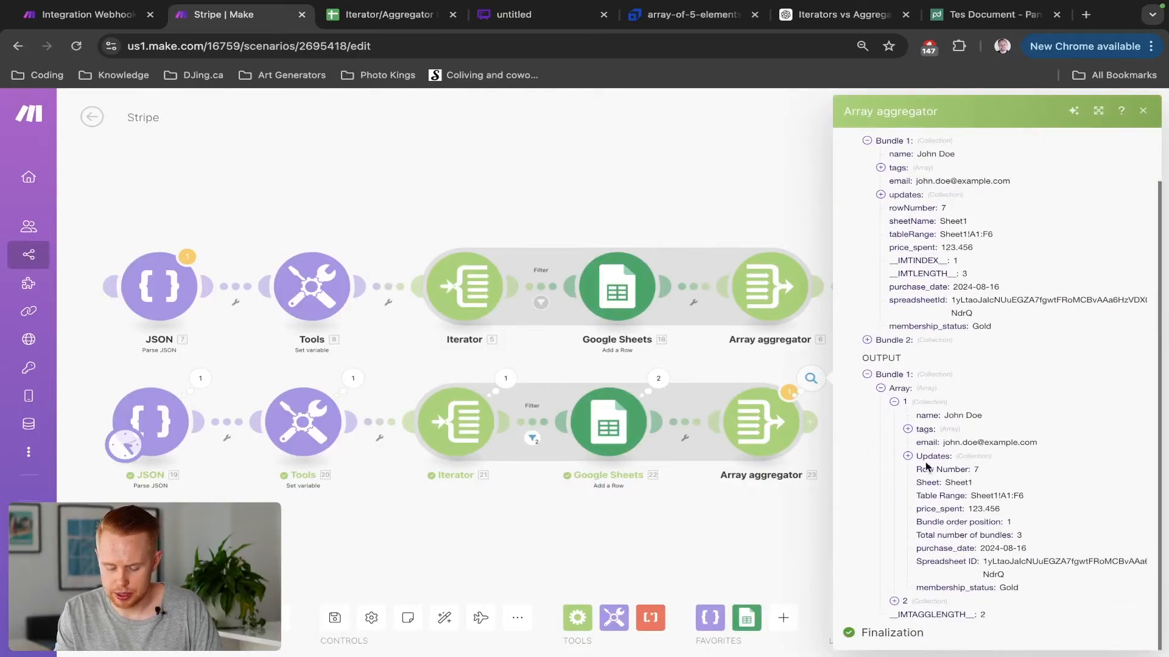
pyautogui.click(907, 457)
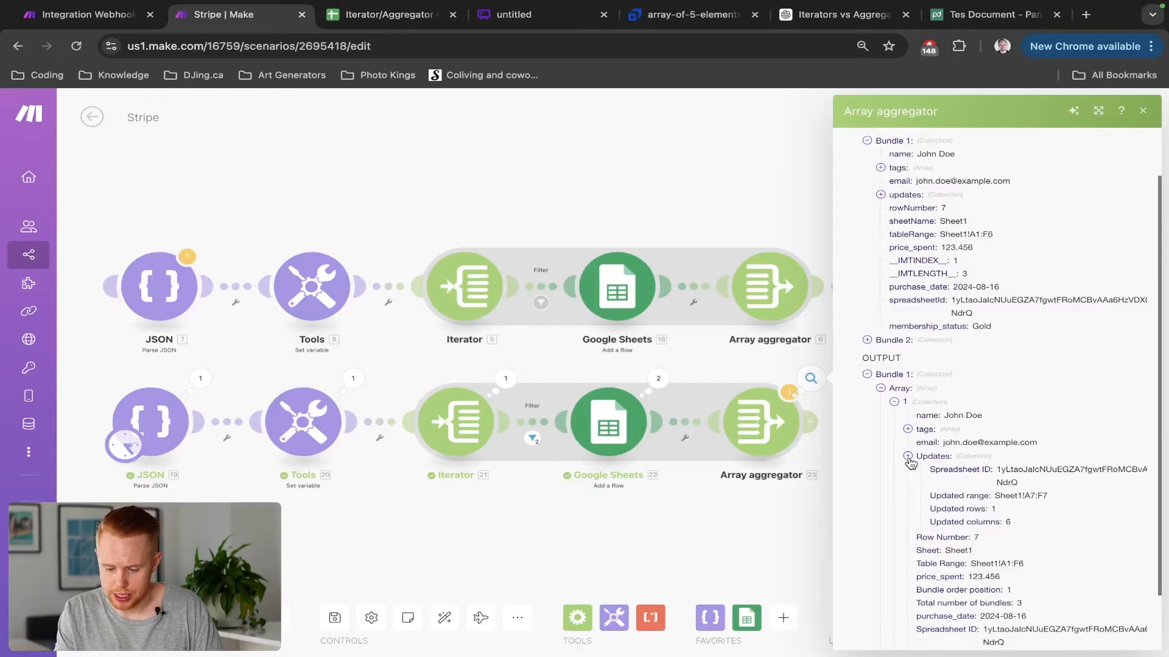
pyautogui.click(908, 457)
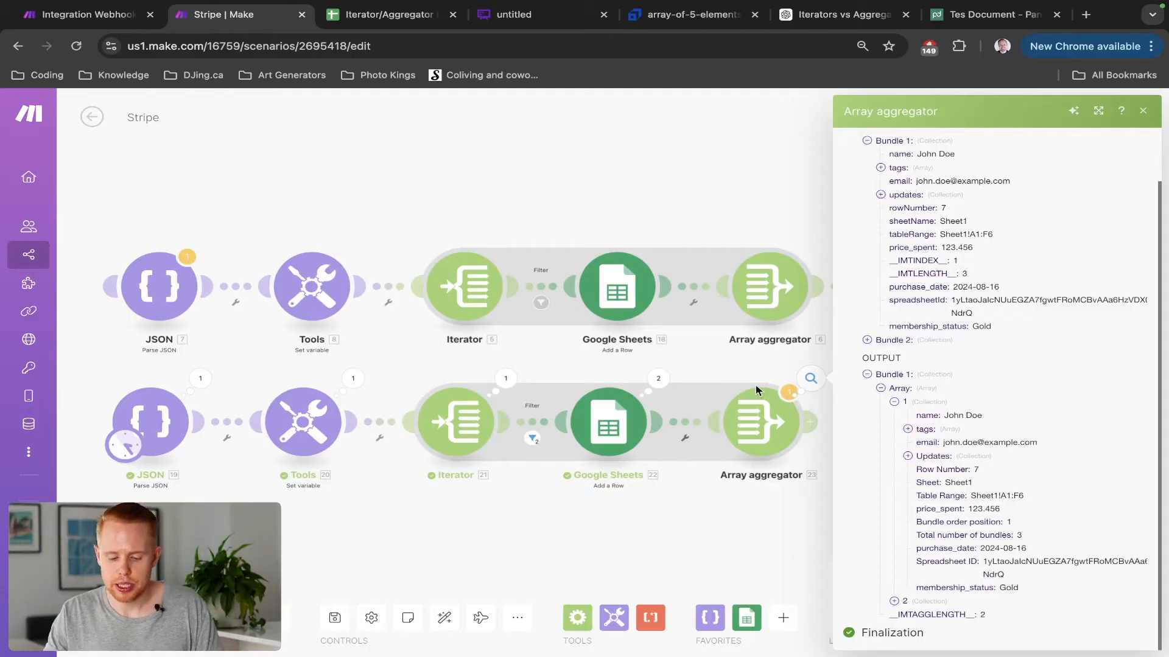
pyautogui.scroll(5, 882, 350)
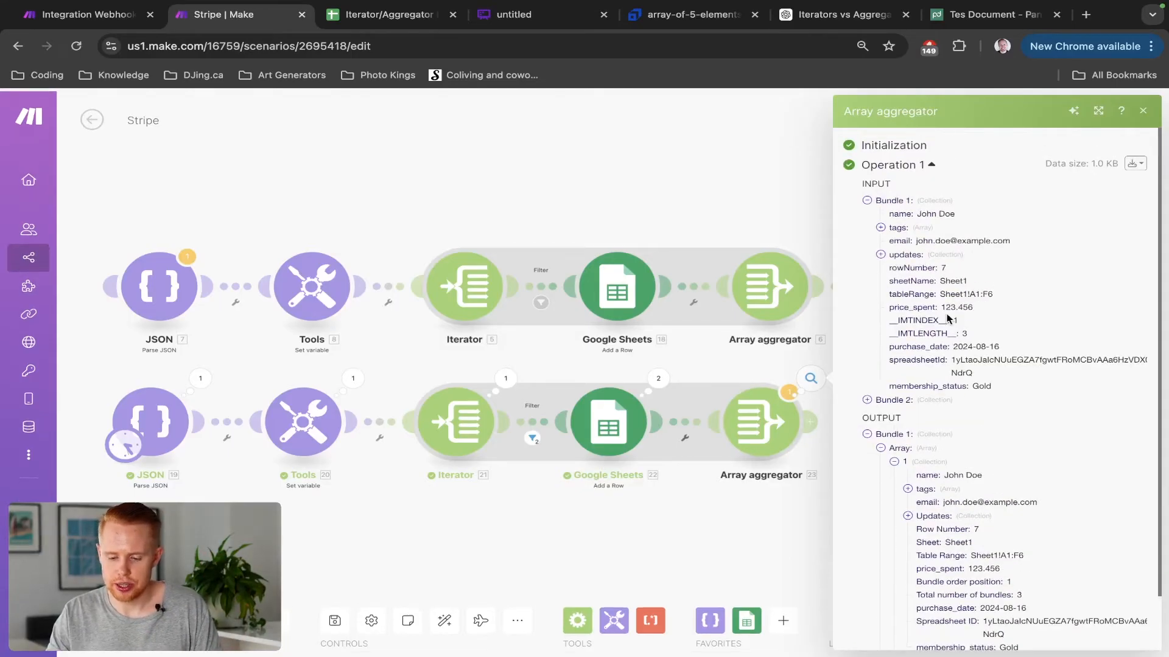
pyautogui.click(751, 422)
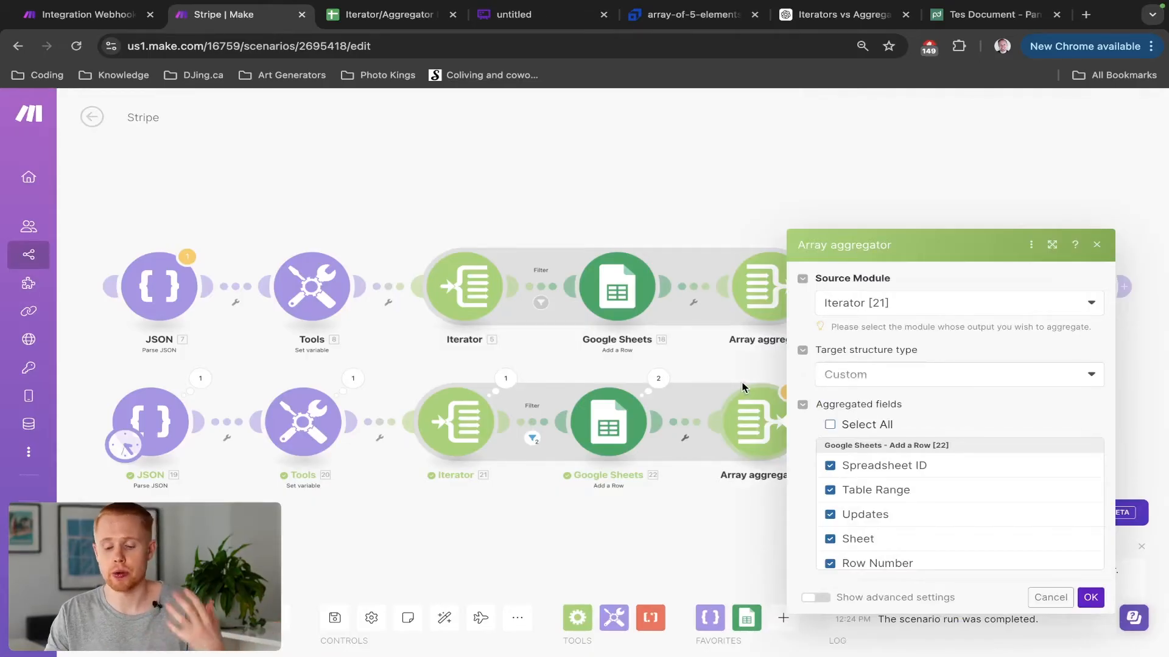
pyautogui.click(741, 365)
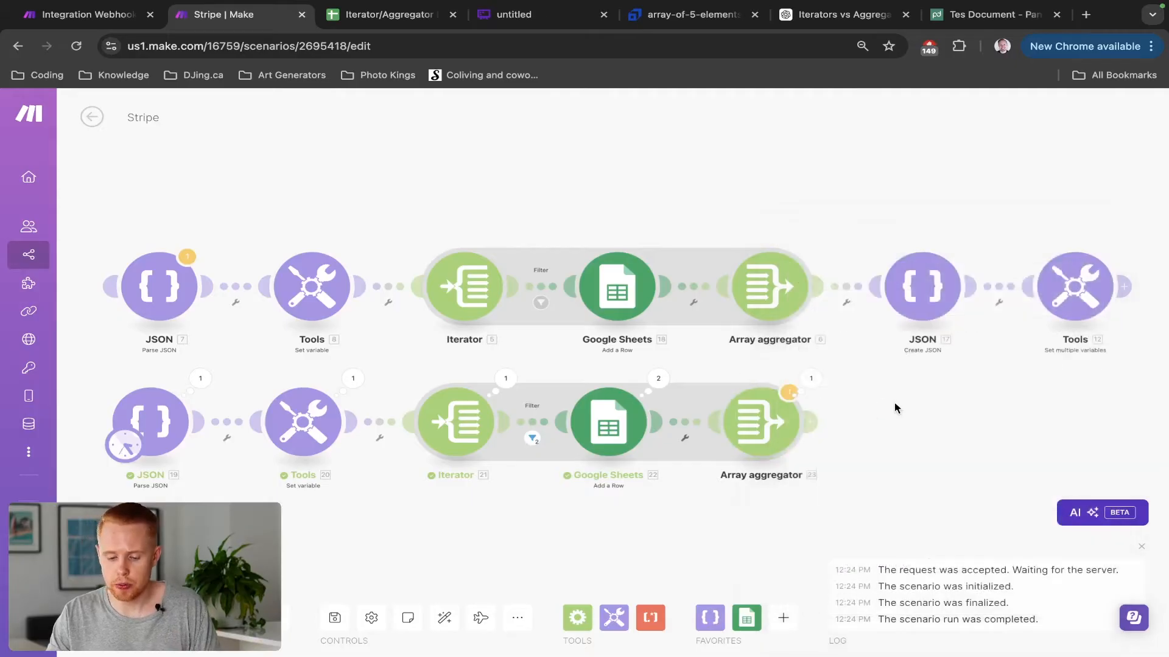
# Review the final Array aggregator's target structure in the Integration Webhooks scenario and return to the Stripe scenario
pyautogui.moveTo(892, 403); pyautogui.dragTo(690, 314)
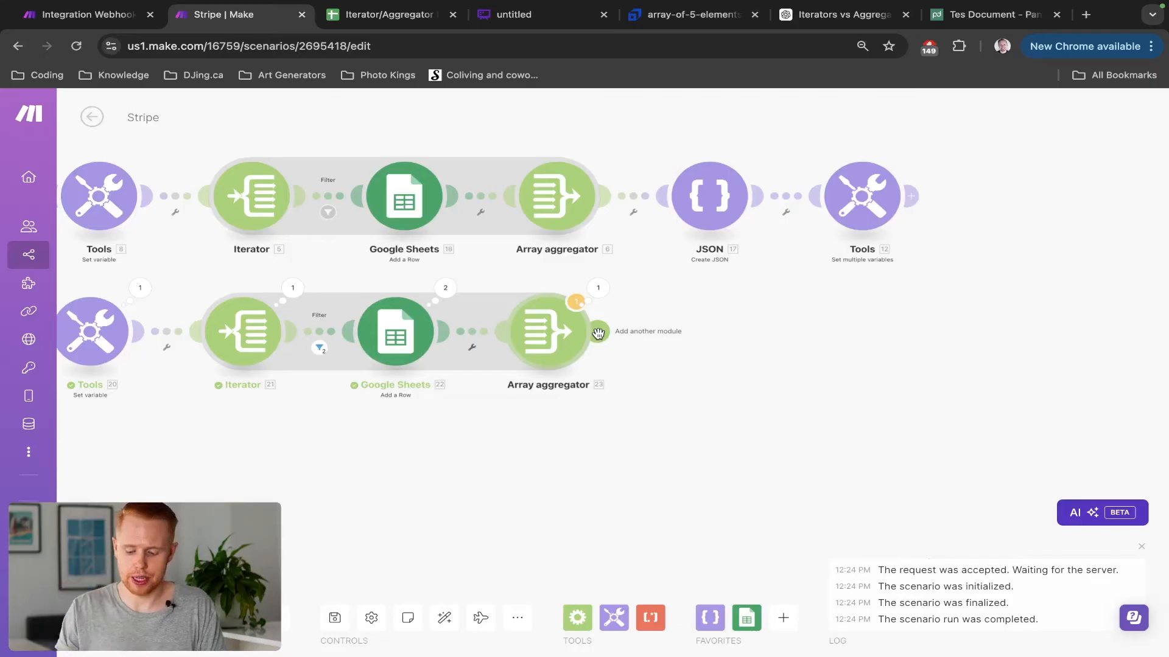
pyautogui.hotkey('ctrl', 'shift', 'Tab')
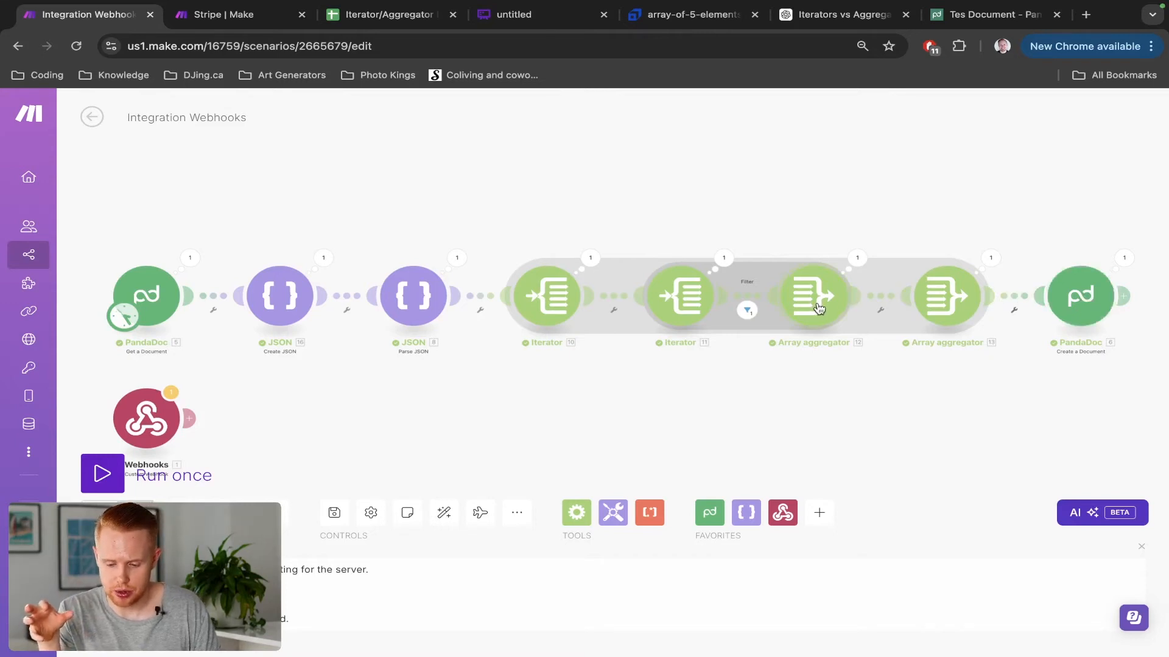
pyautogui.click(954, 305)
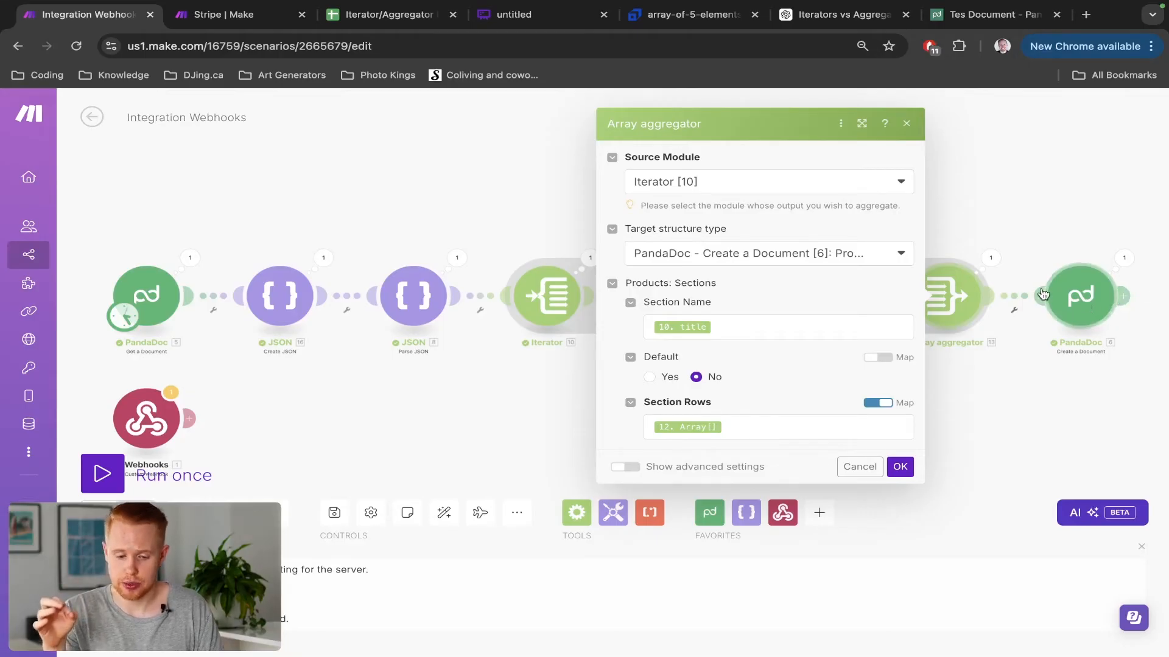
pyautogui.hotkey('ctrl', 'Tab')
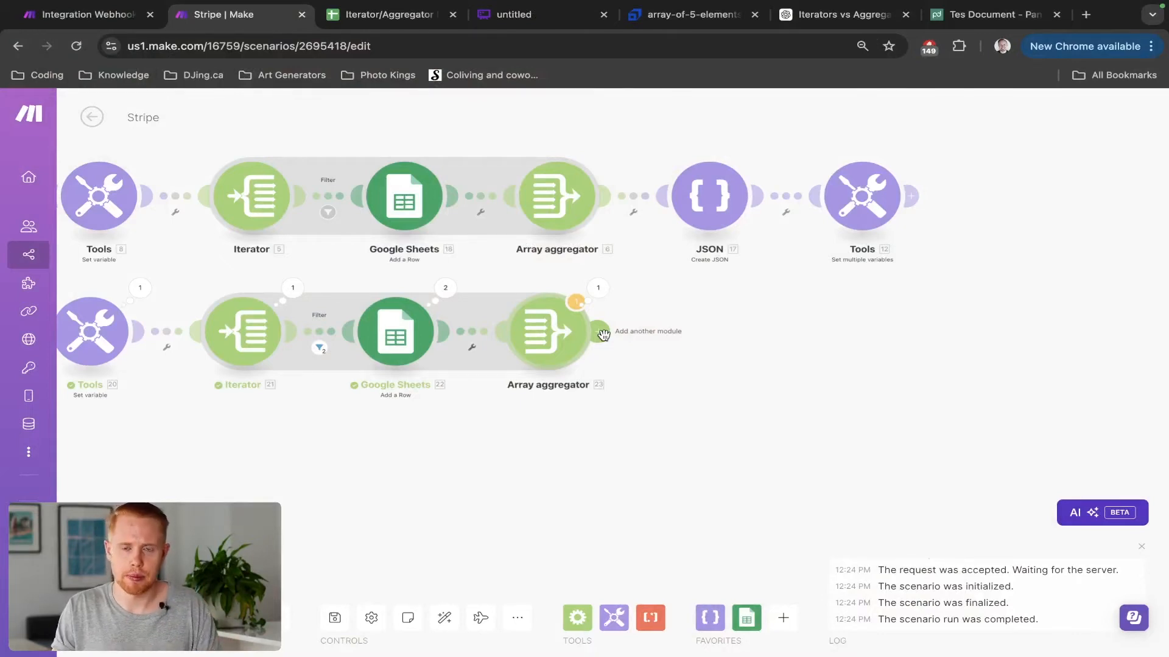
# Review the fields selected in the lower Array aggregator and close its settings
pyautogui.click(603, 335)
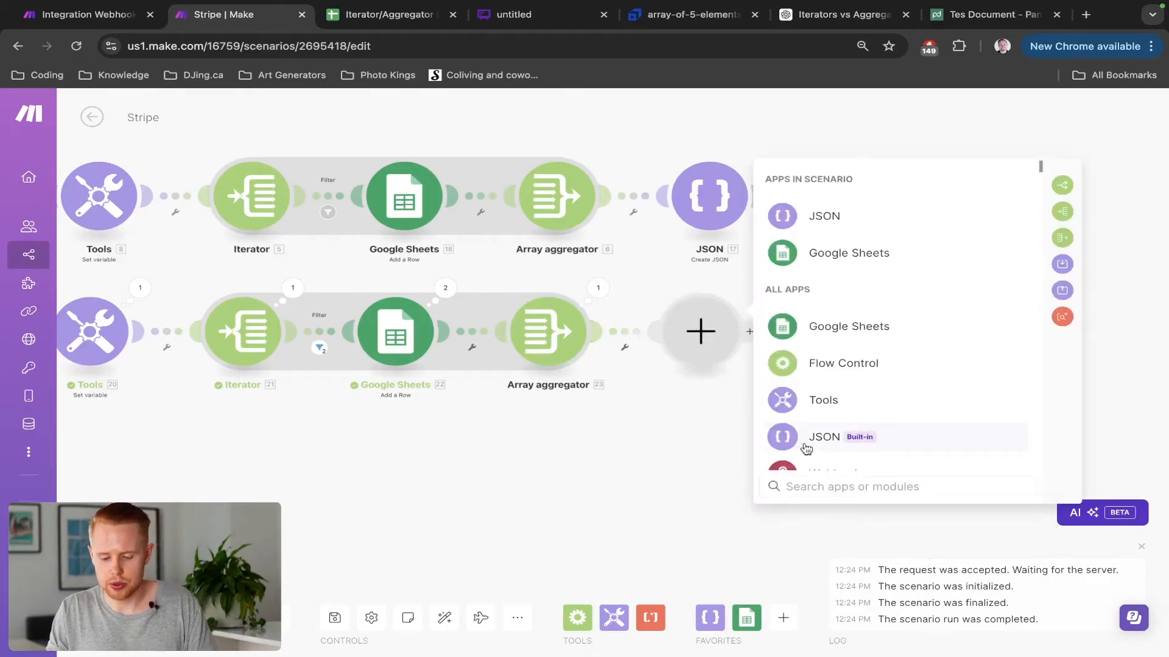
pyautogui.click(815, 219)
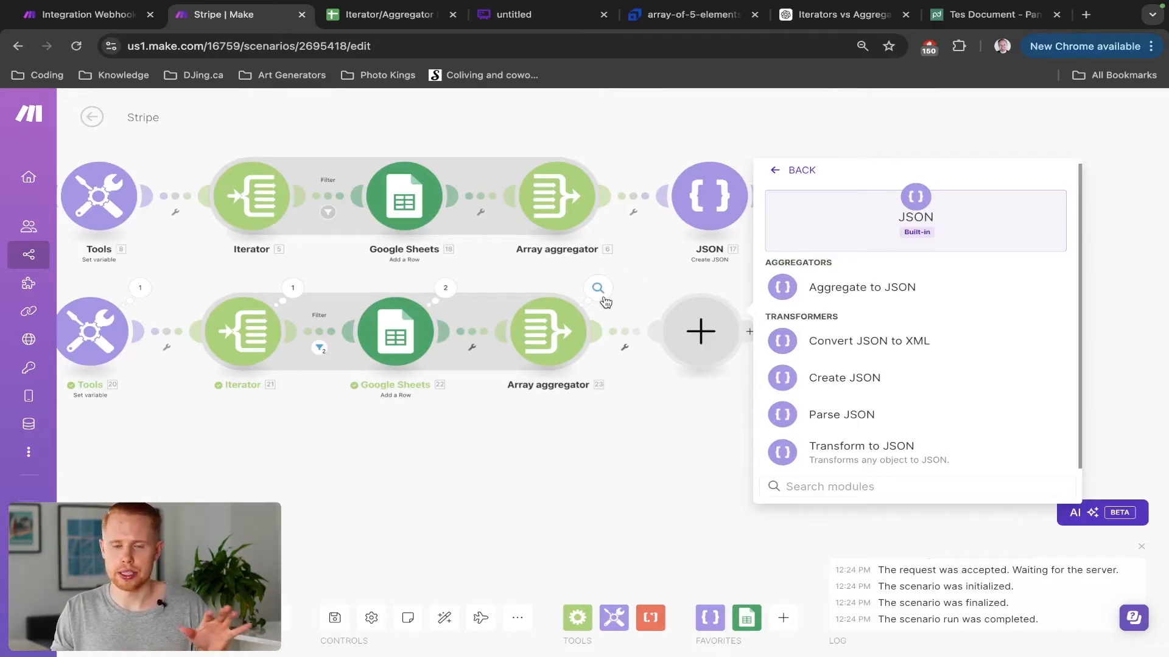
pyautogui.click(560, 327)
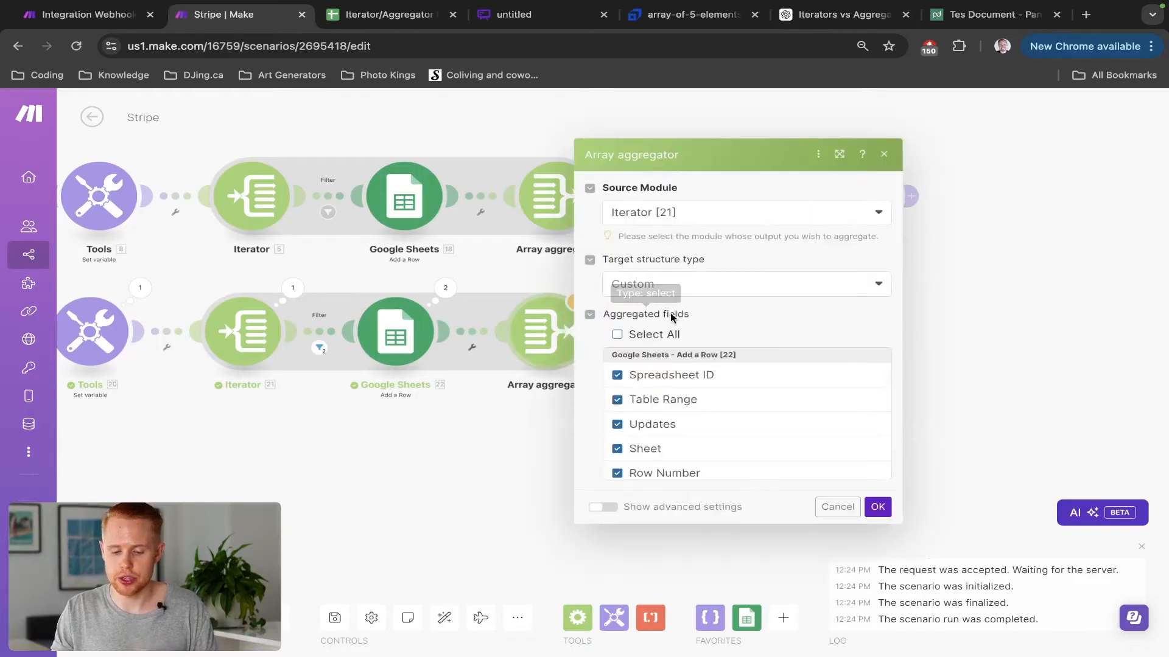
pyautogui.scroll(-1, 664, 425)
pyautogui.scroll(-5, 663, 425)
pyautogui.scroll(6, 663, 425)
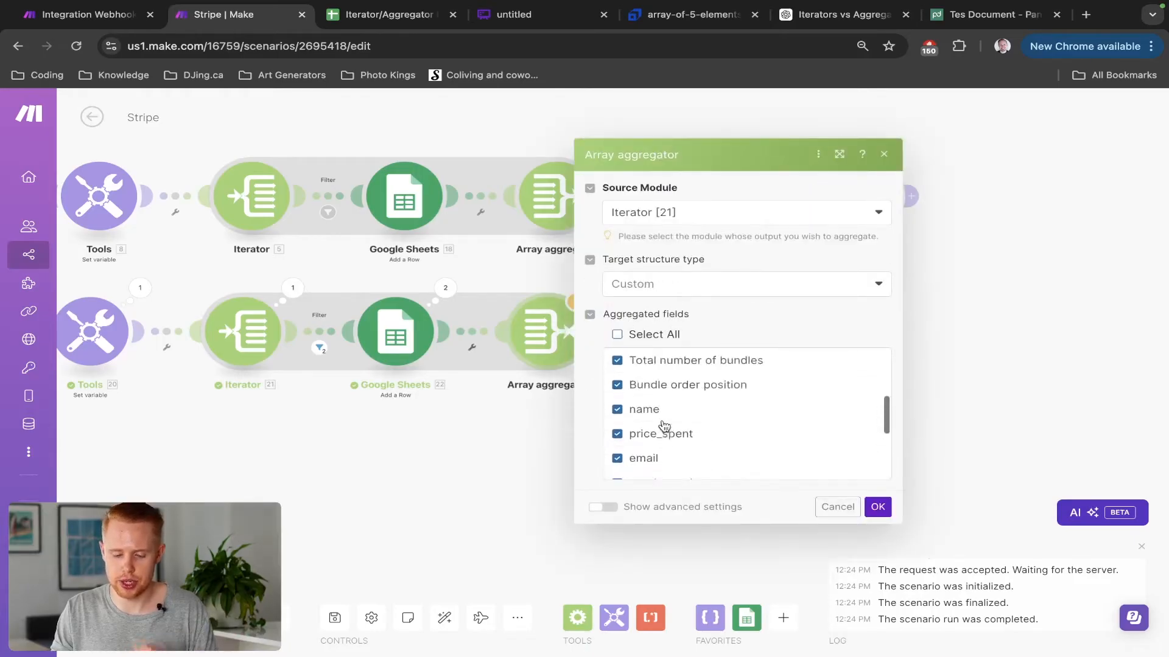
pyautogui.click(978, 370)
# Add a JSON Create JSON module after the lower Array aggregator
pyautogui.click(597, 332)
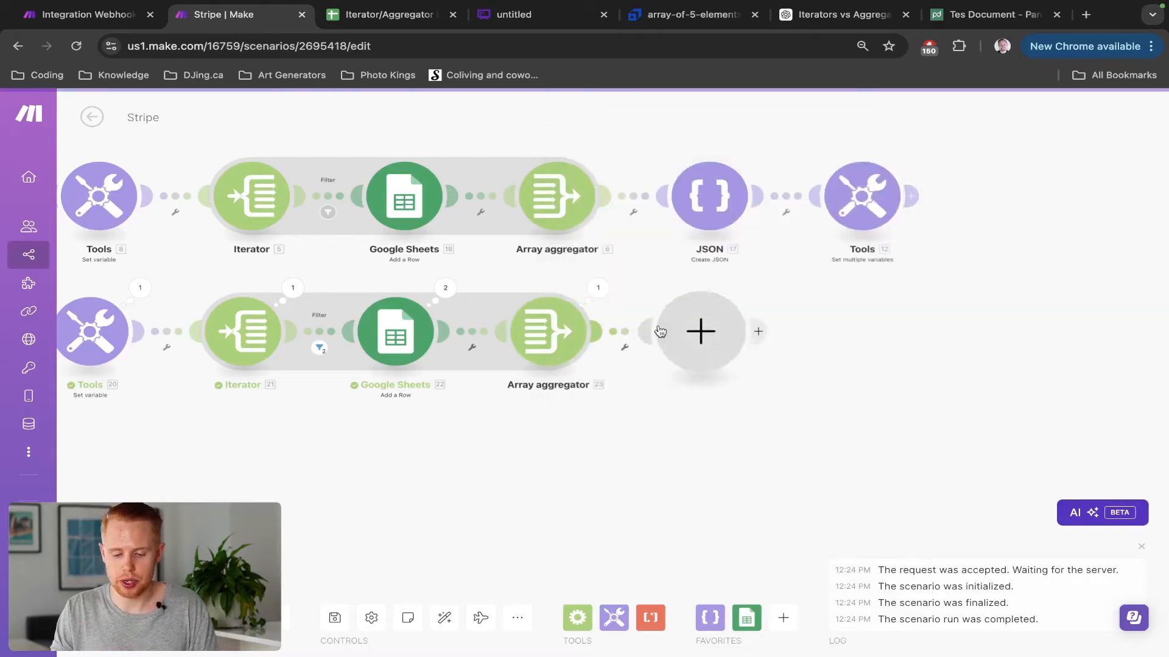
pyautogui.click(817, 217)
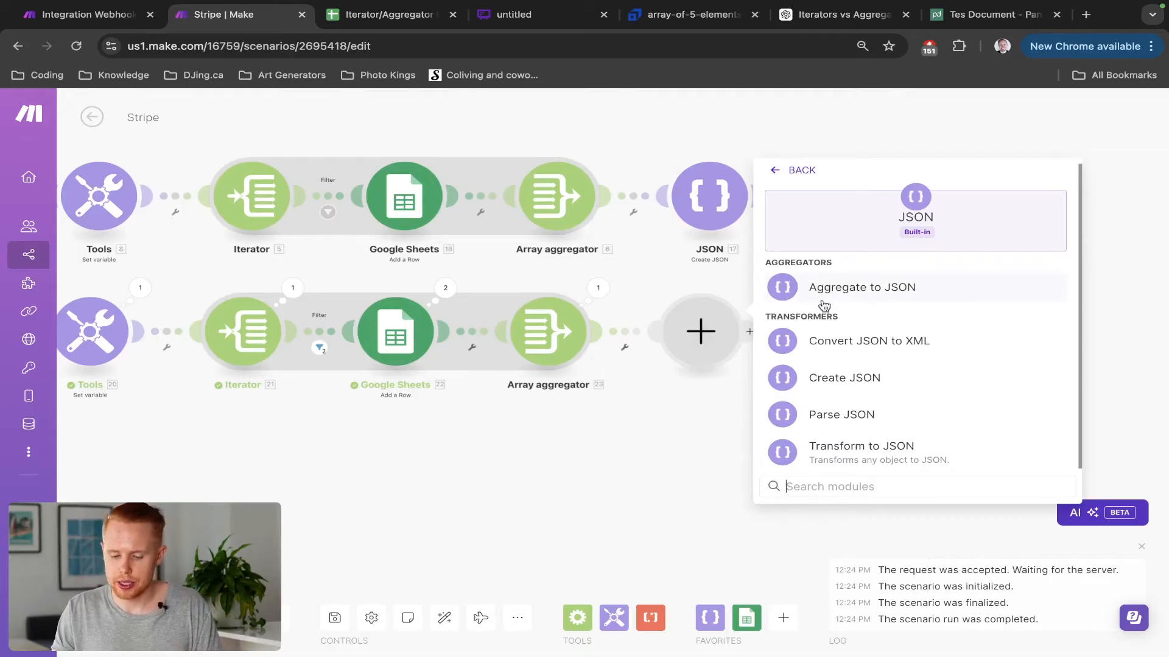
pyautogui.click(839, 379)
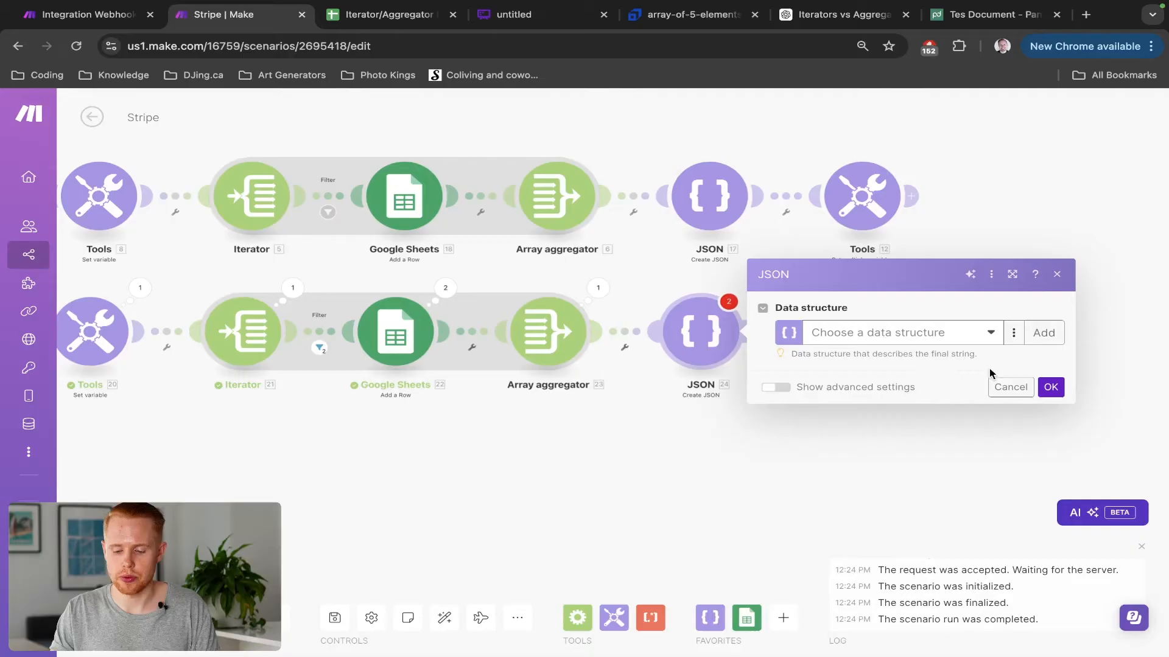
# Start a new data structure for the Create JSON module and add a specification item named Array
pyautogui.click(1043, 333)
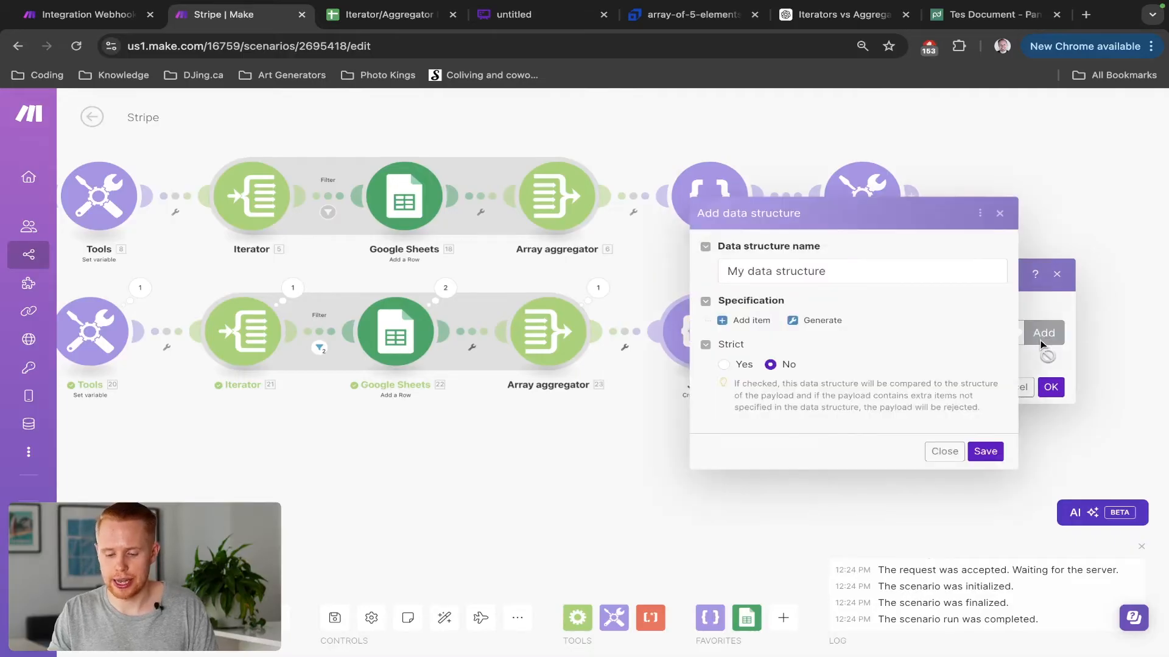
pyautogui.click(746, 321)
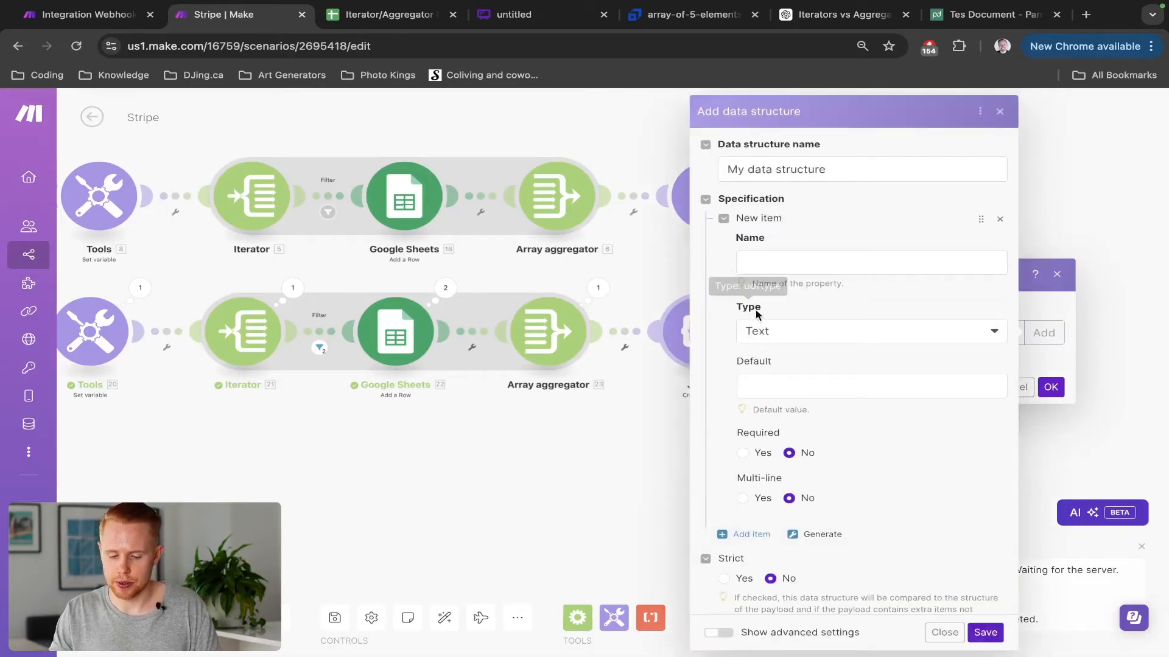
pyautogui.click(787, 264)
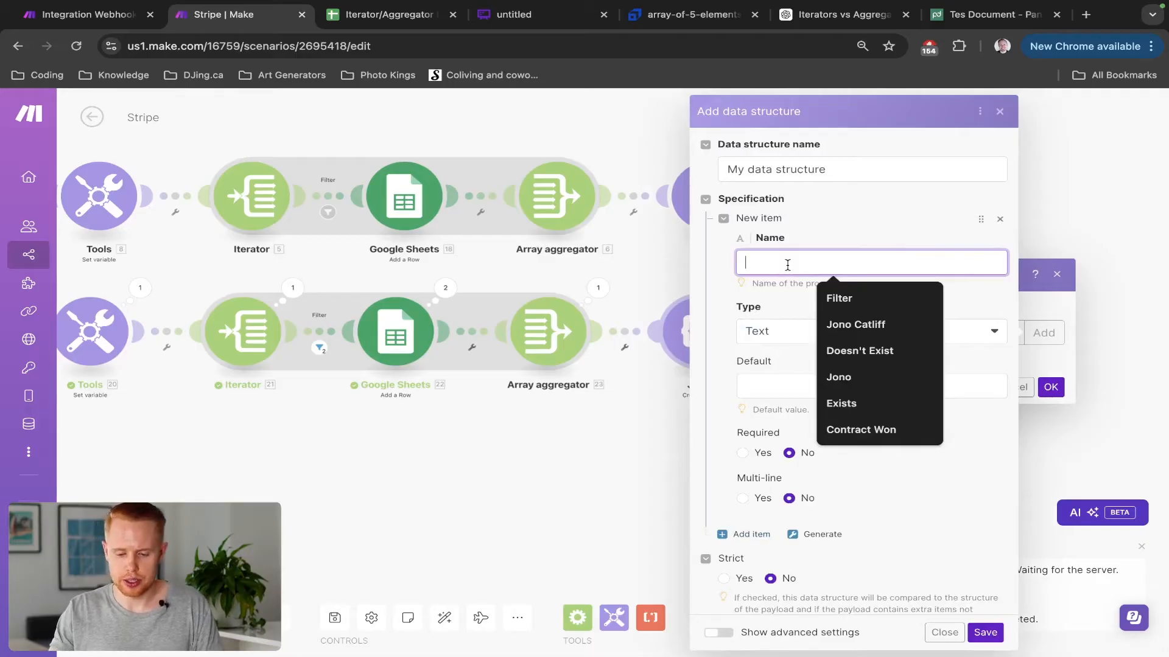
pyautogui.write('Array')
pyautogui.click(789, 223)
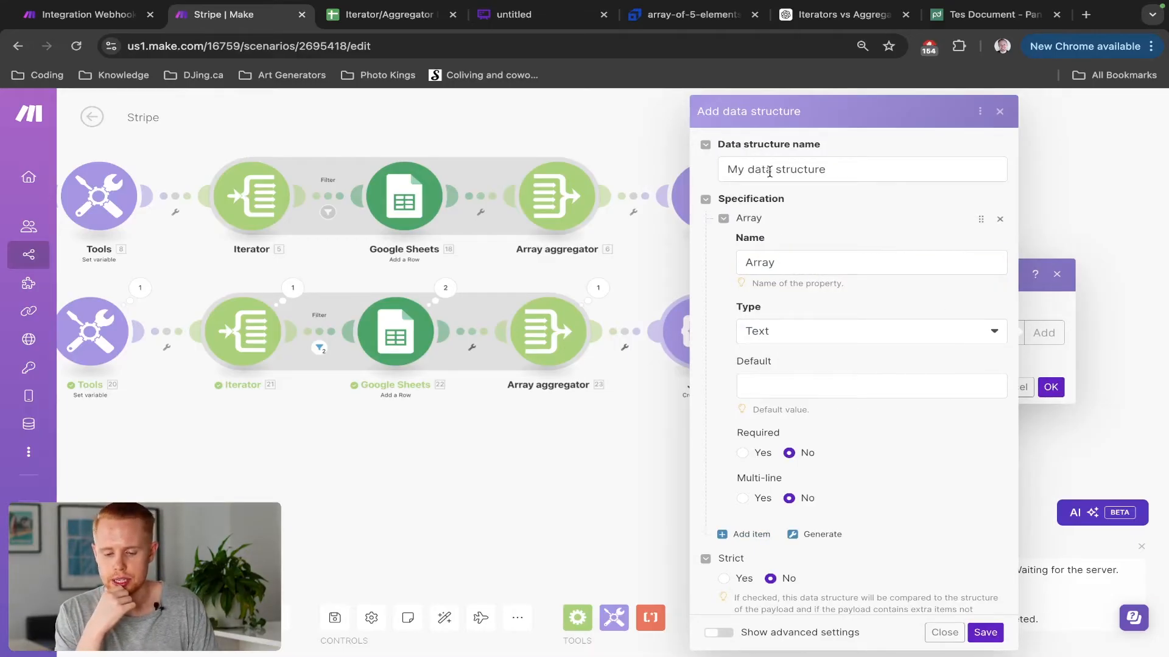
pyautogui.scroll(-1, 784, 210)
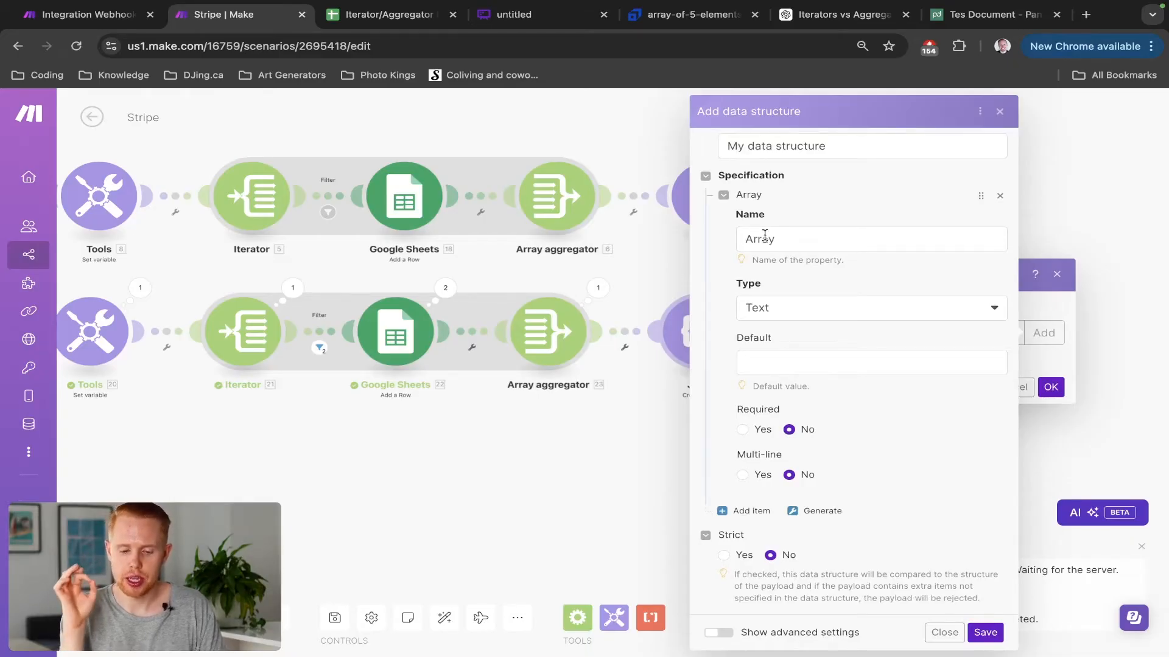
# Present the Whimsical client flow diagram full screen, exit the presentation and switch to the array-of-5-elements image
pyautogui.click(498, 17)
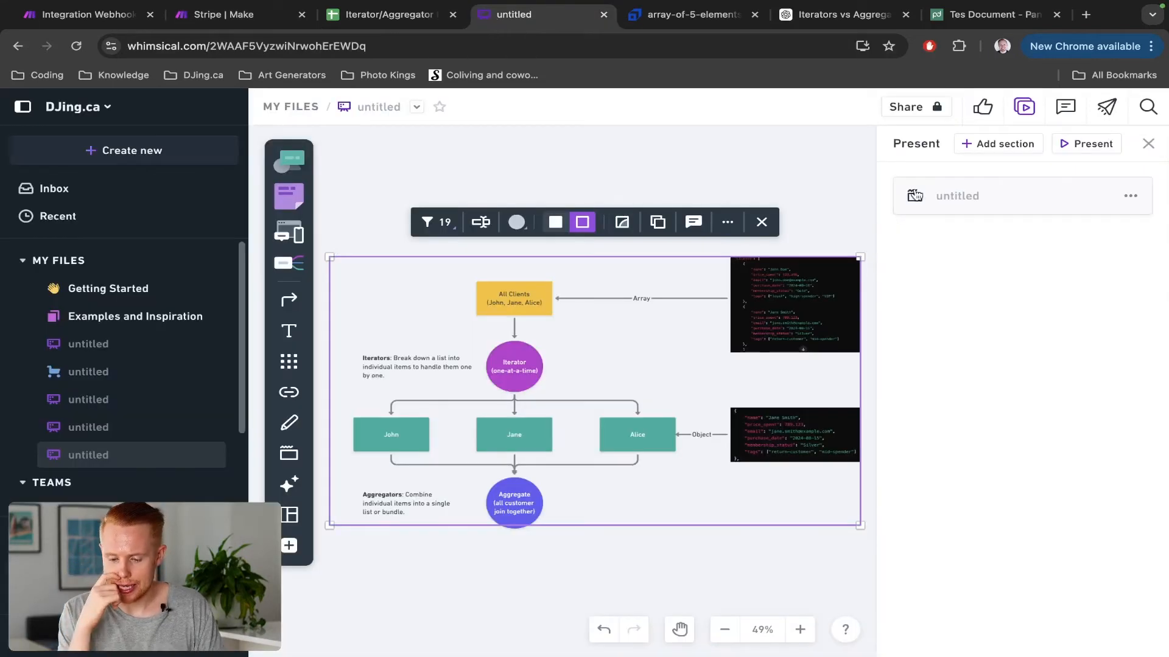
pyautogui.click(1077, 146)
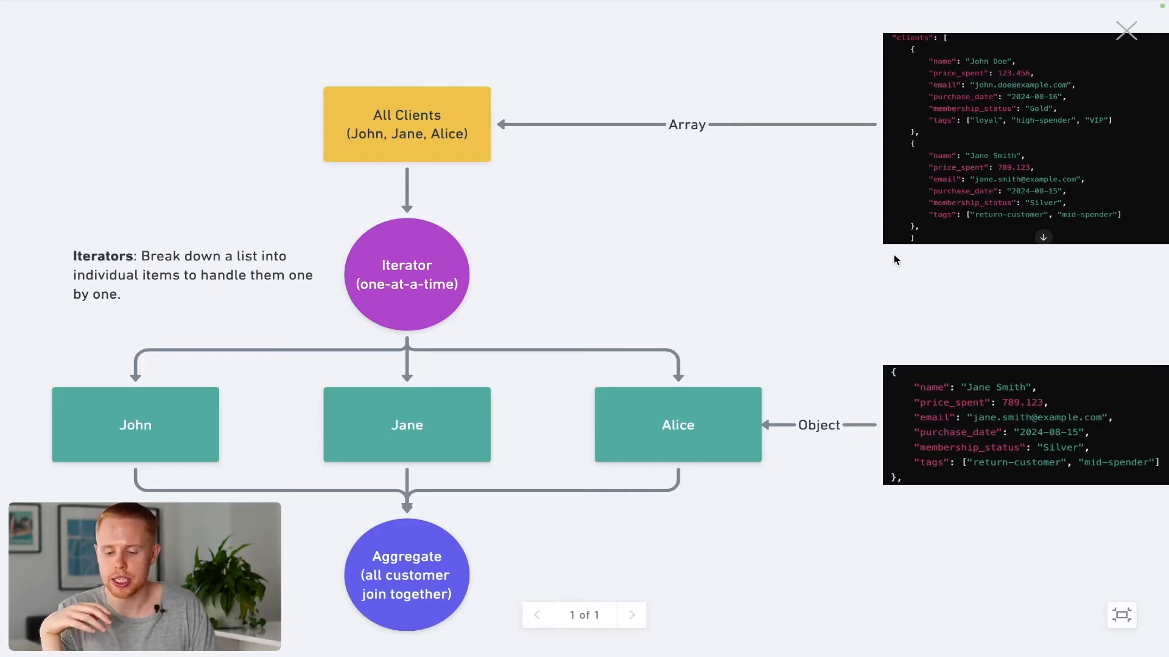
pyautogui.press('Escape')
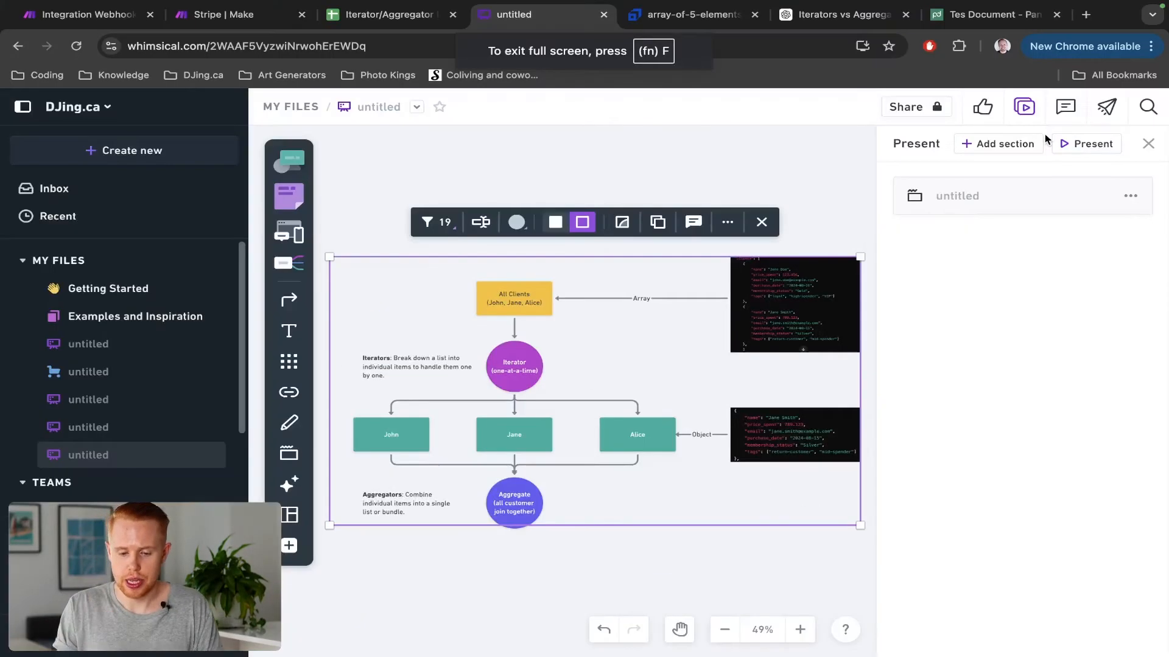
pyautogui.hotkey('ctrl', 'shift', 'Tab')
pyautogui.hotkey('ctrl', 'Tab')
pyautogui.hotkey('ctrl', 'Tab')
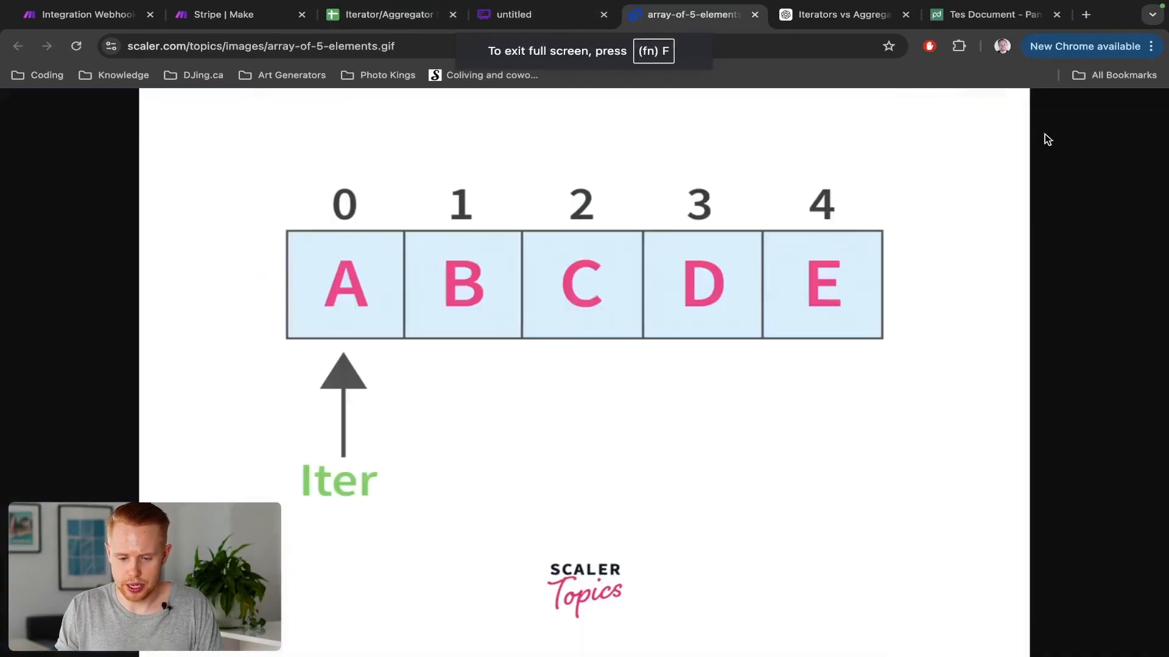
# Switch back to the Stripe scenario in Make with the new data structure open
pyautogui.hotkey('ctrl', 'shift', 'Tab')
pyautogui.hotkey('ctrl', 'shift', 'Tab')
pyautogui.hotkey('ctrl', 'shift', 'Tab')
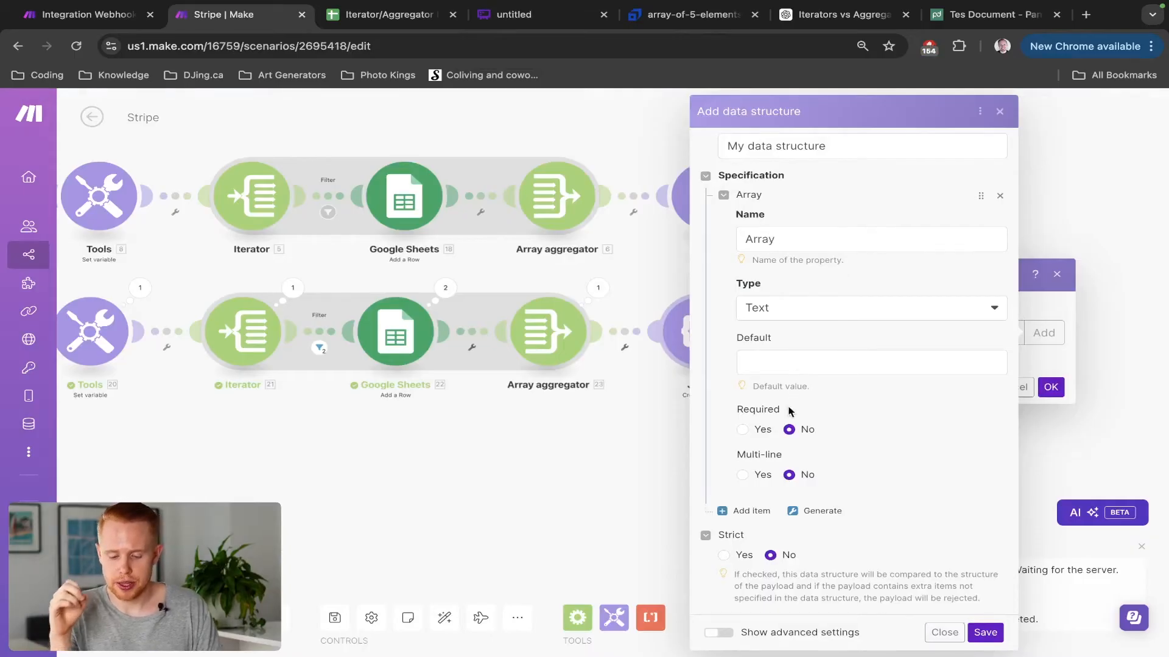
pyautogui.click(755, 511)
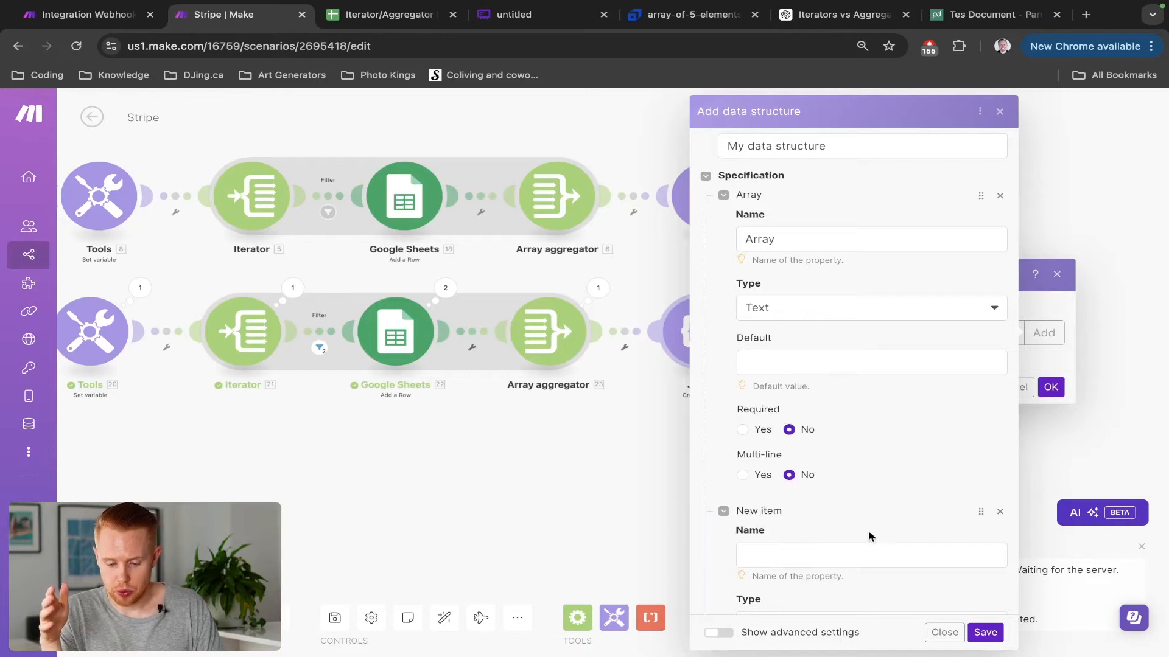
pyautogui.scroll(-1, 869, 535)
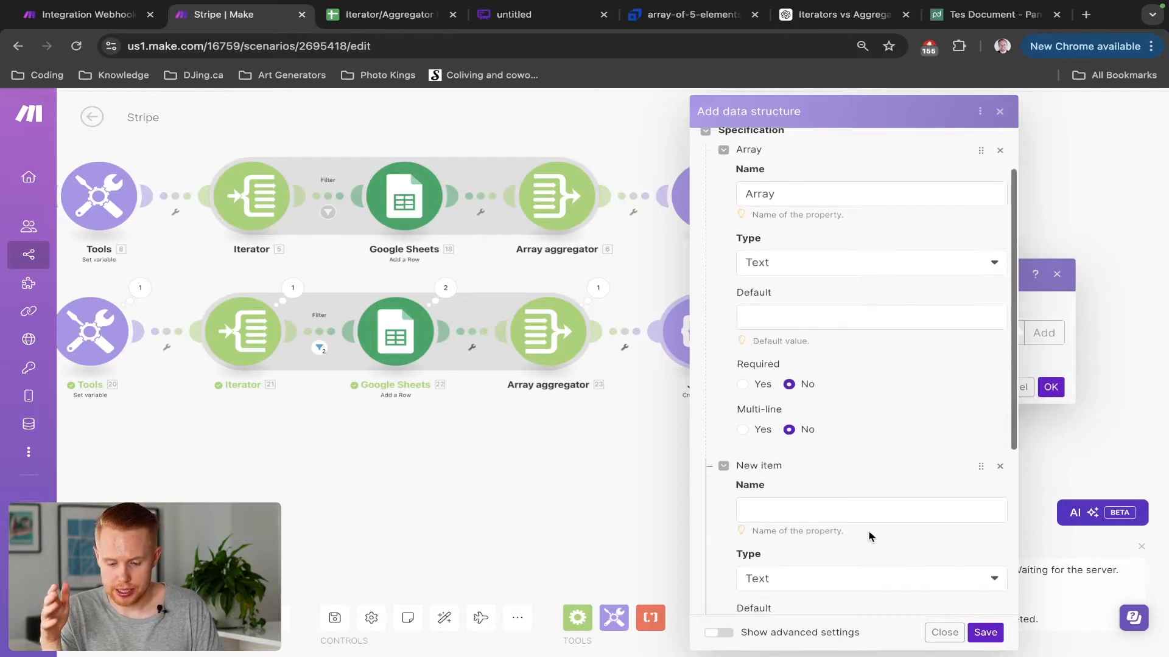
pyautogui.click(1000, 466)
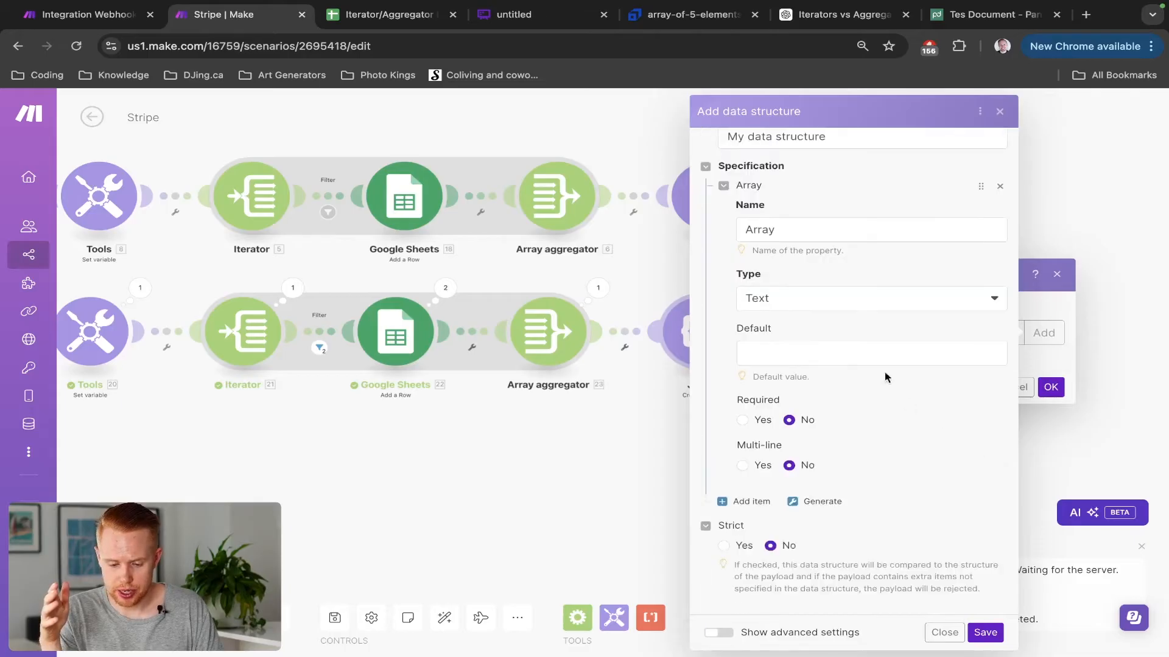
# Examine the sample client object in the Whimsical diagram and return to the data structure in Make
pyautogui.click(841, 305)
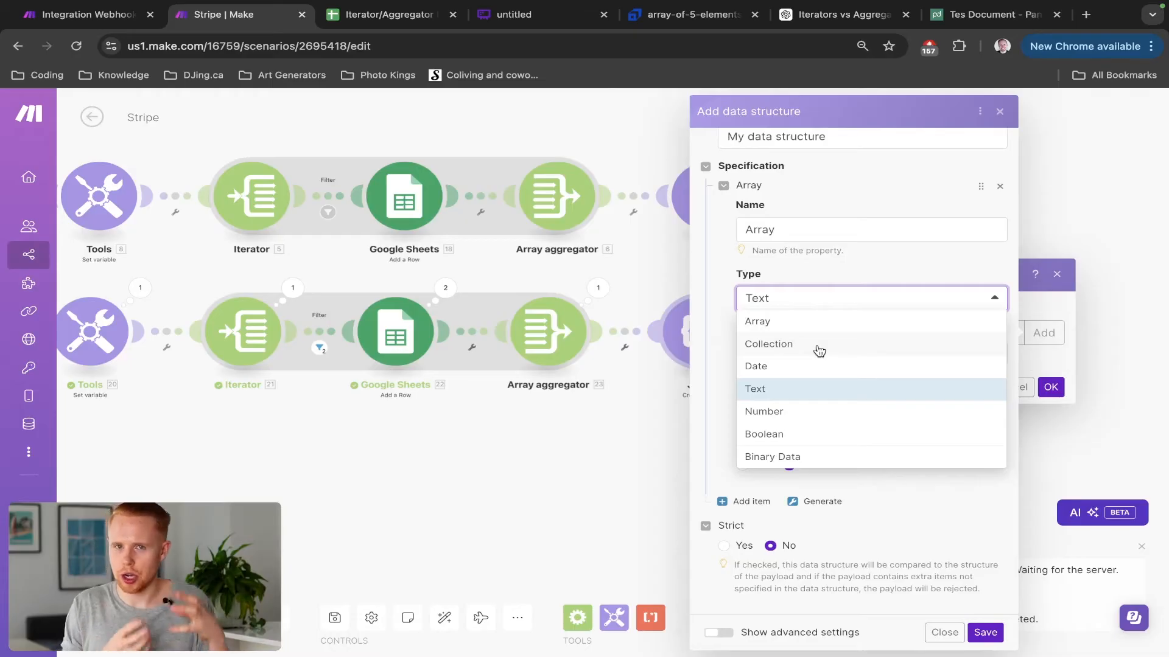
pyautogui.hotkey('ctrl', 'Tab')
pyautogui.hotkey('ctrl', 'Tab')
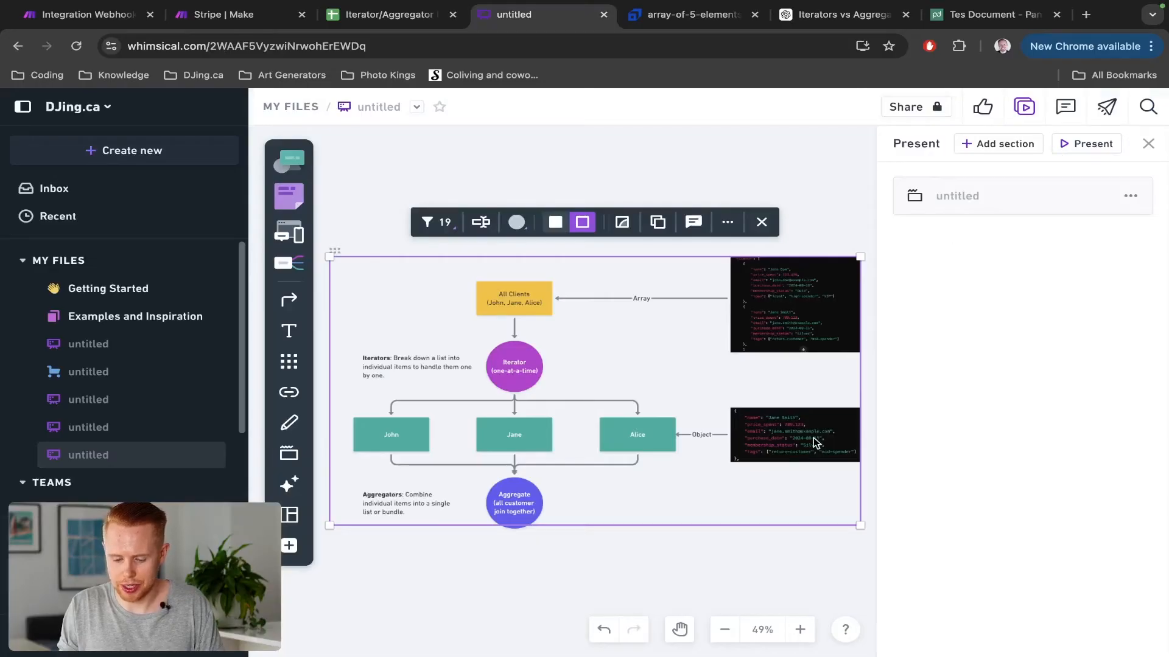
pyautogui.scroll(10, 813, 441)
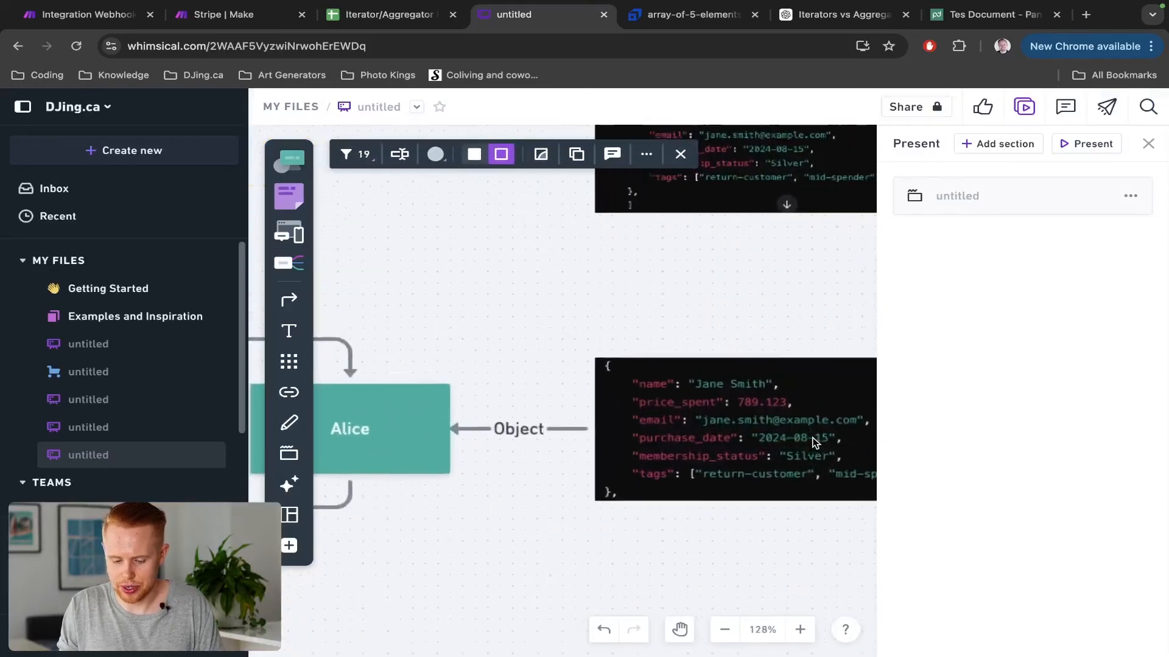
pyautogui.hscroll(4, 808, 437)
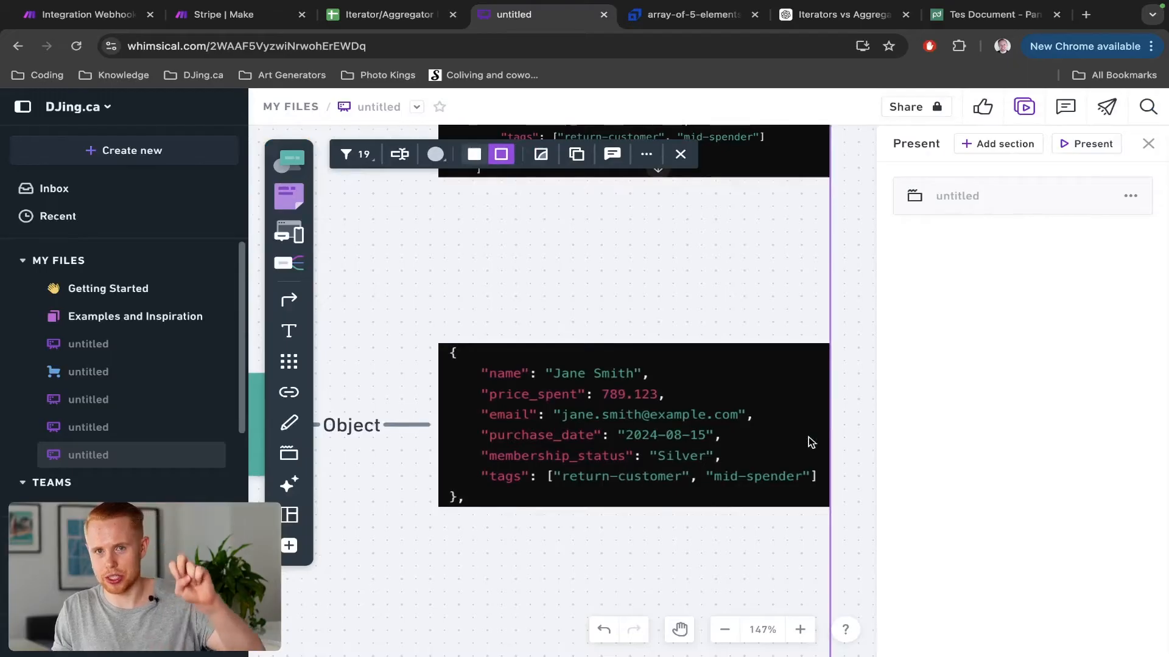
pyautogui.press('super+2')
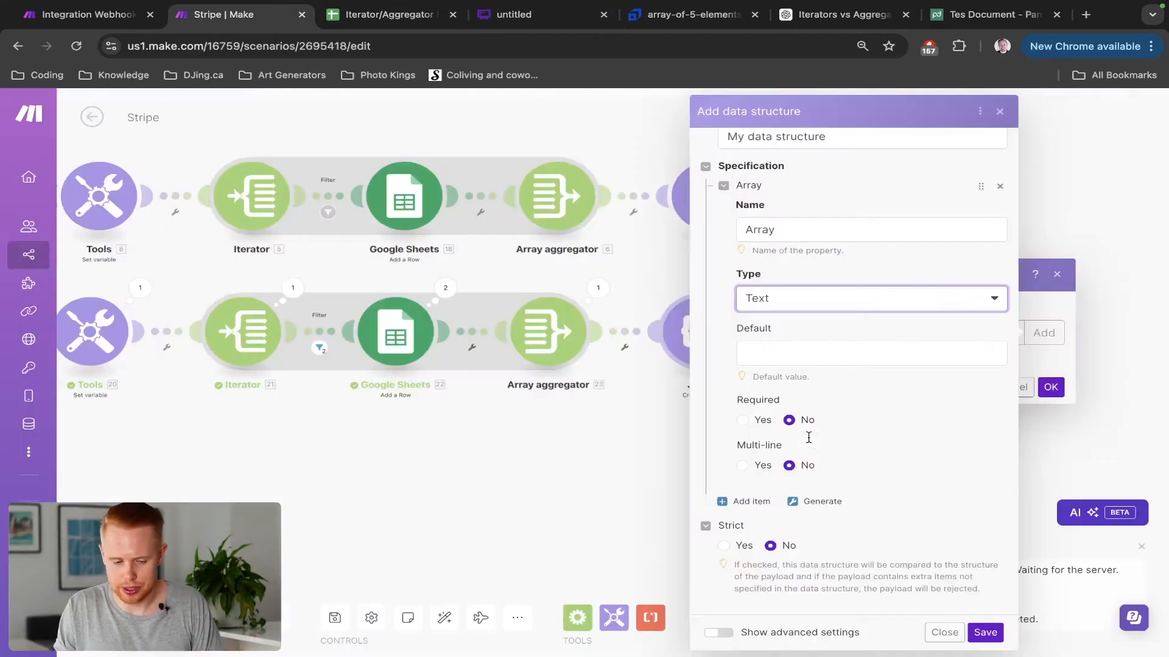
# Set the Array item's type to Collection and add a new item to its nested specification
pyautogui.click(780, 308)
pyautogui.click(819, 348)
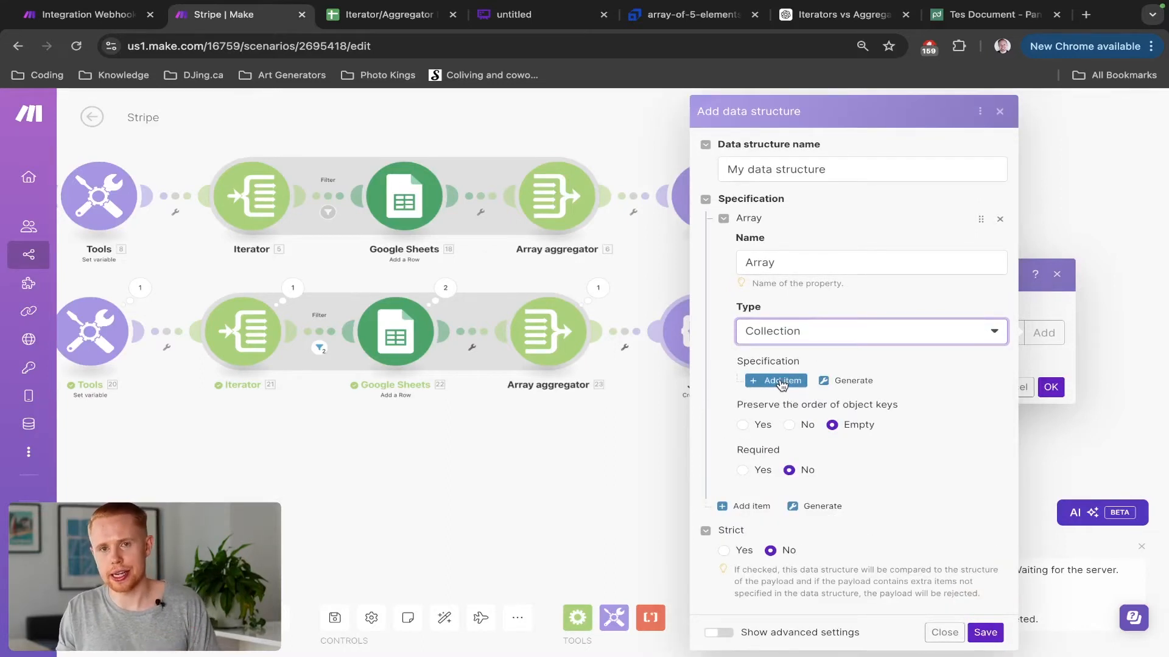
pyautogui.click(781, 381)
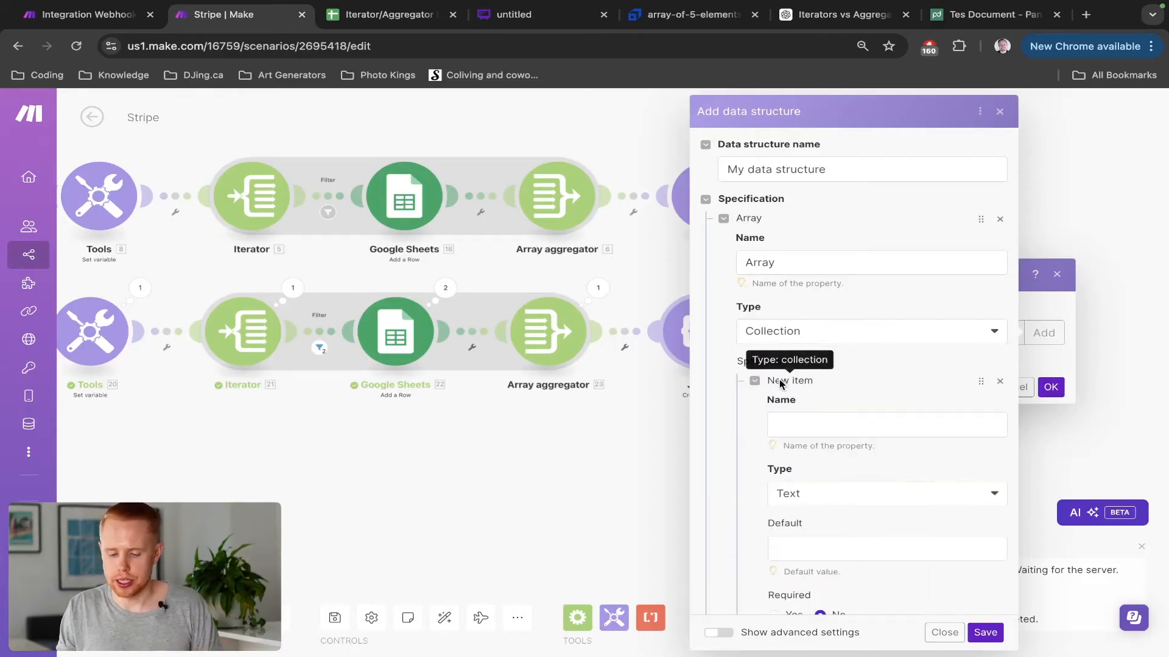
pyautogui.scroll(-1, 823, 421)
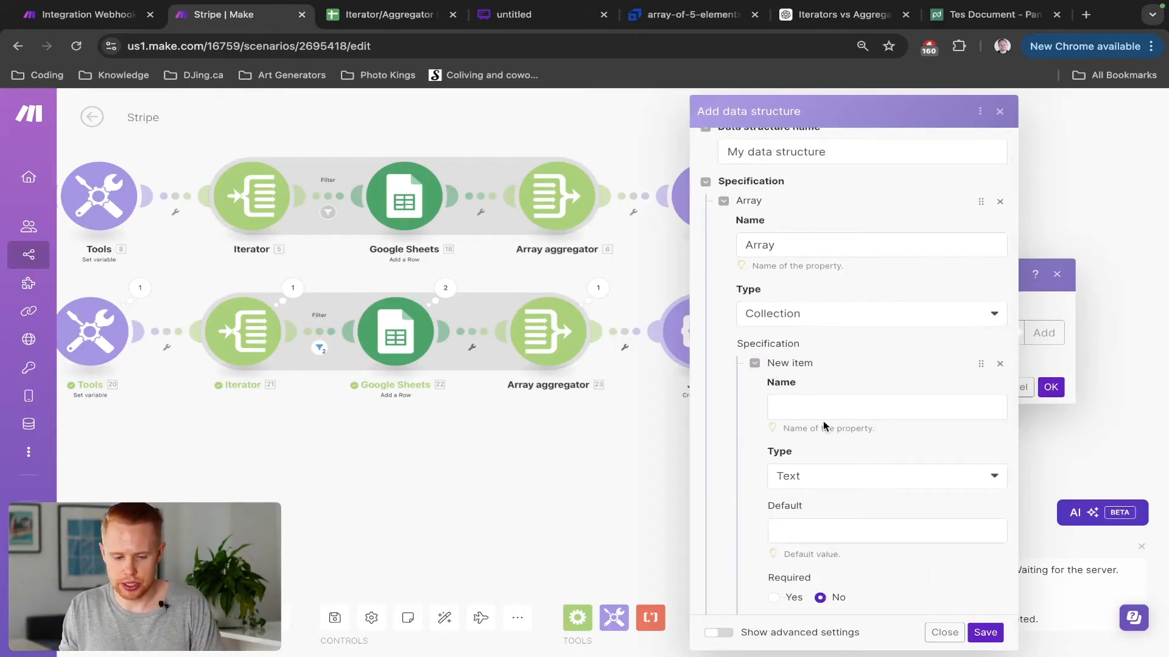
# Check the sample client object in Whimsical again, move its browser tab directly after the Make tab, and return to Make
pyautogui.hotkey('ctrl', 'Tab')
pyautogui.hotkey('ctrl', 'Tab')
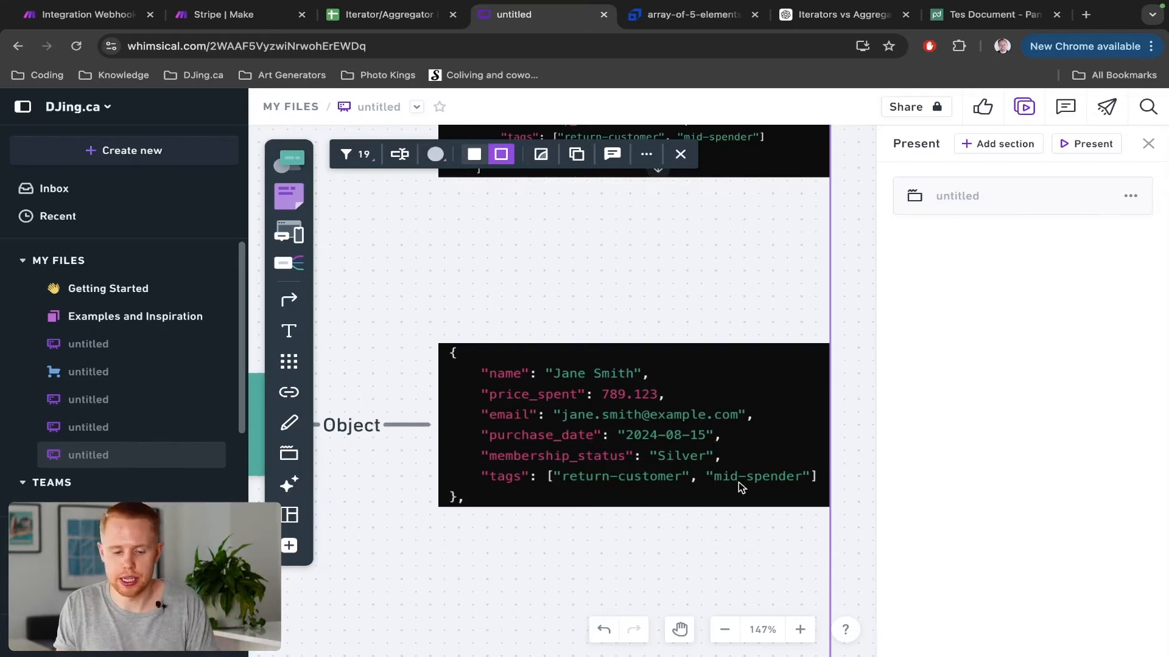
pyautogui.hotkey('ctrl', 'shift', 'Tab')
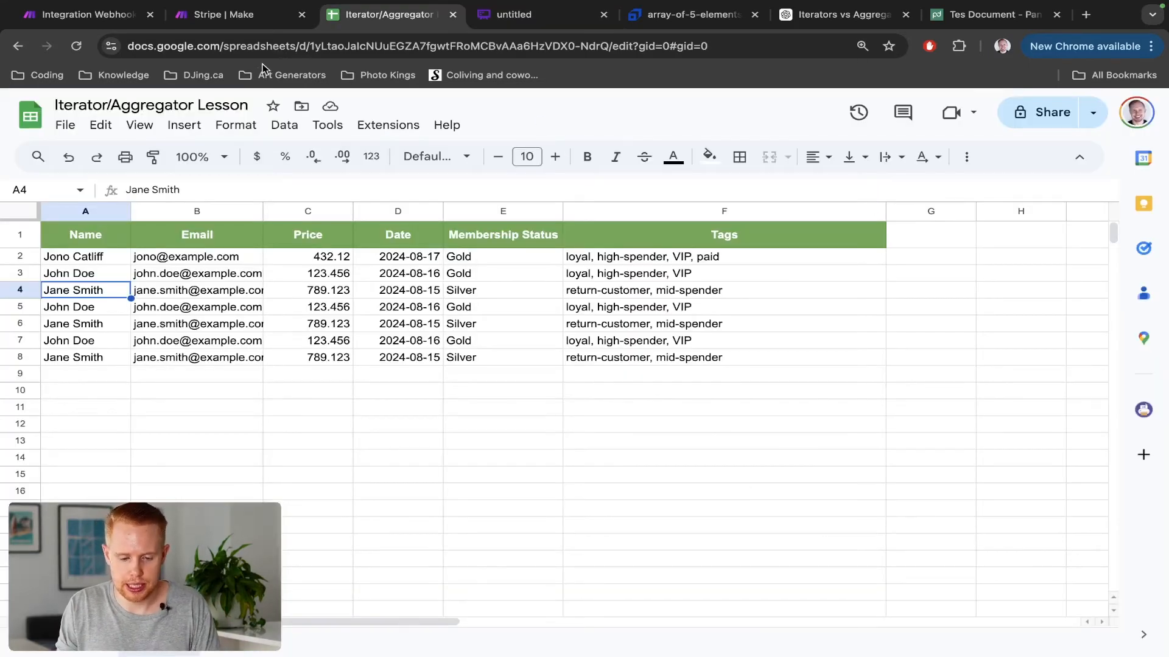
pyautogui.hotkey('ctrl', 'shift', 'Tab')
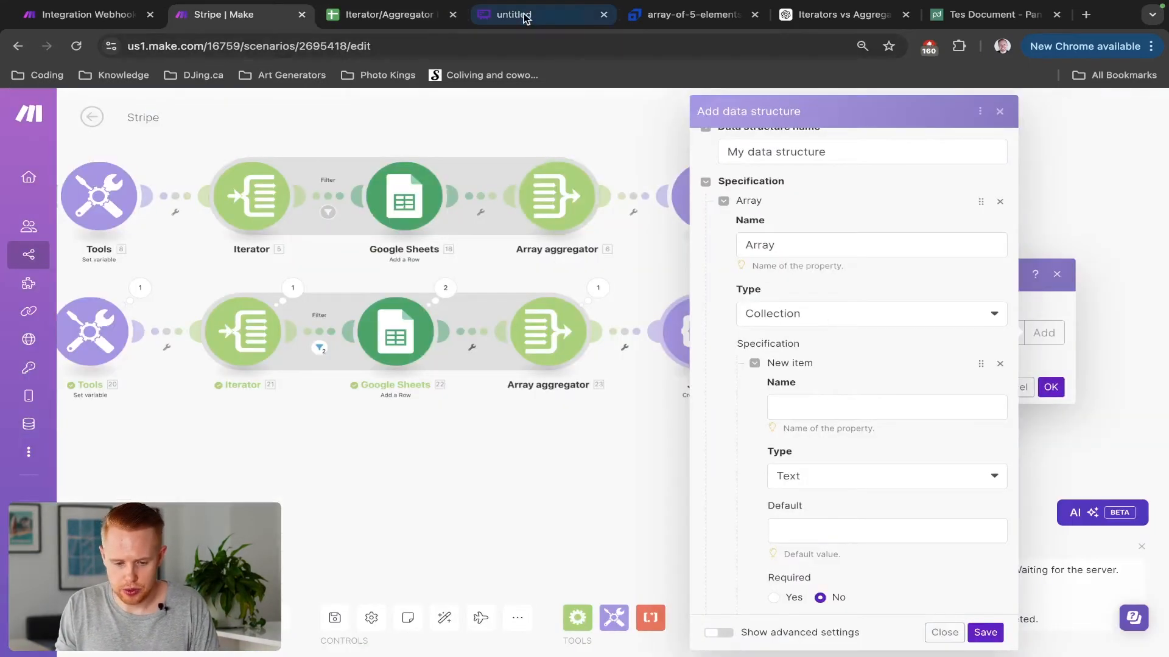
pyautogui.moveTo(532, 14); pyautogui.dragTo(389, 14)
pyautogui.hotkey('ctrl', 'shift', 'Tab')
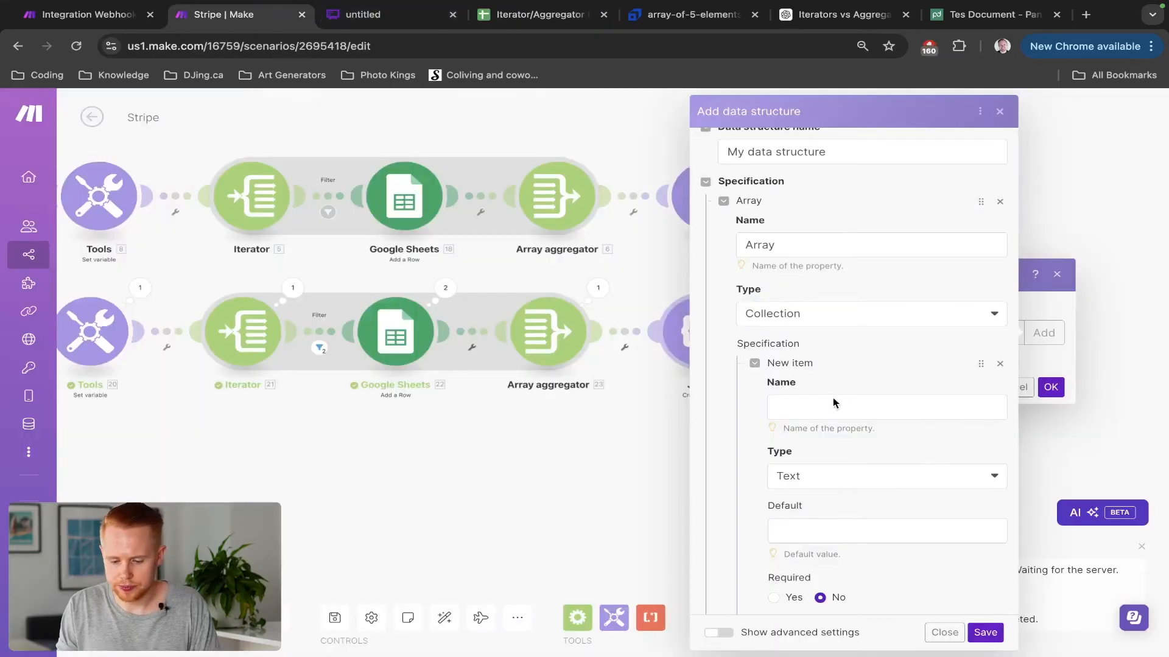
# Name the first item in the collection's nested specification Name
pyautogui.click(830, 406)
pyautogui.press('BackSpace')
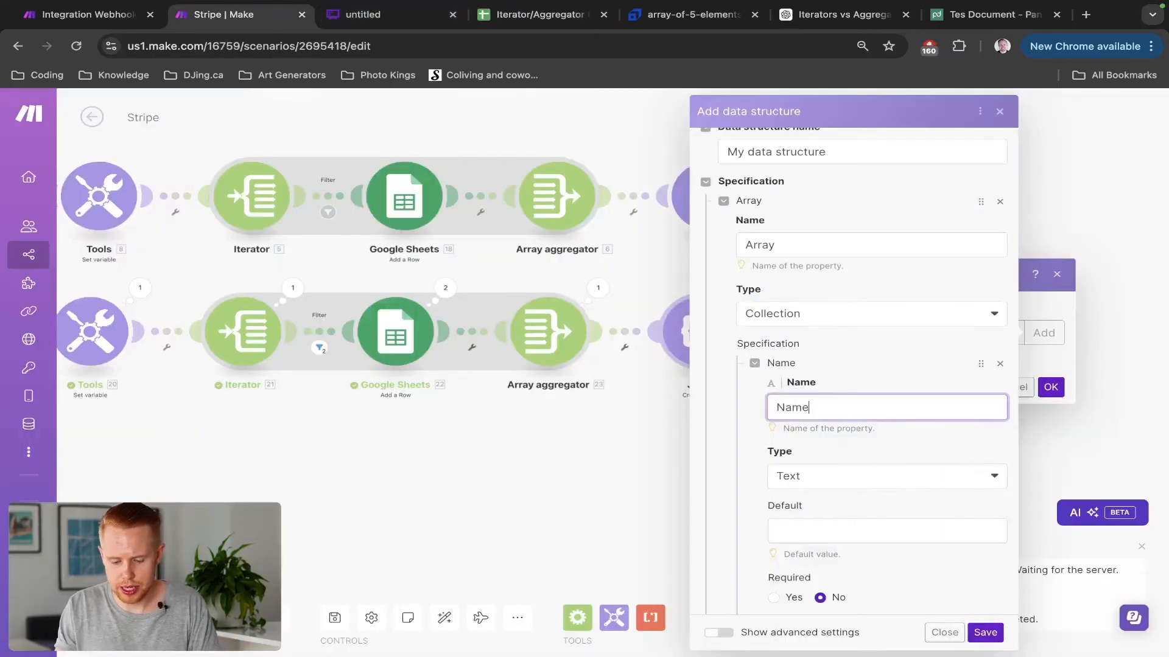
pyautogui.scroll(-4, 850, 456)
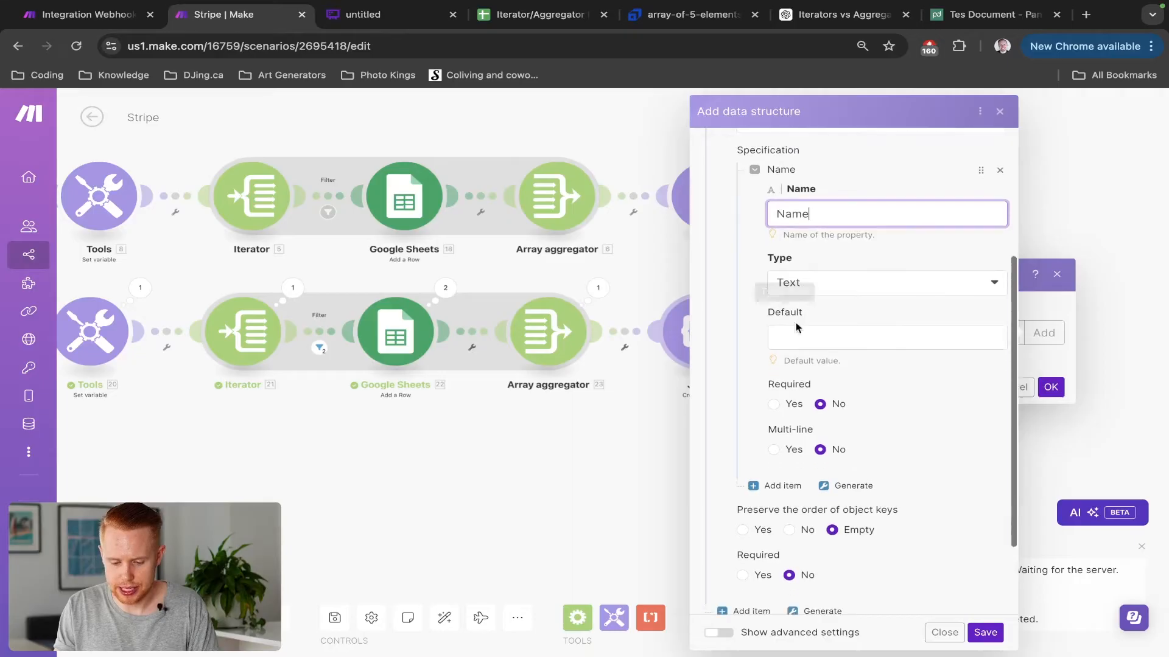
pyautogui.scroll(-1, 911, 439)
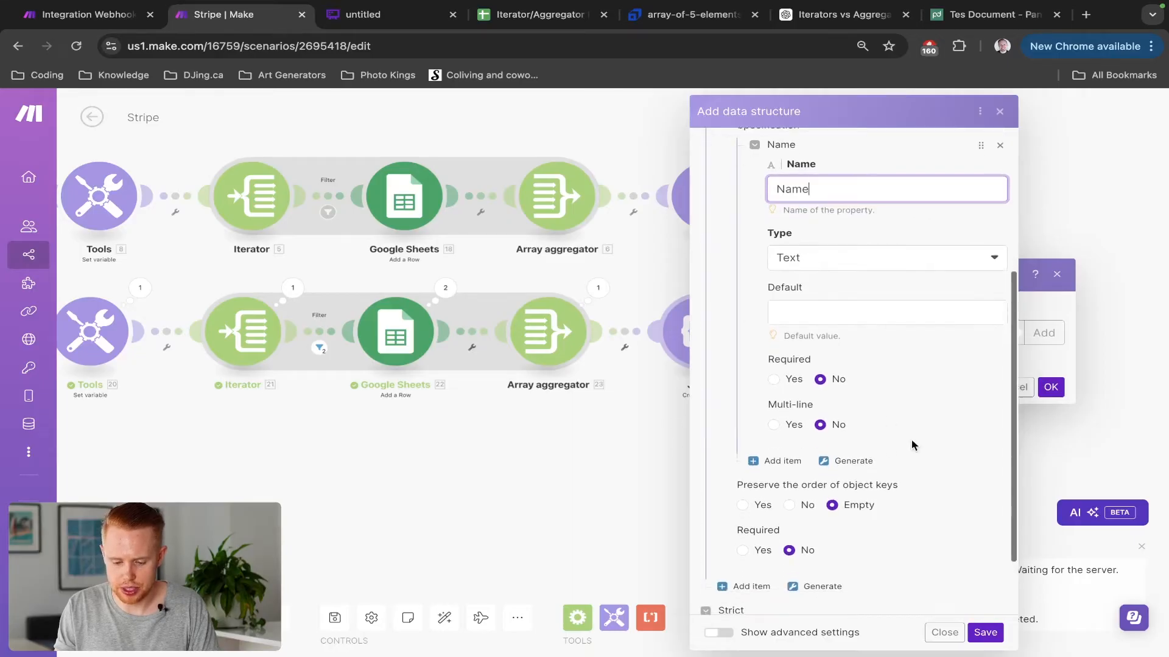
# Add a second item named Email to the collection's nested specification
pyautogui.click(765, 466)
pyautogui.scroll(-1, 846, 457)
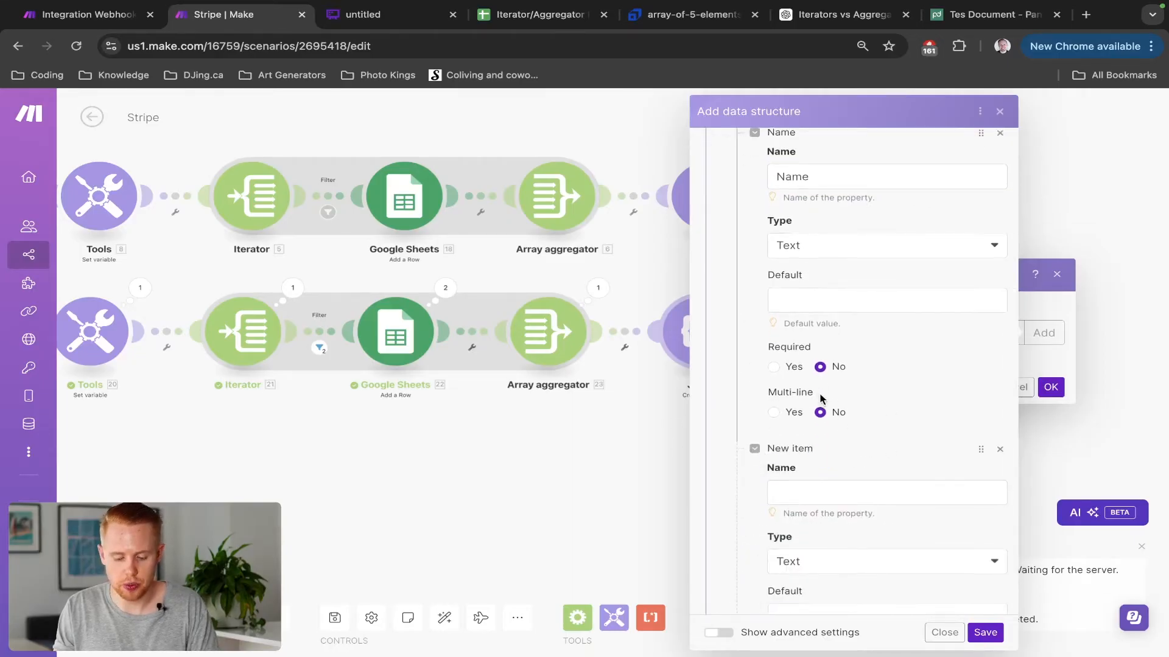
pyautogui.scroll(-1, 819, 408)
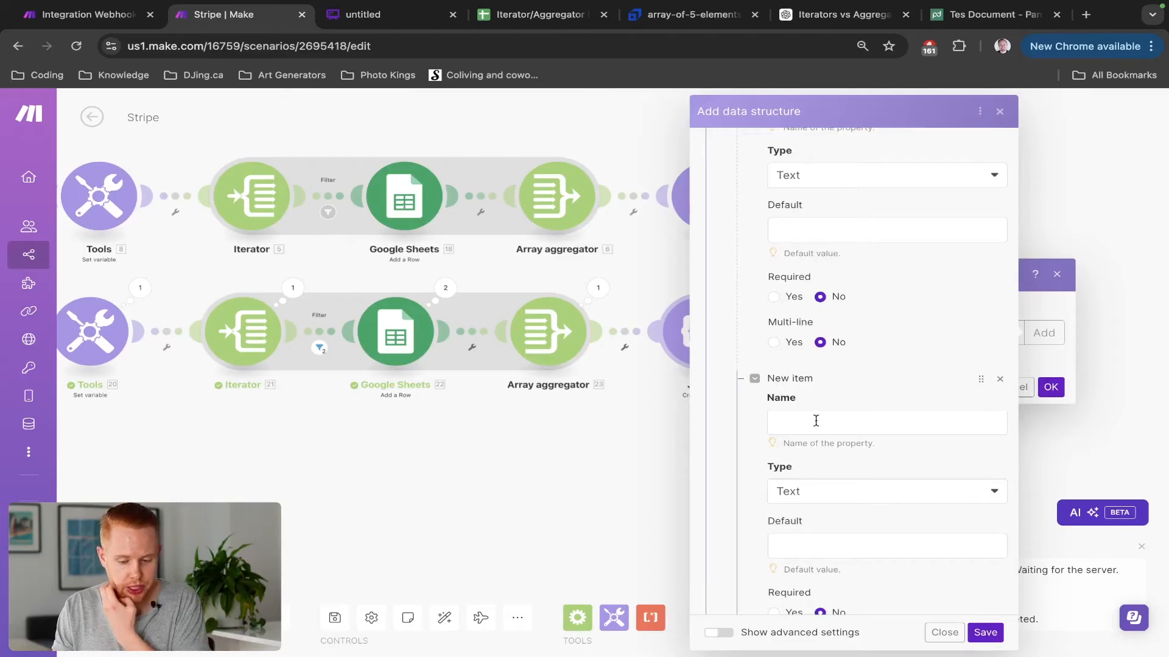
pyautogui.click(815, 421)
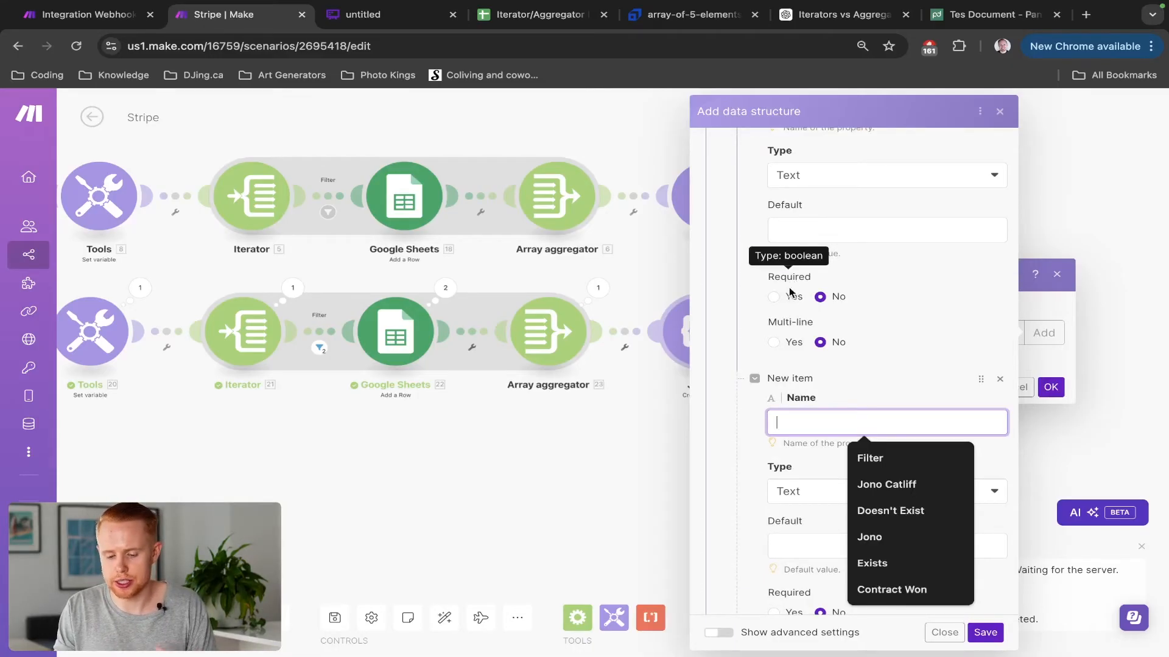
pyautogui.scroll(-1, 789, 333)
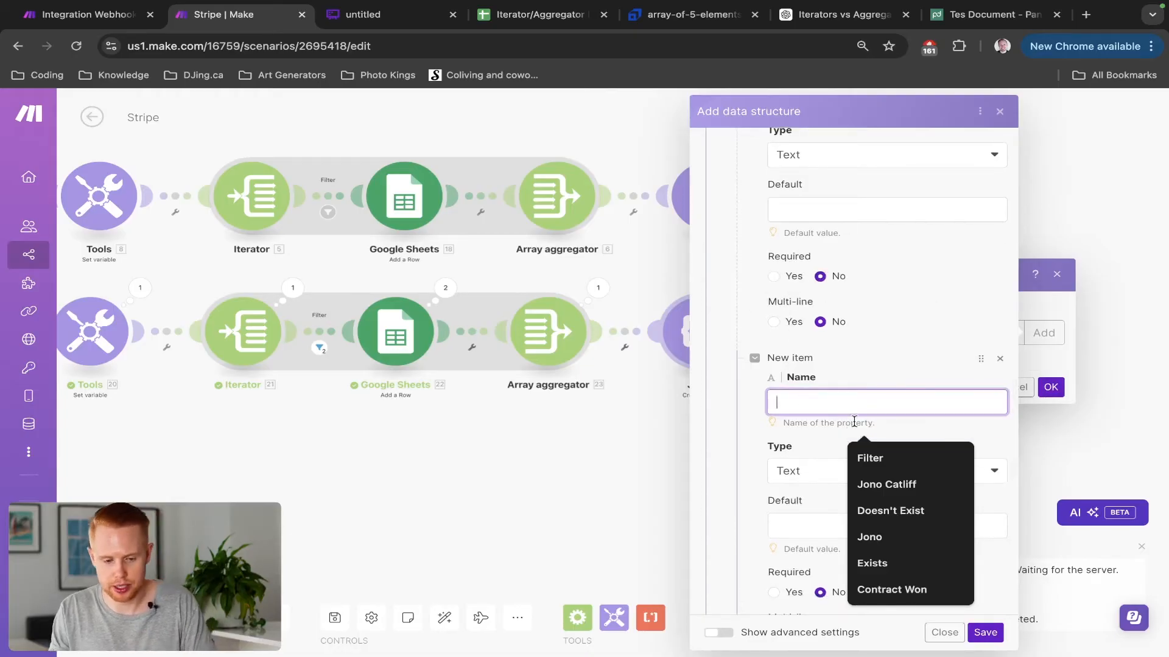
pyautogui.write('mail')
pyautogui.scroll(-5, 879, 365)
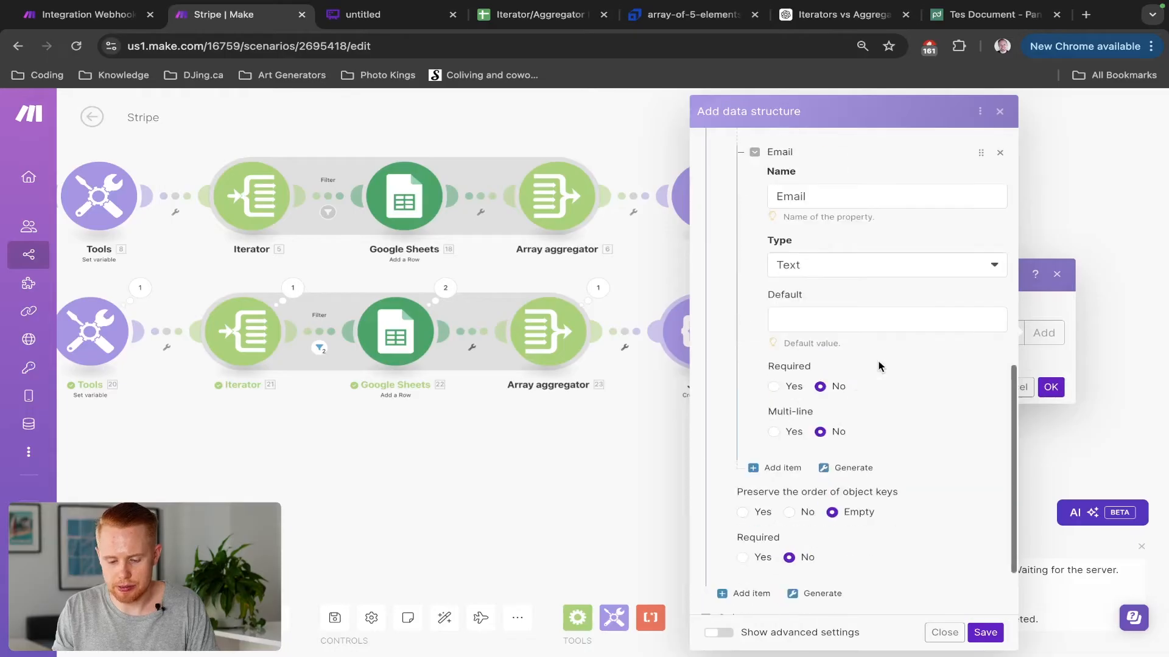
# Add a property named Price Spent with type Number to the collection's specification after Email, checking the sample object in Whimsical
pyautogui.click(777, 467)
pyautogui.hotkey('ctrl', 'Tab')
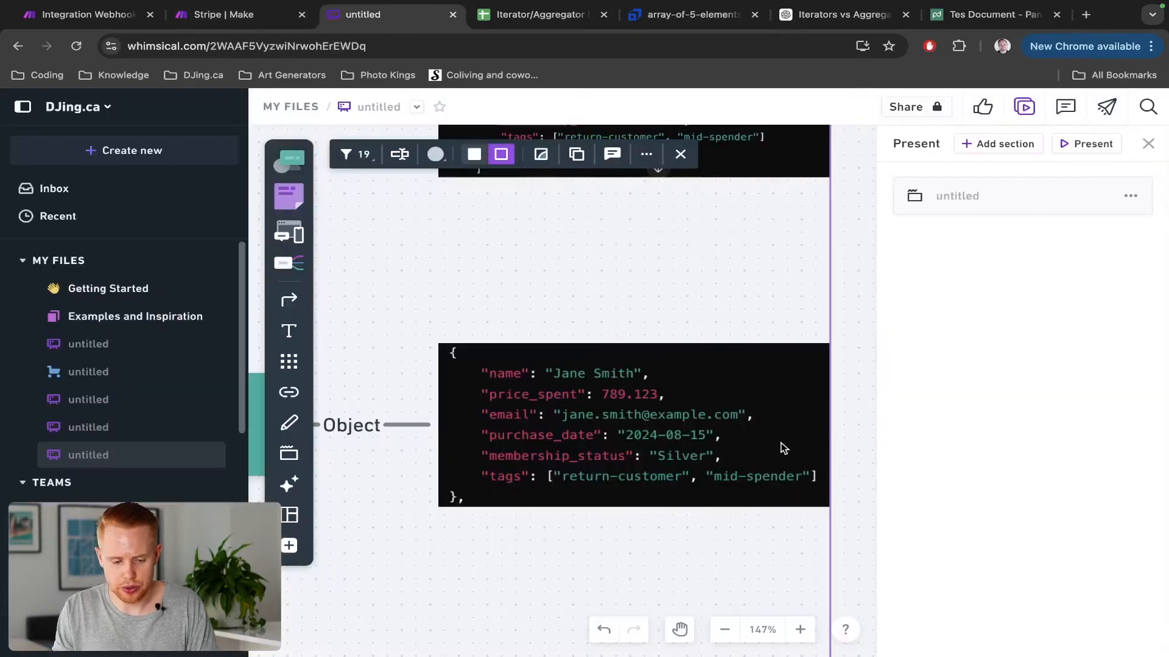
pyautogui.hotkey('ctrl', 'shift', 'Tab')
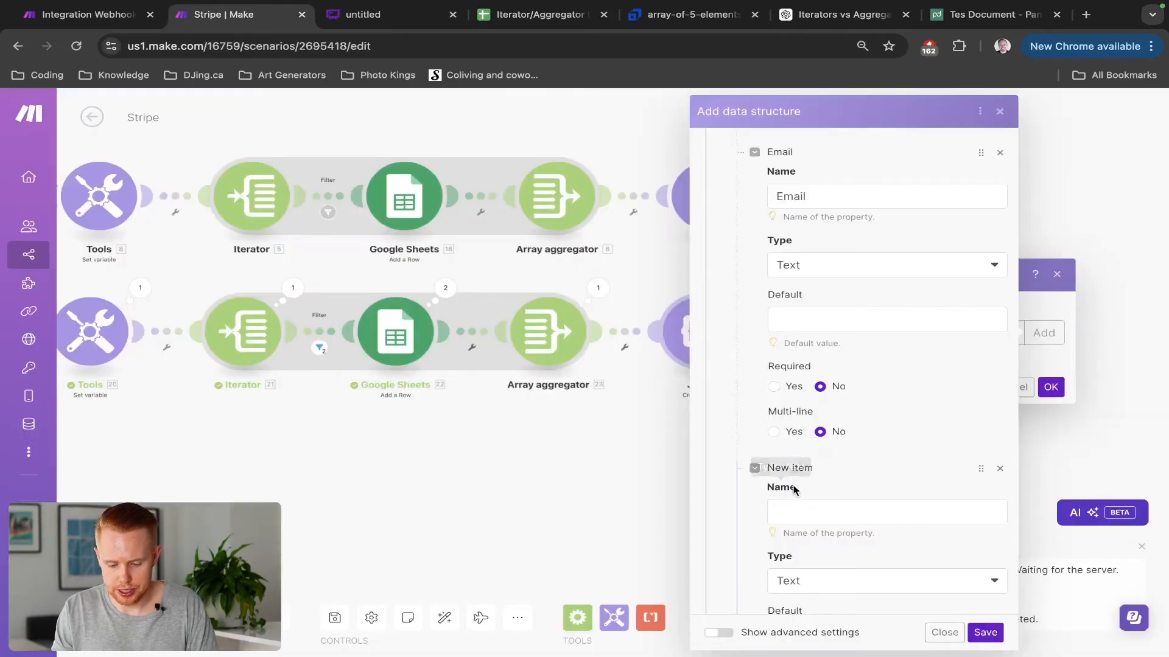
pyautogui.click(791, 512)
pyautogui.write('Price Spen')
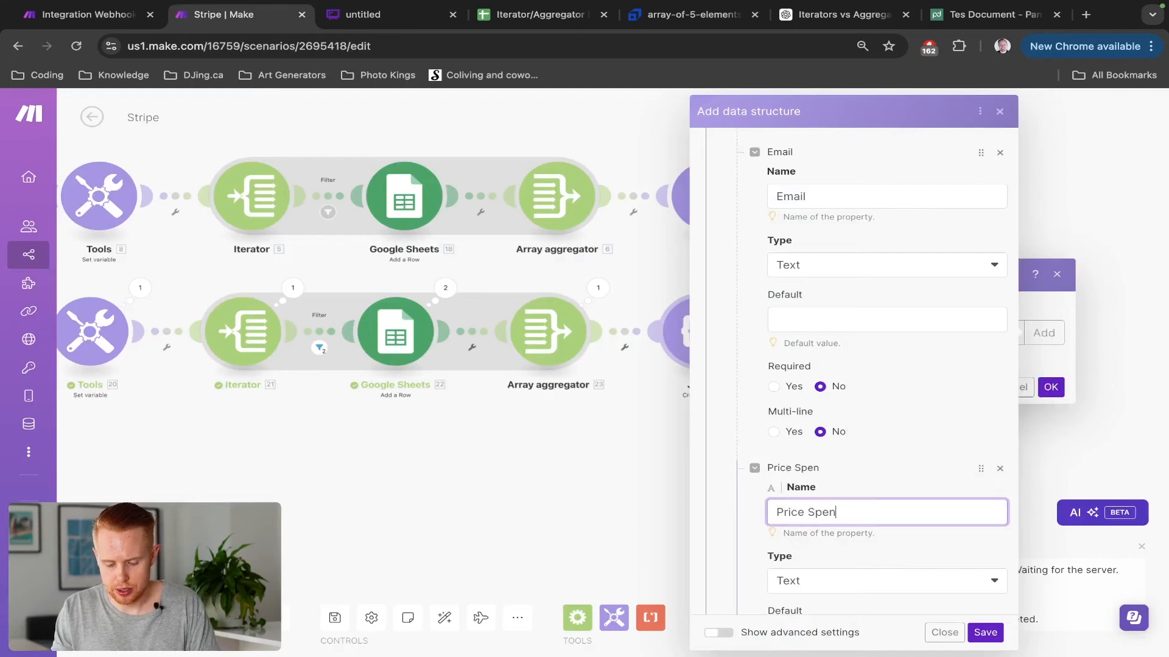
pyautogui.write('t')
pyautogui.scroll(-2, 785, 487)
pyautogui.click(813, 482)
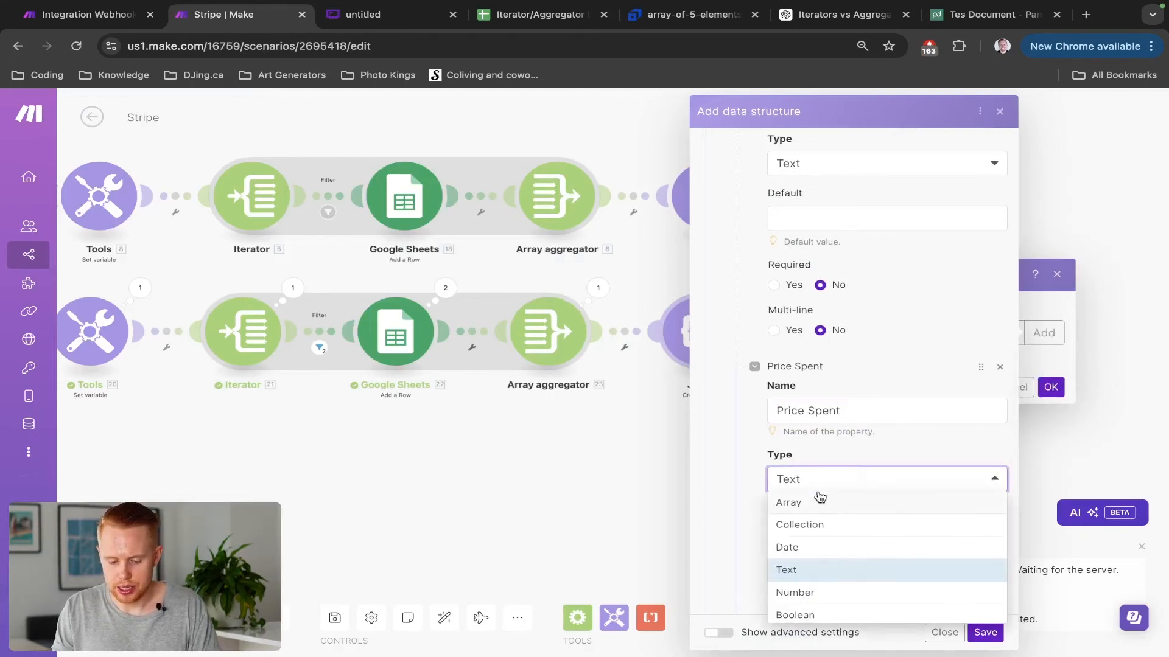
pyautogui.scroll(-1, 820, 497)
pyautogui.click(798, 567)
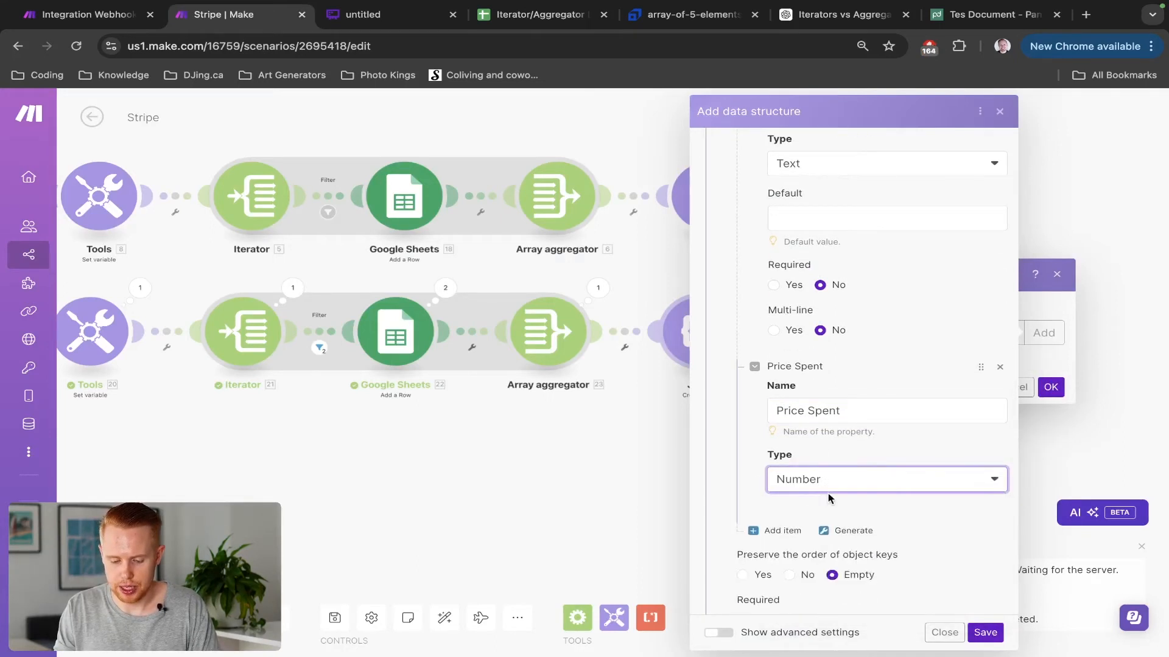
# Add a property named Purchase Date with type Date to the collection's specification after Price Spent
pyautogui.scroll(-4, 801, 481)
pyautogui.click(791, 456)
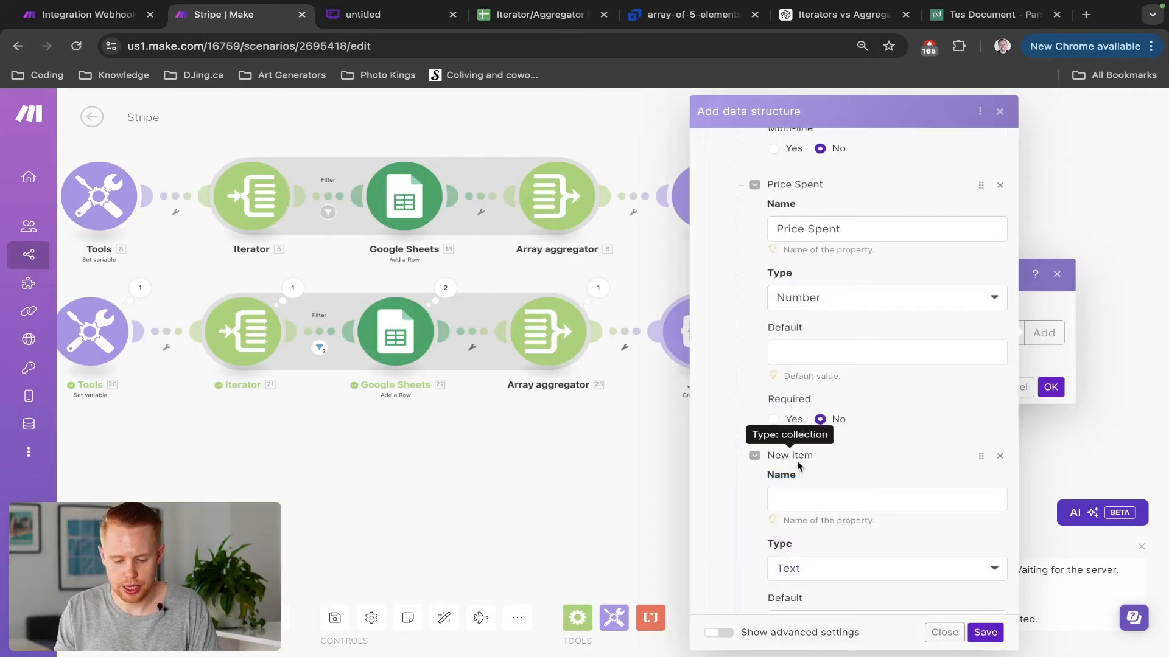
pyautogui.hotkey('ctrl', 'Tab')
pyautogui.hotkey('ctrl', 'shift', 'Tab')
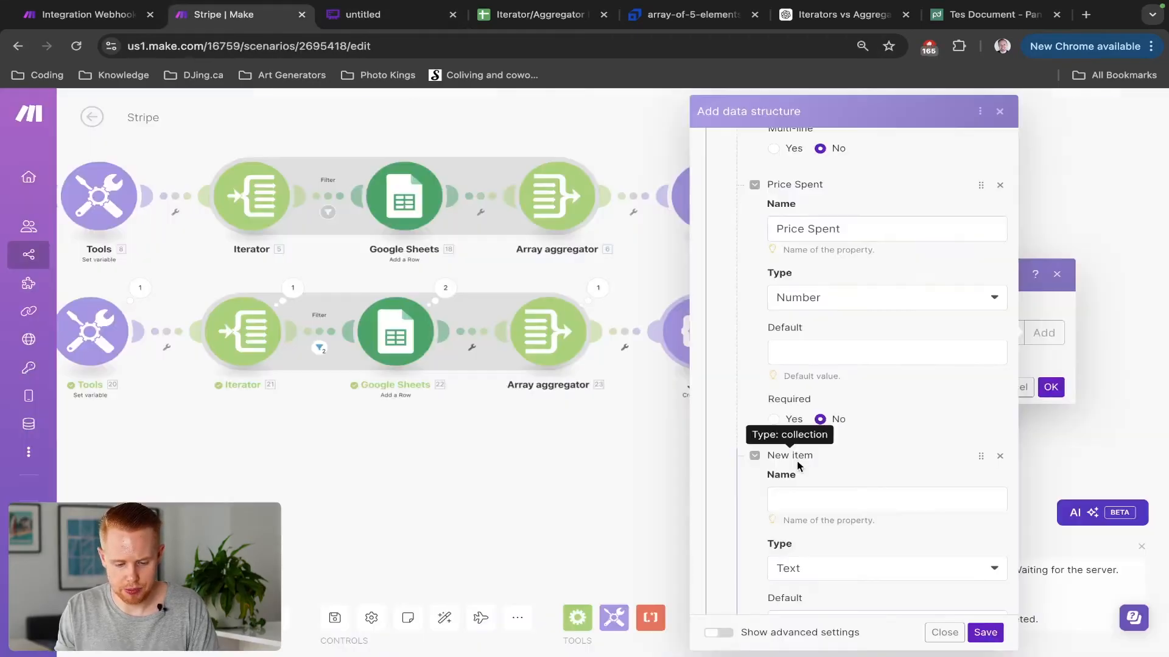
pyautogui.click(798, 498)
pyautogui.write('Purcha')
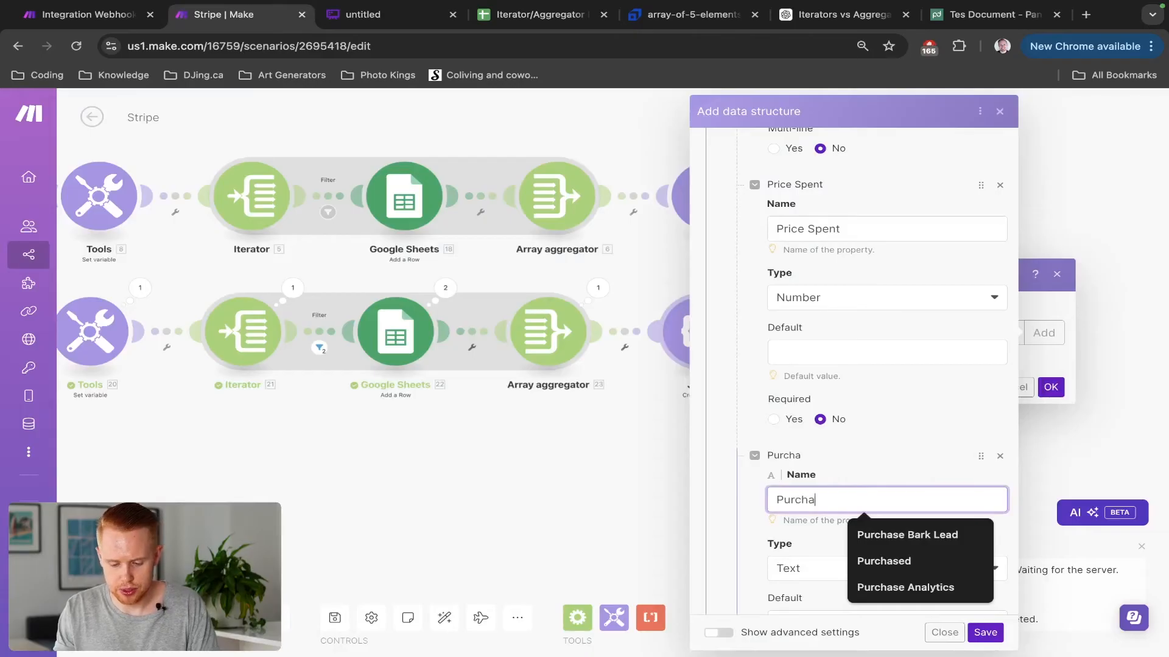
pyautogui.write('se Date')
pyautogui.click(788, 567)
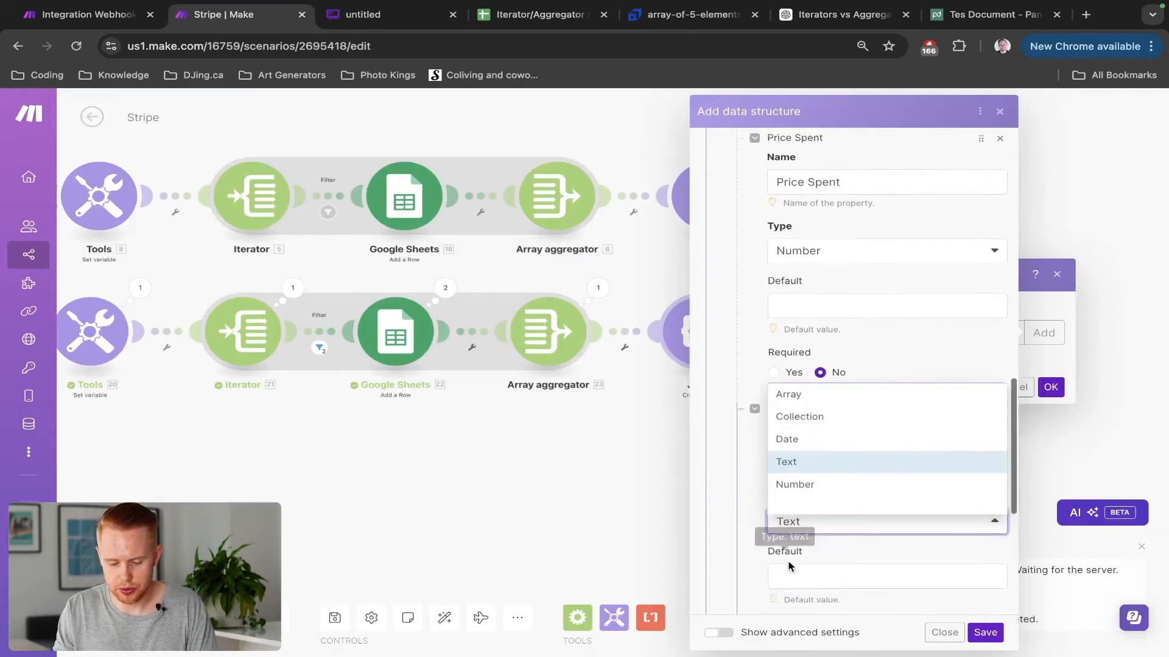
pyautogui.click(790, 425)
# Check the sample object's keys in Whimsical and add a Text property named Membership Status after Purchase Date
pyautogui.hotkey('ctrl', 'Tab')
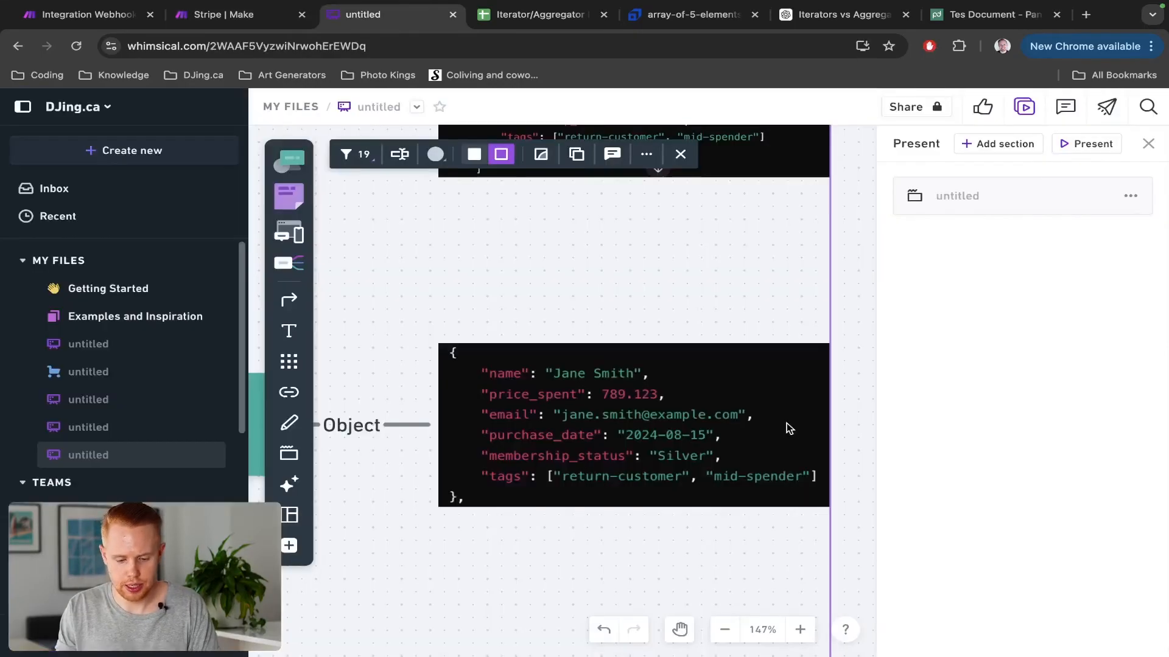
pyautogui.hotkey('ctrl', 'shift', 'Tab')
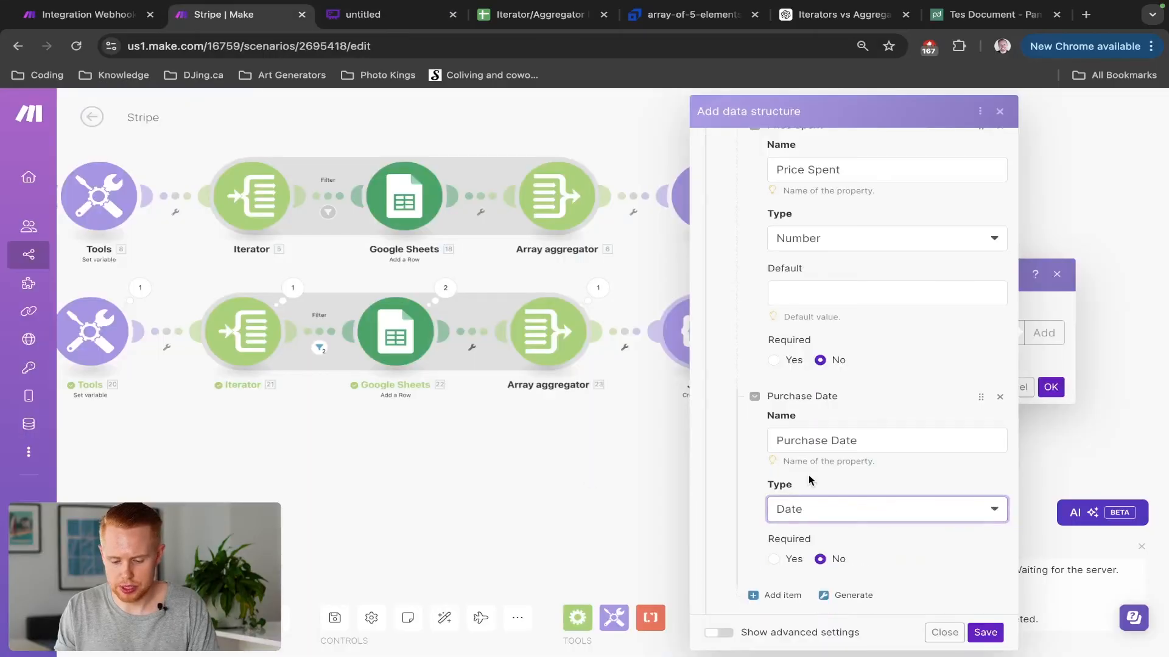
pyautogui.scroll(-2, 812, 477)
pyautogui.click(776, 460)
pyautogui.click(792, 502)
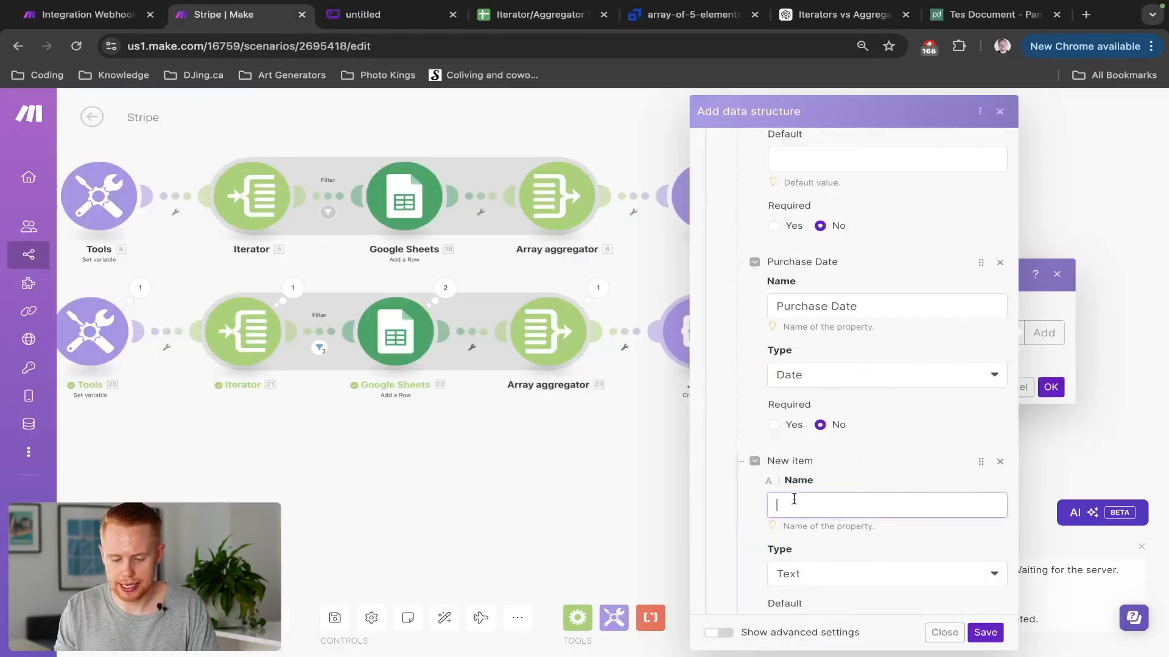
pyautogui.write('Membership St')
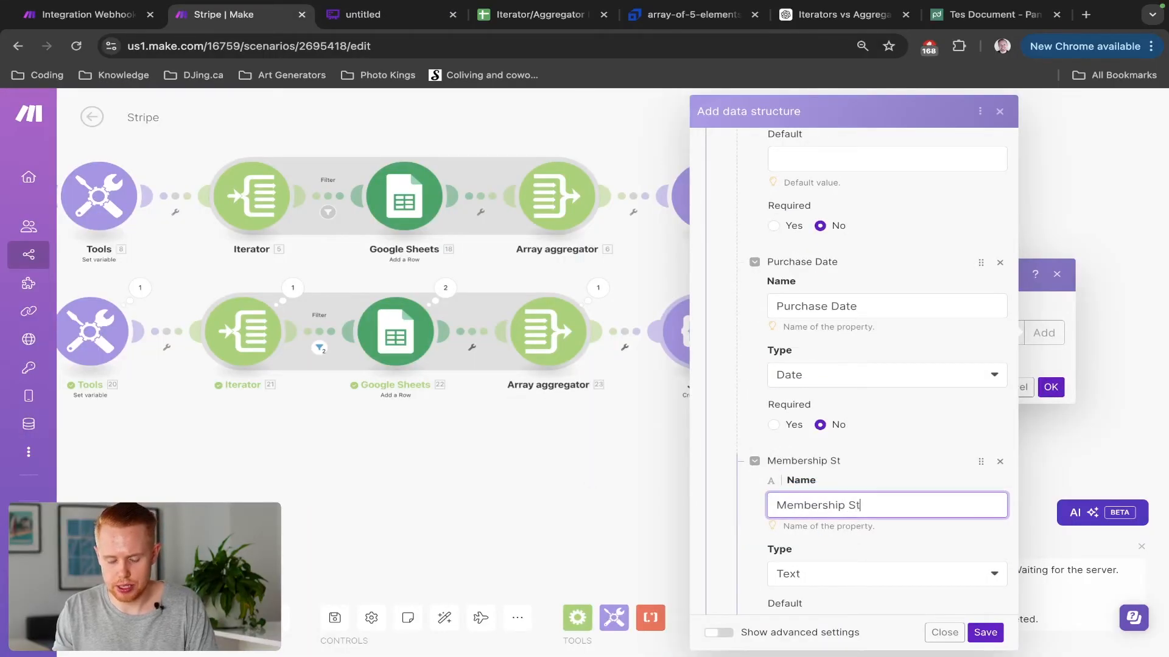
pyautogui.write('atus')
pyautogui.scroll(-3, 794, 502)
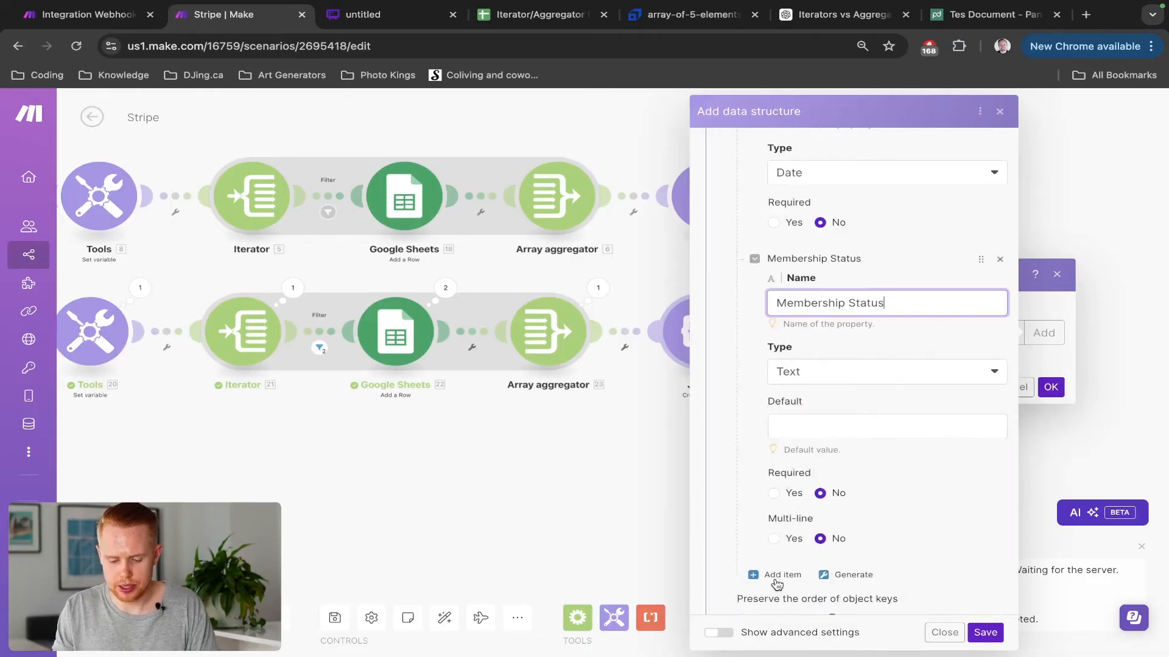
# Add a property named Tags with type Array, and save the data structure and the Create JSON module's settings
pyautogui.hotkey('ctrl', 'Tab')
pyautogui.hotkey('ctrl', 'shift', 'Tab')
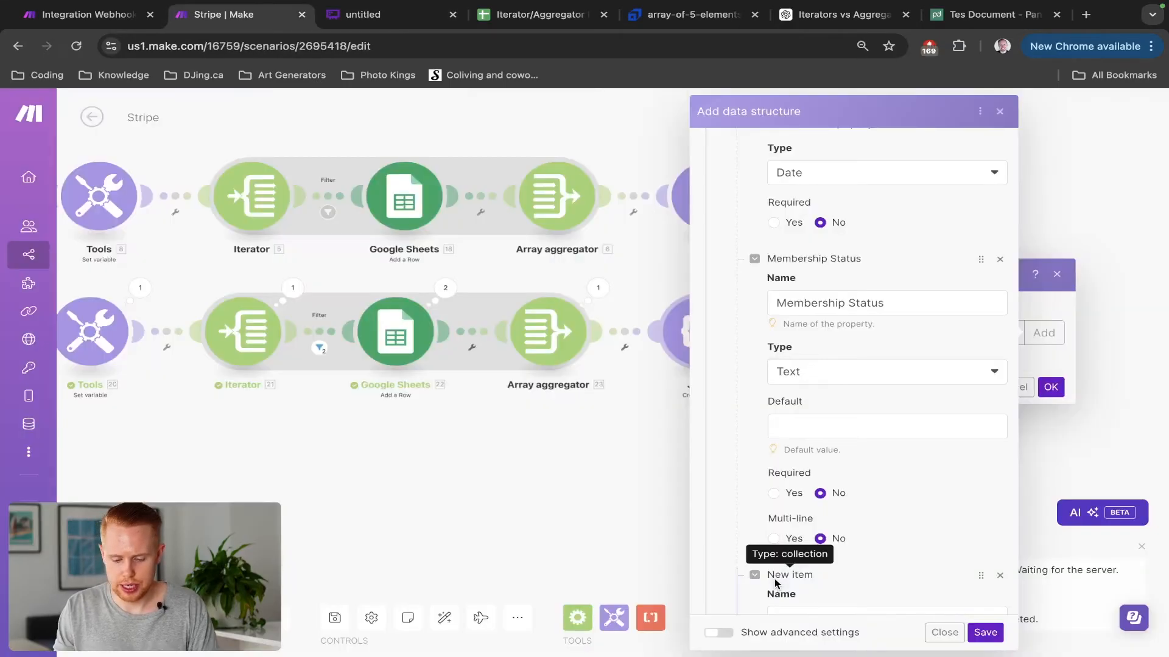
pyautogui.scroll(-3, 773, 578)
pyautogui.click(798, 463)
pyautogui.write('Tags')
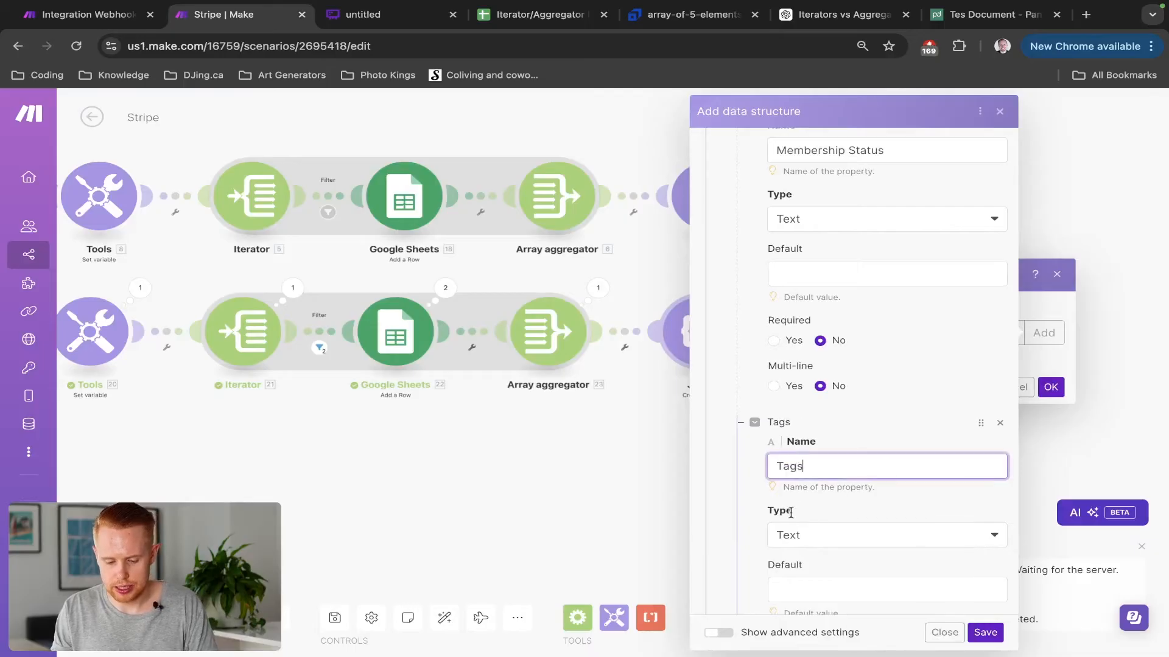
pyautogui.scroll(-1, 791, 512)
pyautogui.click(829, 484)
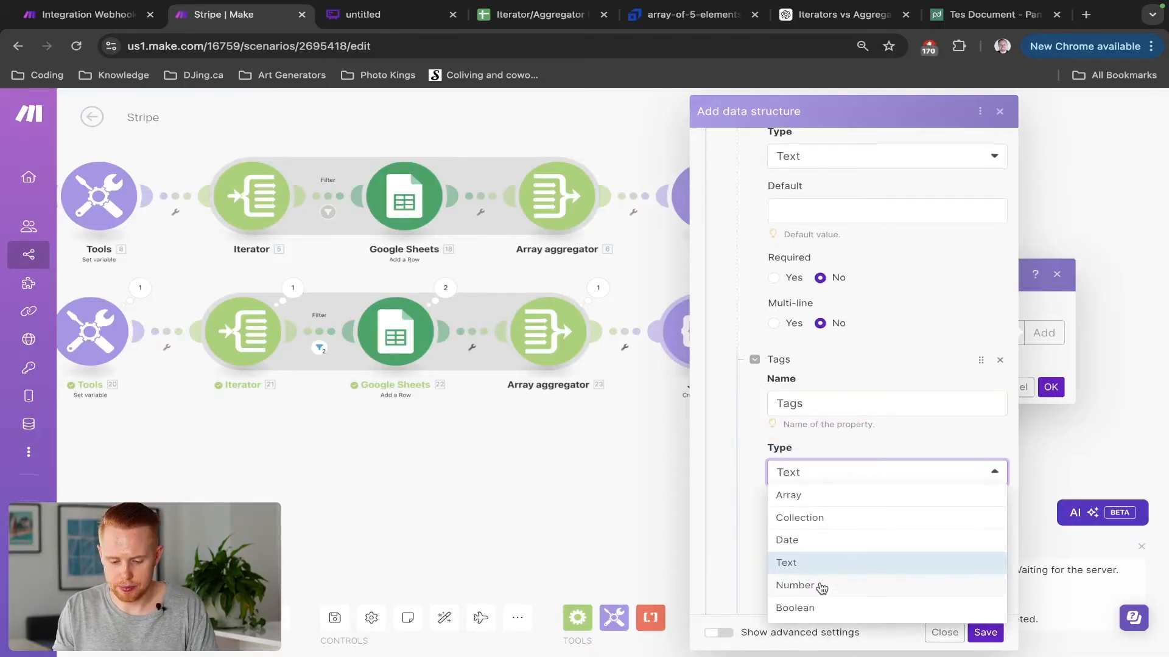
pyautogui.click(801, 496)
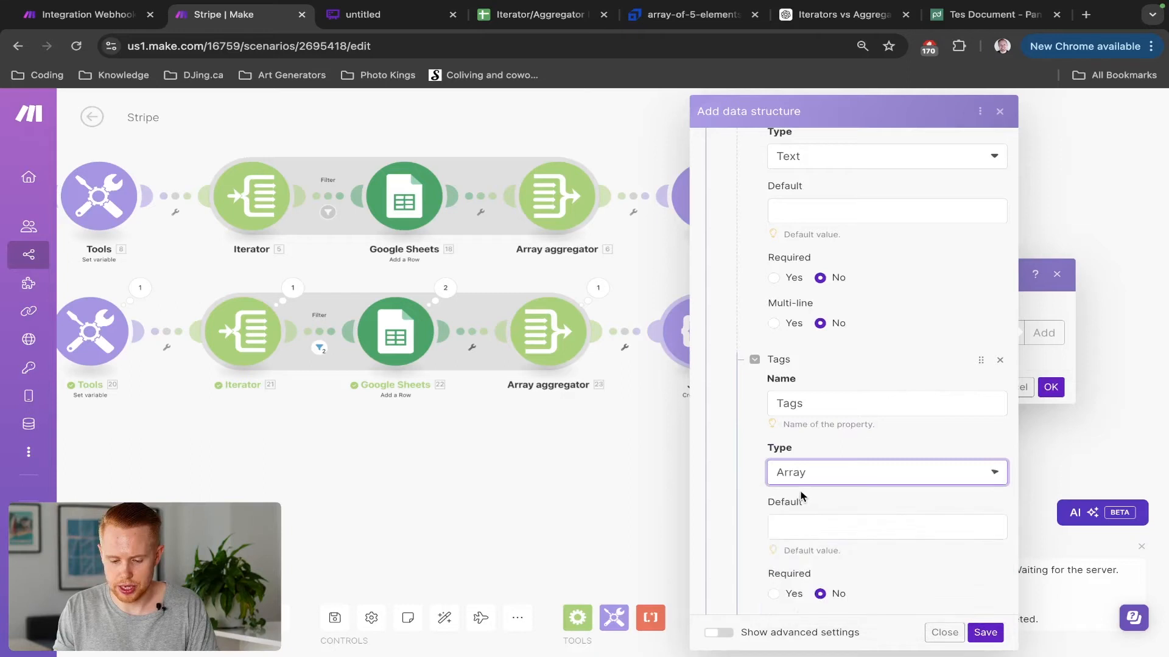
pyautogui.click(984, 633)
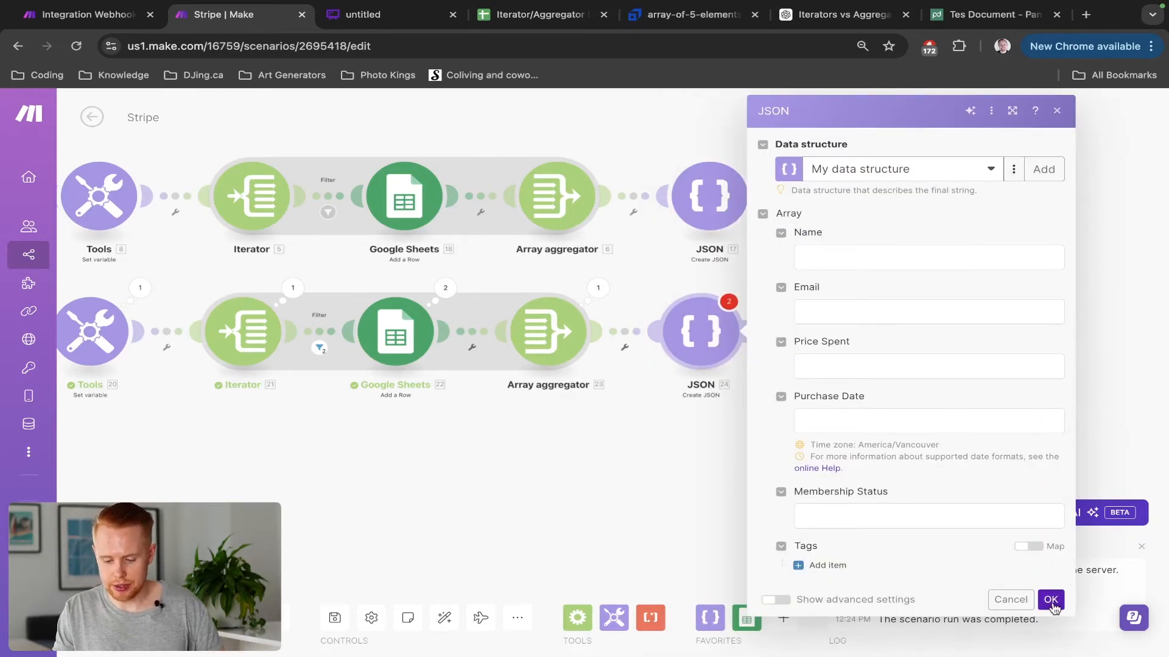
pyautogui.click(1051, 600)
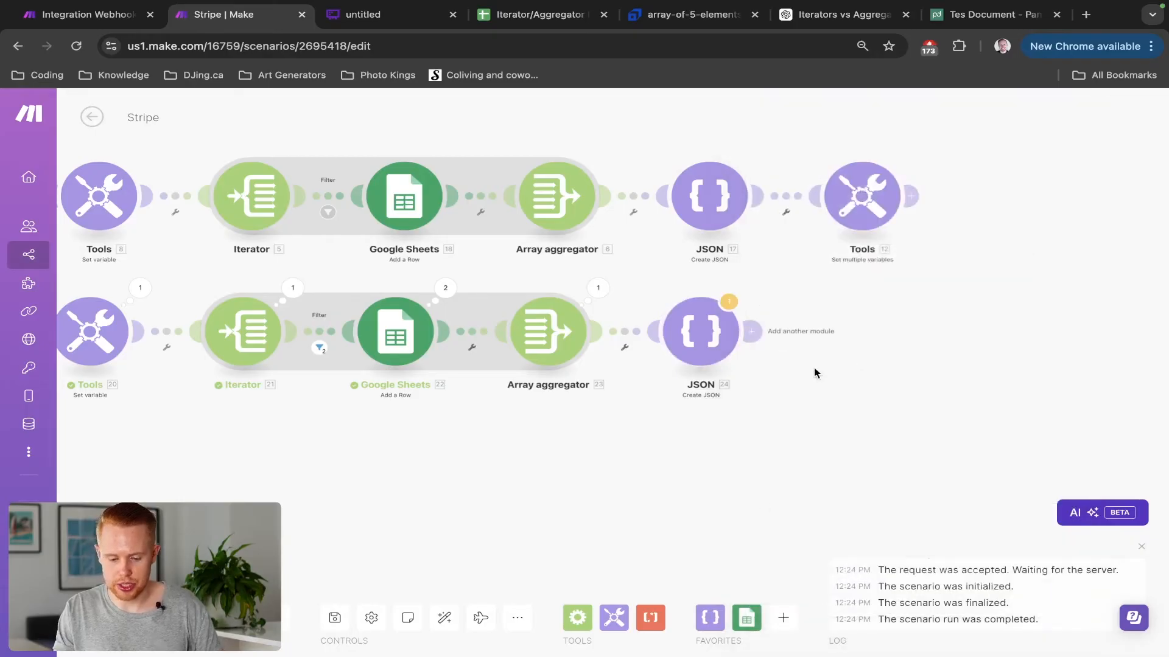
# Examine the target structure types offered by the lower flow's Array aggregator, before and after a scenario run
pyautogui.click(550, 331)
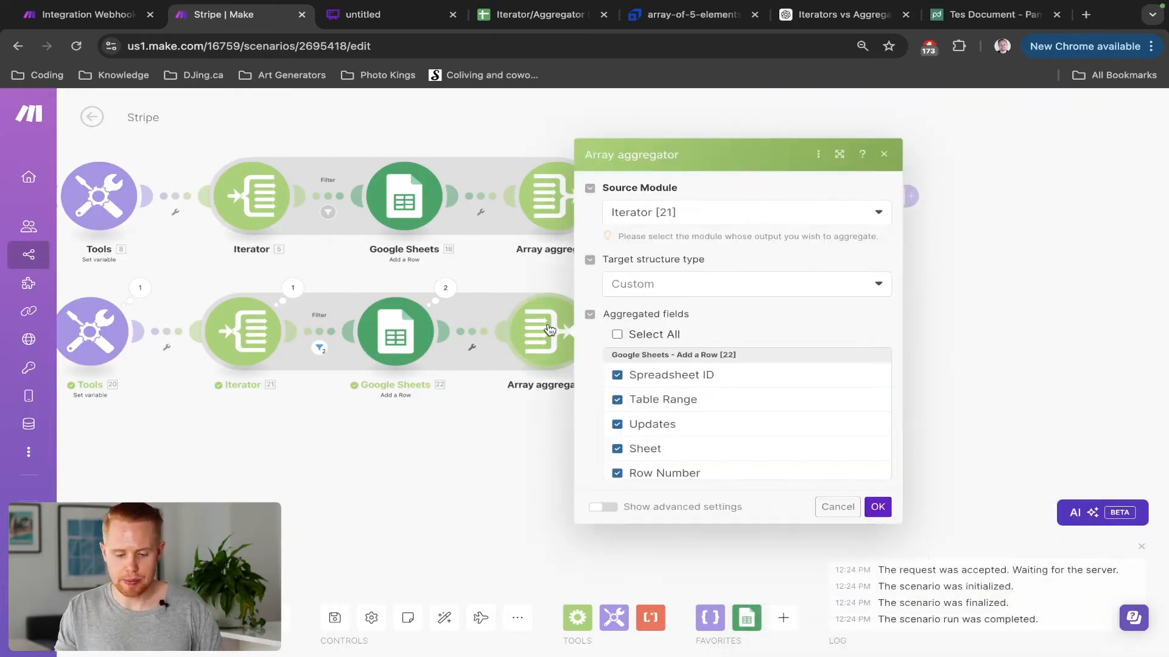
pyautogui.click(655, 292)
pyautogui.click(658, 292)
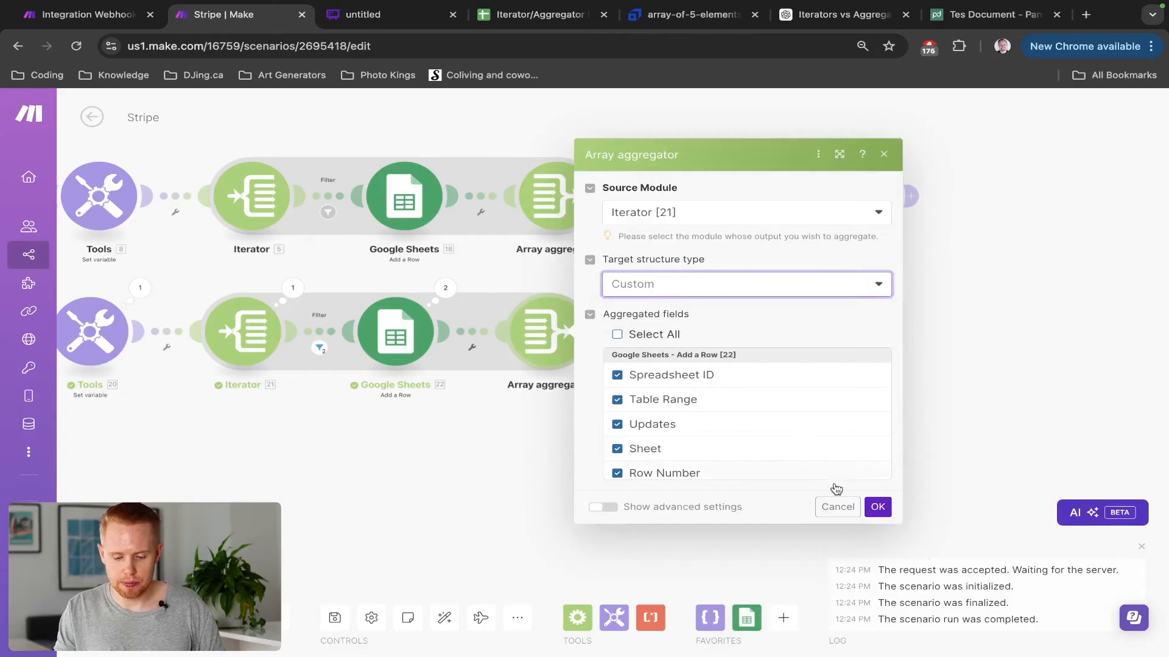
pyautogui.click(743, 289)
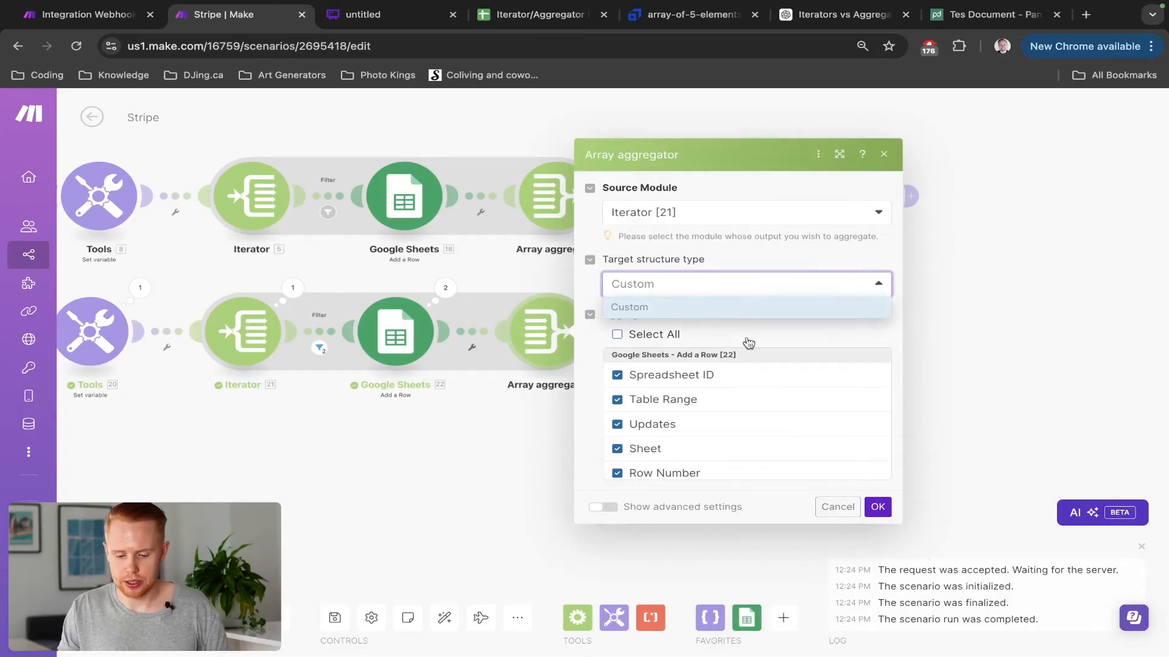
pyautogui.click(834, 506)
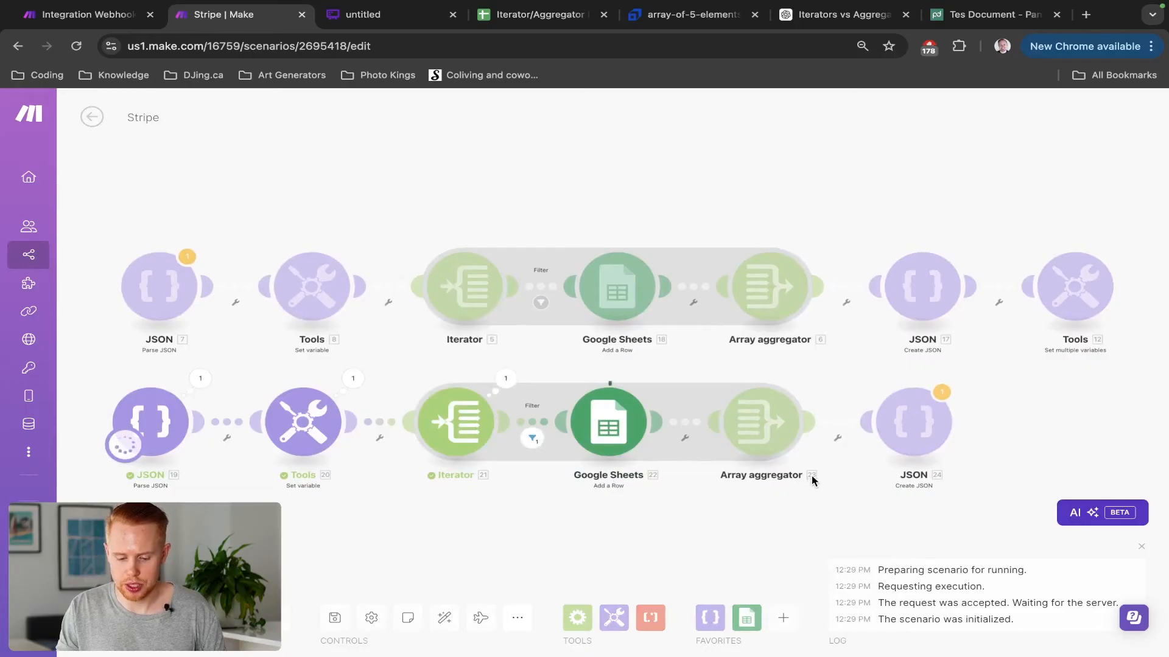
pyautogui.click(770, 434)
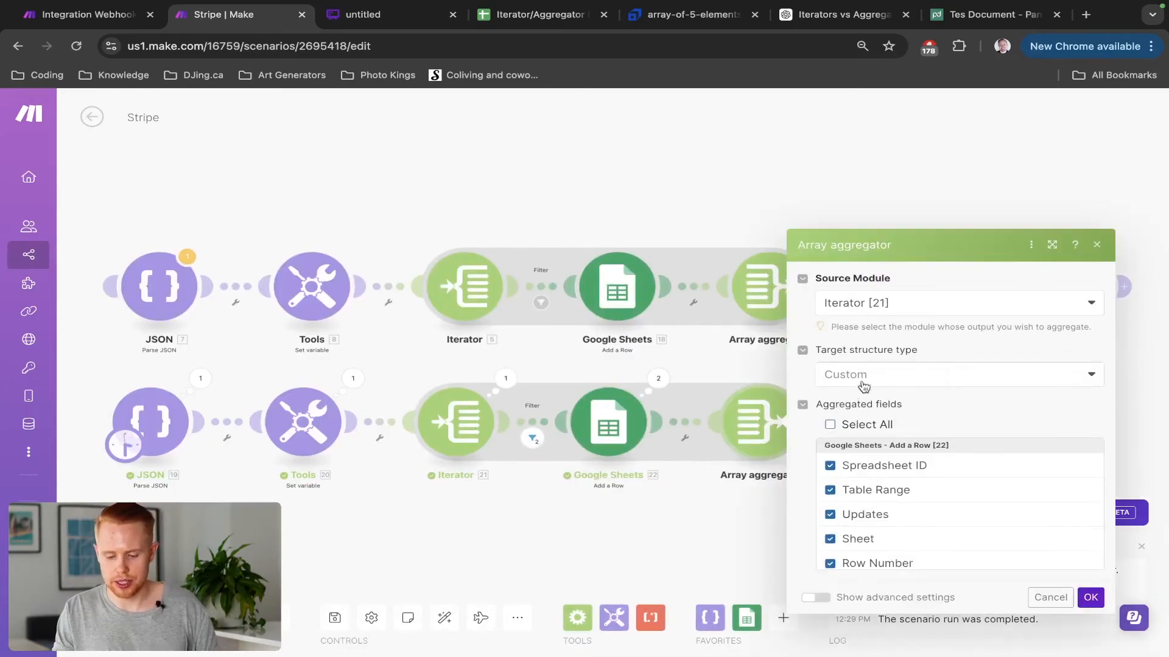
pyautogui.click(864, 382)
pyautogui.click(865, 383)
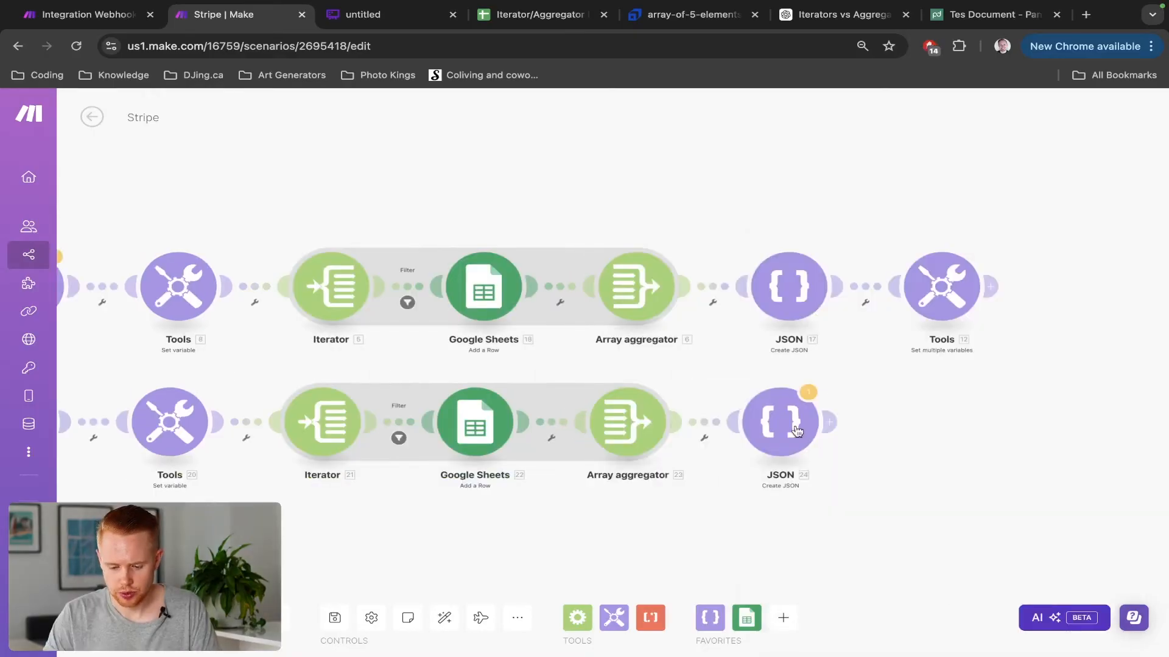
# Edit the lower Create JSON module's data structure so that New Array Structure has type Array with items of type Collection
pyautogui.click(788, 440)
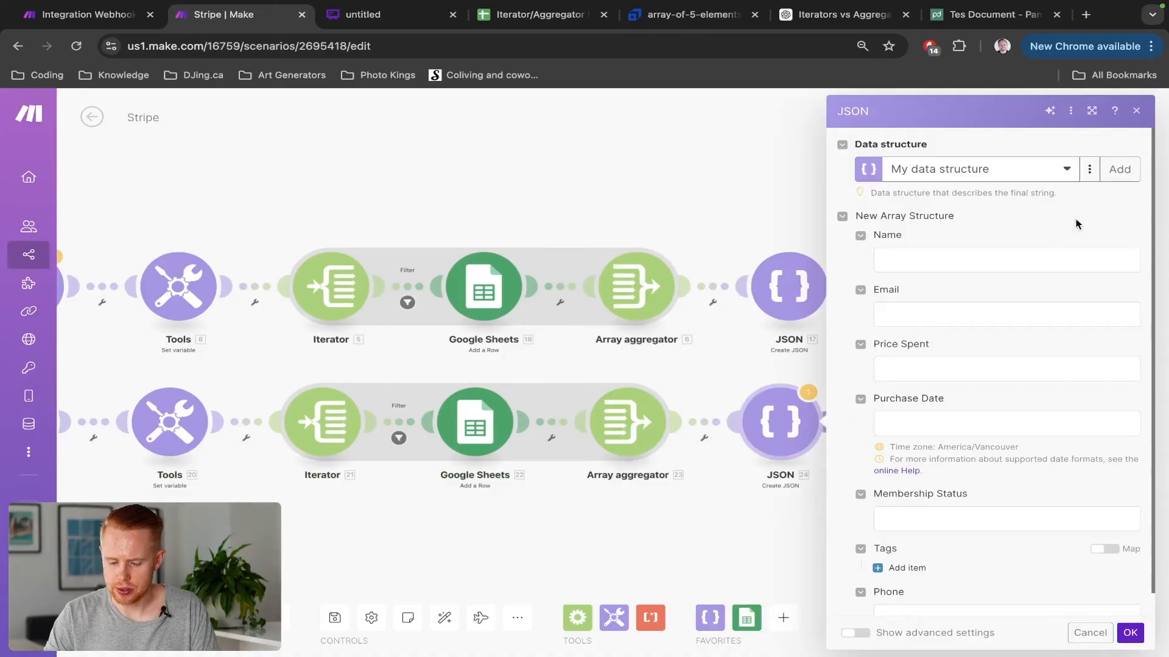
pyautogui.click(1089, 173)
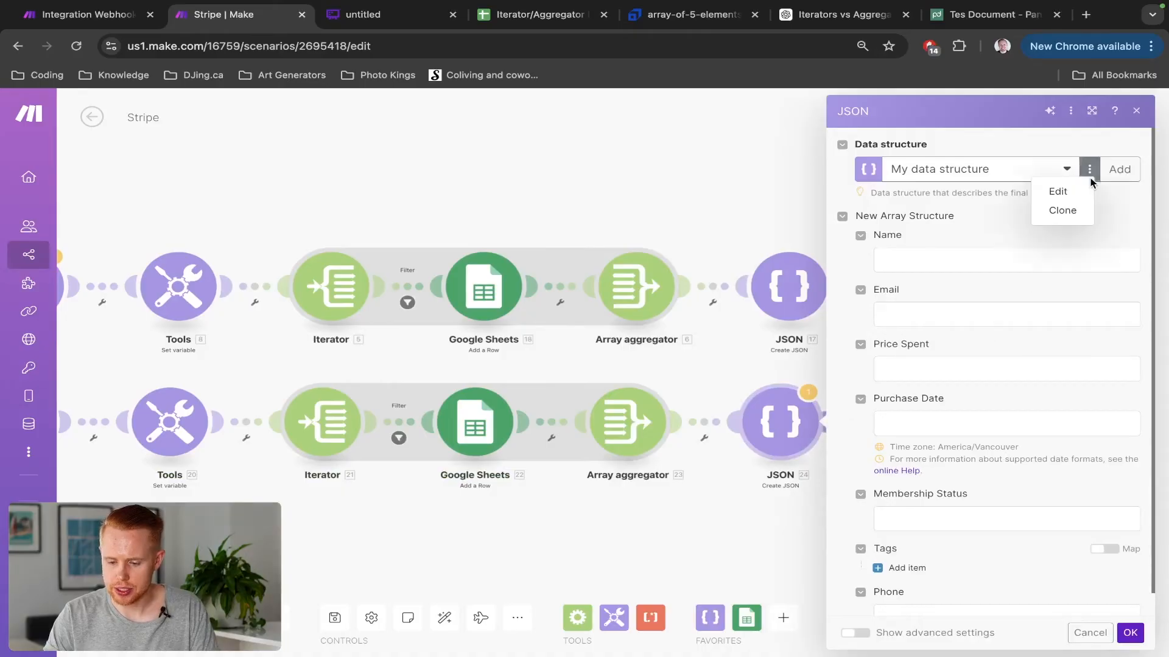
pyautogui.click(1060, 191)
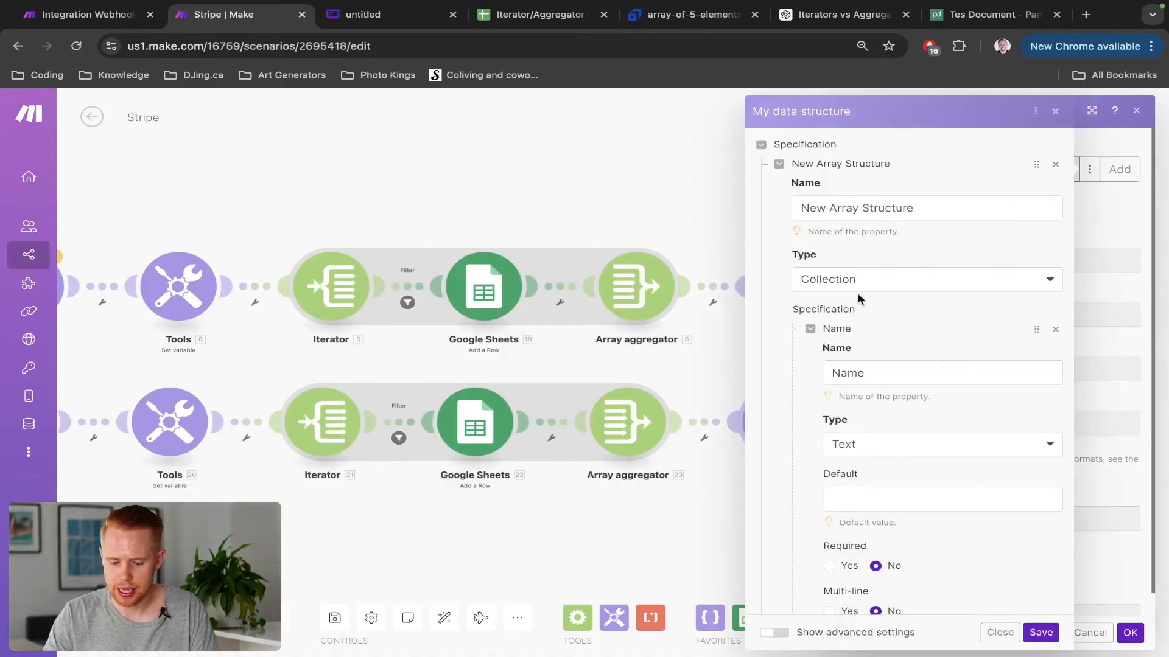
pyautogui.click(802, 279)
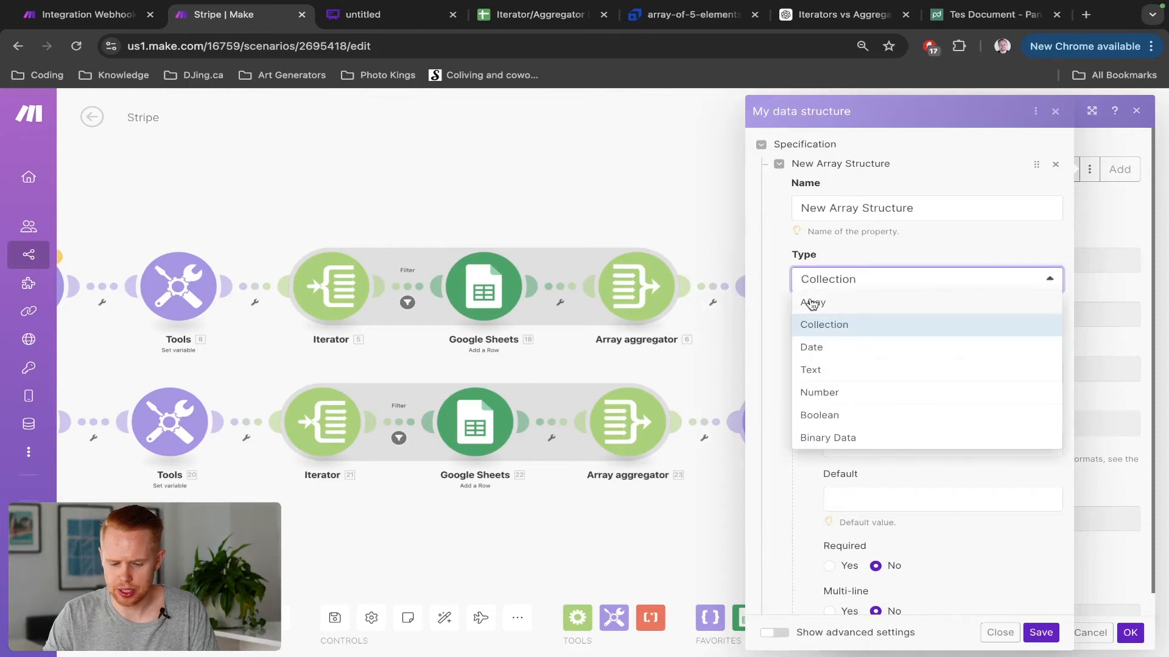
pyautogui.click(811, 304)
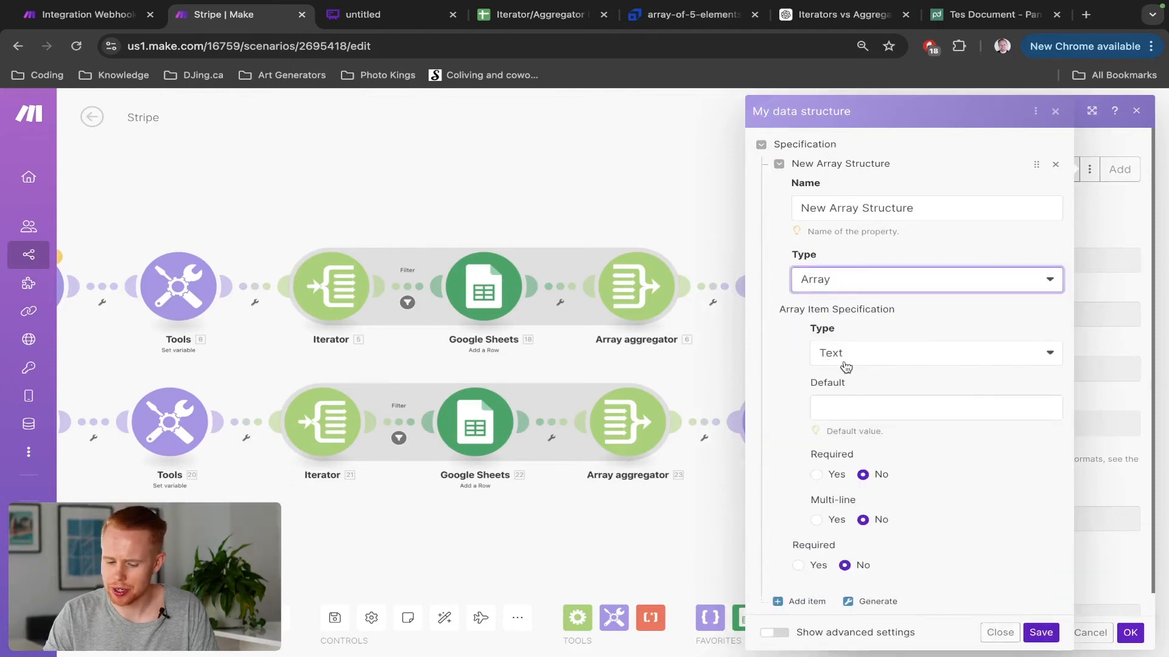
pyautogui.click(845, 364)
pyautogui.click(841, 405)
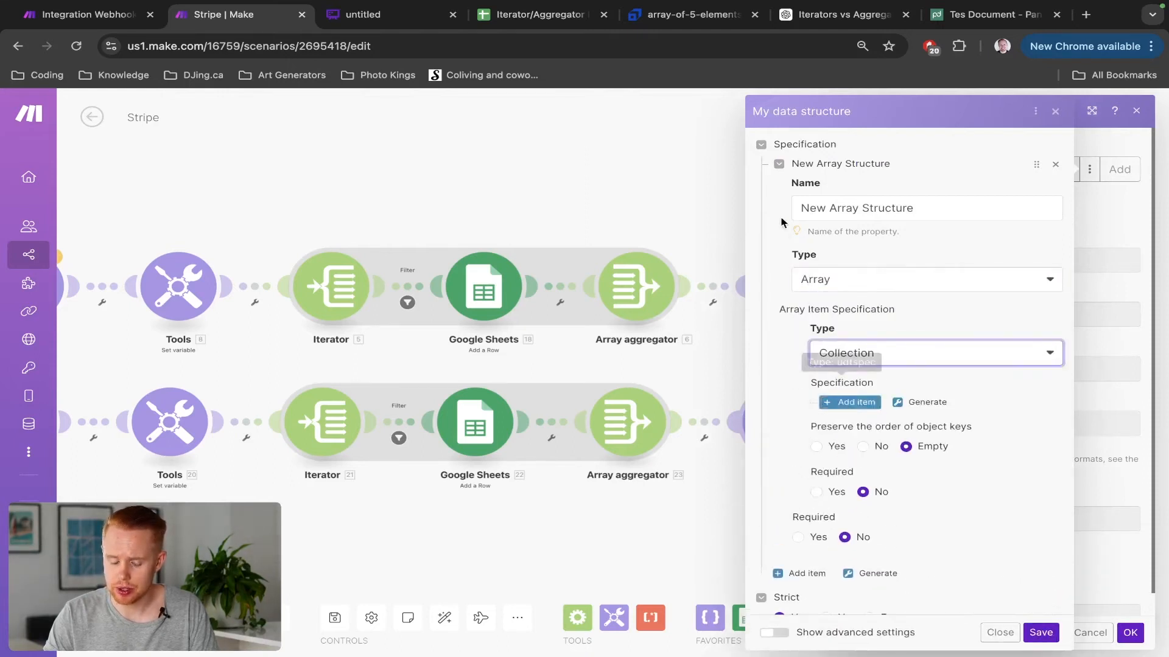
# Check the sample object's keys in Whimsical and add a Text property named Name to the array's collection specification
pyautogui.scroll(-1, 909, 409)
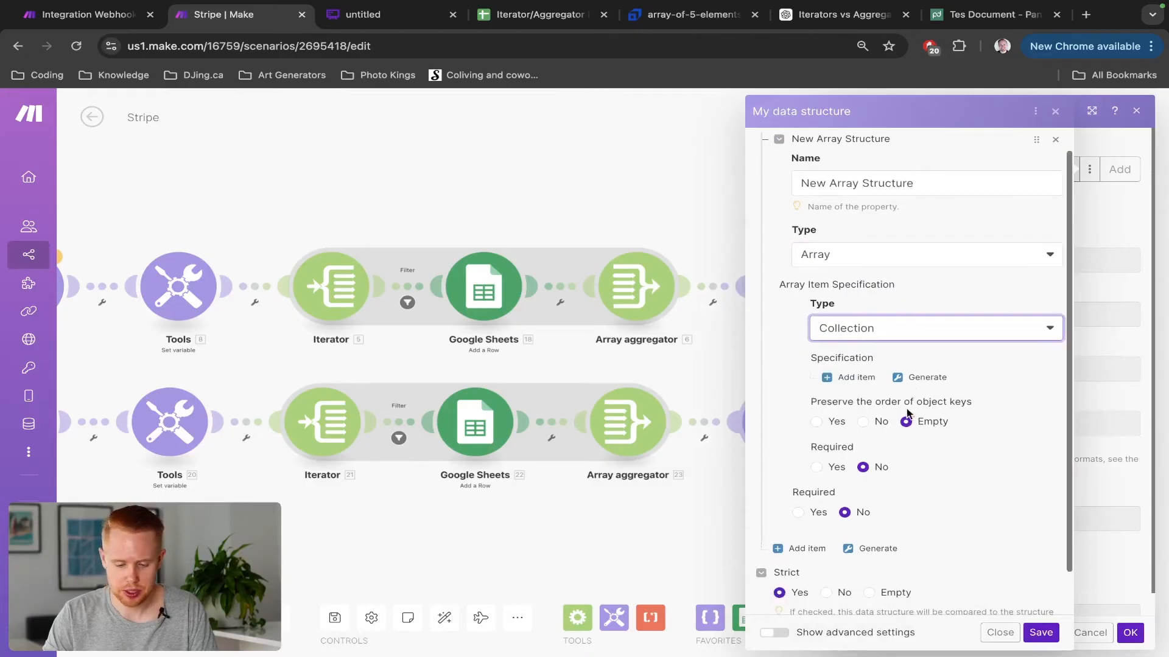
pyautogui.click(859, 378)
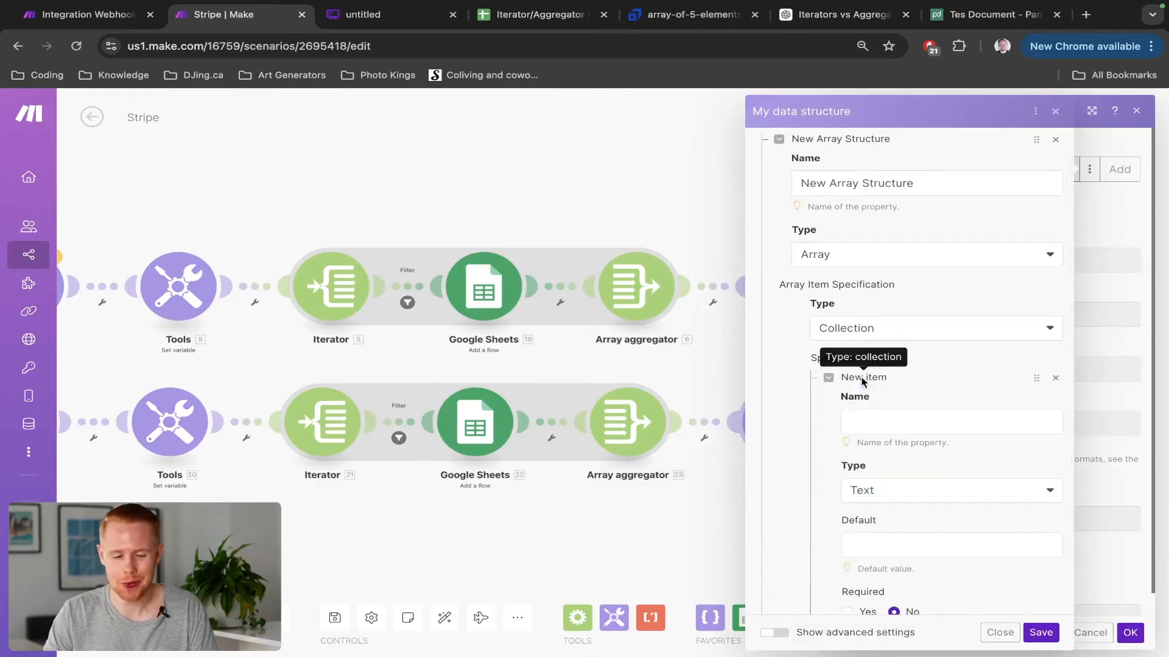
pyautogui.hotkey('ctrl', 'Tab')
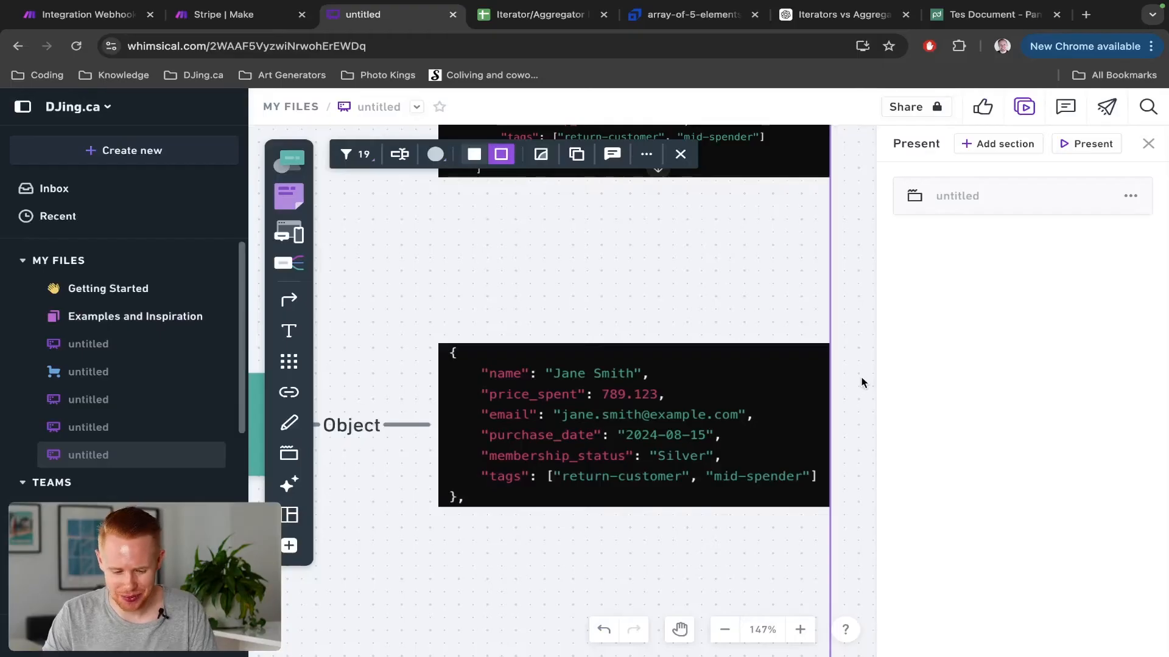
pyautogui.hotkey('ctrl', 'shift', 'Tab')
pyautogui.click(885, 420)
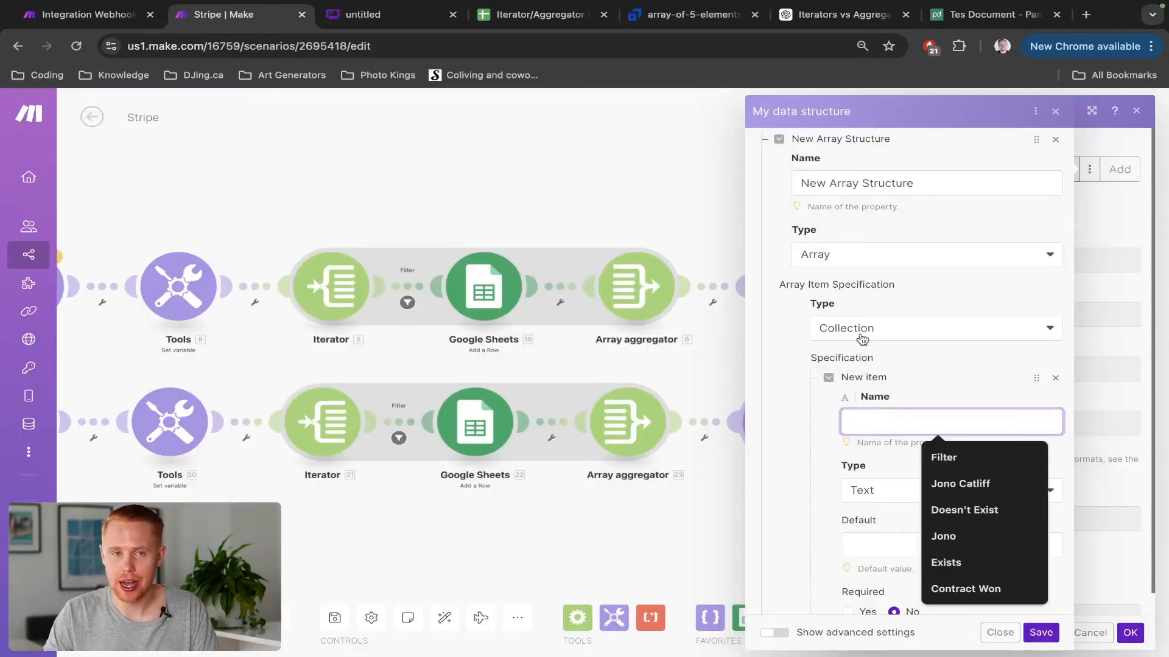
pyautogui.hotkey('ctrl', 'Tab')
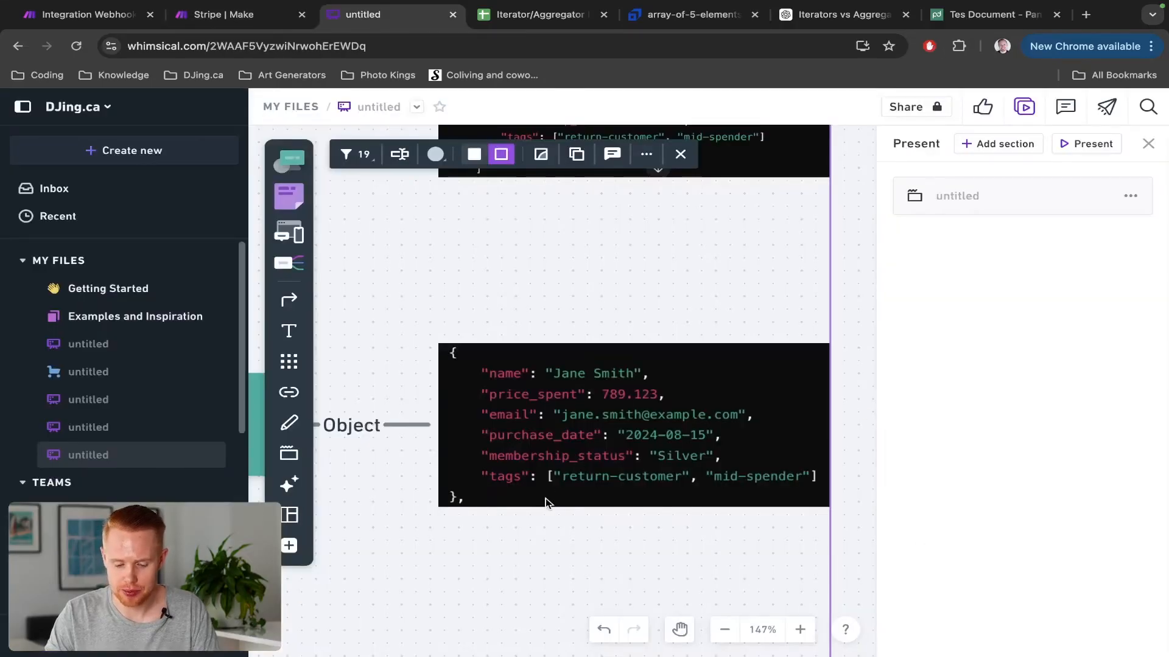
pyautogui.hotkey('ctrl', 'shift', 'Tab')
pyautogui.write('ame')
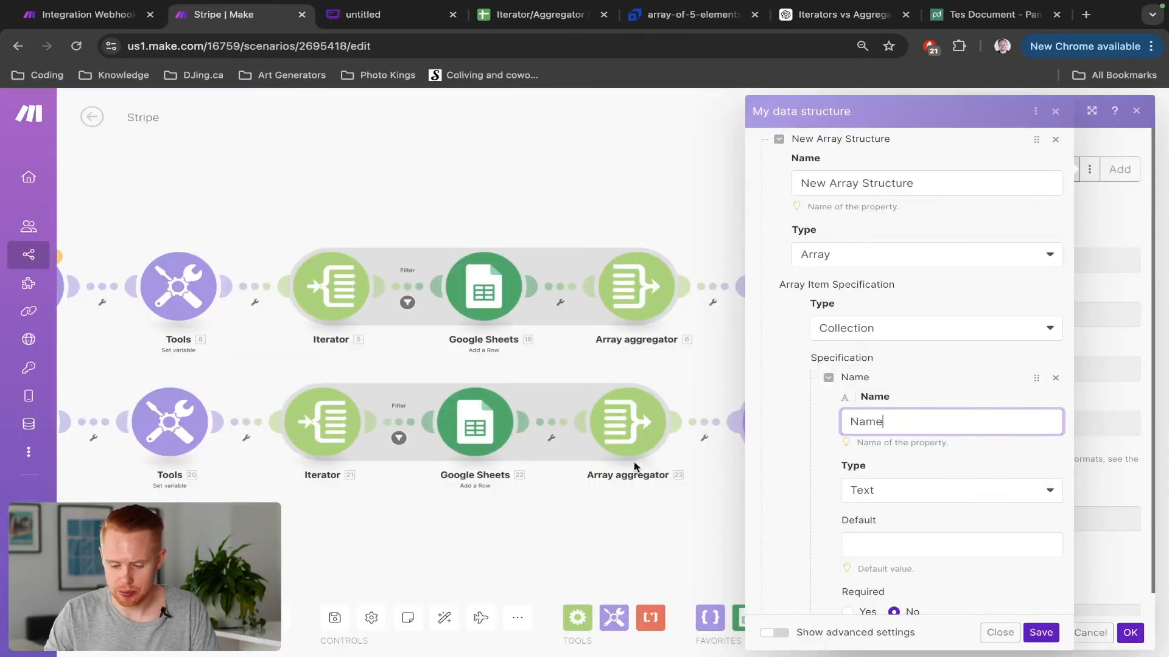
# Add a second Text property named Email to the collection specification, after Name
pyautogui.scroll(-2, 816, 448)
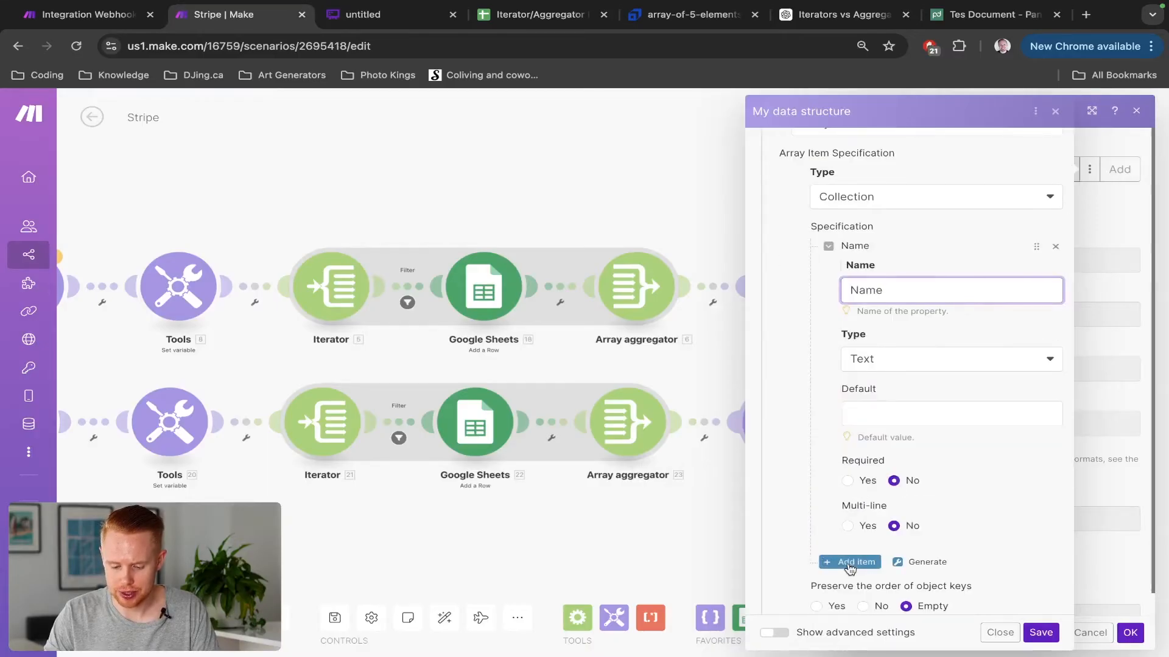
pyautogui.click(850, 563)
pyautogui.scroll(-2, 849, 535)
pyautogui.click(866, 487)
pyautogui.write('Email')
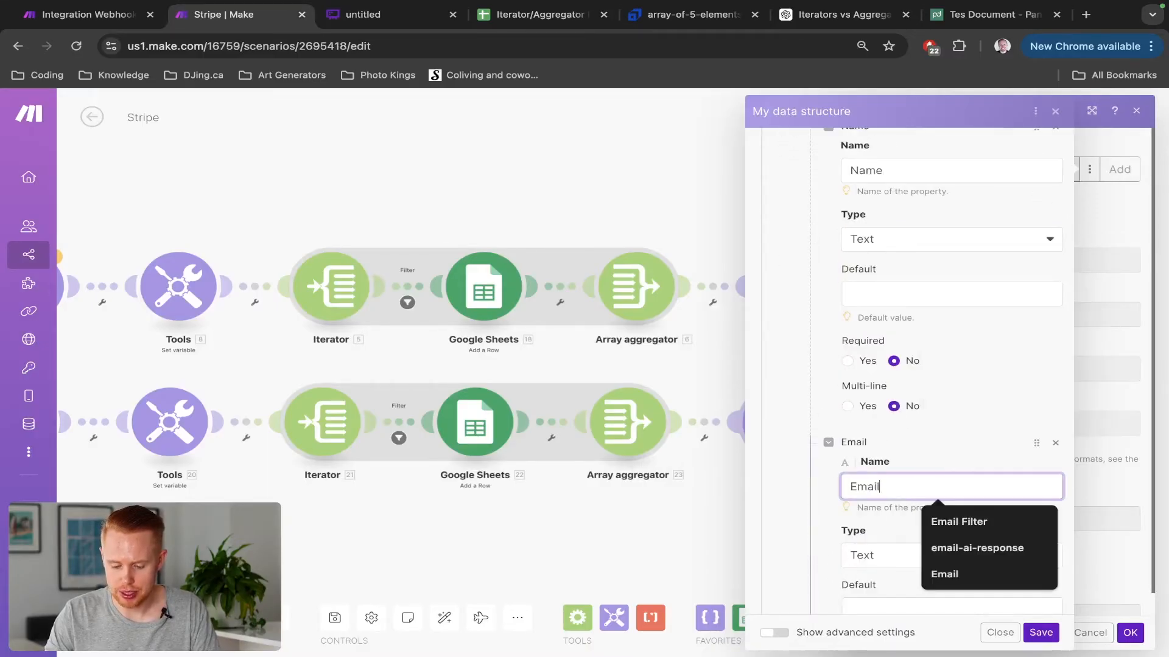
# Add a property named Price after Email in the collection specification and set its type to Number
pyautogui.scroll(-3, 867, 491)
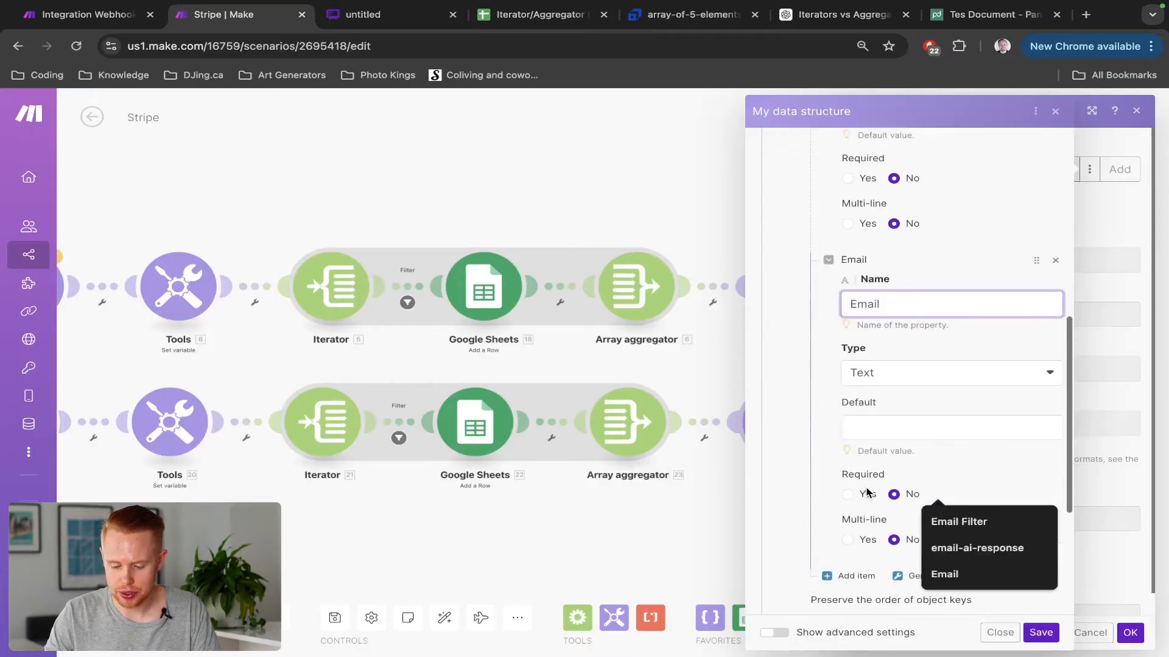
pyautogui.click(849, 576)
pyautogui.scroll(-3, 849, 548)
pyautogui.click(861, 451)
pyautogui.write('Price')
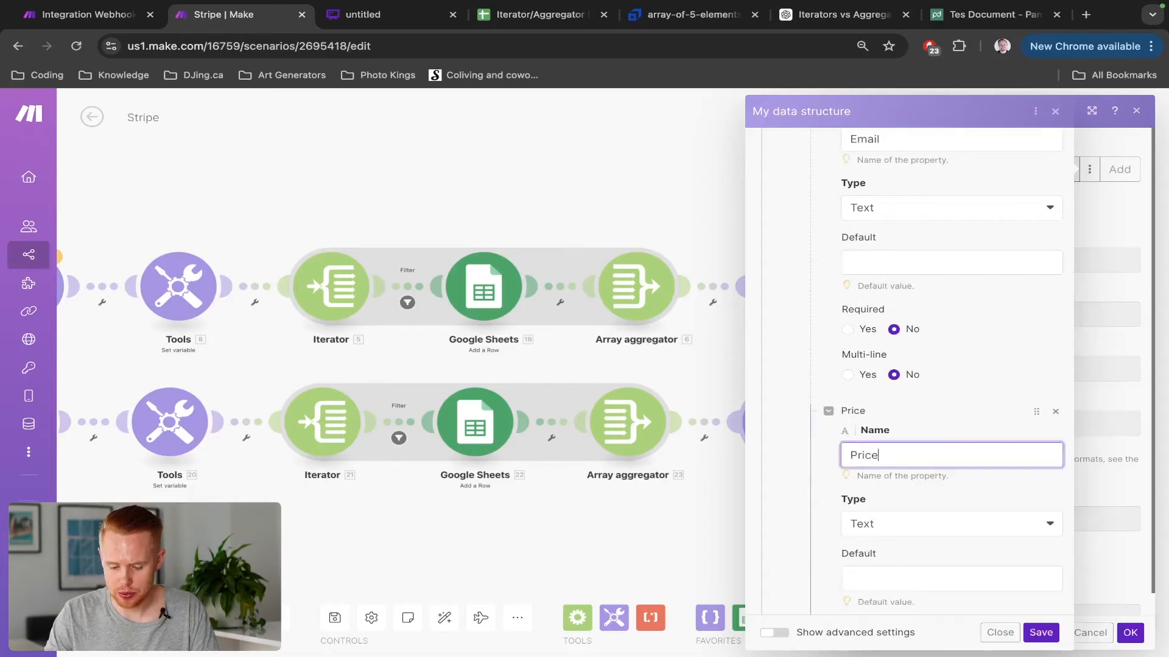
pyautogui.scroll(-3, 864, 447)
pyautogui.click(875, 365)
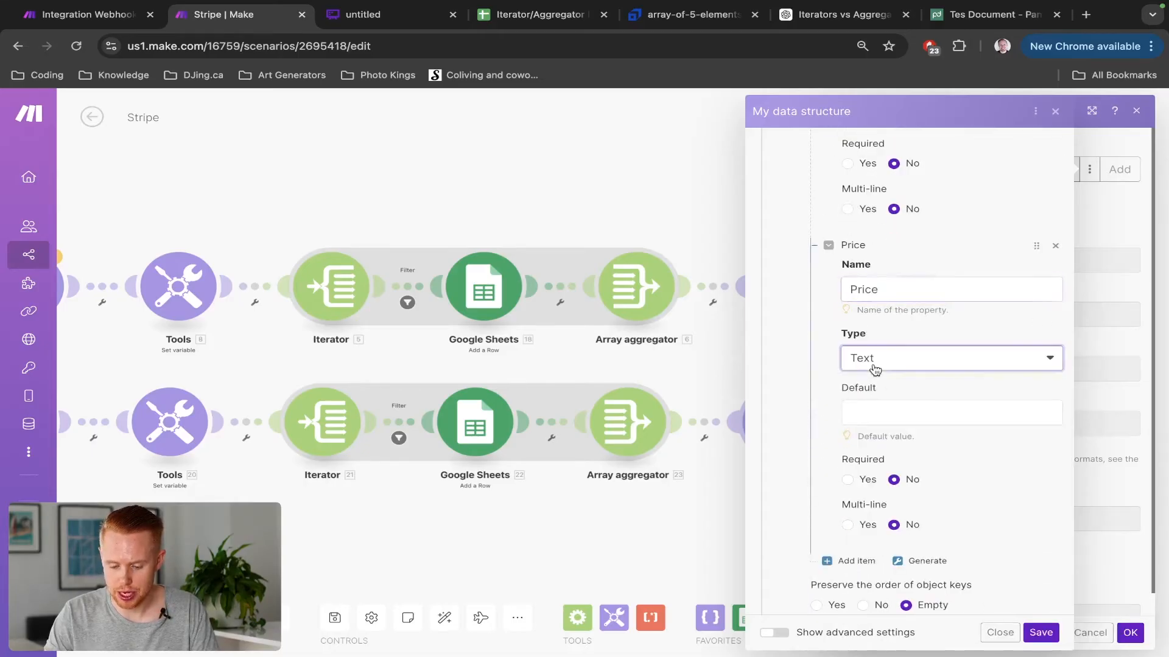
pyautogui.click(870, 473)
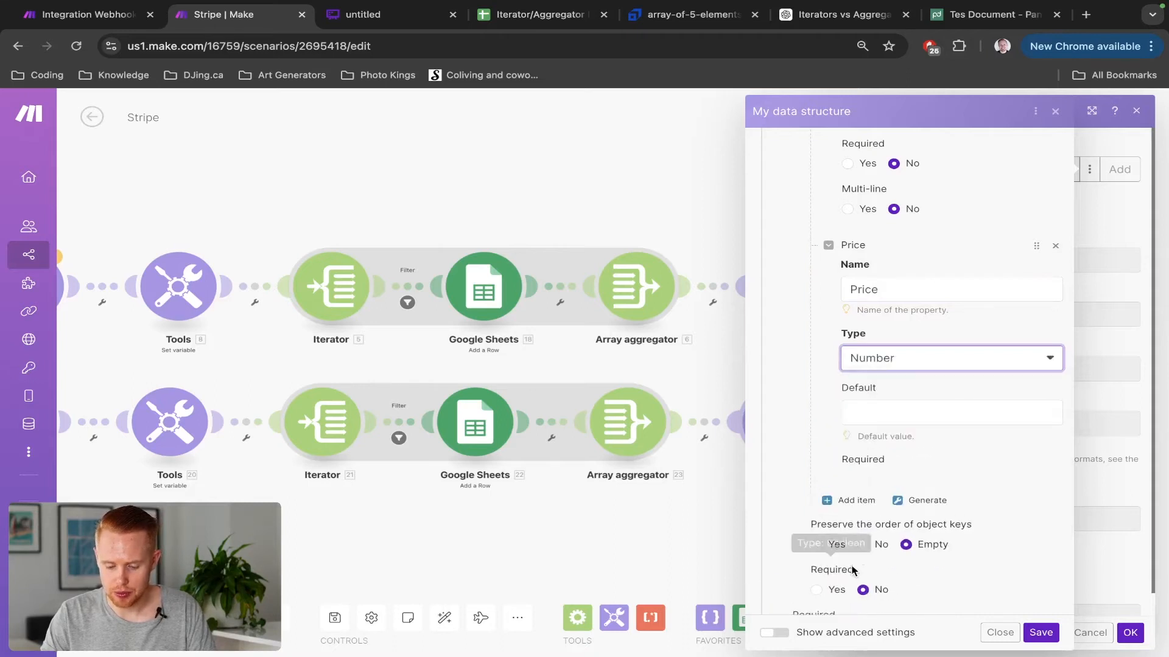
# Add a property named Date Purchased after Price in the collection specification and set its type to Date
pyautogui.click(852, 516)
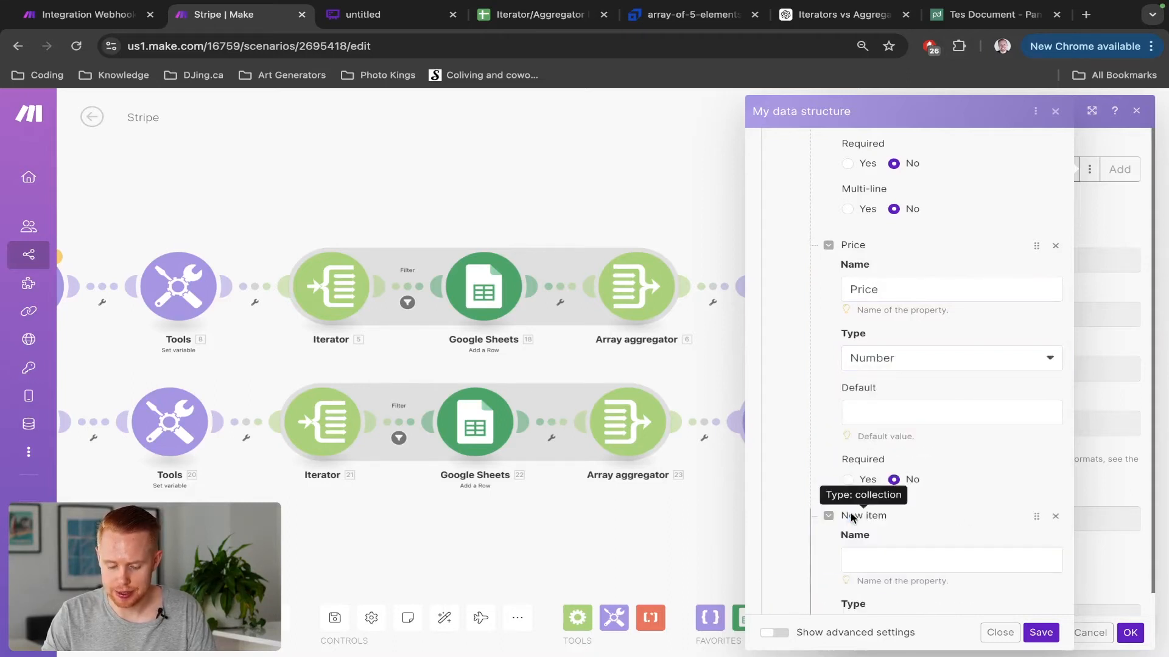
pyautogui.scroll(-2, 852, 475)
pyautogui.click(866, 447)
pyautogui.write('Date Purchased')
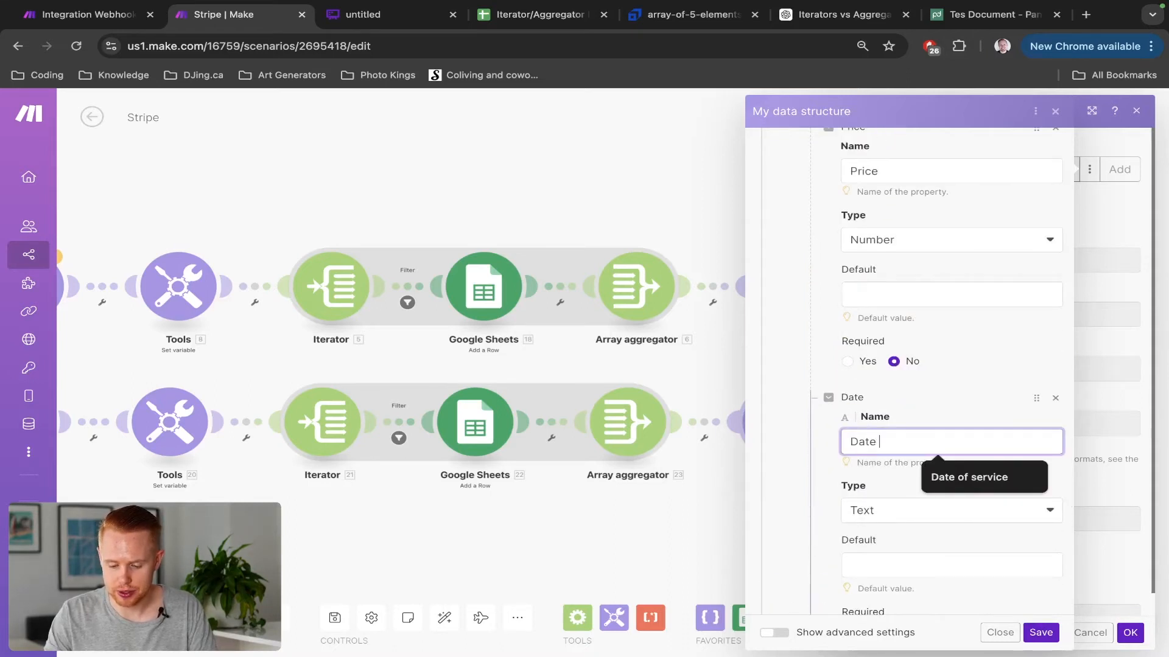
pyautogui.click(882, 517)
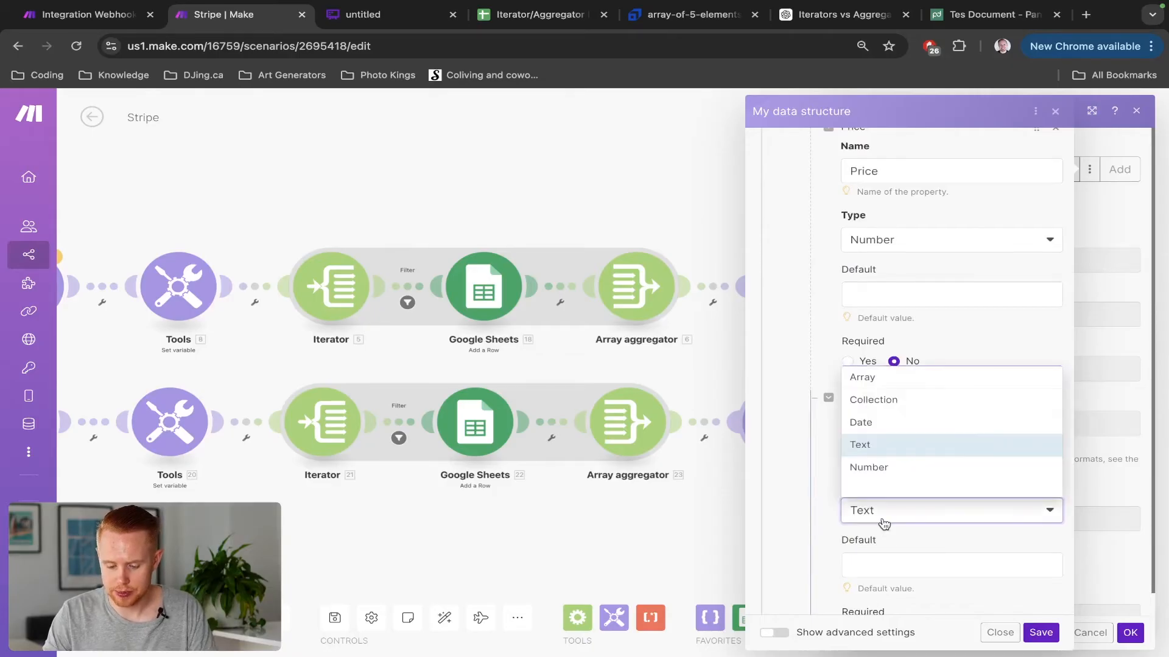
pyautogui.click(875, 429)
# Check the sample object's remaining keys in Whimsical and add a Text property named Membership Status after Date Purchased
pyautogui.scroll(-3, 874, 435)
pyautogui.click(849, 389)
pyautogui.hotkey('ctrl', 'Tab')
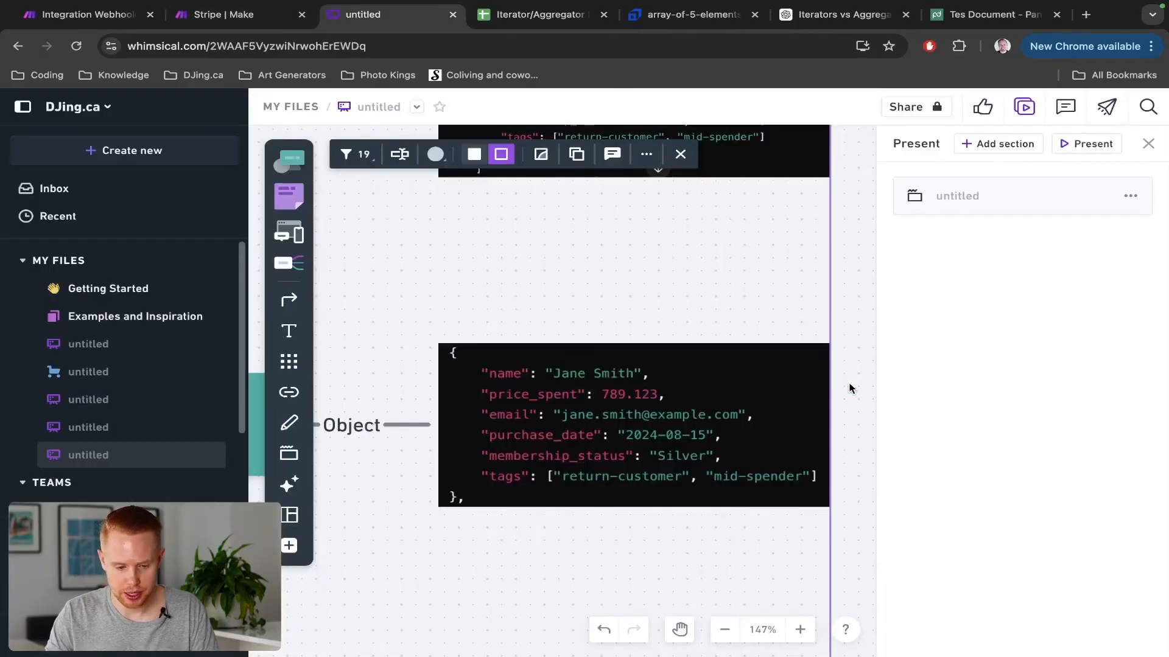
pyautogui.hotkey('ctrl', 'shift', 'Tab')
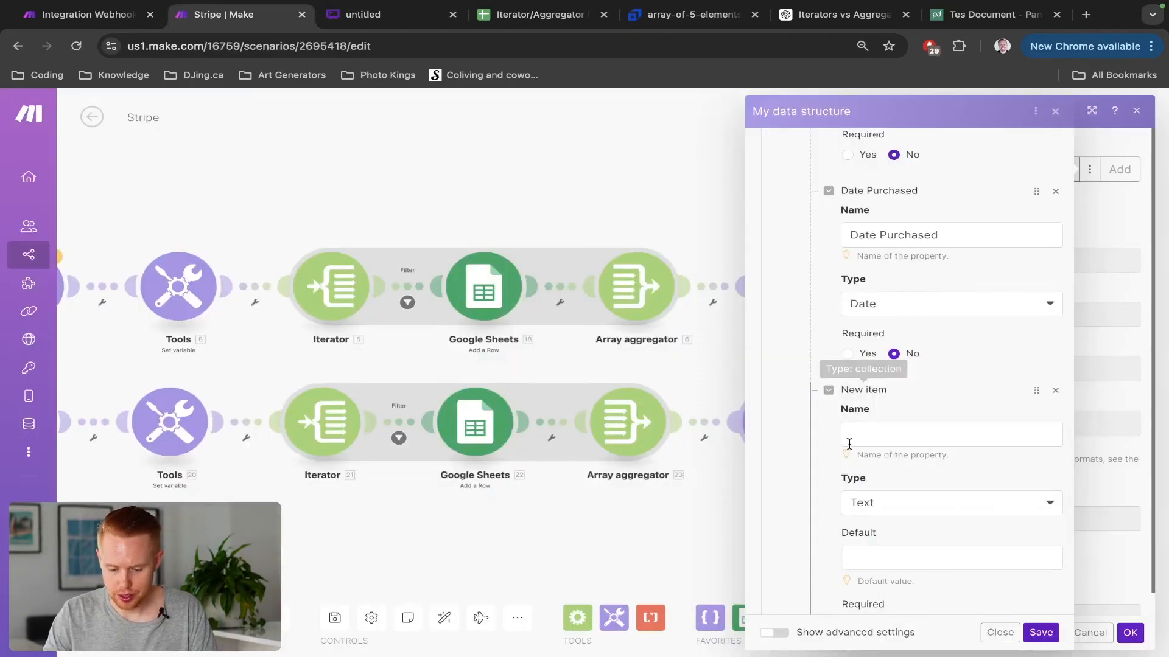
pyautogui.click(855, 446)
pyautogui.write('Members')
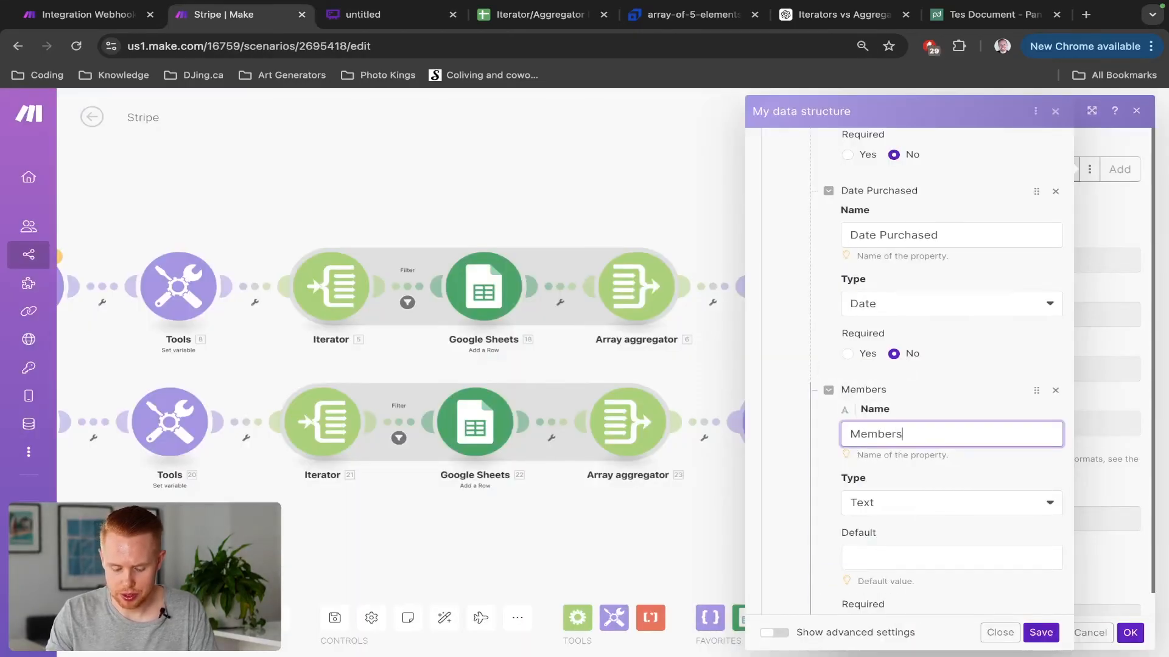
pyautogui.write('hip Status')
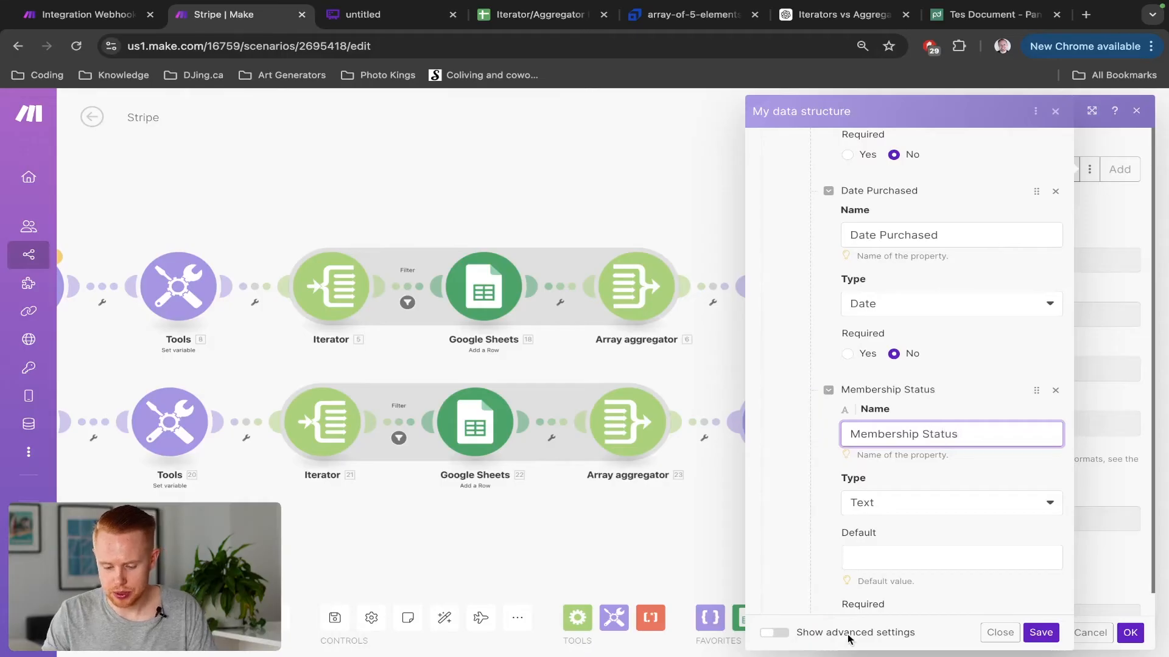
# Add an Array property named Tags to the collection, and save the data structure and the lower Create JSON module's settings
pyautogui.scroll(-5, 852, 524)
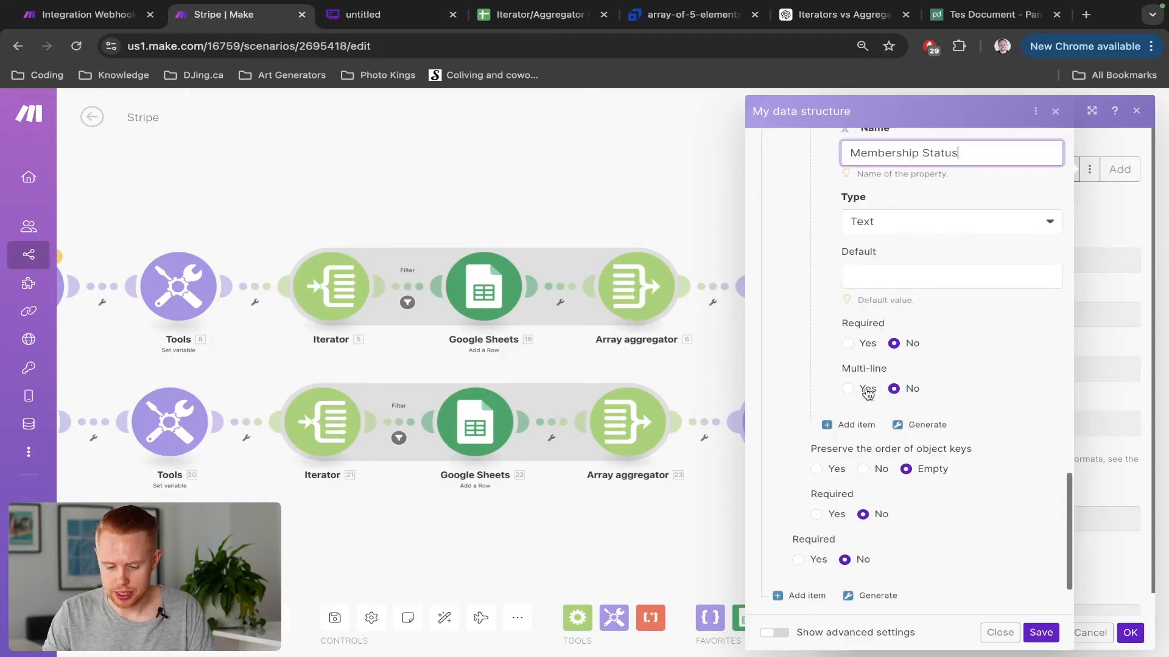
pyautogui.click(853, 425)
pyautogui.write('Tags')
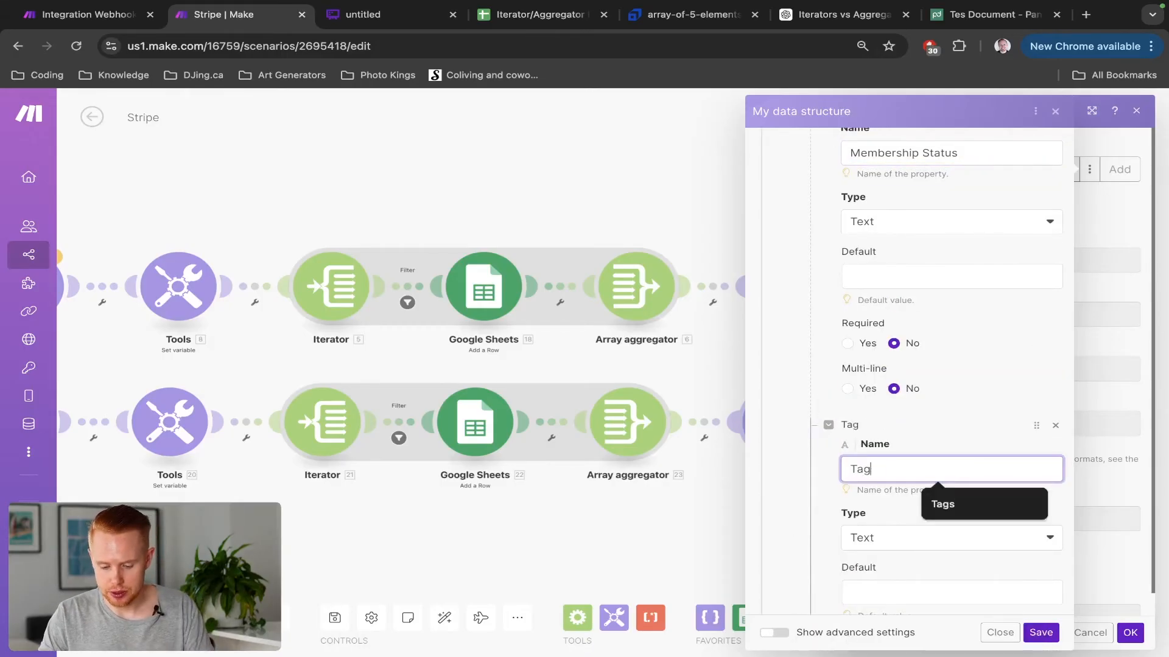
pyautogui.click(866, 539)
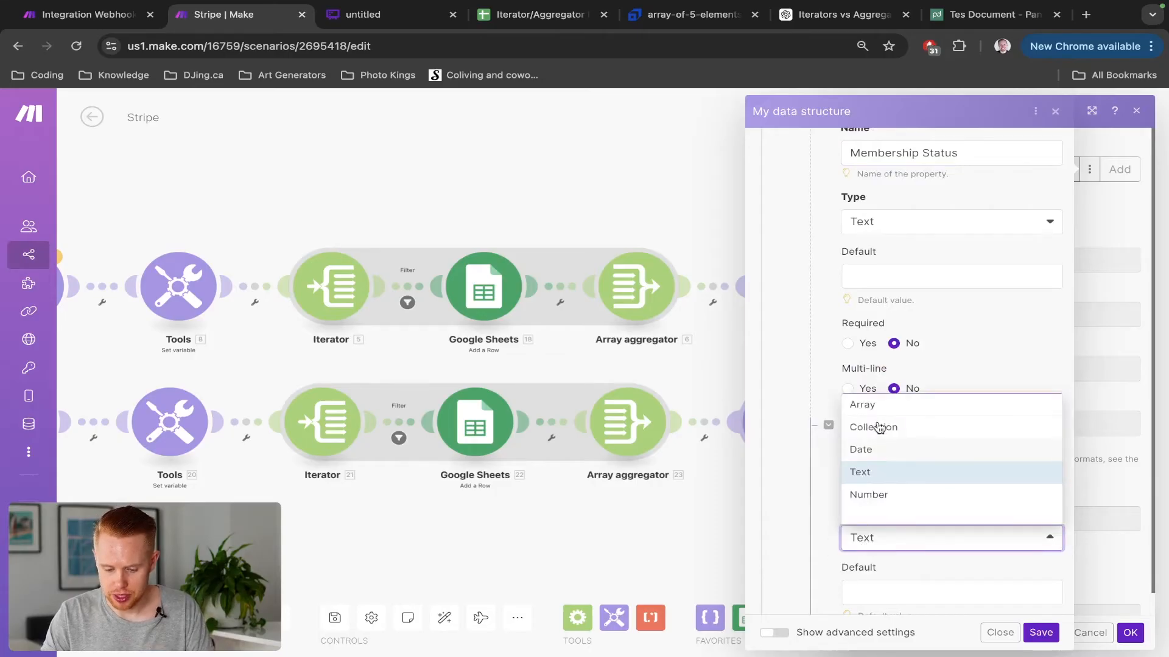
pyautogui.click(862, 405)
pyautogui.click(1041, 632)
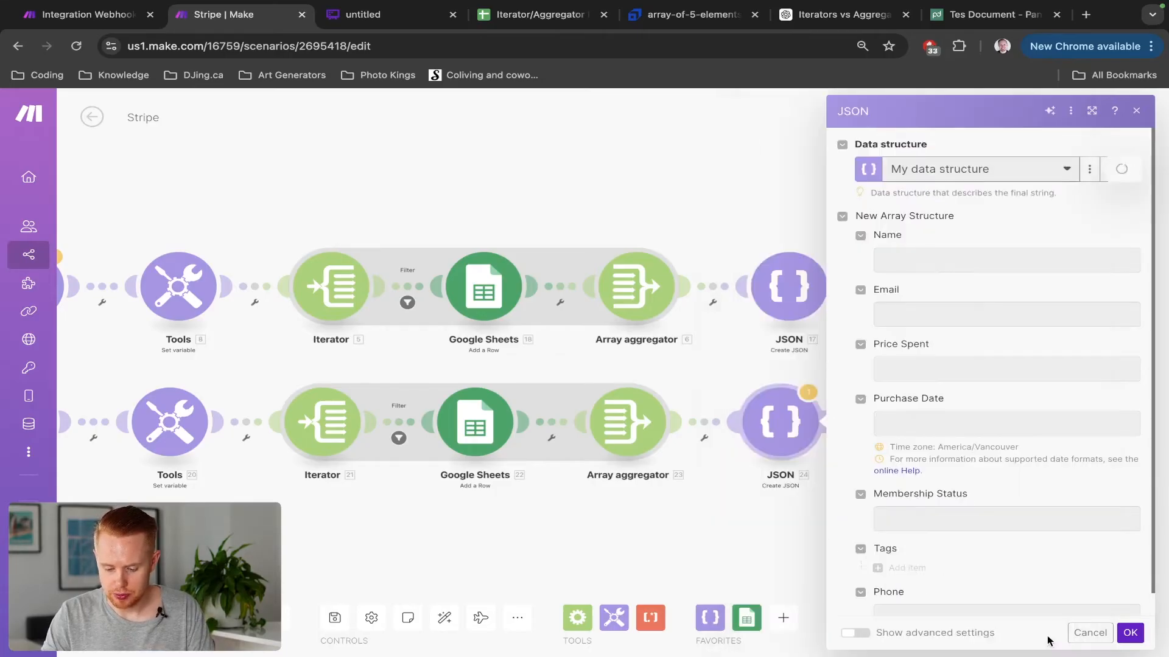
pyautogui.click(1130, 633)
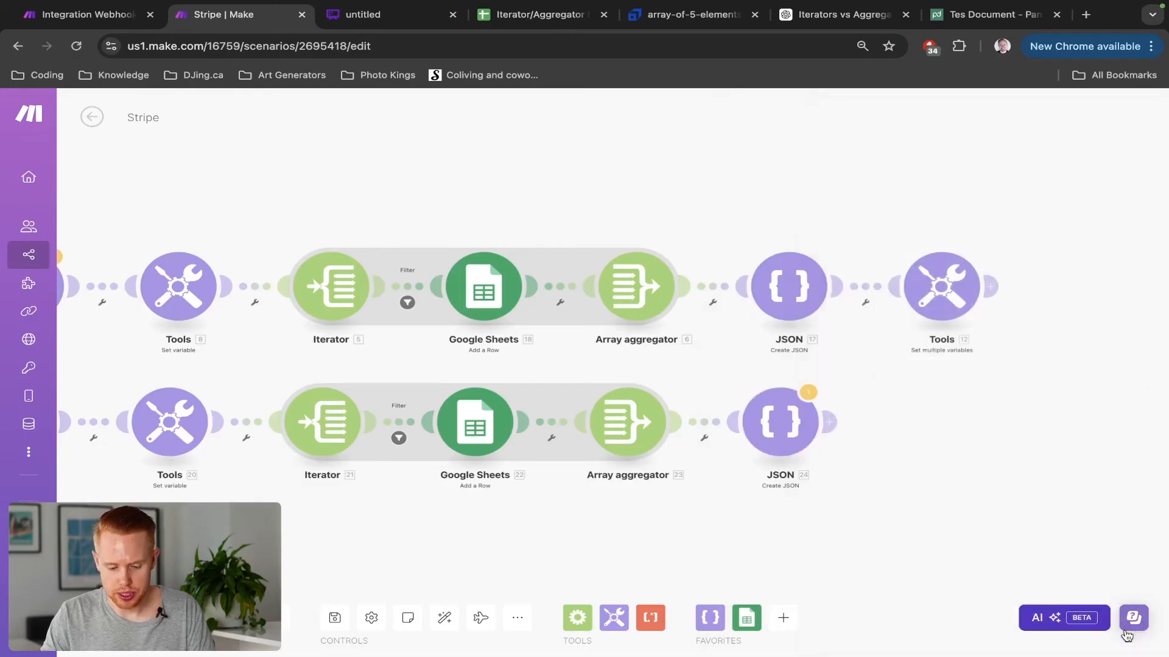
# Recheck the lower Array aggregator's target structure type options with the edited data structure, before and after running the scenario
pyautogui.moveTo(538, 494); pyautogui.dragTo(798, 483)
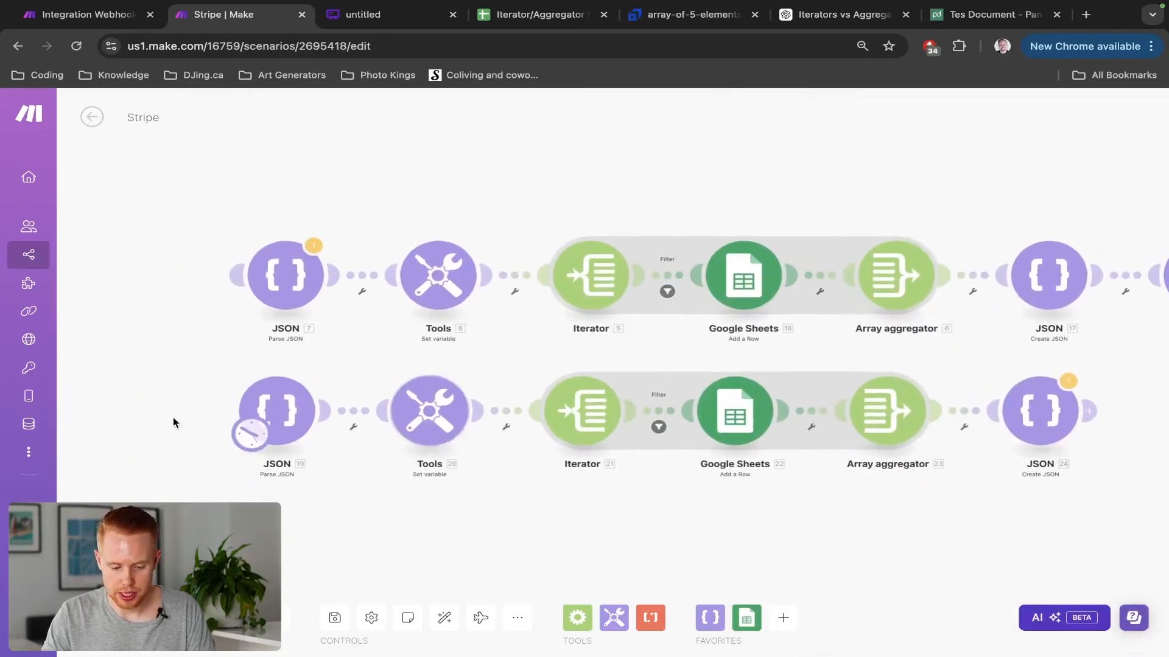
pyautogui.moveTo(987, 477); pyautogui.dragTo(838, 477)
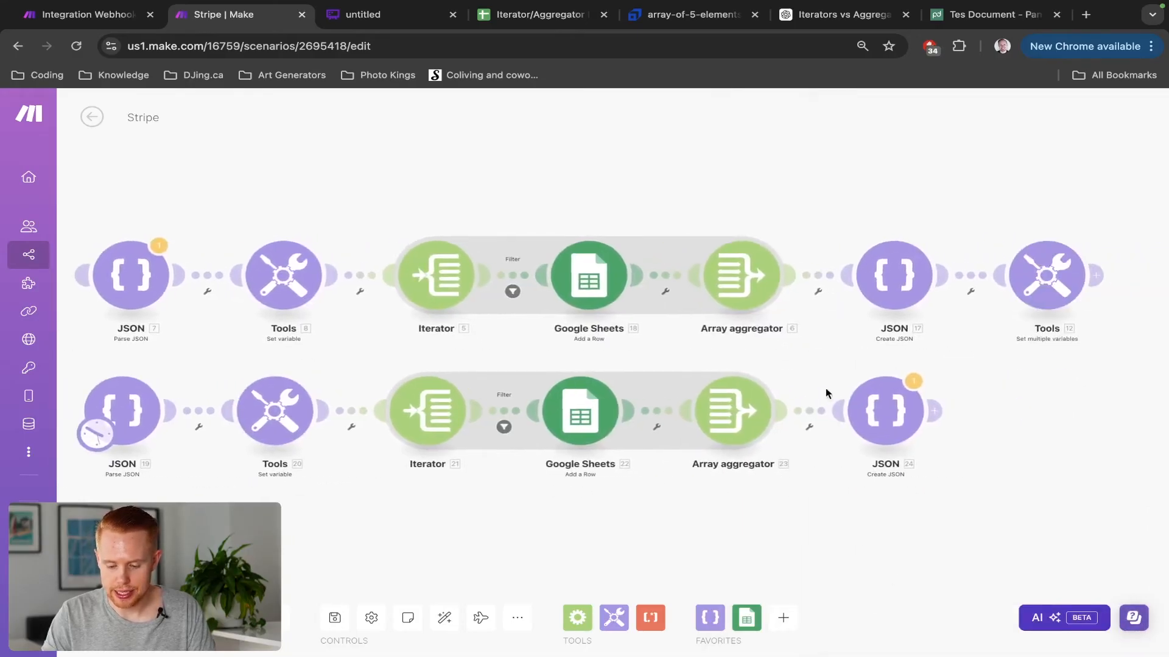
pyautogui.click(736, 426)
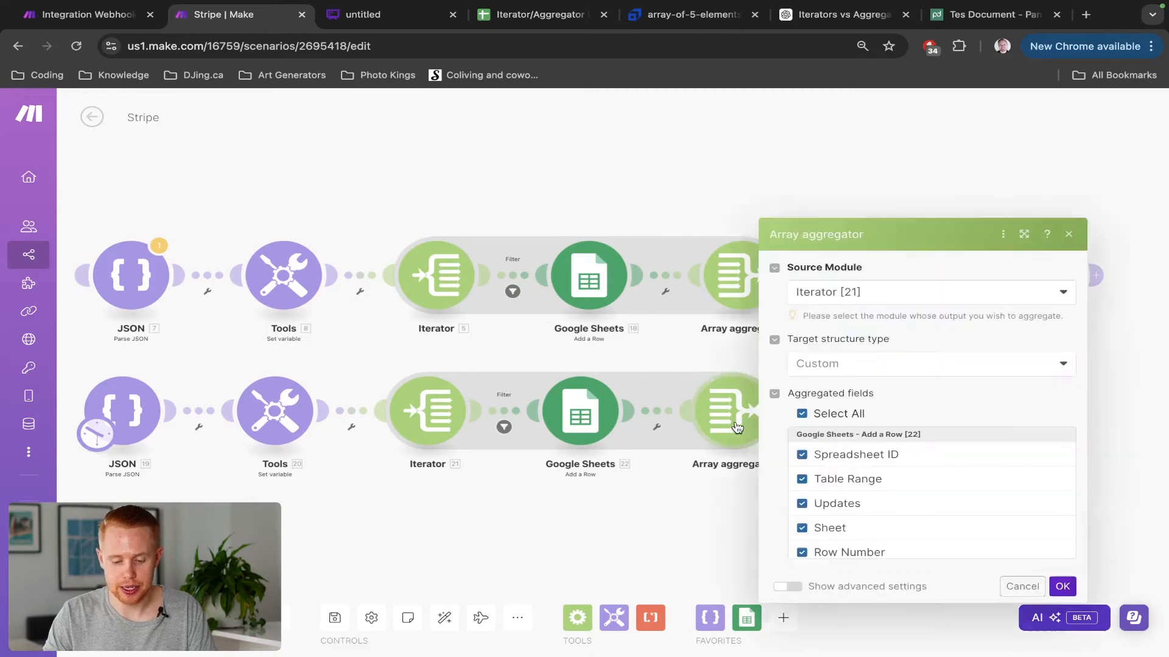
pyautogui.click(886, 370)
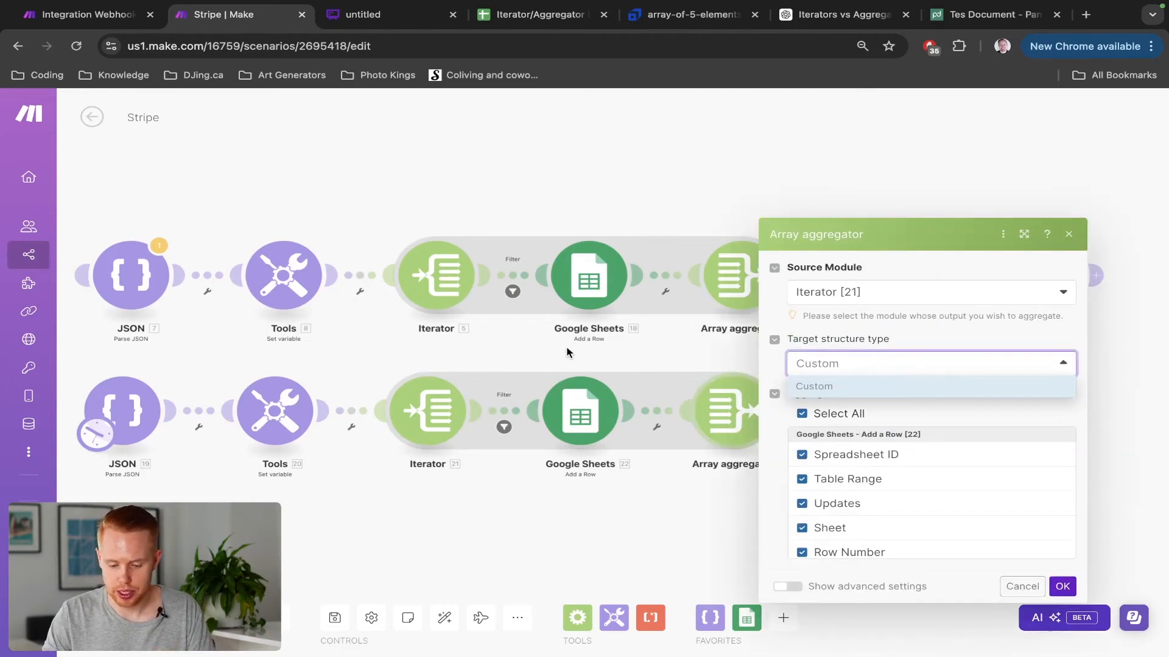
pyautogui.click(124, 617)
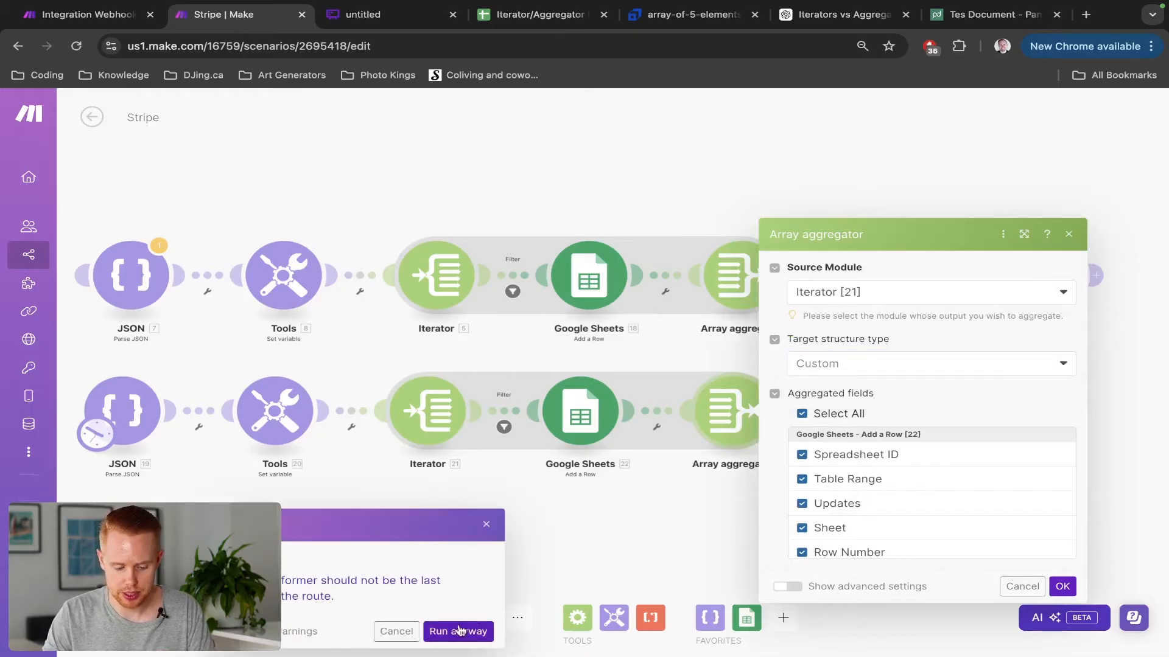
pyautogui.click(458, 631)
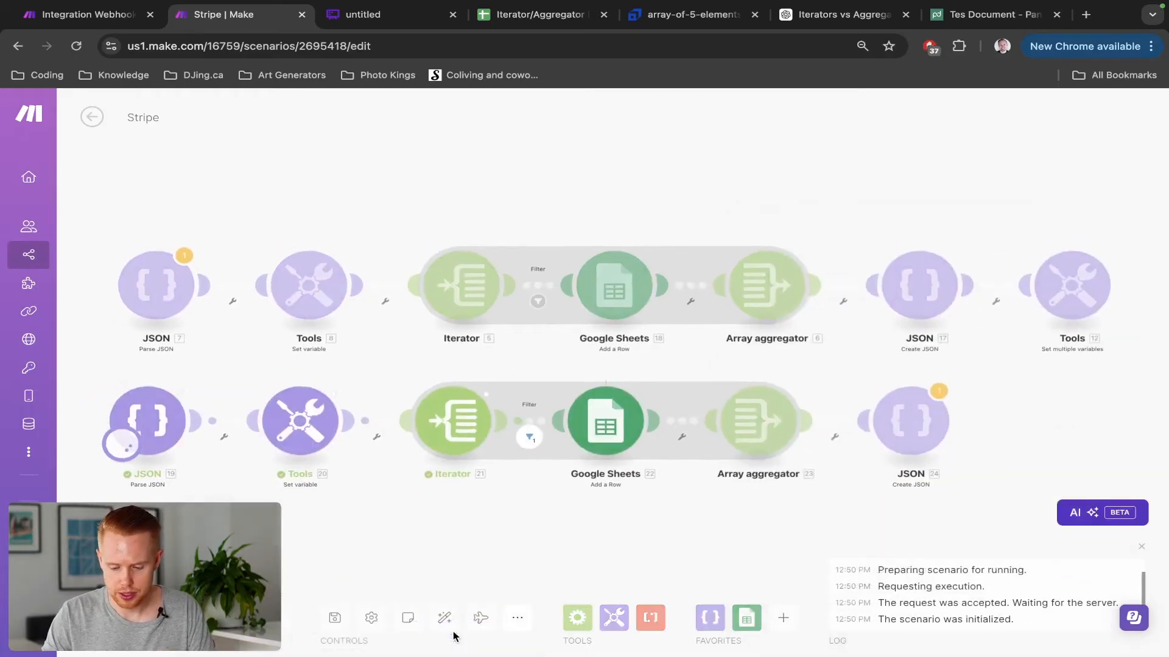
pyautogui.click(773, 417)
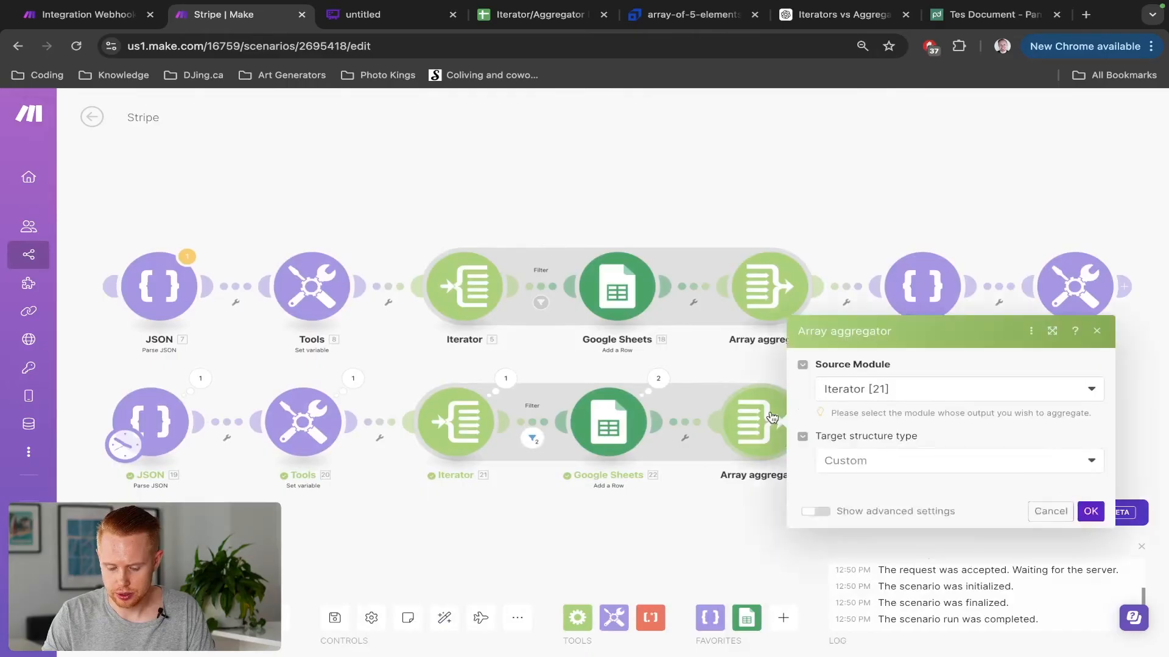
pyautogui.click(877, 376)
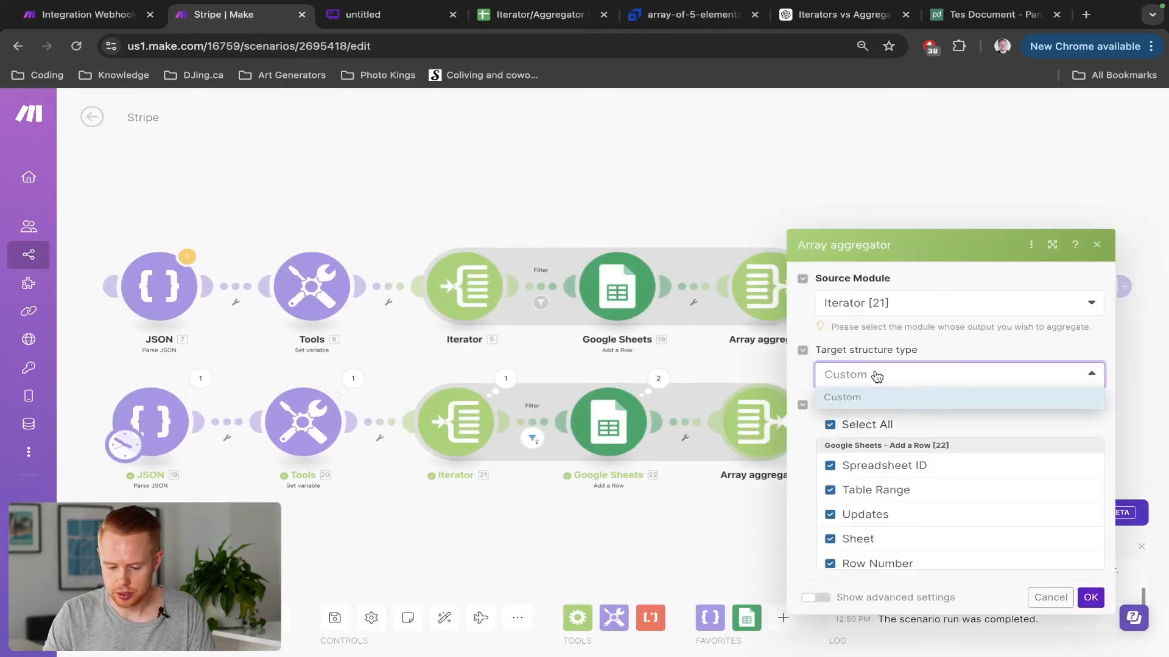
# Open the lower flow's Parse JSON module and select its entire JSON string
pyautogui.click(163, 438)
pyautogui.click(311, 397)
pyautogui.hotkey('ctrl', 'a')
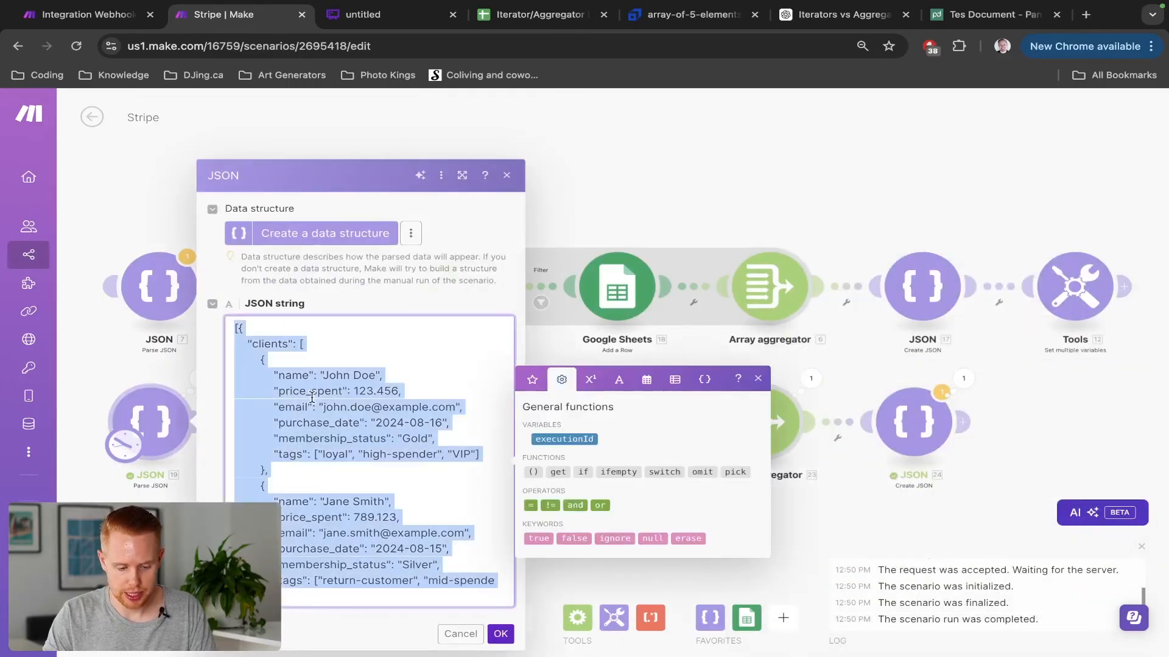
# Add another JSON Create JSON module at the end of the lower flow, after its existing Create JSON module
pyautogui.click(1009, 405)
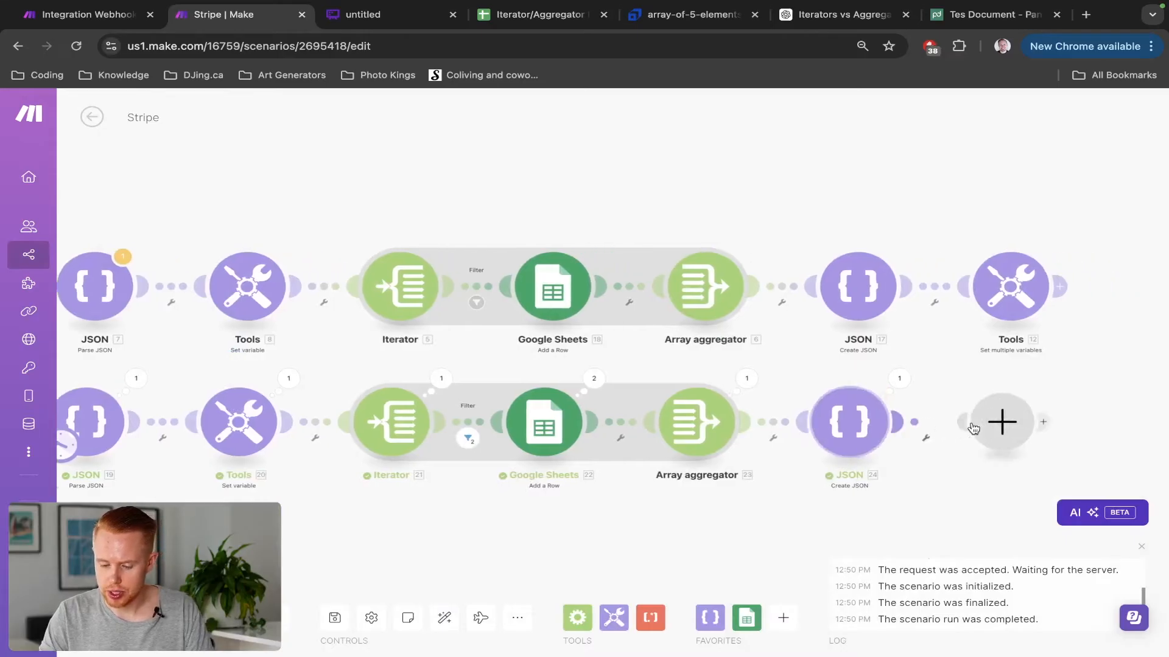
pyautogui.click(973, 429)
pyautogui.click(675, 312)
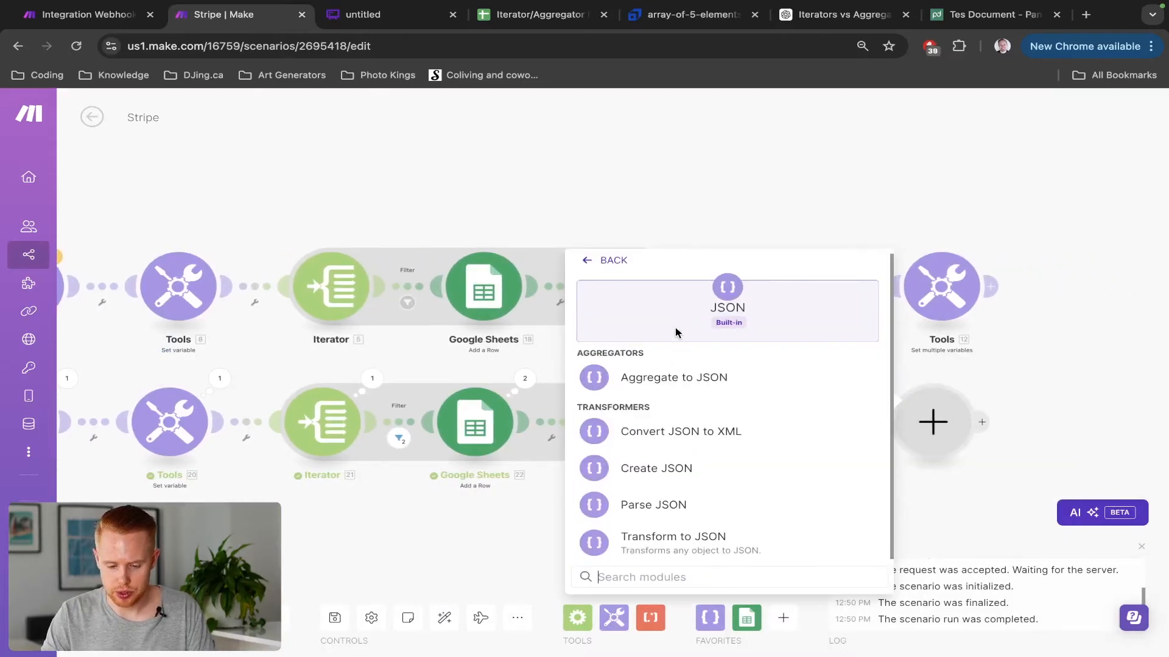
pyautogui.click(656, 467)
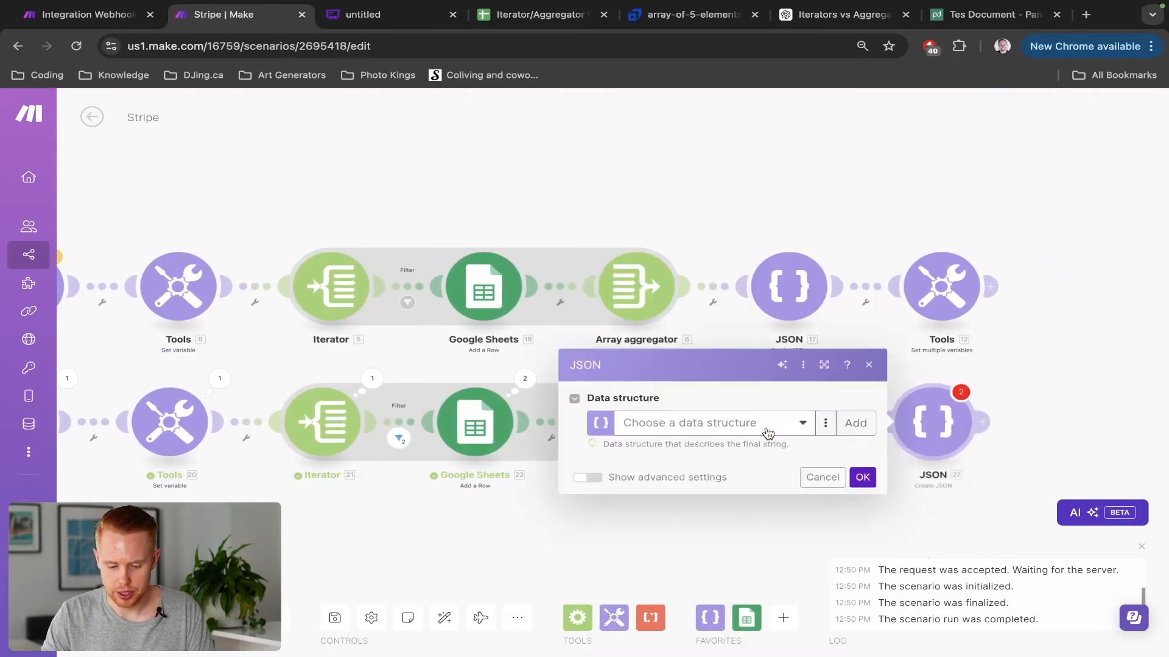
# Generate a new data structure for the added Create JSON module from the copied JSON sample, and save the structure and module settings
pyautogui.click(853, 420)
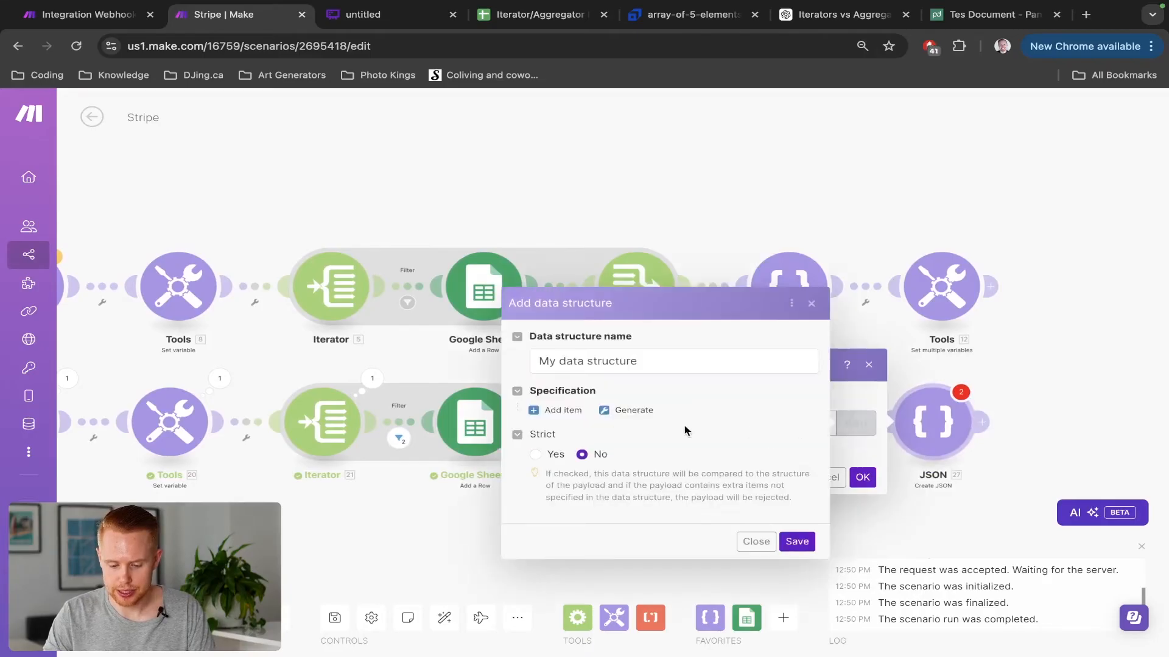
pyautogui.click(630, 410)
pyautogui.click(756, 420)
pyautogui.hotkey('ctrl', 'v')
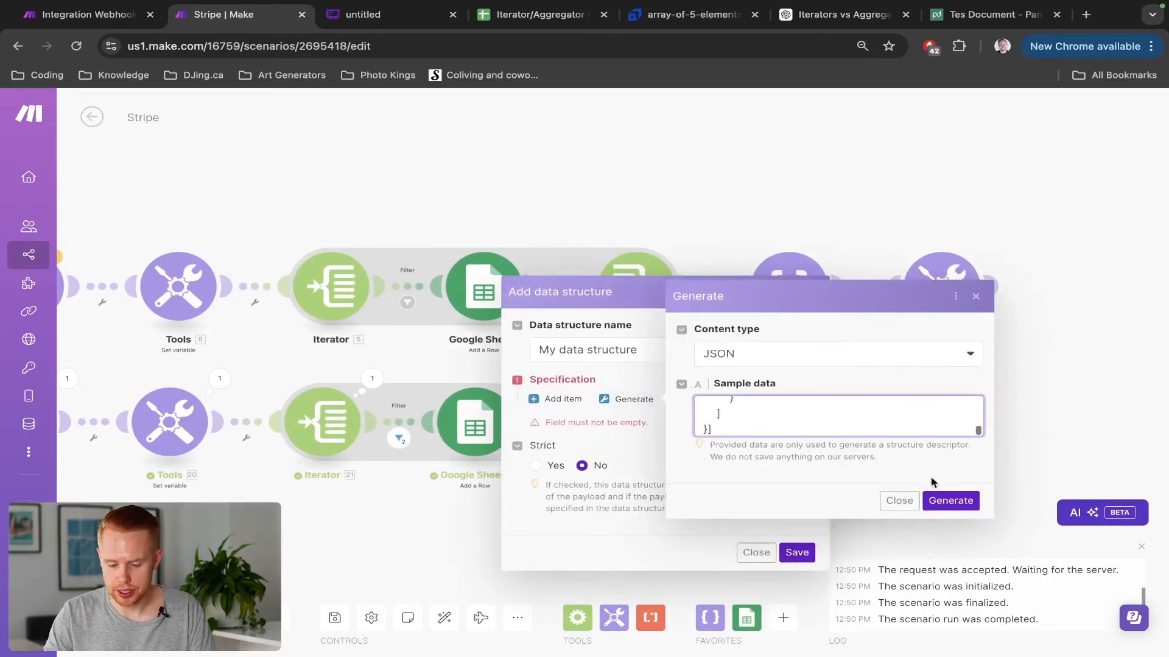
pyautogui.click(951, 500)
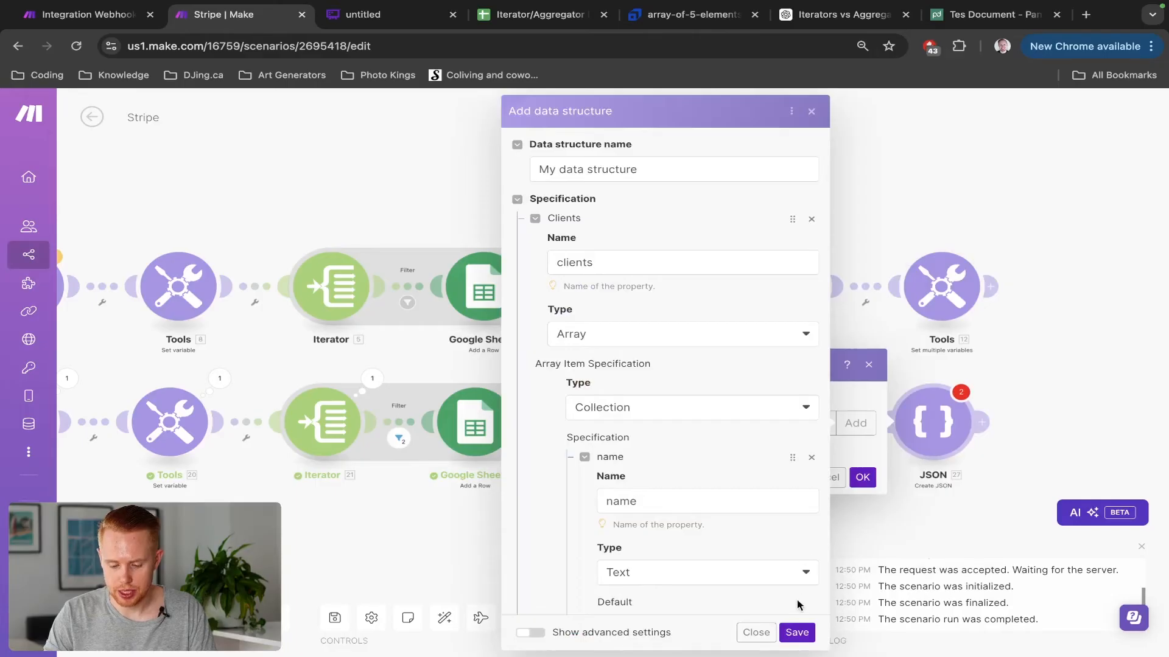
pyautogui.click(797, 632)
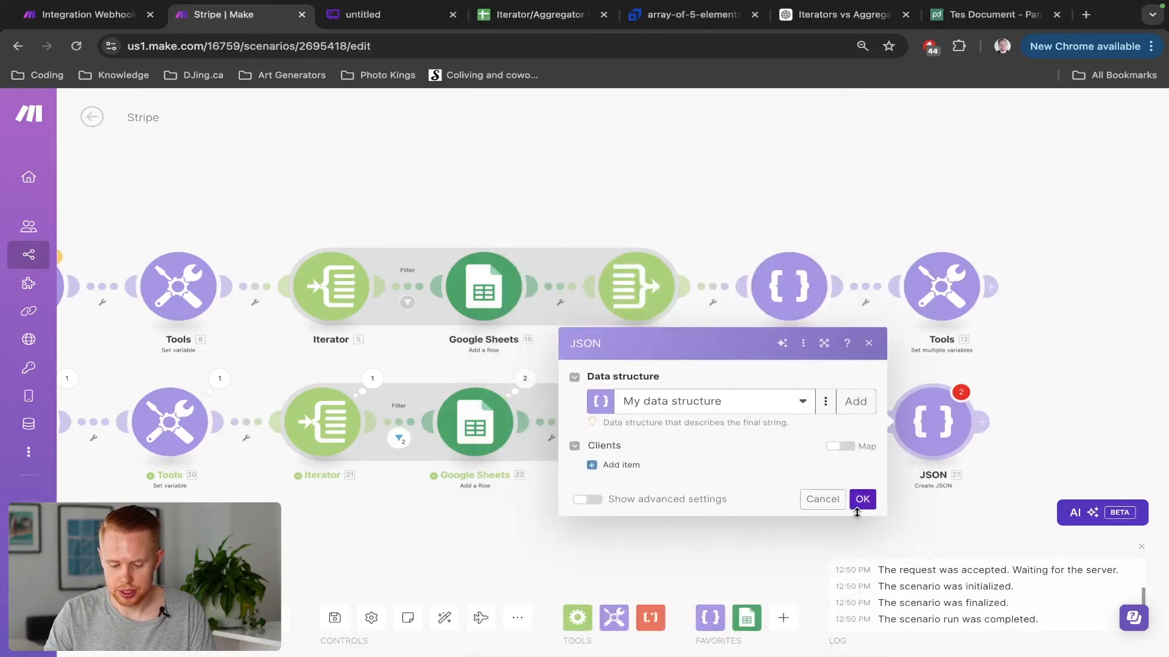
pyautogui.click(861, 502)
# Set the lower Array aggregator's target structure type to the new Create JSON module's Clients, and delete the old lower Create JSON module
pyautogui.click(627, 422)
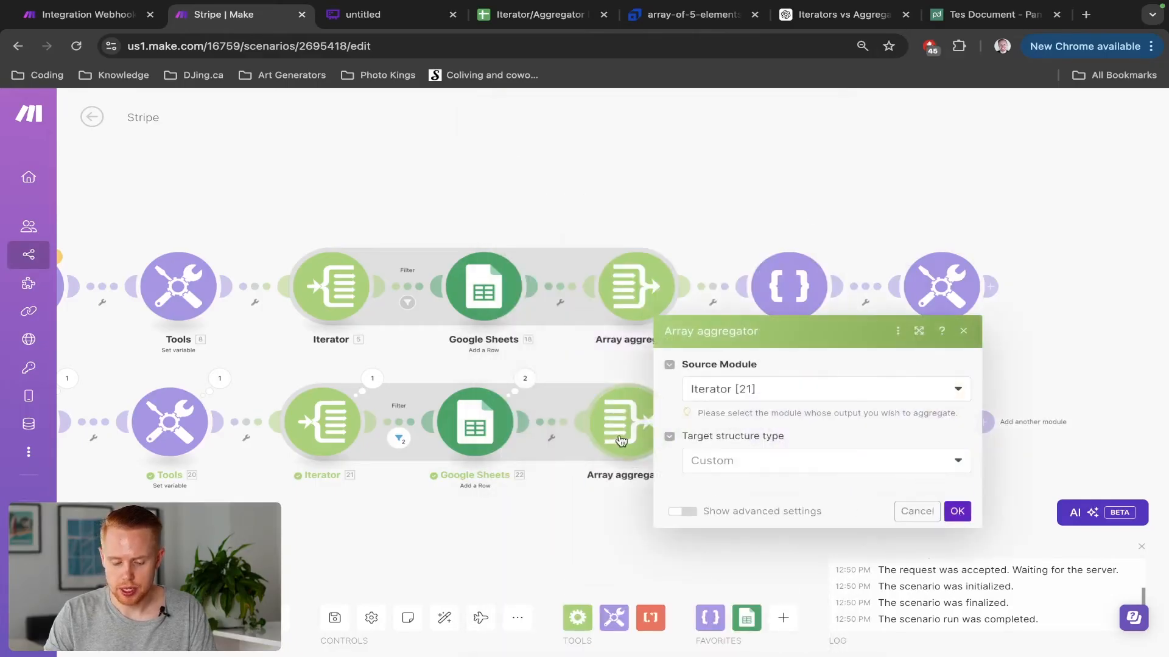
pyautogui.click(752, 379)
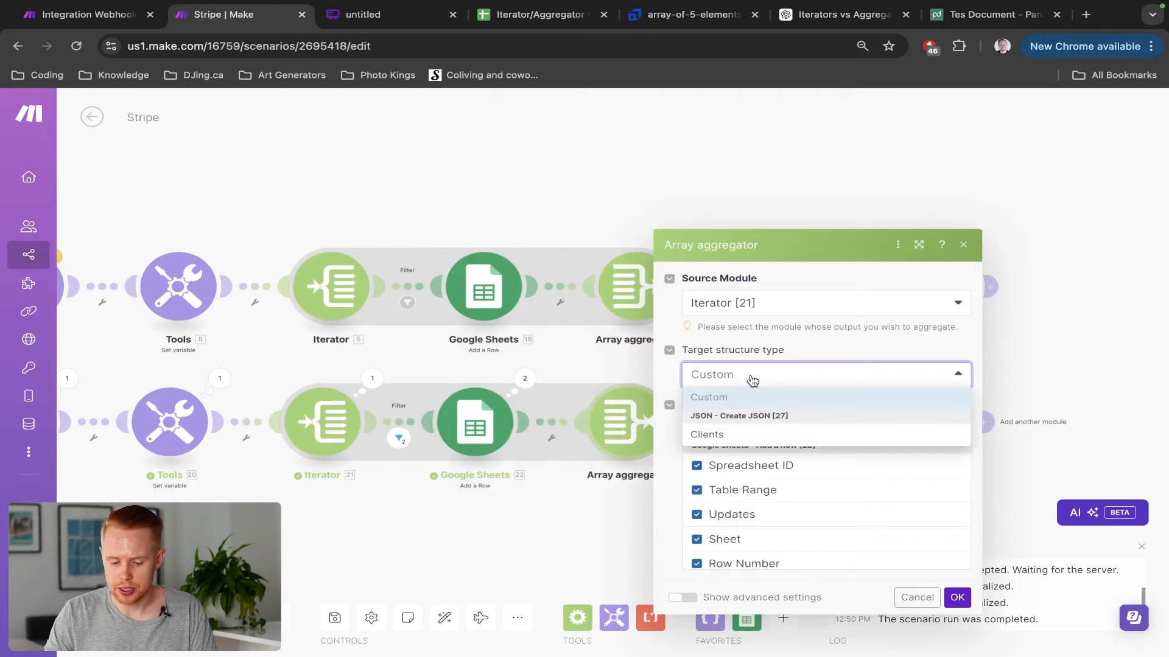
pyautogui.click(730, 440)
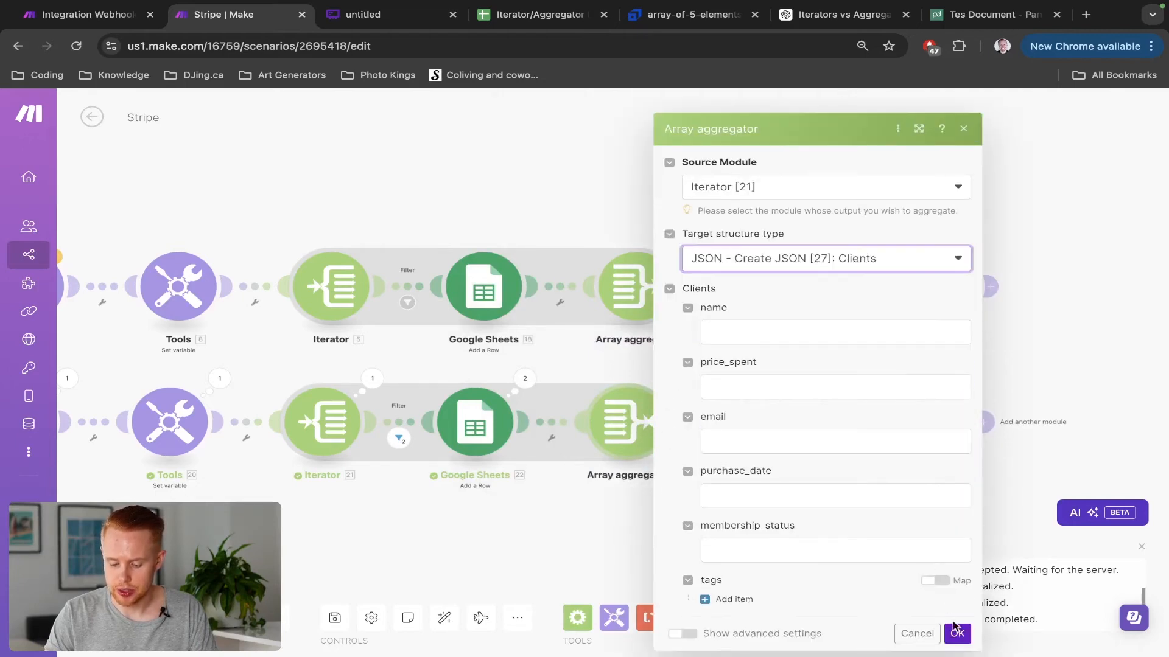
pyautogui.click(954, 627)
pyautogui.rightClick(794, 439)
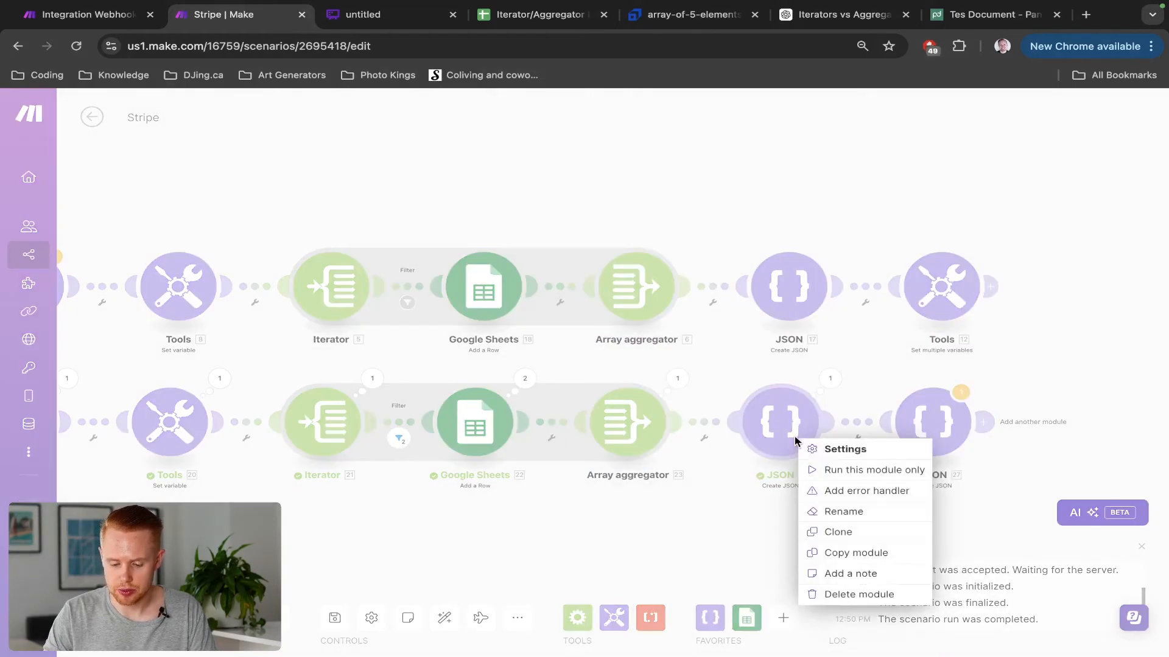
pyautogui.click(851, 595)
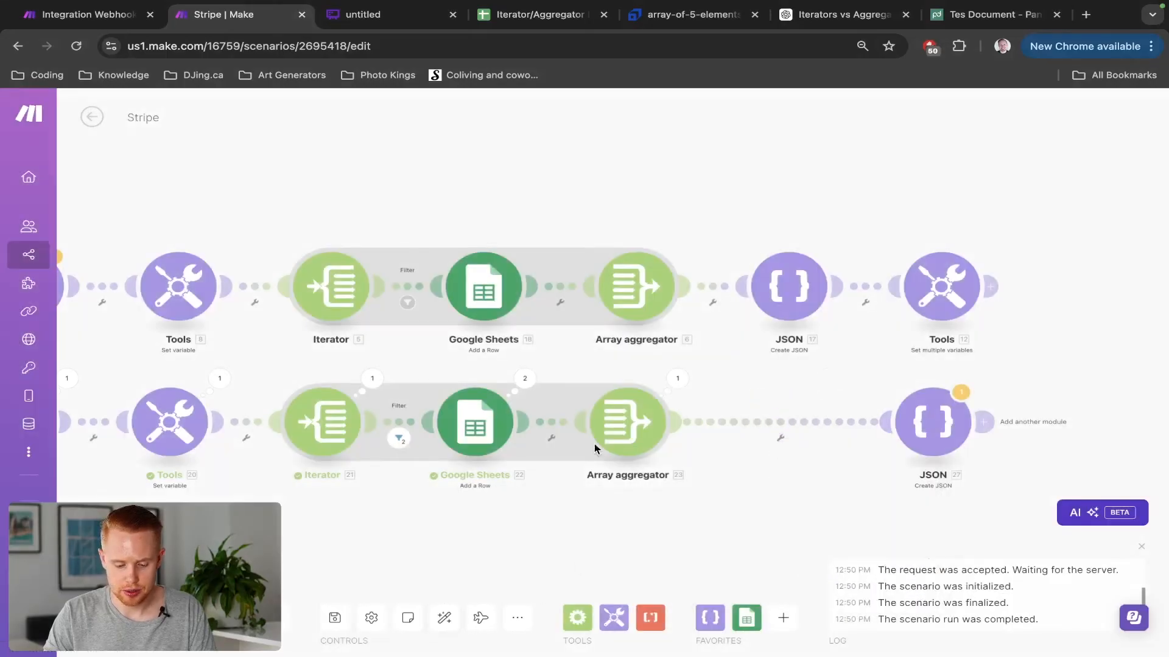
# Map the lower Array aggregator's name, price_spent and email fields to the matching values from Iterator 21
pyautogui.click(633, 426)
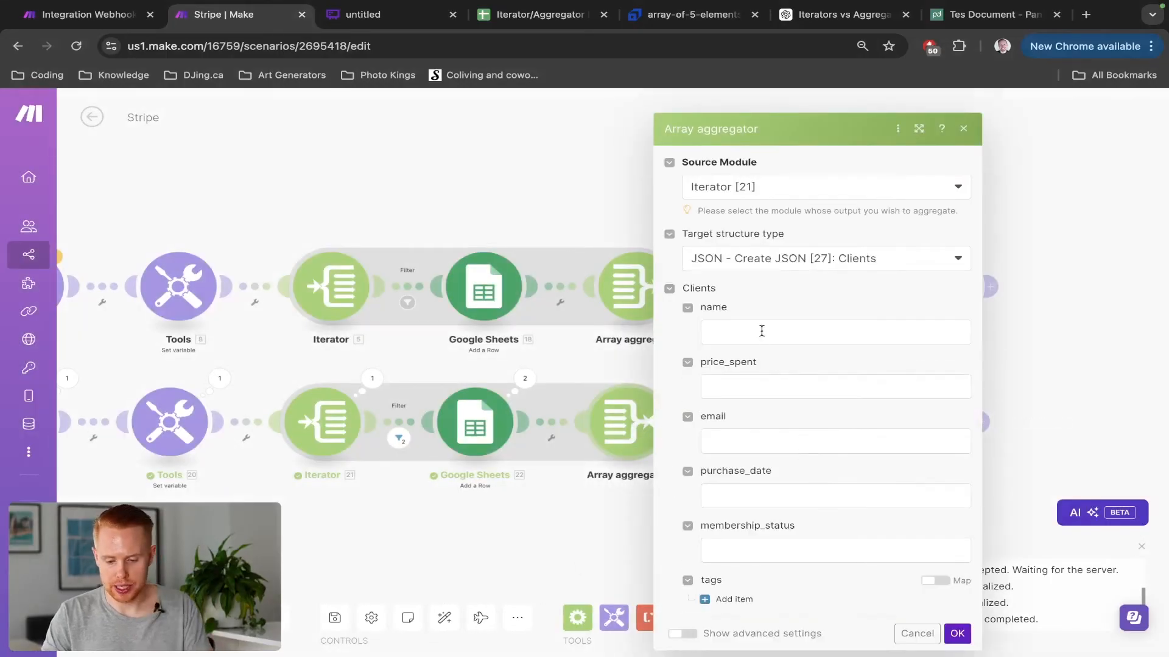
pyautogui.click(762, 331)
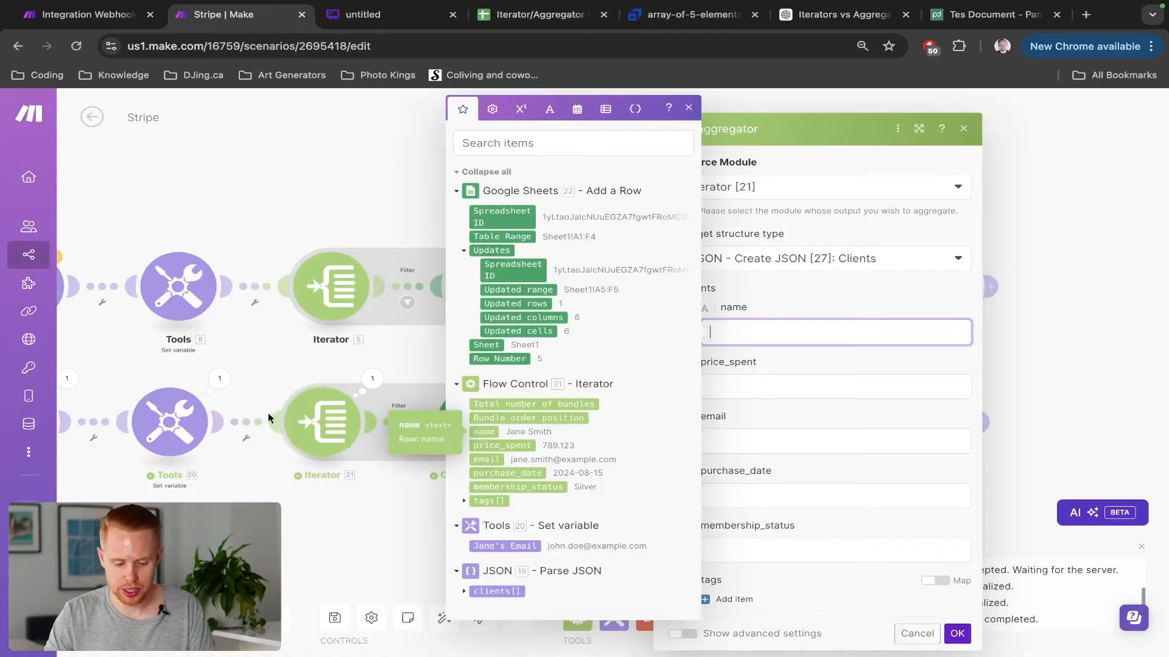
pyautogui.click(472, 431)
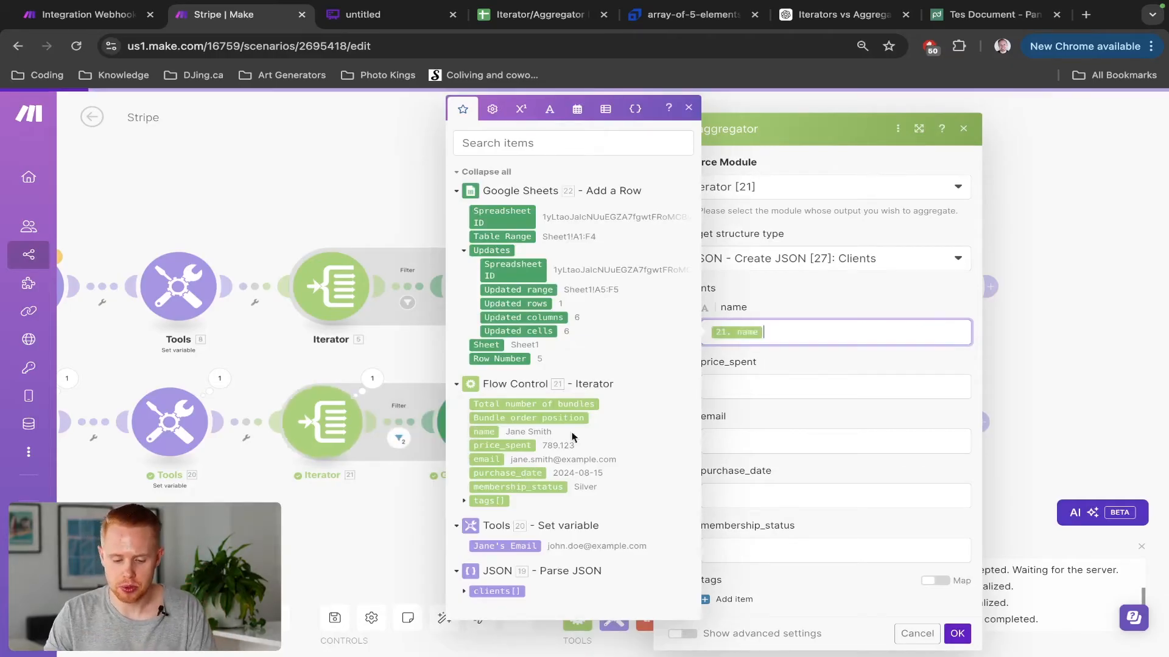
pyautogui.click(750, 390)
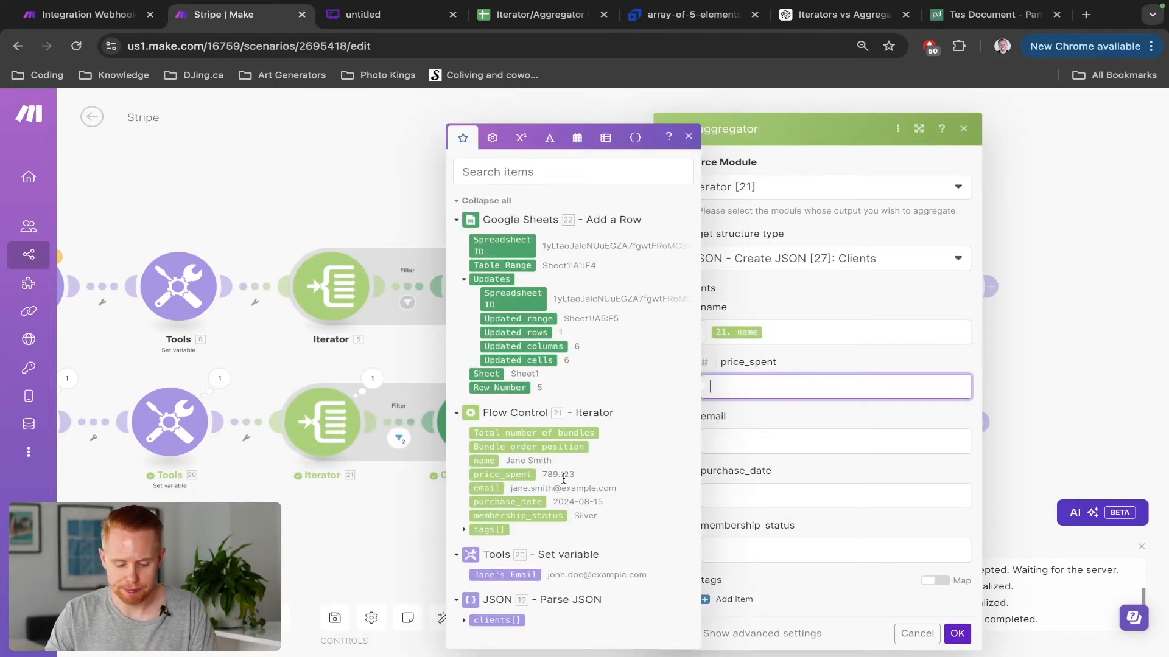
pyautogui.click(519, 476)
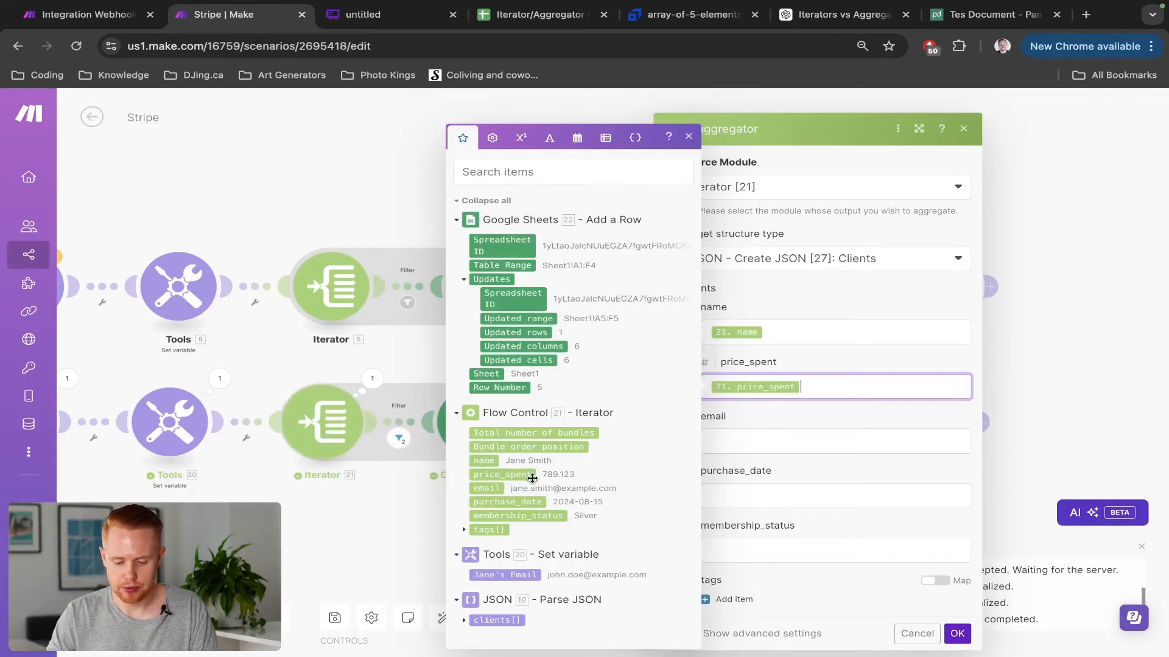
pyautogui.click(749, 443)
pyautogui.click(486, 490)
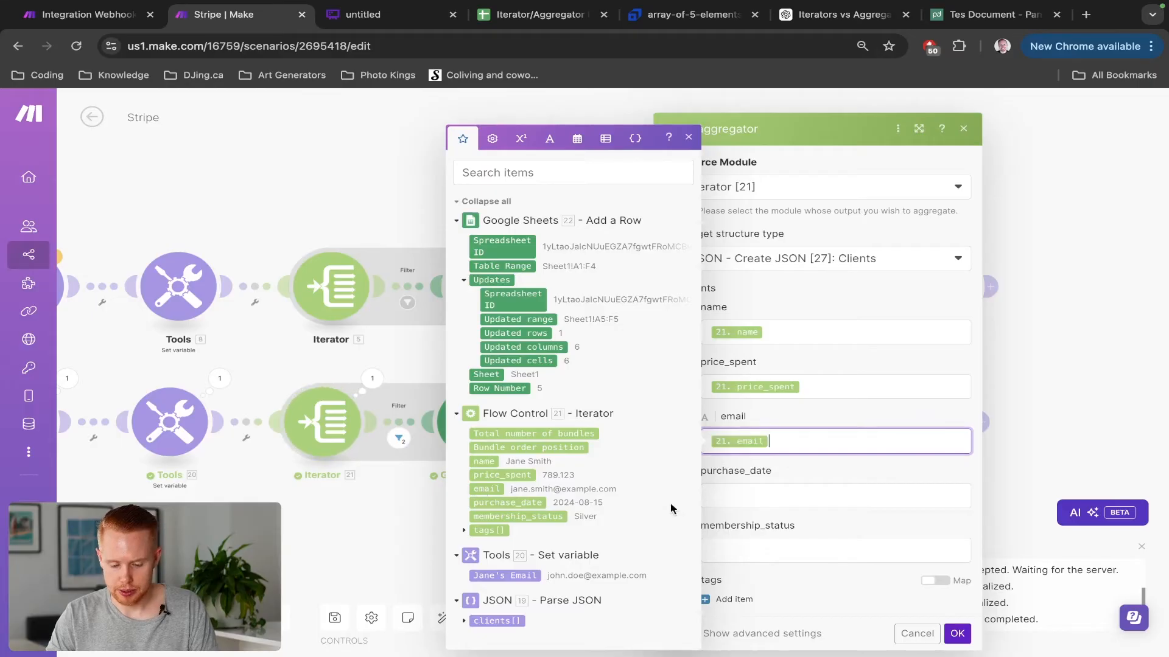
# Map purchase_date, membership_status and the whole tags array from Iterator 21 with mapping enabled for tags, and save the aggregator
pyautogui.click(756, 492)
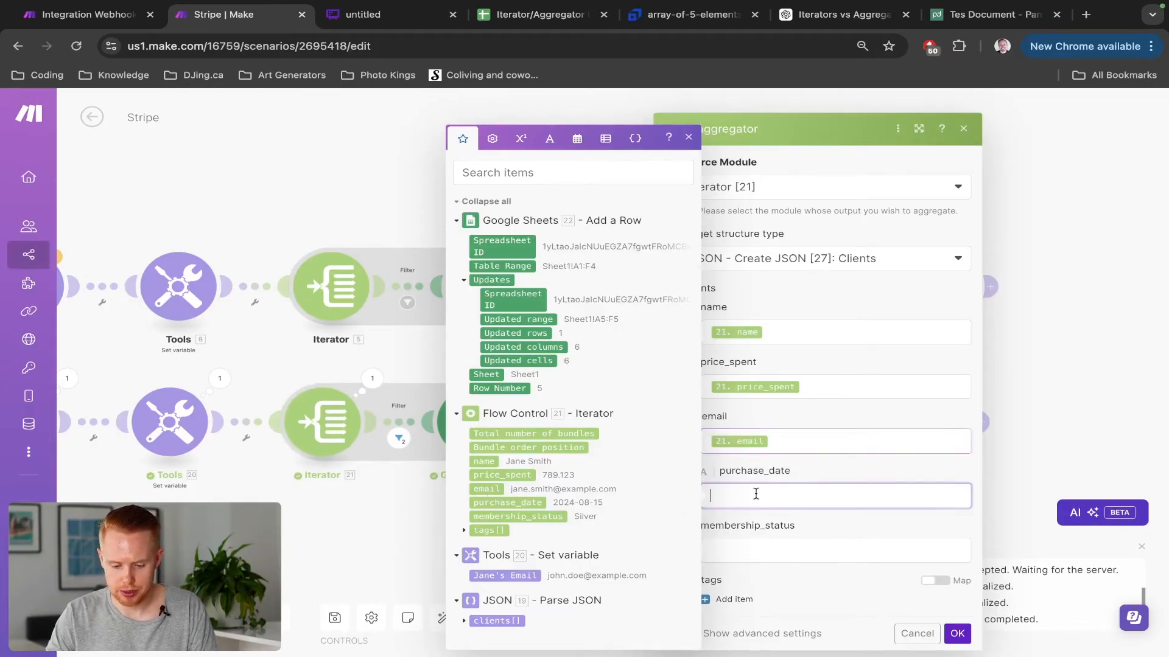
pyautogui.click(530, 505)
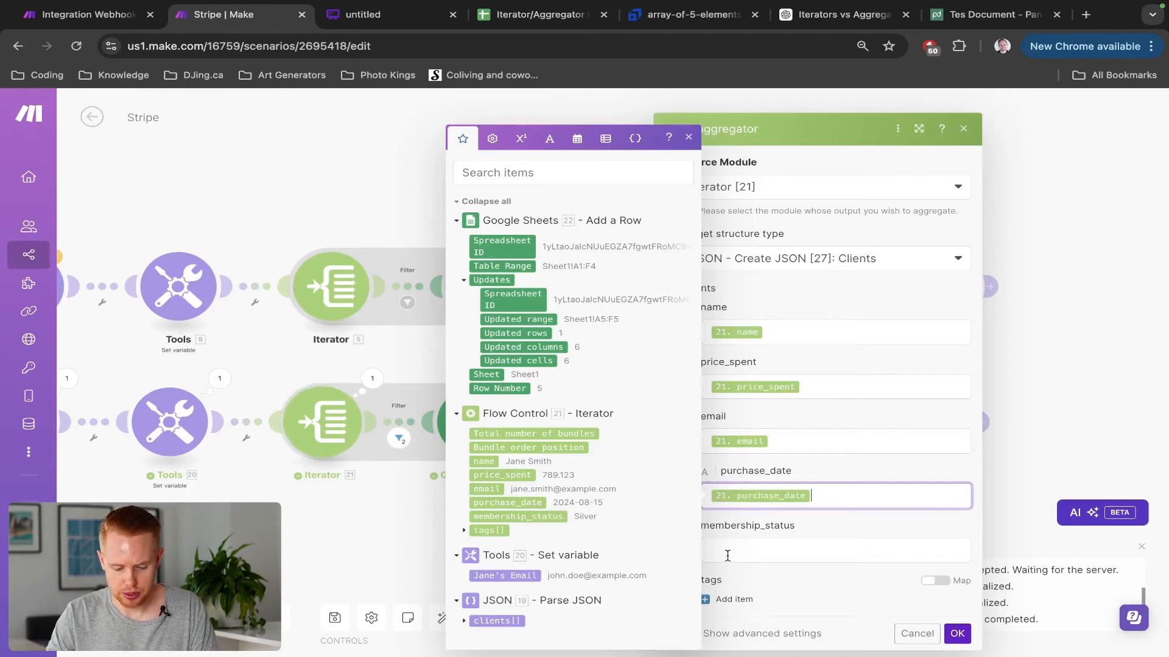
pyautogui.press('Tab')
pyautogui.click(545, 517)
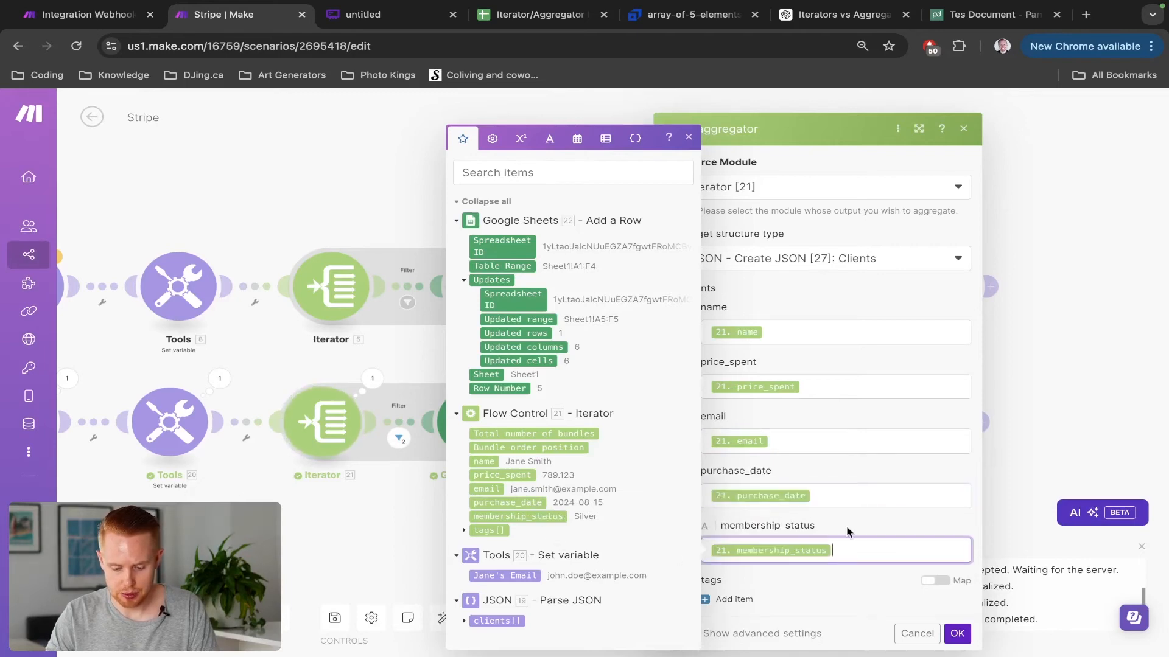
pyautogui.click(935, 589)
pyautogui.click(936, 583)
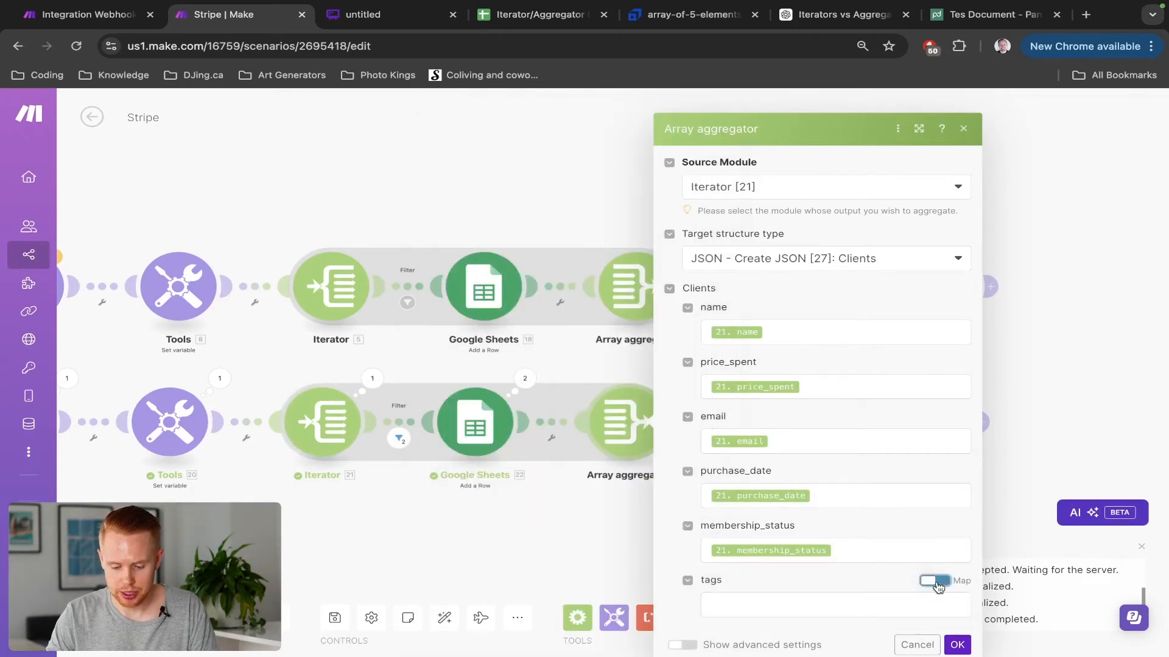
pyautogui.click(828, 599)
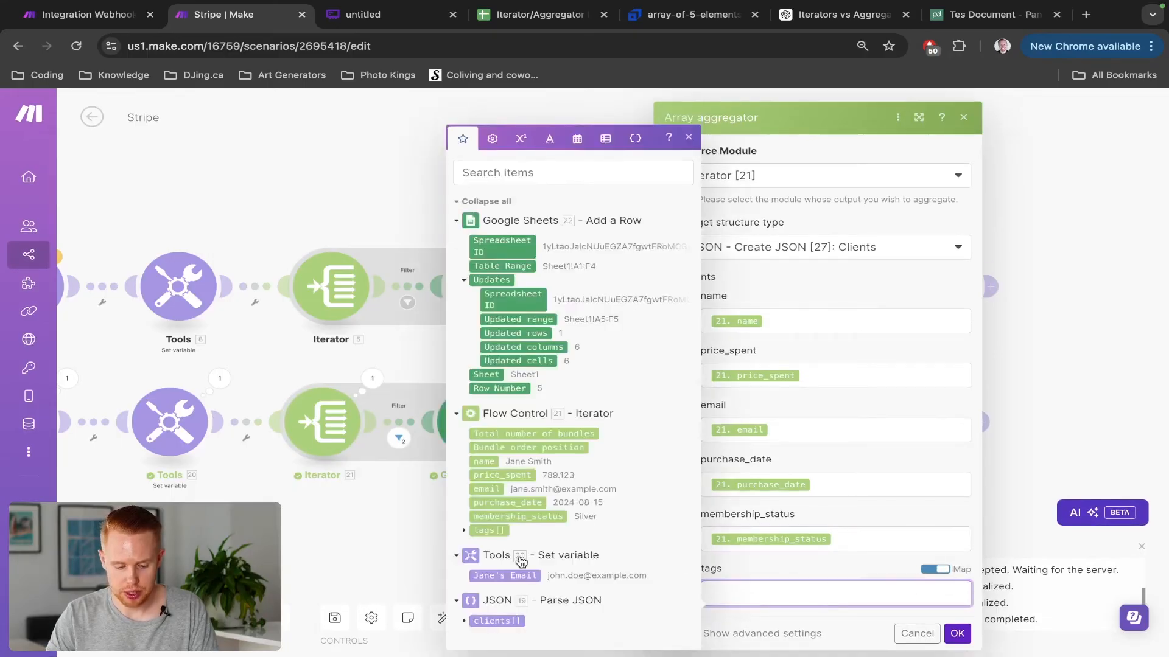
pyautogui.click(488, 530)
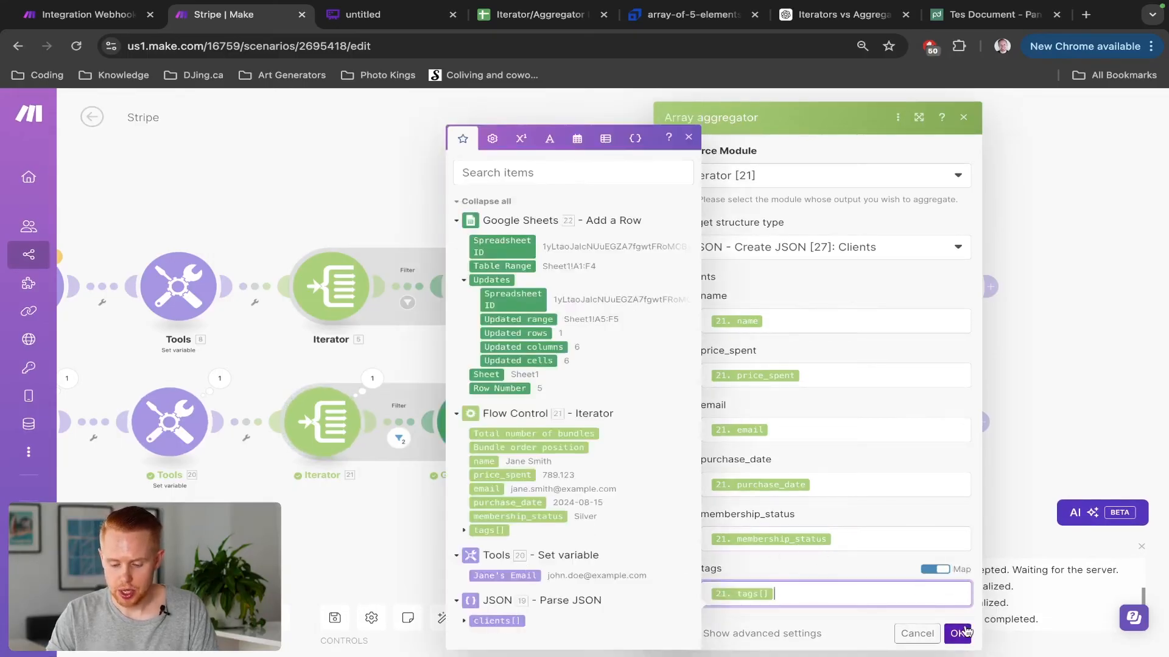
pyautogui.click(957, 633)
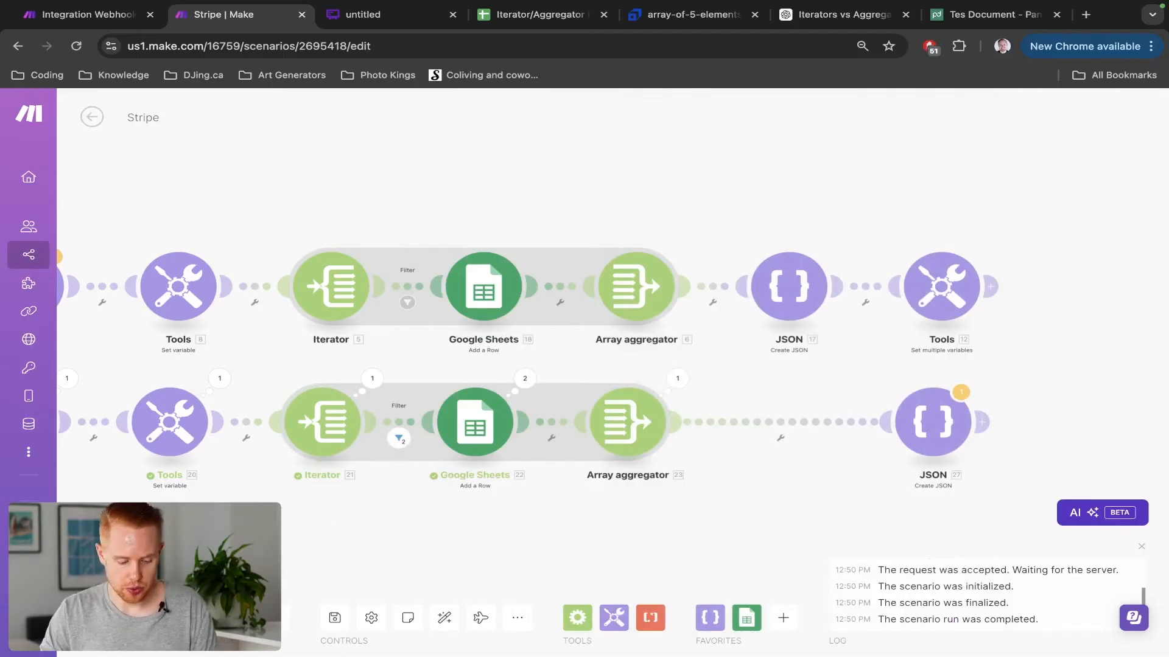
# Run the scenario despite the warning and examine the first collection in the lower Array aggregator's output array
pyautogui.click(114, 618)
pyautogui.click(462, 633)
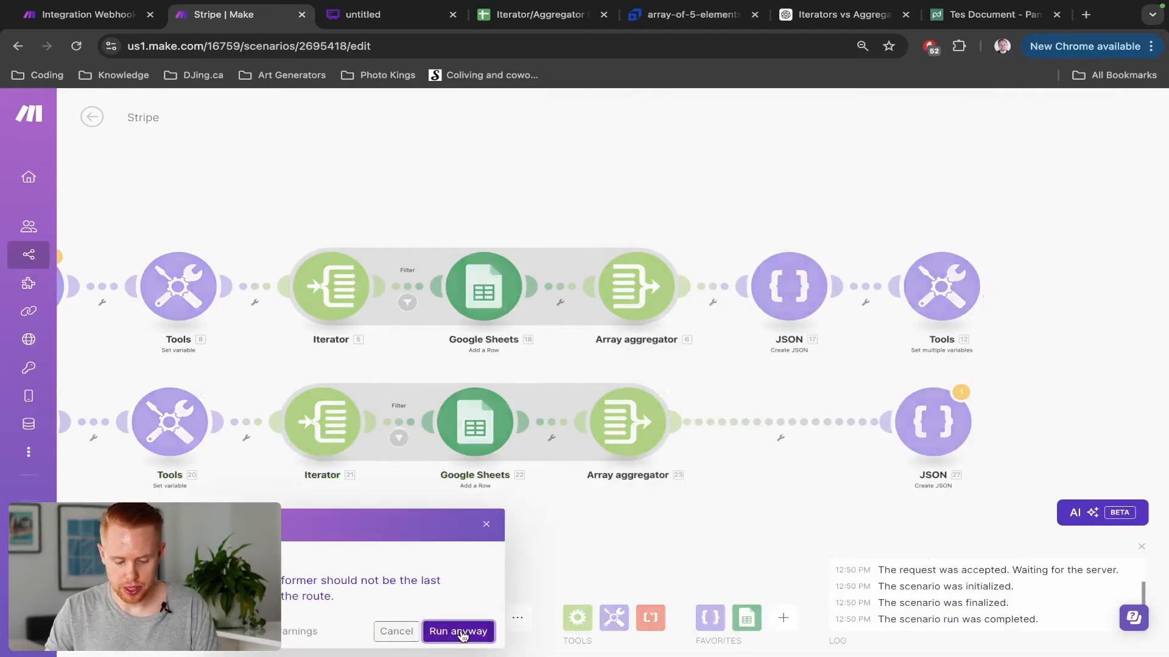
pyautogui.click(812, 384)
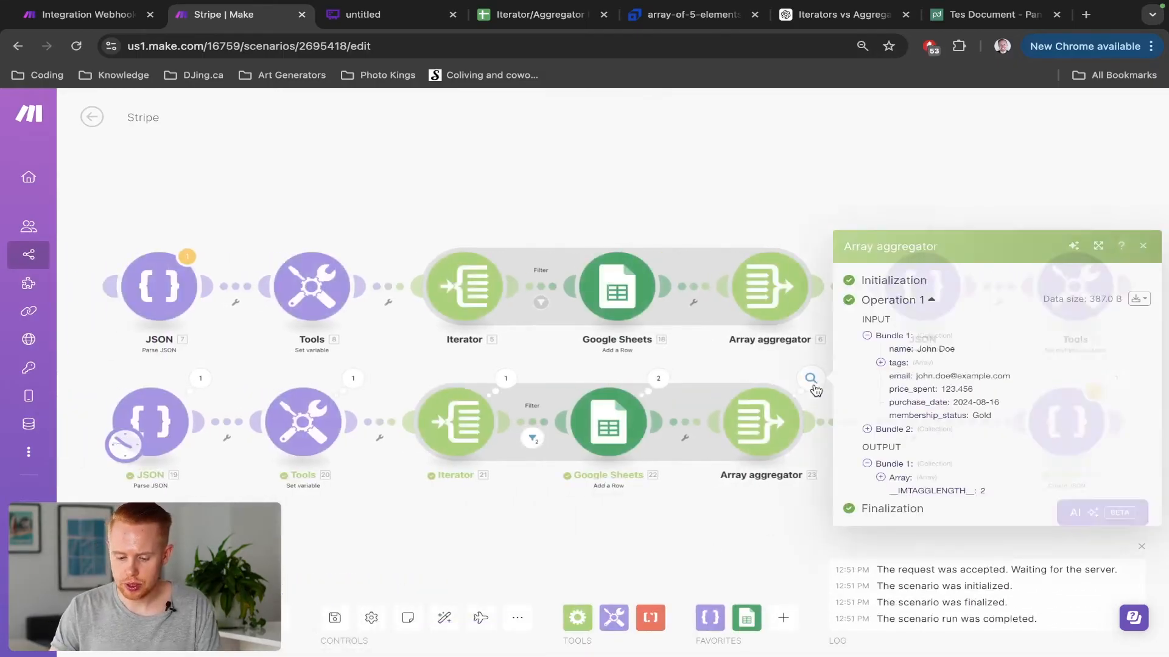
pyautogui.click(881, 478)
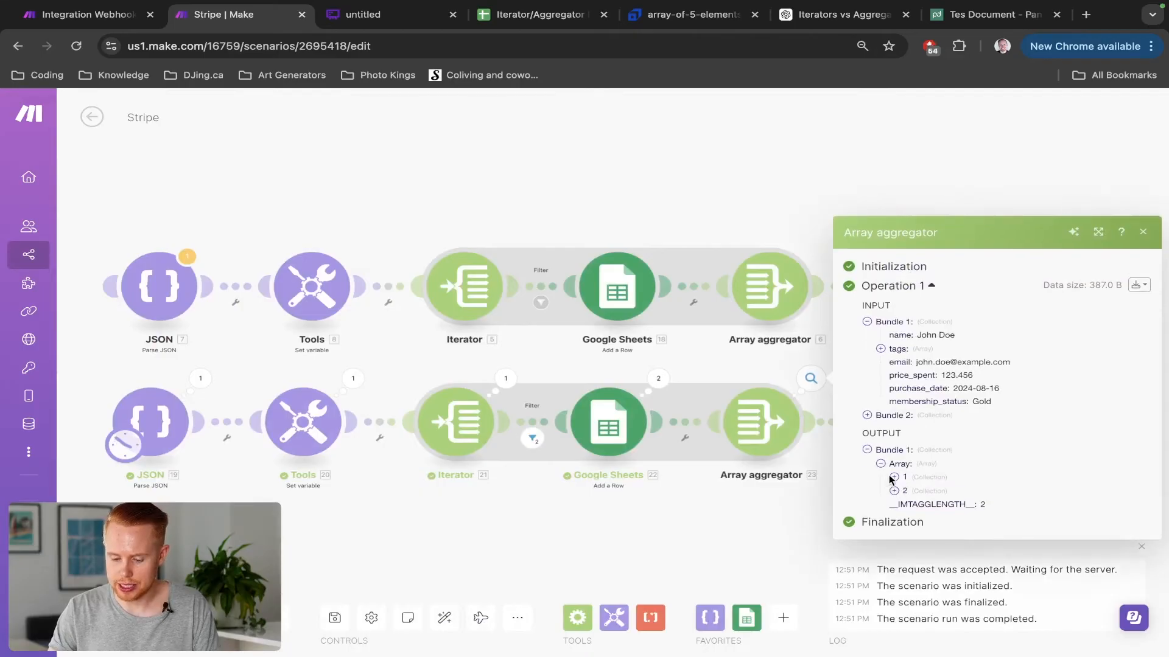
pyautogui.click(891, 476)
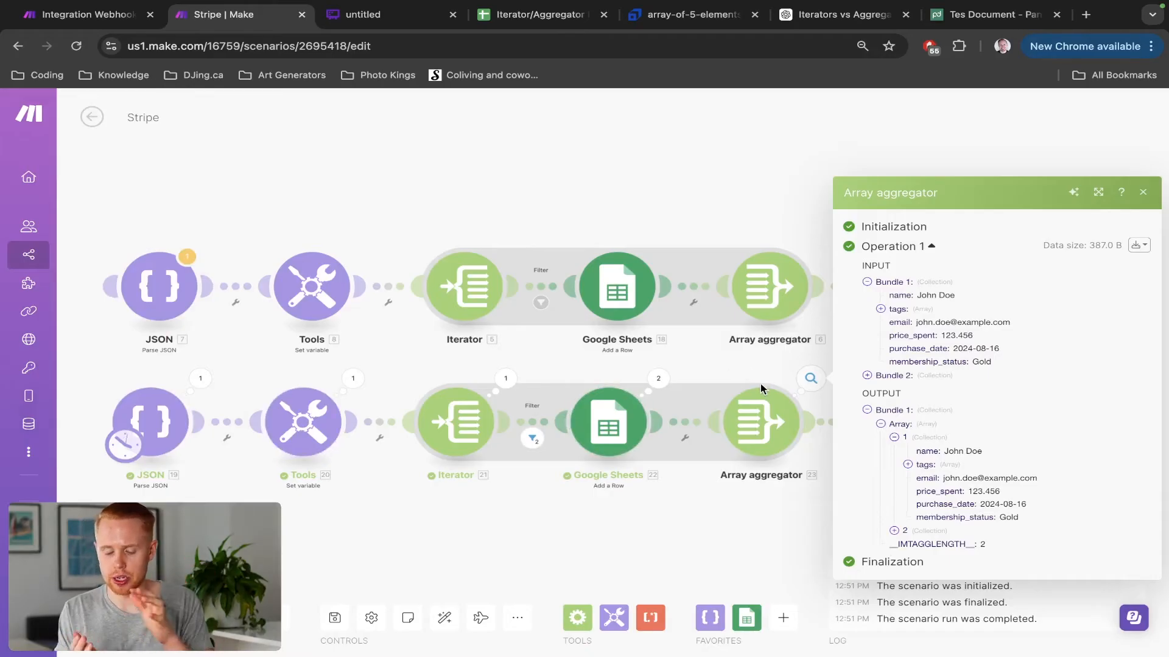
# Wrap the Iterator 21 tags array in the add array function in the lower Array aggregator's tags field
pyautogui.click(761, 426)
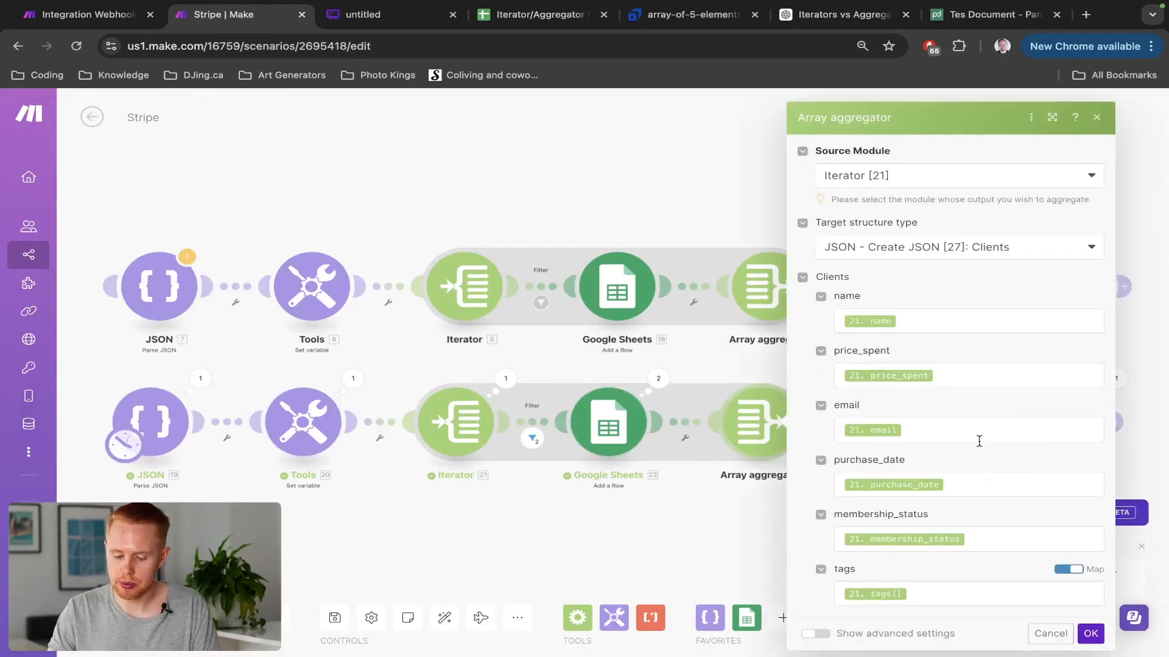
pyautogui.click(931, 590)
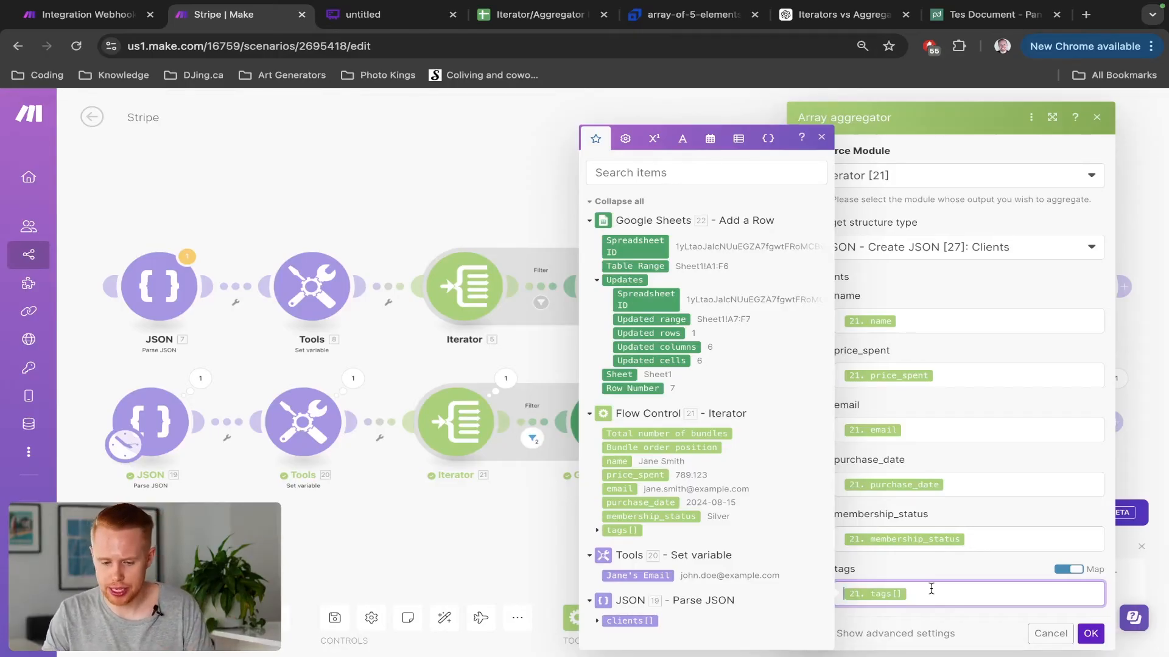
pyautogui.click(738, 138)
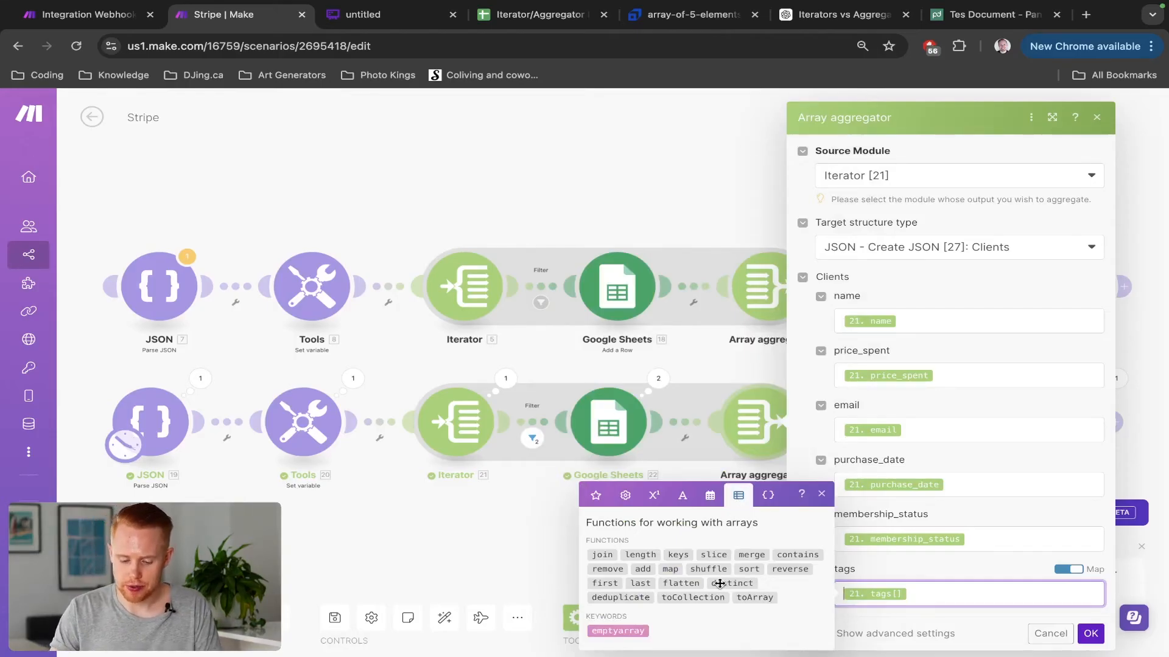
pyautogui.click(643, 569)
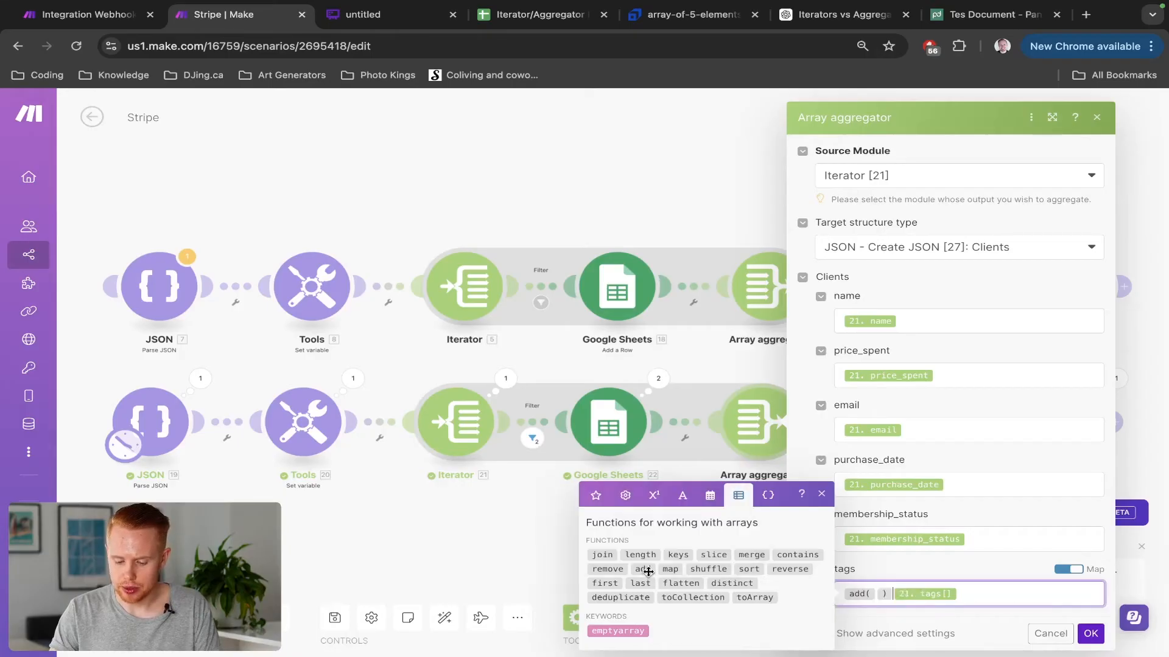
pyautogui.hotkey('shift', 'Right')
pyautogui.press('super+x')
pyautogui.press('Left')
pyautogui.press('super+v')
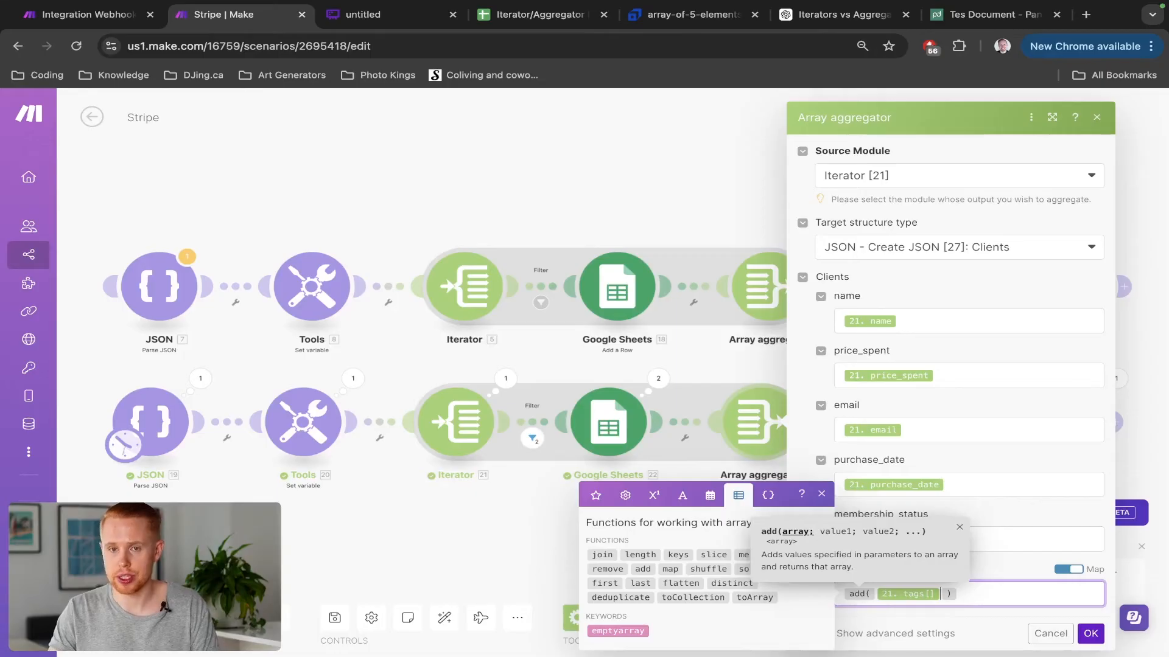
# Give the add function in the tags field the extra value paid and save the aggregator
pyautogui.write('; ')
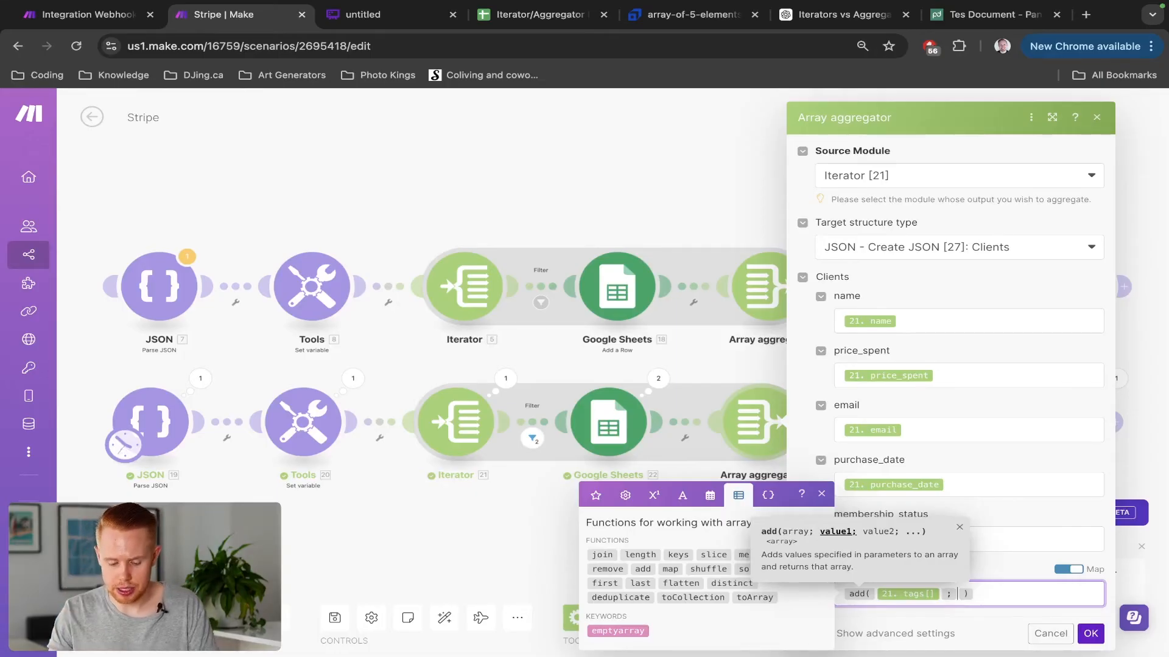
pyautogui.write('paid')
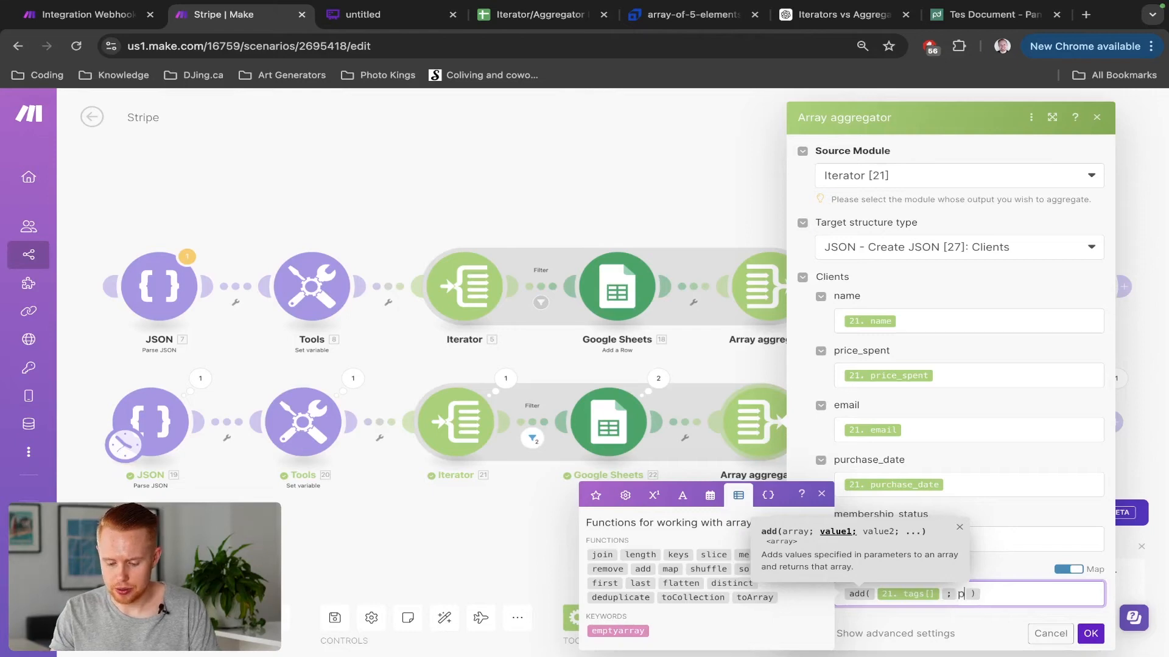
pyautogui.click(928, 576)
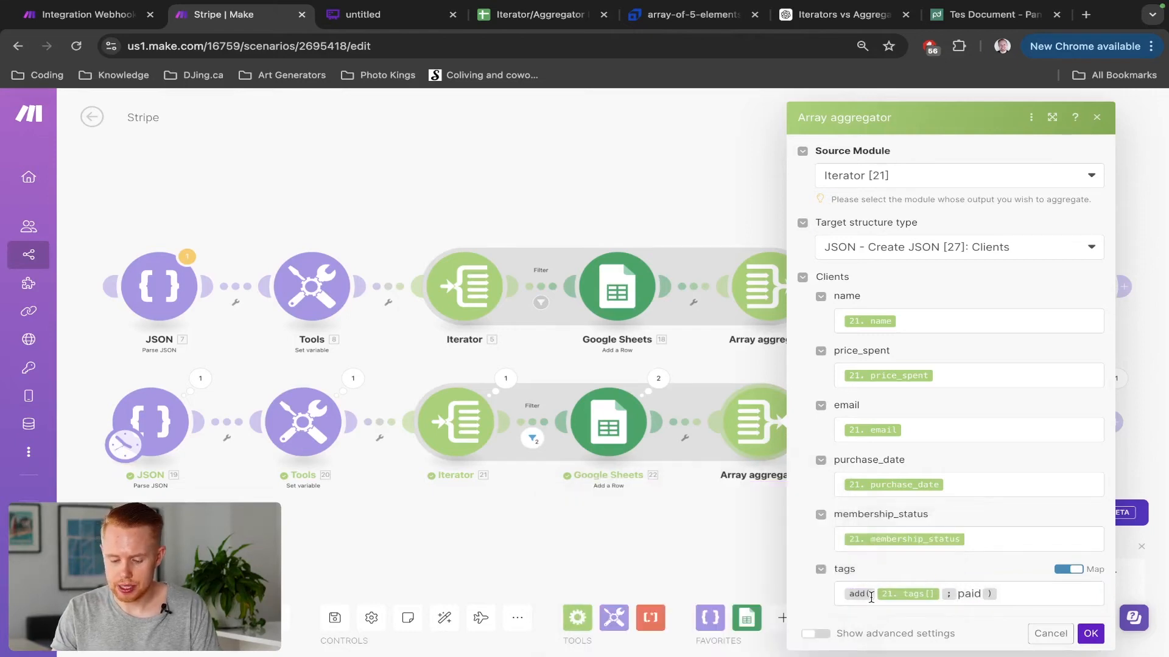
pyautogui.click(1089, 633)
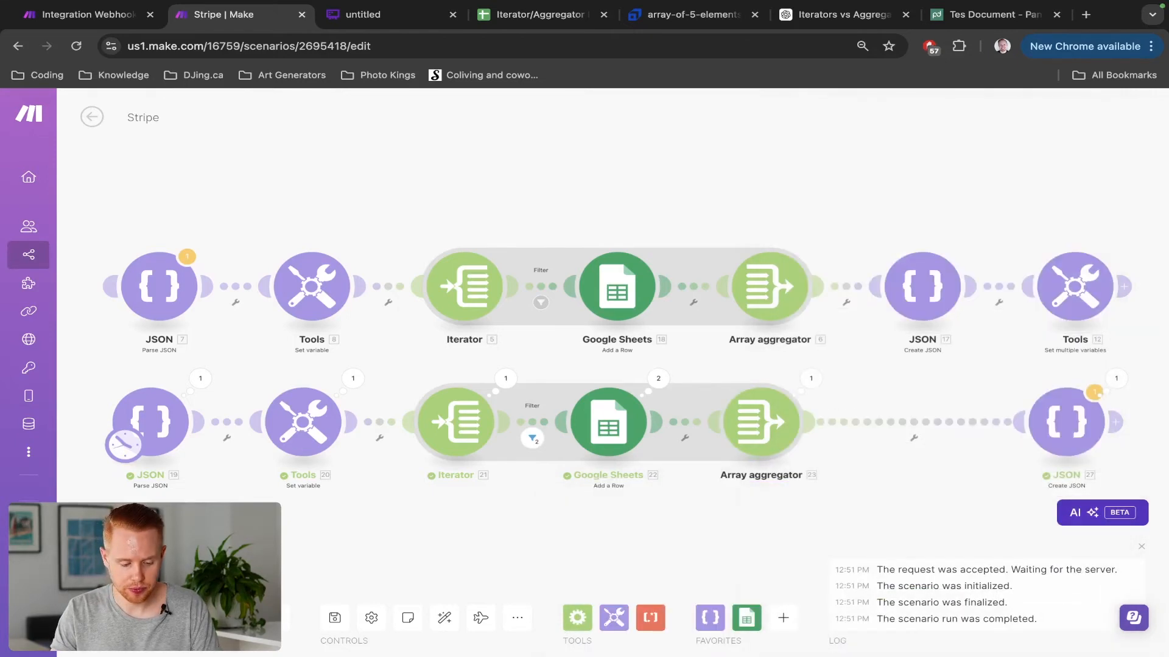
# Run the scenario despite the warning and examine the tags of the first collection in the lower Array aggregator's output
pyautogui.click(119, 618)
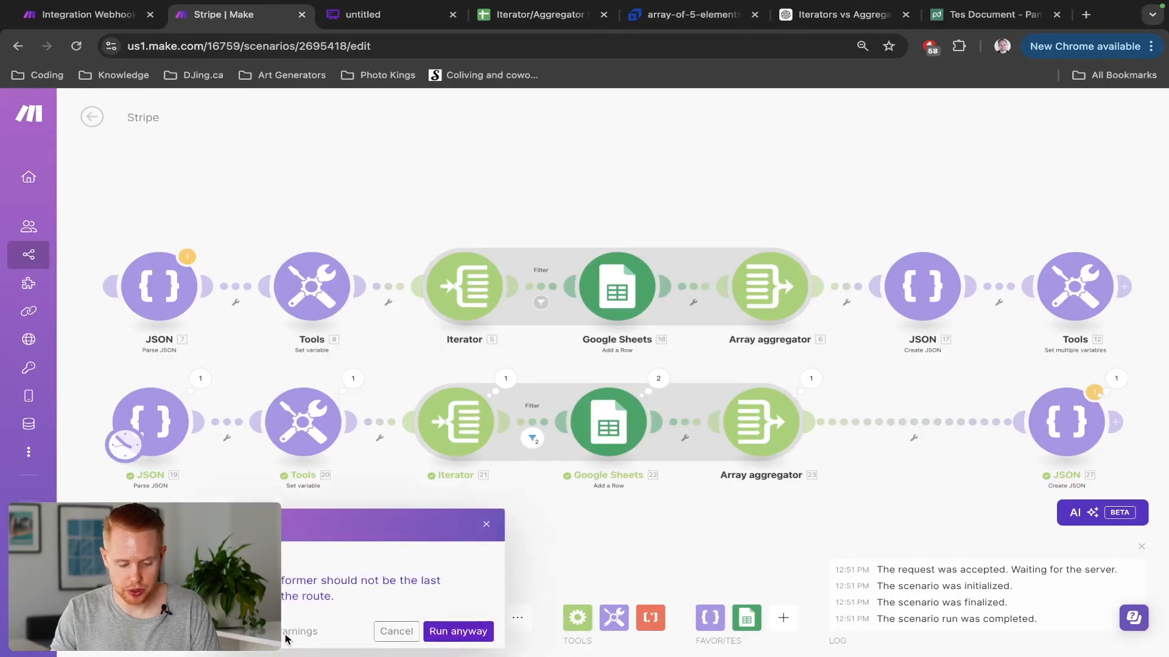
pyautogui.click(480, 633)
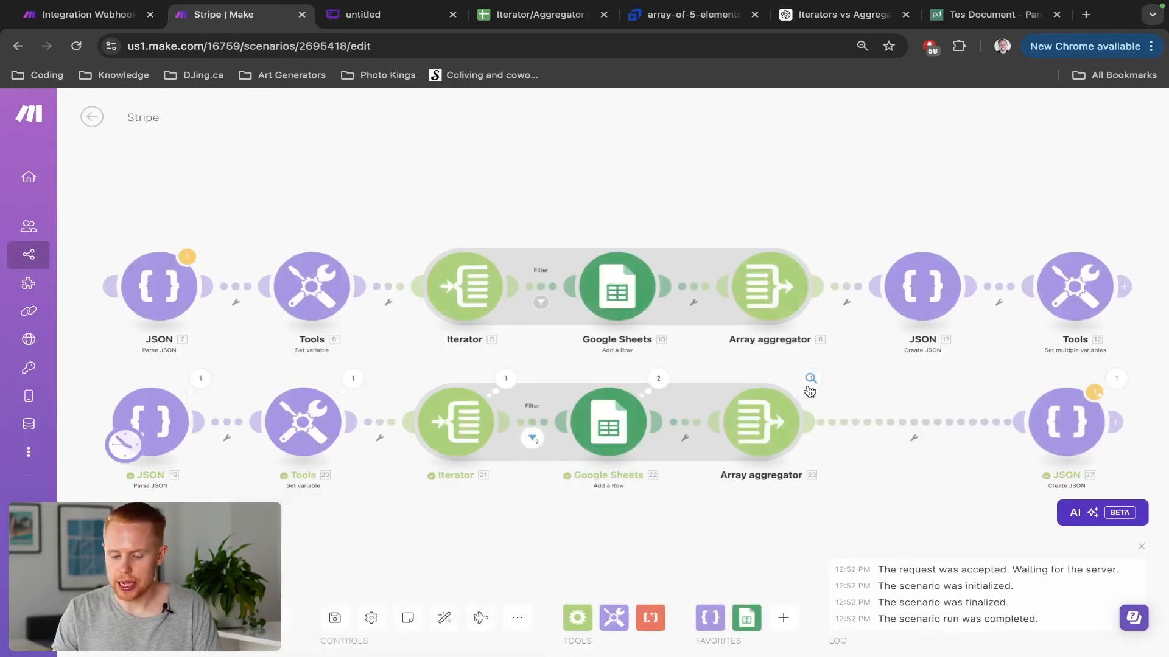
pyautogui.click(809, 383)
pyautogui.click(882, 478)
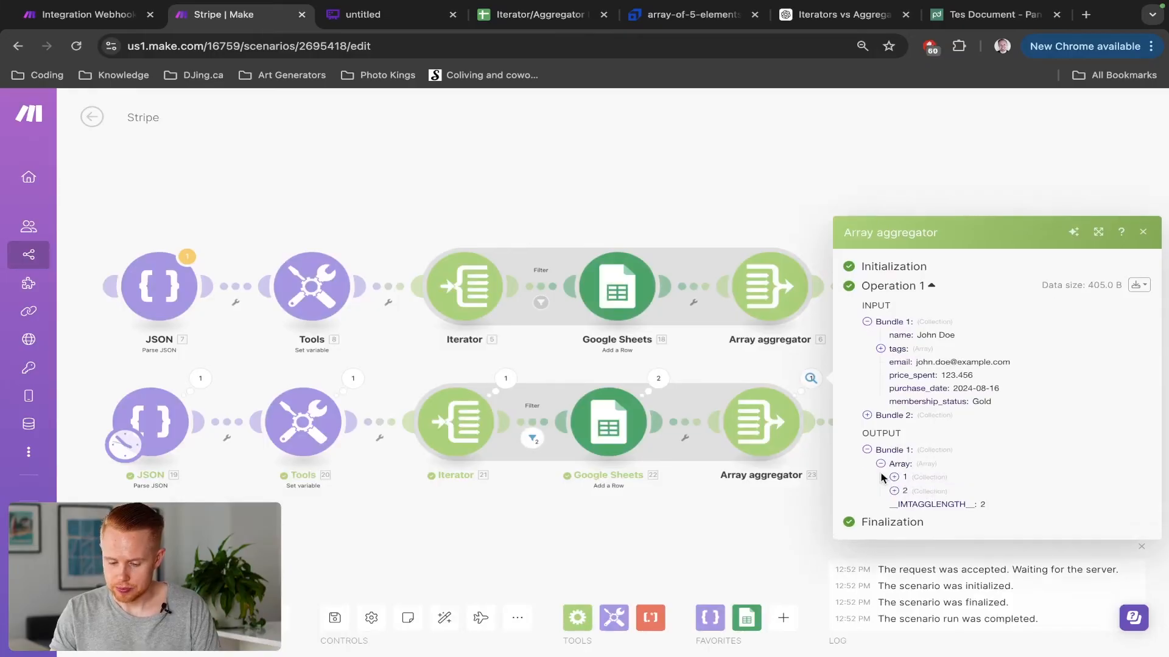
pyautogui.click(894, 479)
pyautogui.click(907, 466)
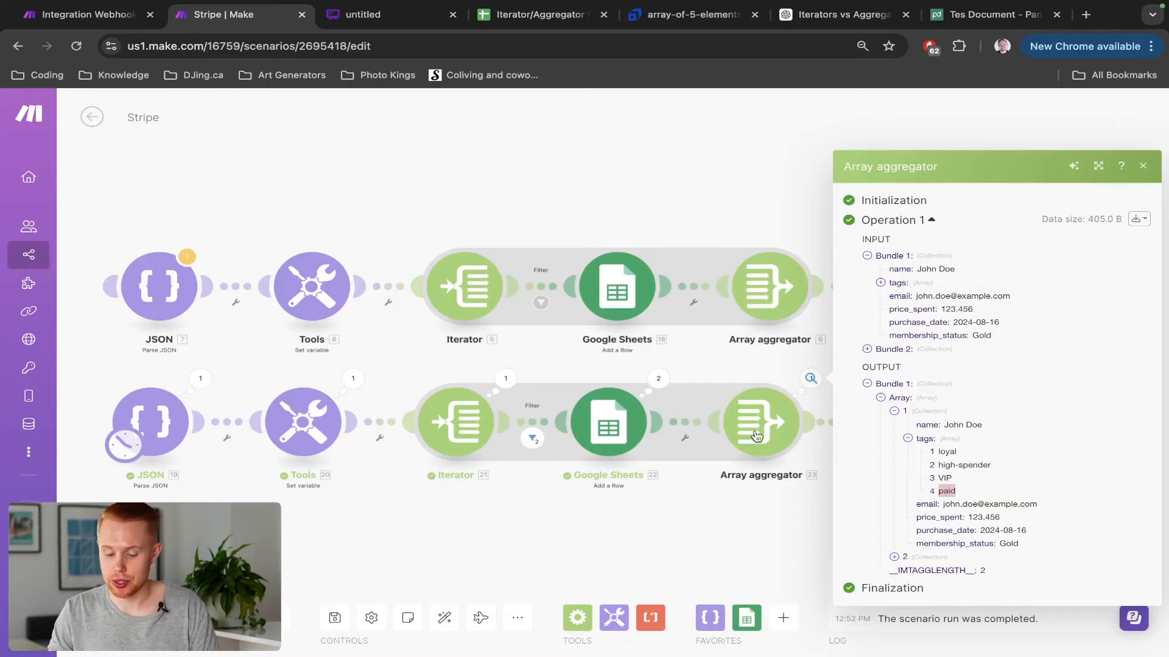
# Check the decimals of price_spent in the first collection of the lower Array aggregator's output
pyautogui.click(753, 435)
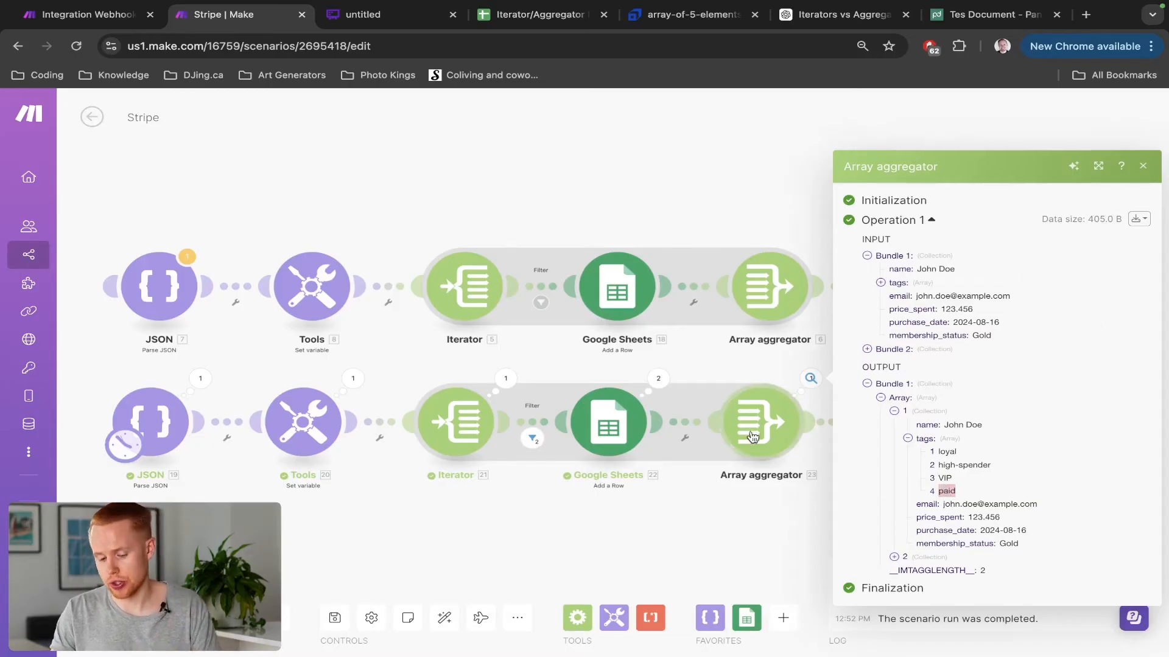
pyautogui.click(748, 381)
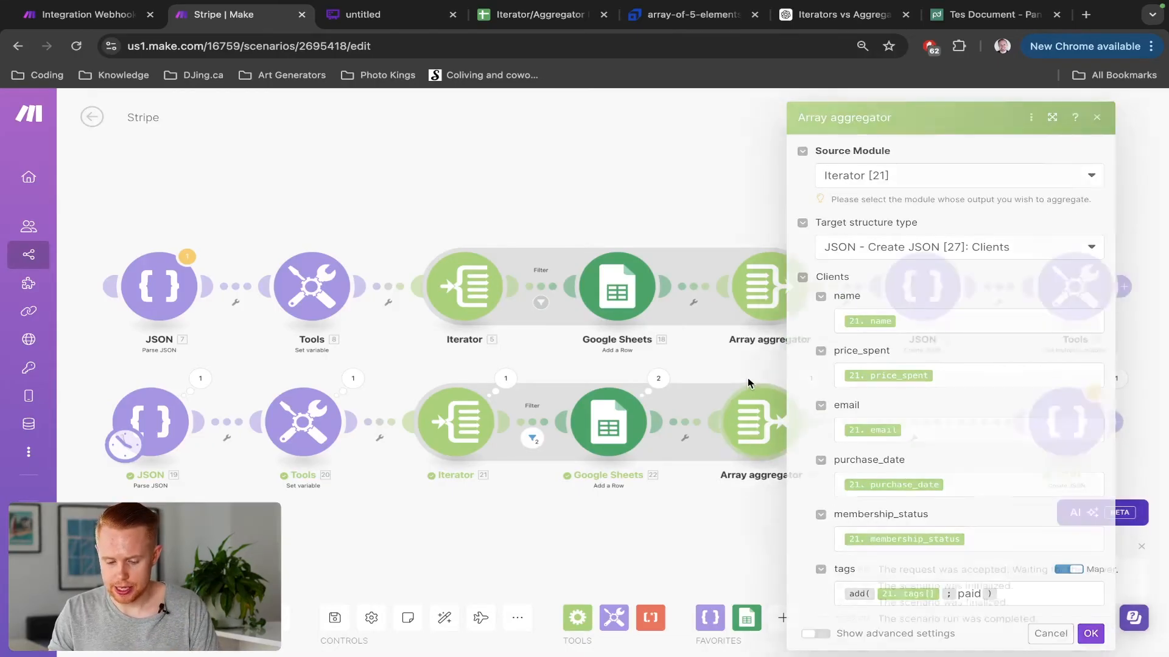
pyautogui.click(808, 383)
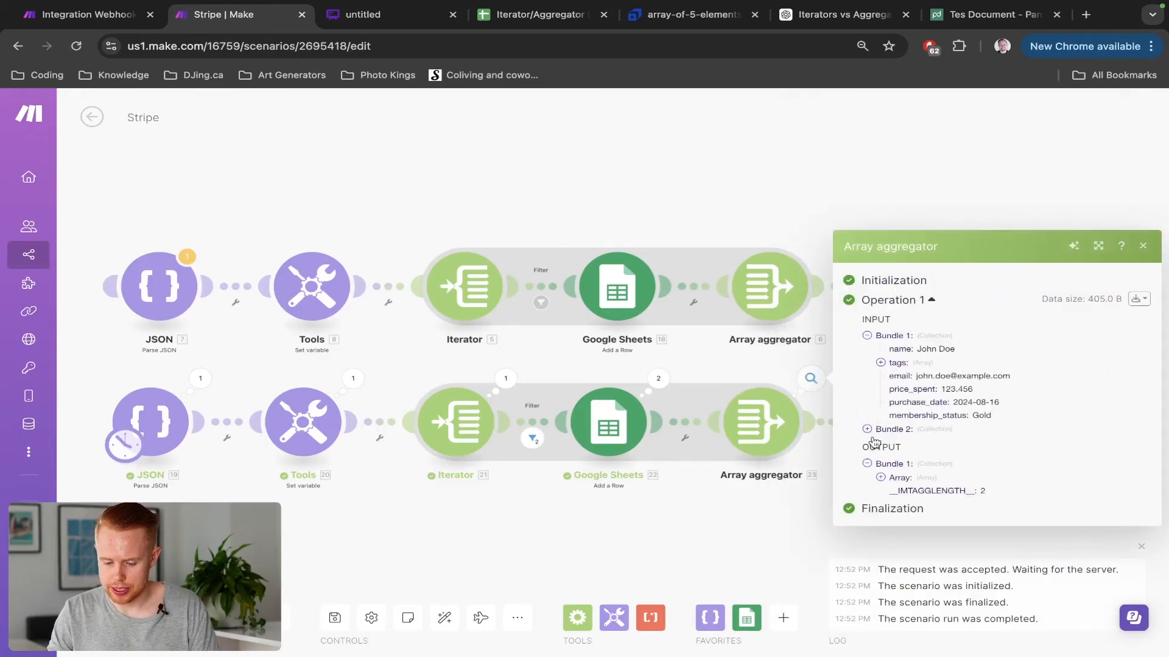
pyautogui.click(882, 477)
pyautogui.click(893, 477)
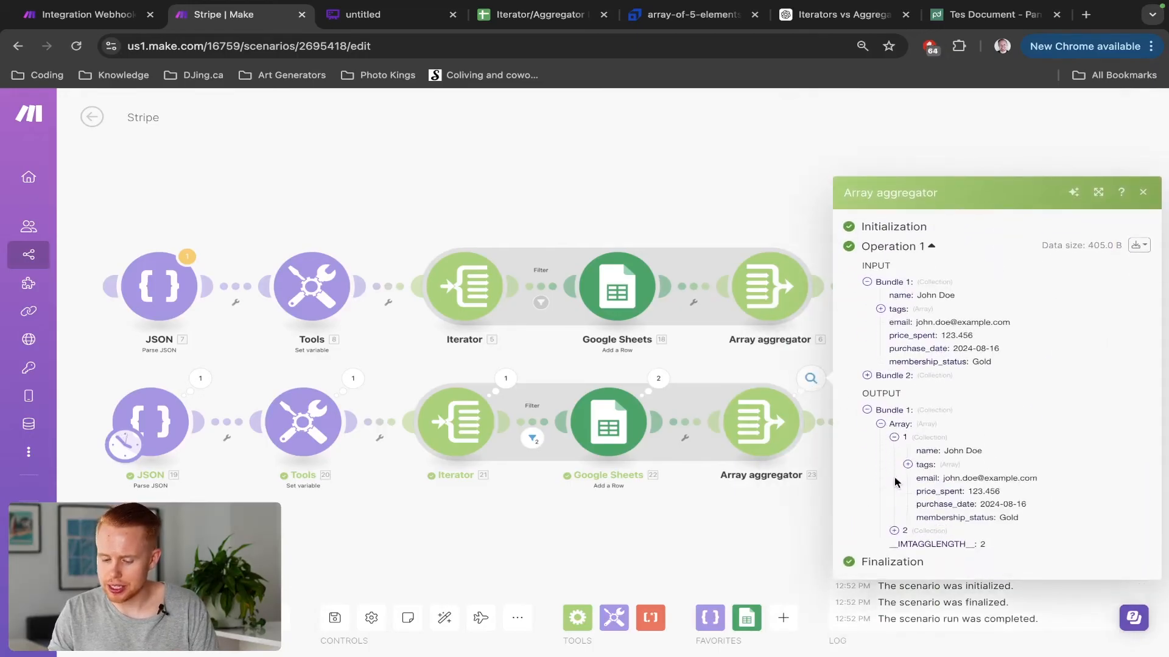
pyautogui.moveTo(983, 489); pyautogui.dragTo(993, 491)
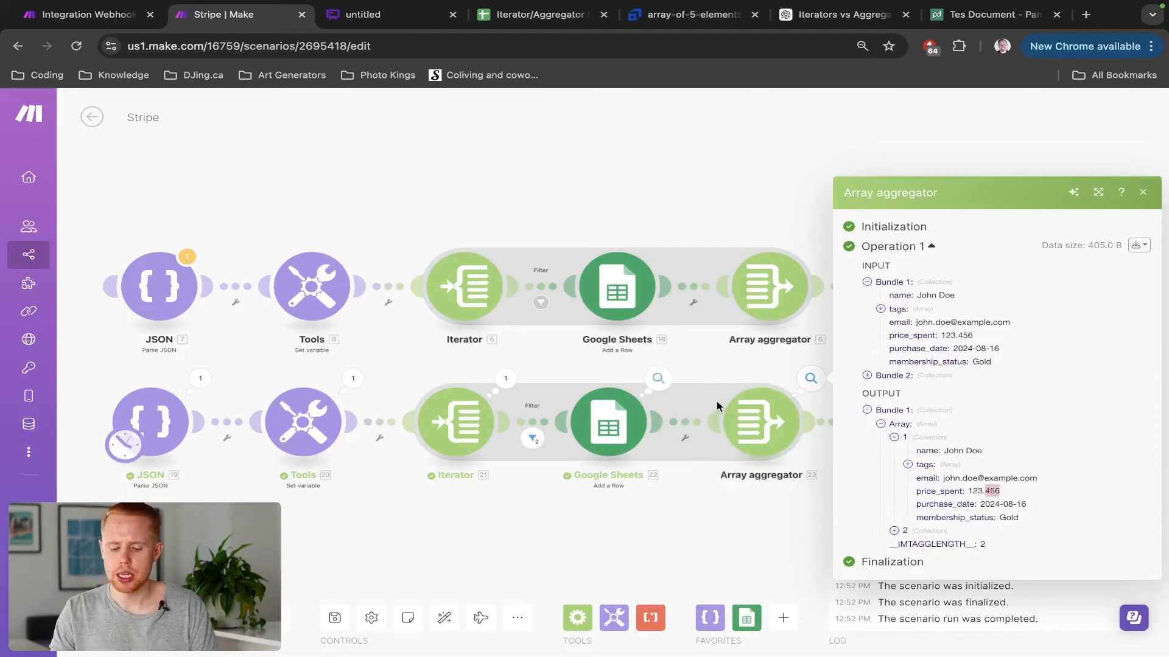
# Wrap the Iterator 21 price_spent value in the round math function in the lower Array aggregator's price_spent field
pyautogui.click(762, 426)
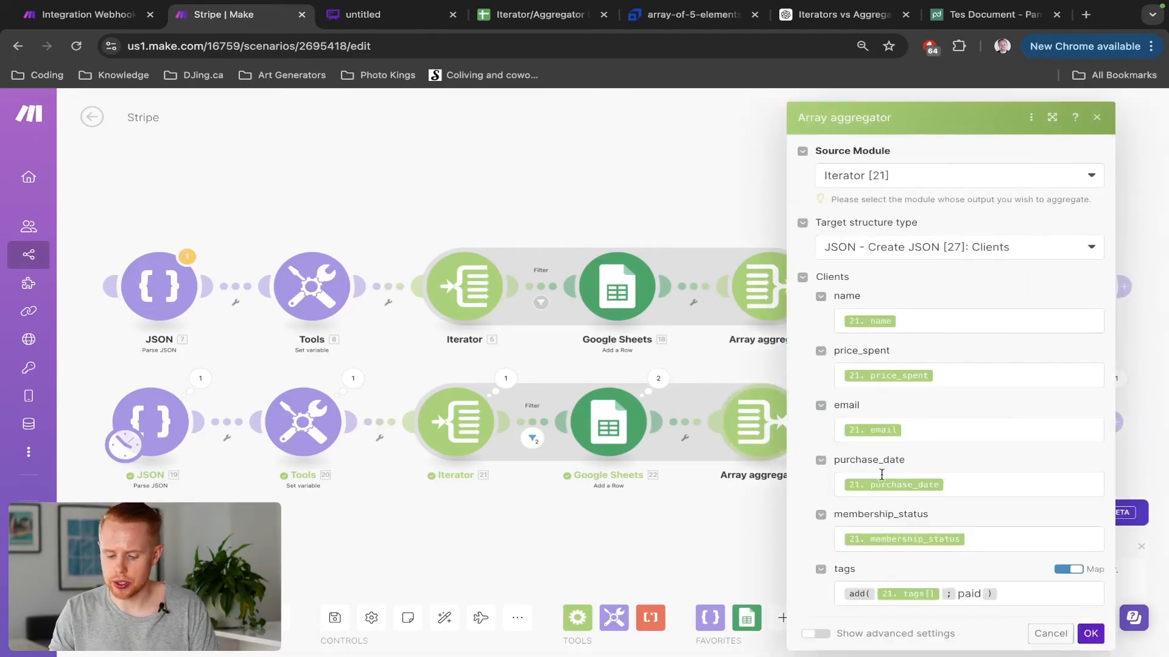
pyautogui.click(954, 382)
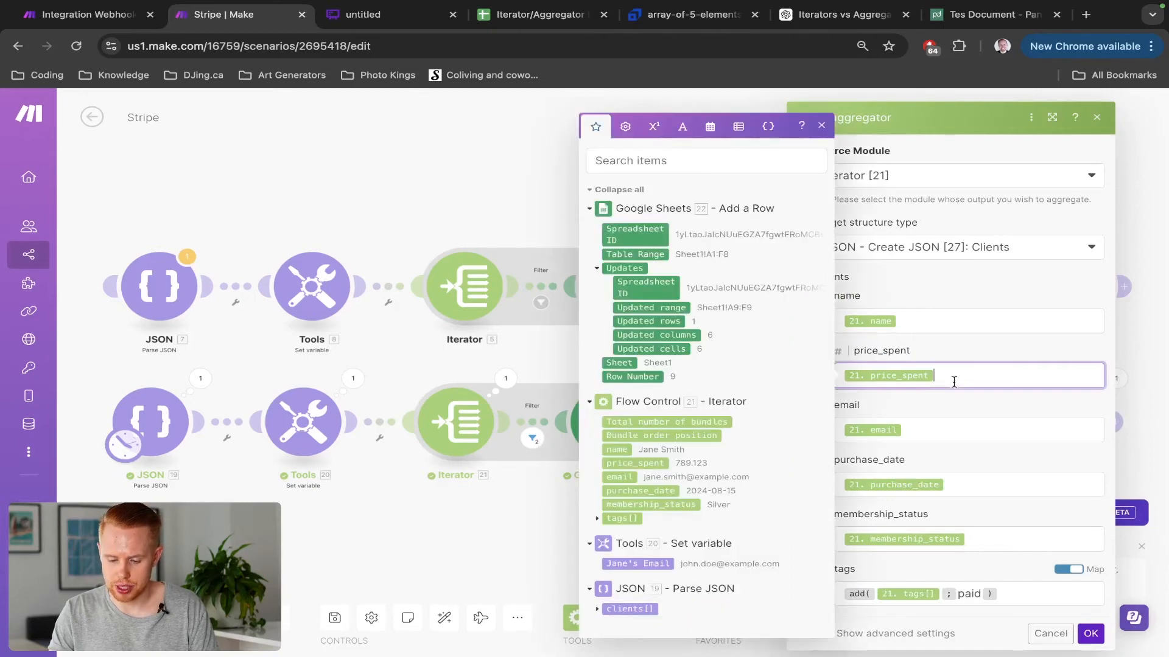
pyautogui.click(682, 134)
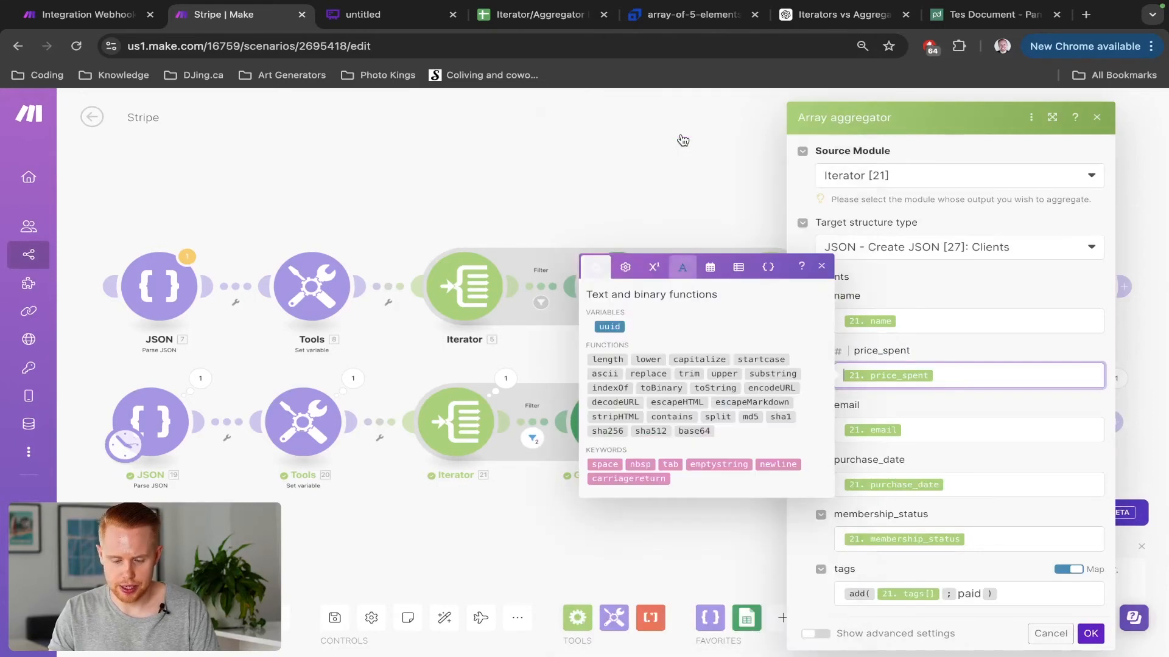
pyautogui.moveTo(624, 326)
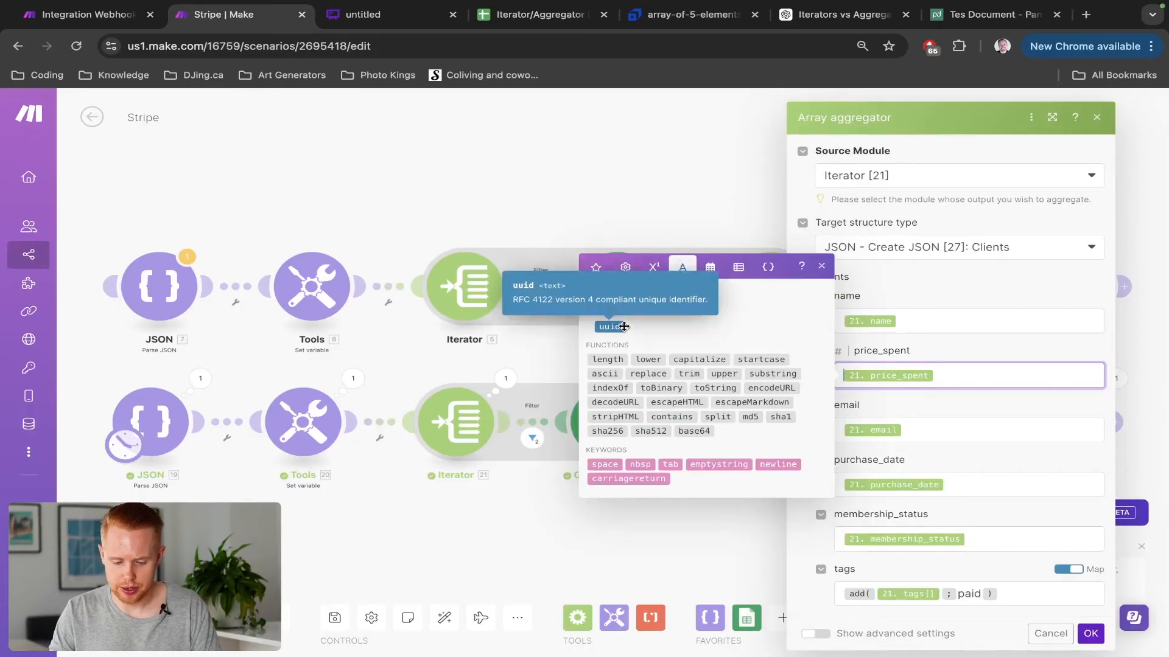
pyautogui.click(654, 266)
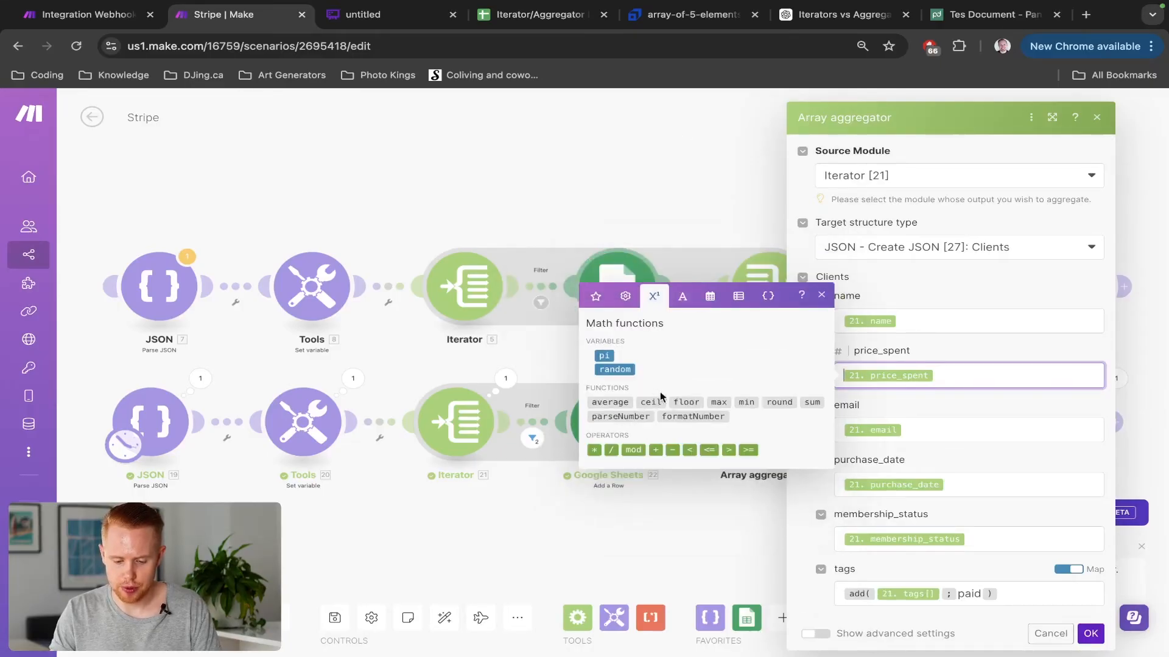
pyautogui.click(785, 403)
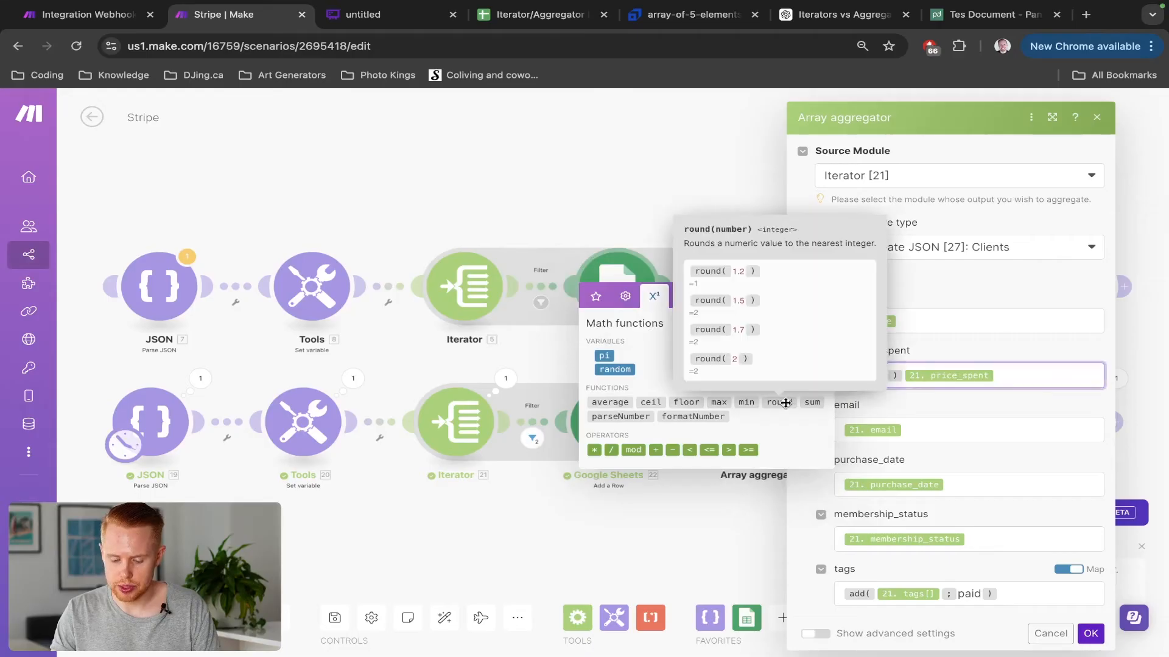
pyautogui.hotkey('shift', 'Right')
pyautogui.press('super+x')
pyautogui.press('Left')
pyautogui.press('super+v')
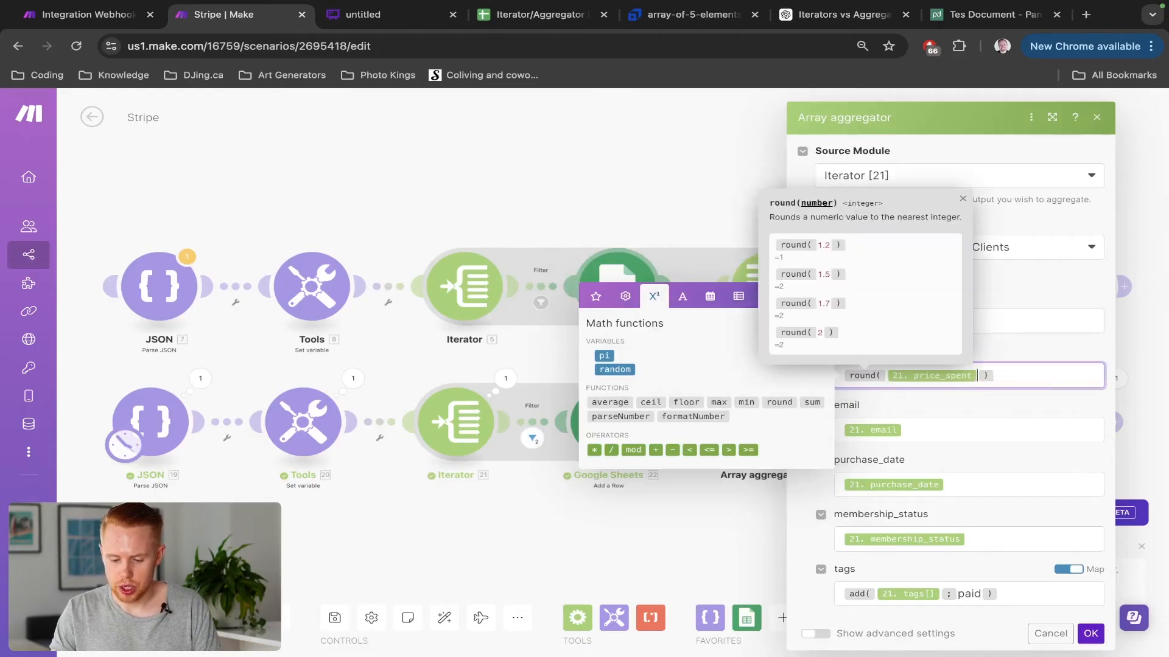
# Multiply price_spent by 100 inside the round function, divide the rounded result by 100, and save the aggregator
pyautogui.click(625, 296)
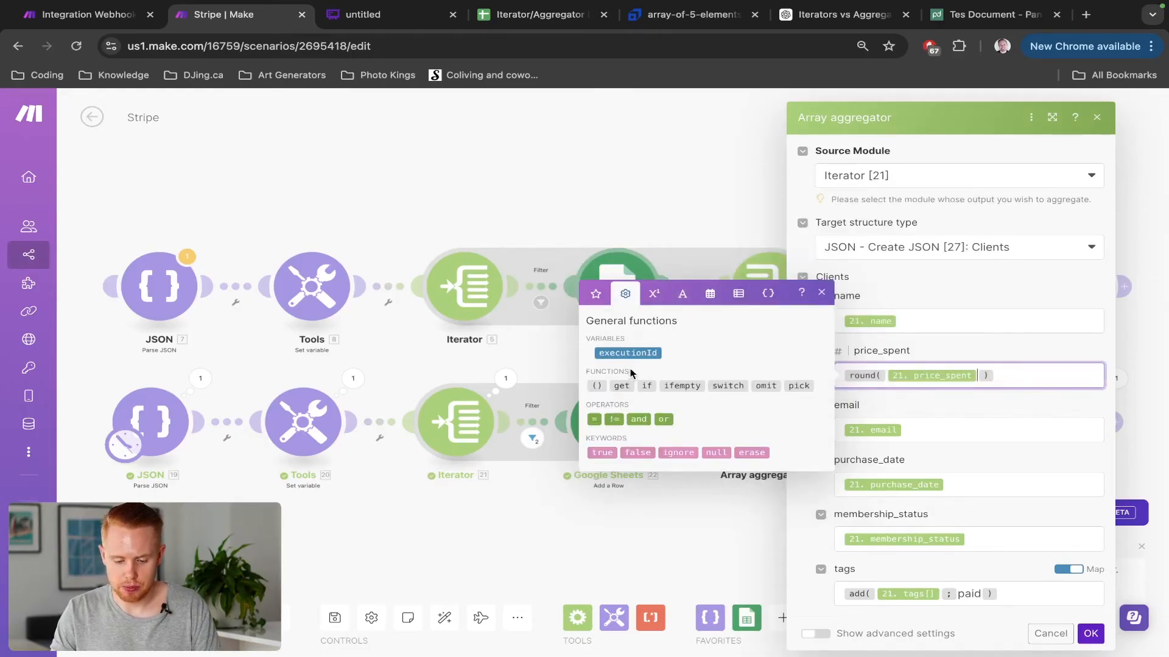
pyautogui.click(654, 294)
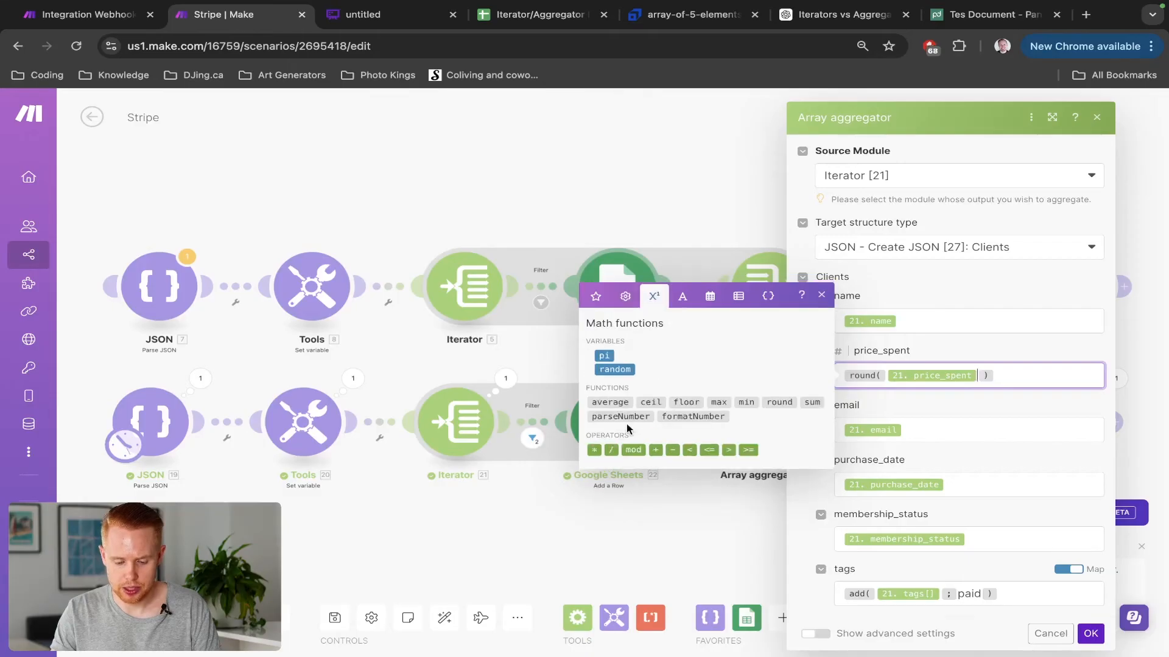
pyautogui.click(594, 449)
pyautogui.write('100')
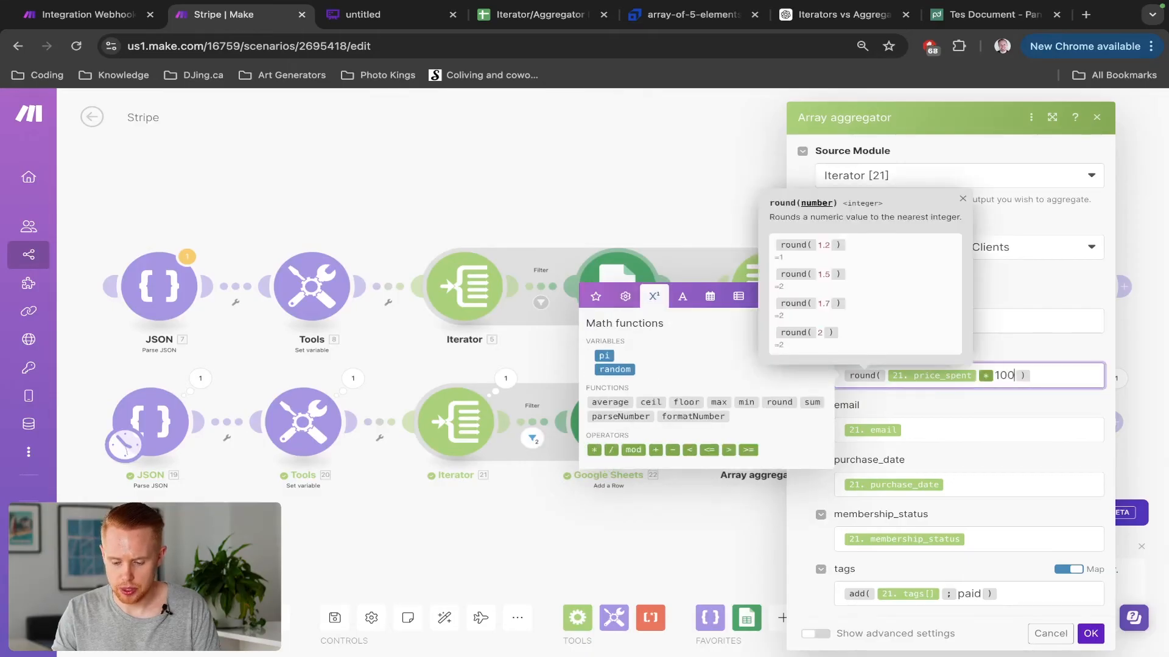
pyautogui.click(611, 450)
pyautogui.write('1')
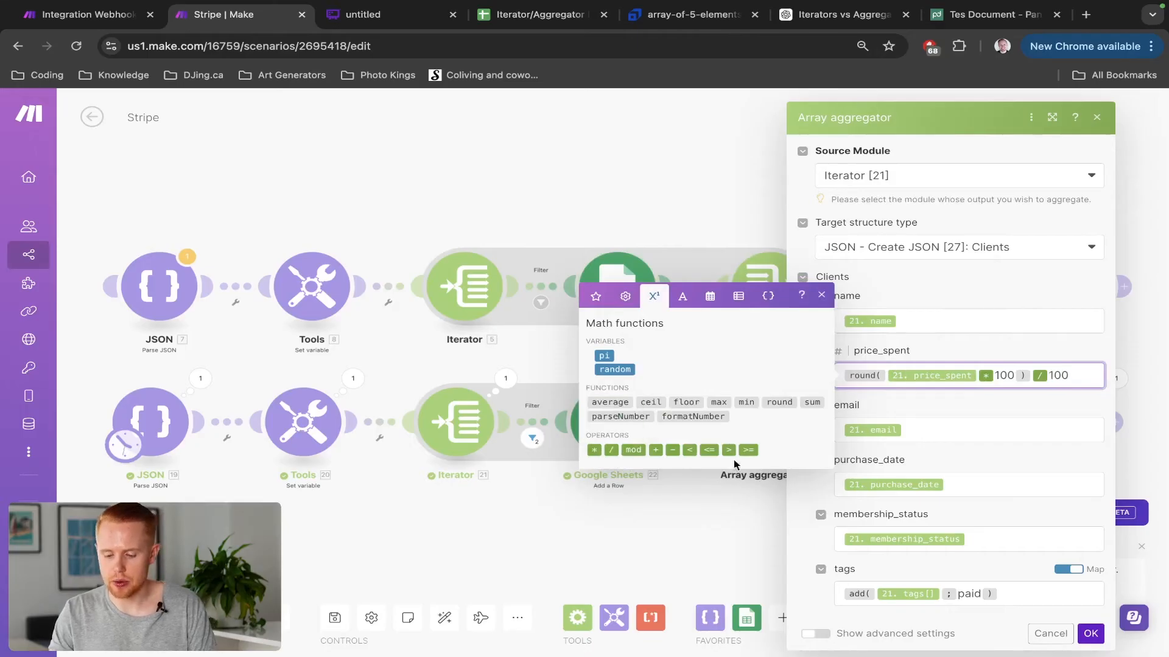
pyautogui.write('00')
pyautogui.click(880, 412)
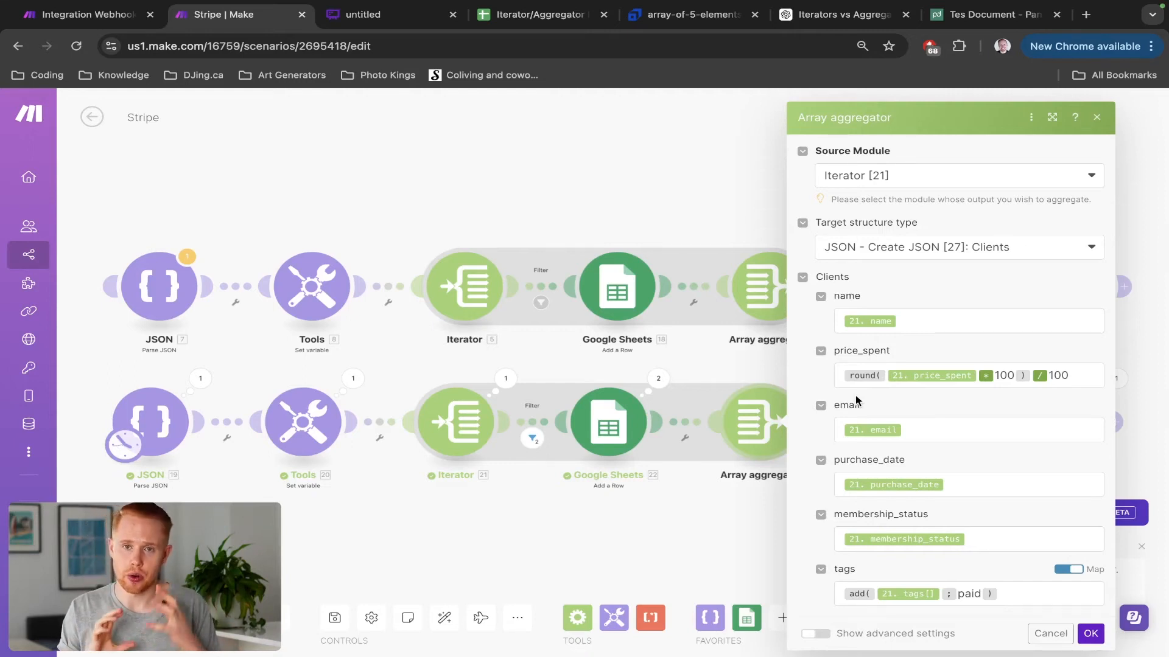
pyautogui.click(1090, 634)
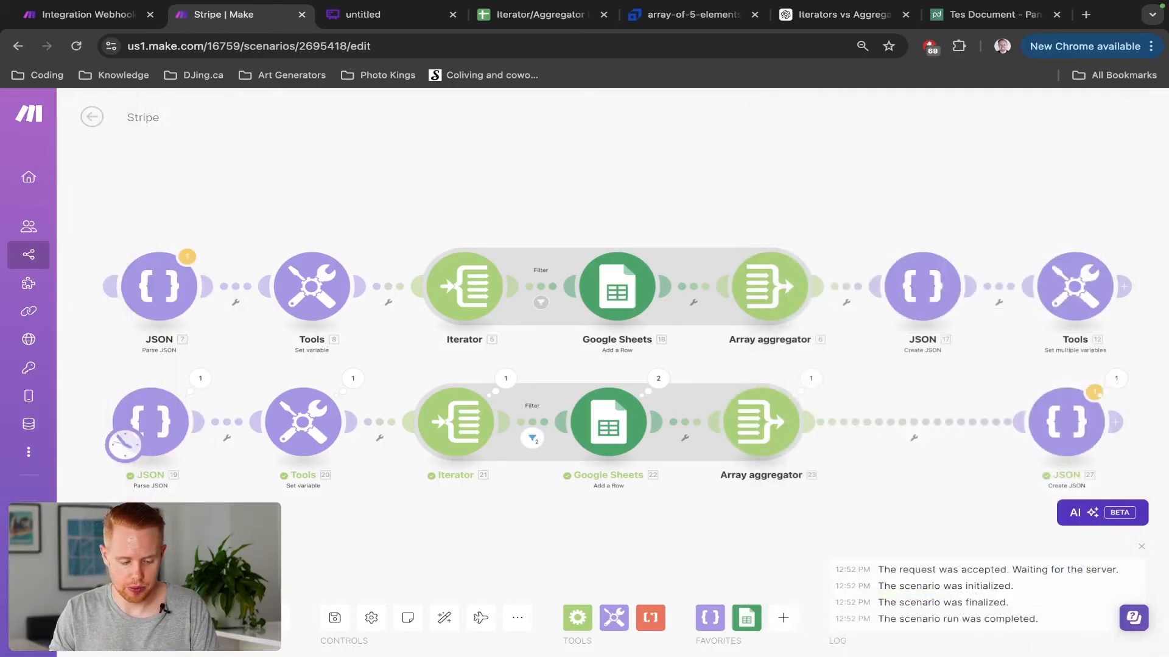
# Run the scenario again and examine the rounded price_spent in the first collection of the lower Array aggregator's output
pyautogui.click(131, 618)
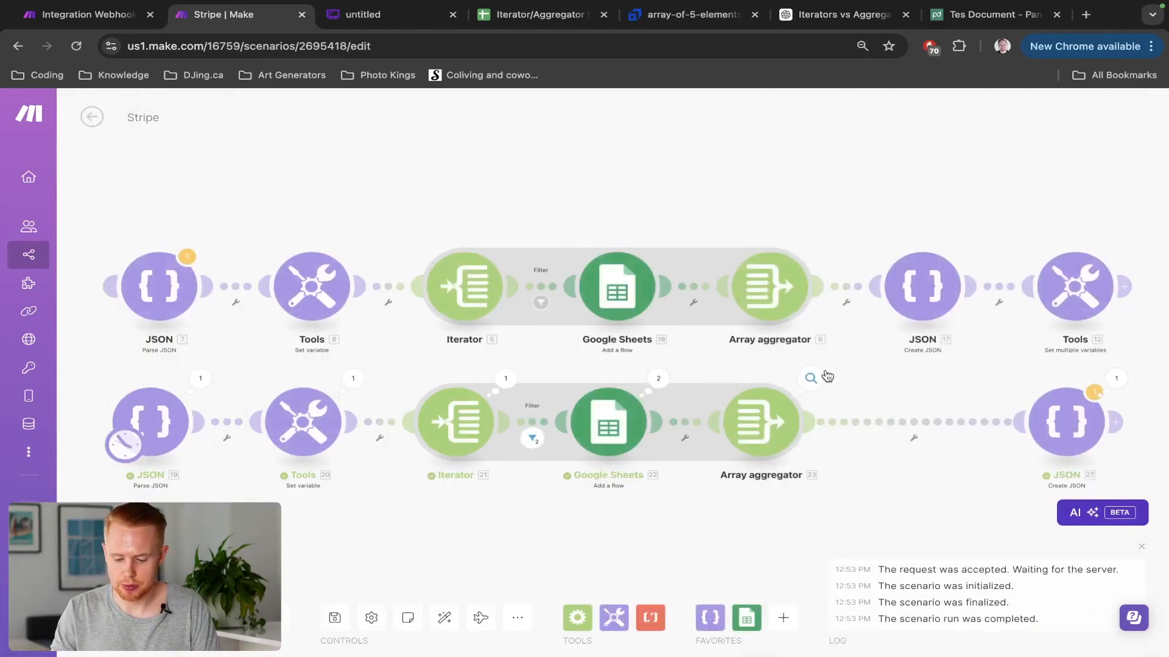
pyautogui.click(809, 381)
pyautogui.click(880, 477)
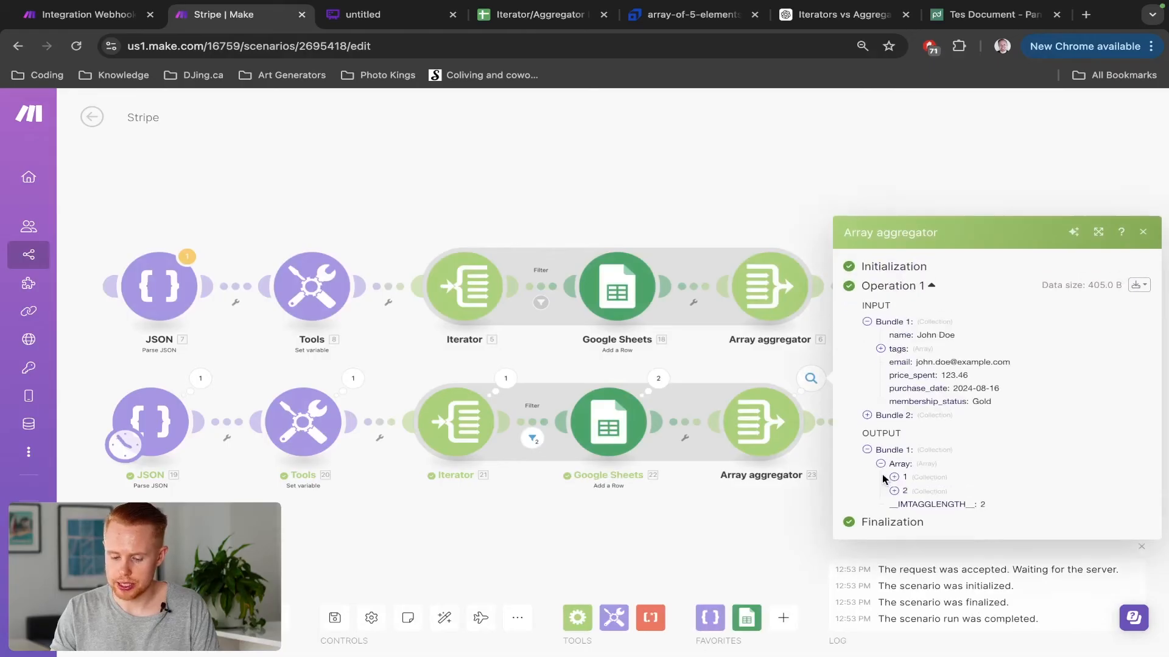
pyautogui.click(894, 475)
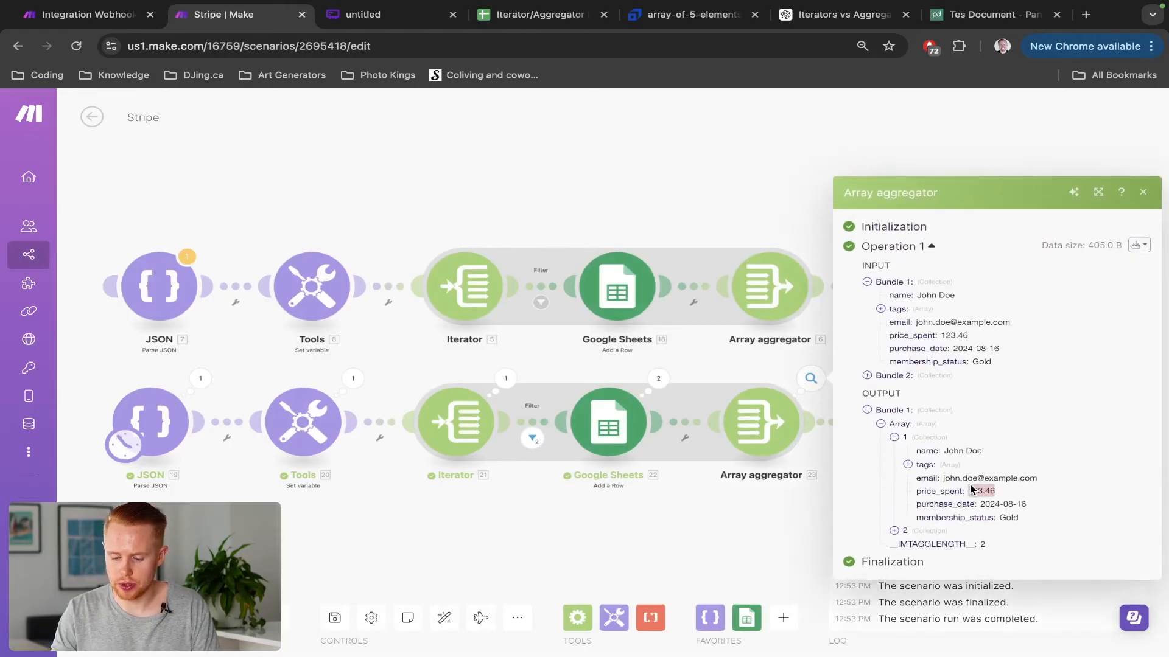
pyautogui.click(740, 357)
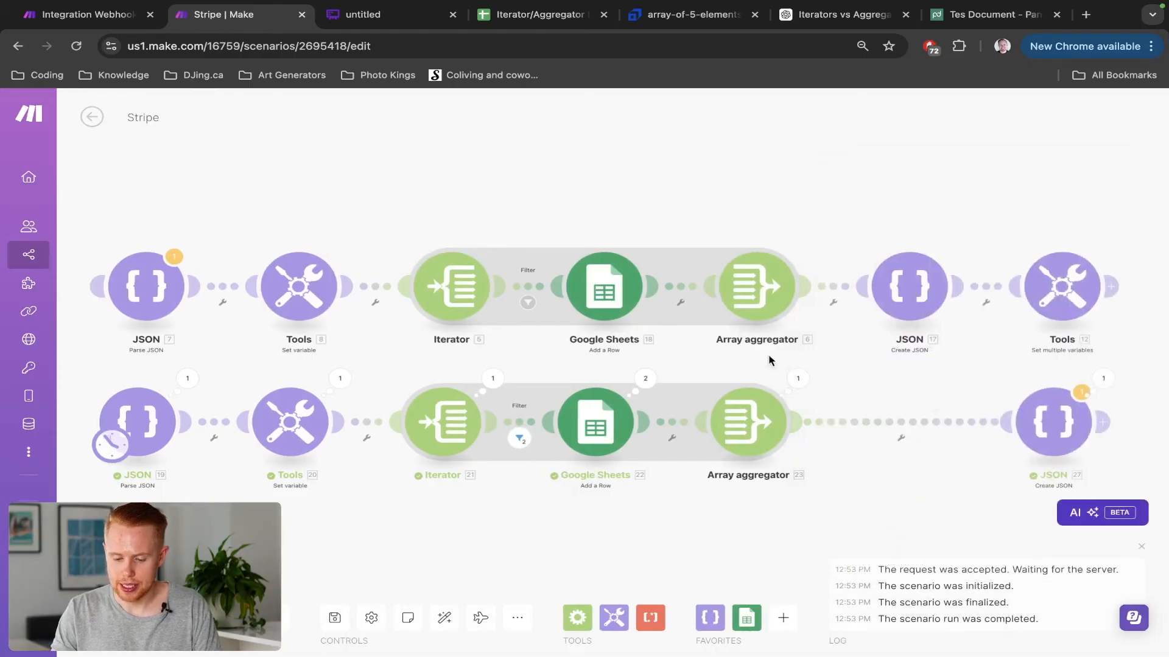
# Move the lower Create JSON module close to its Array aggregator and attach a clone of the Set multiple variables module after it
pyautogui.hscroll(5, 769, 361)
pyautogui.moveTo(814, 383); pyautogui.dragTo(649, 383)
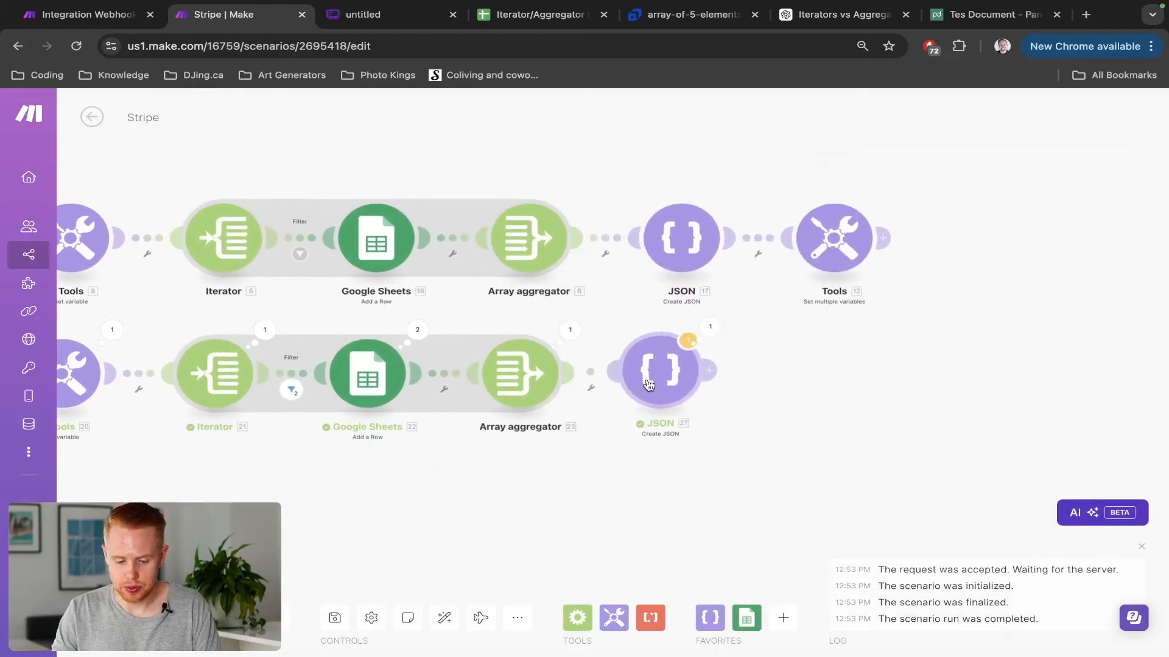
pyautogui.rightClick(834, 259)
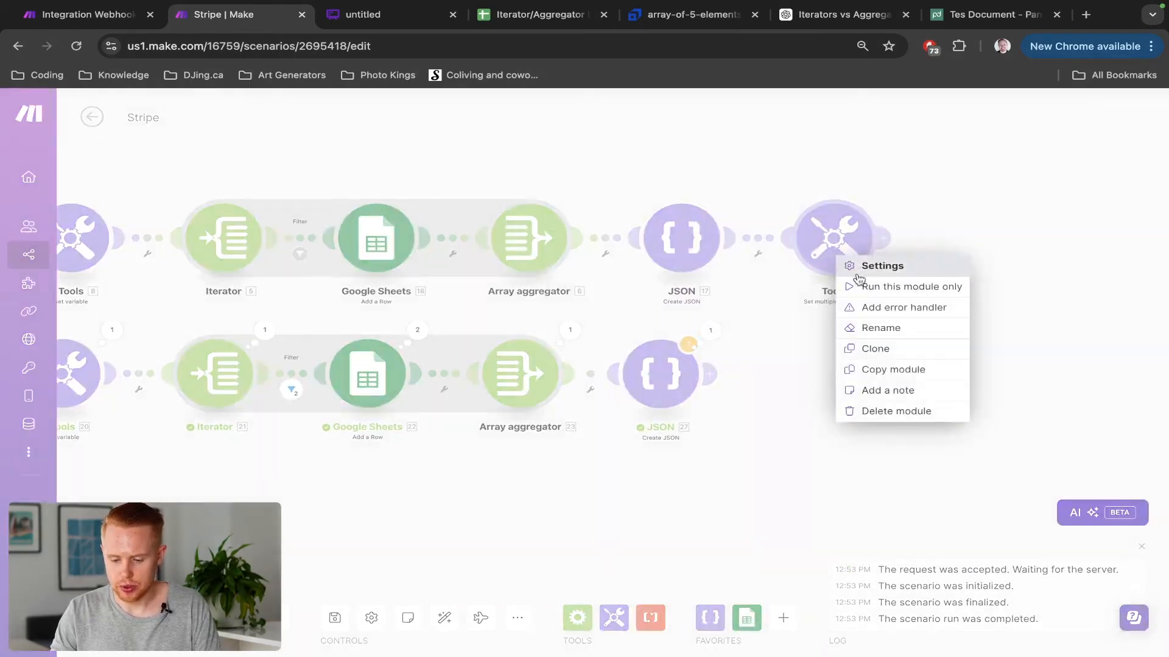
pyautogui.click(883, 348)
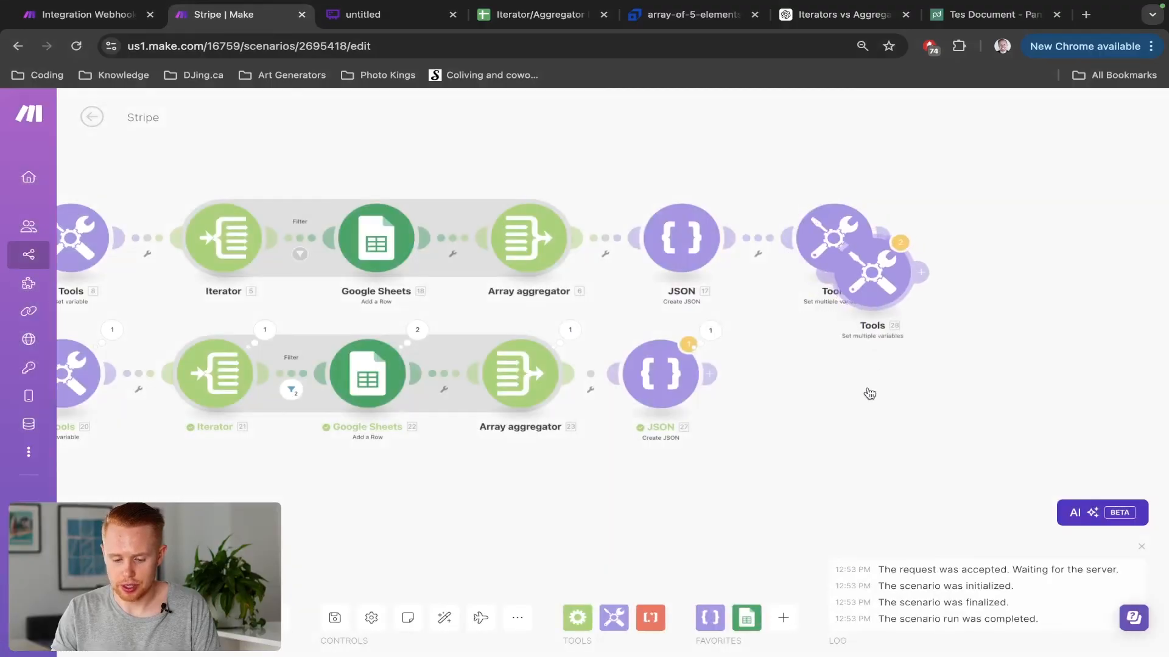
pyautogui.moveTo(865, 278)
pyautogui.mouseDown()
pyautogui.moveTo(807, 404)
pyautogui.moveTo(809, 380)
pyautogui.mouseUp()
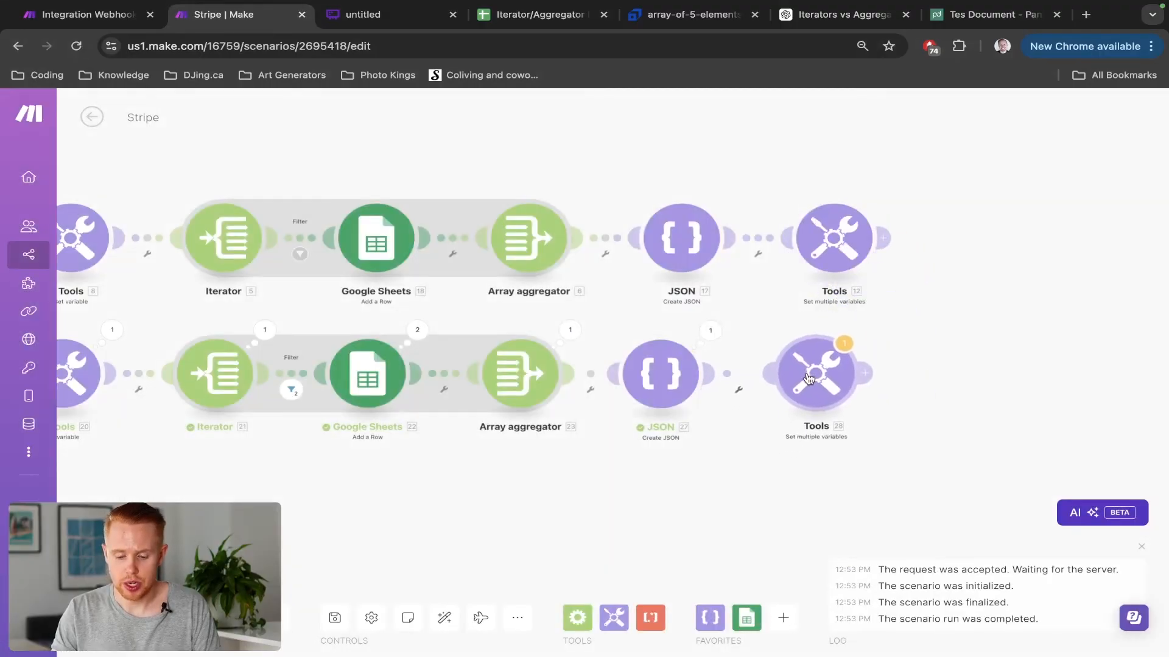
# Replace the mapped array in the cloned module's Length and Keys variables with Array aggregator 23's Array[]
pyautogui.click(809, 379)
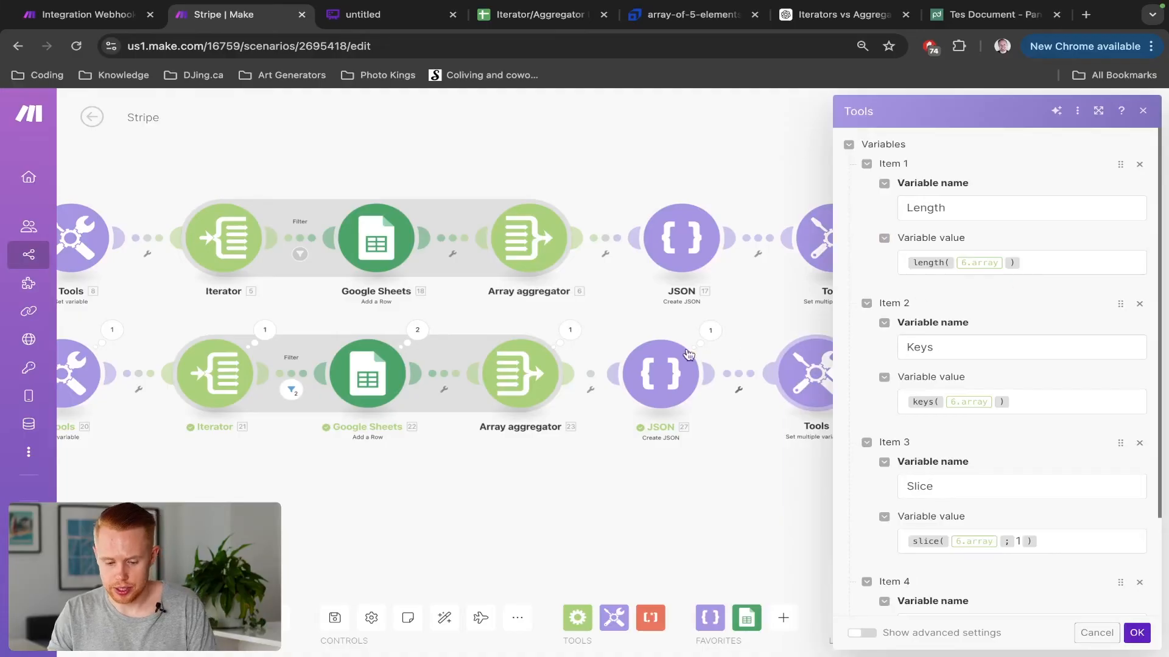
pyautogui.click(1007, 265)
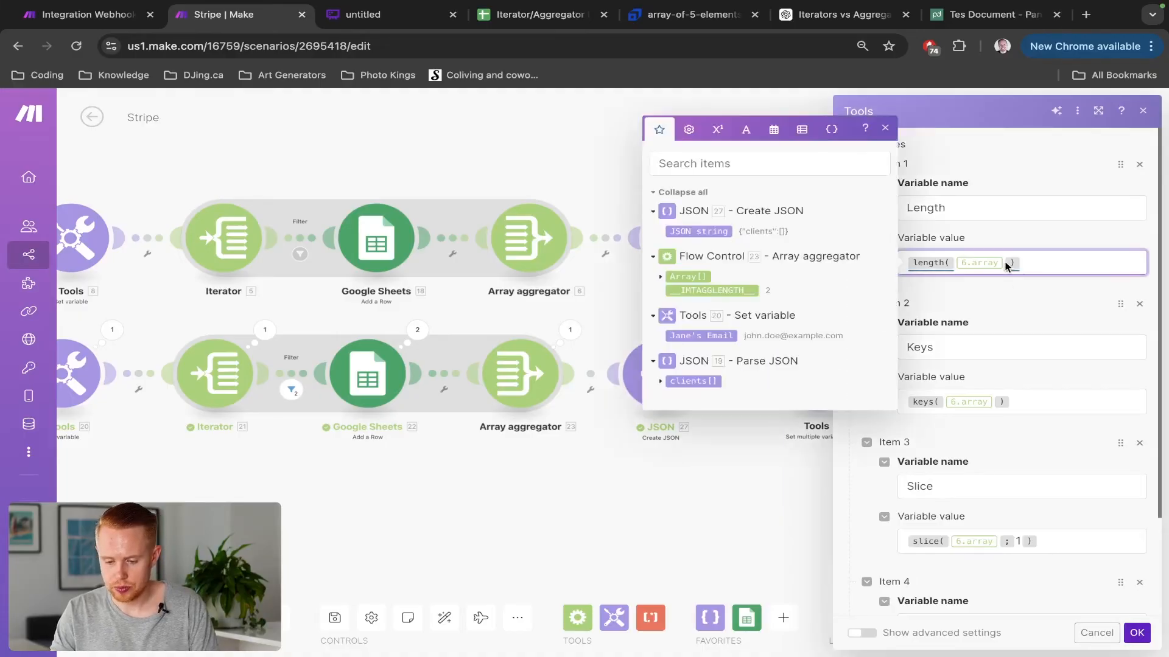
pyautogui.press('BackSpace')
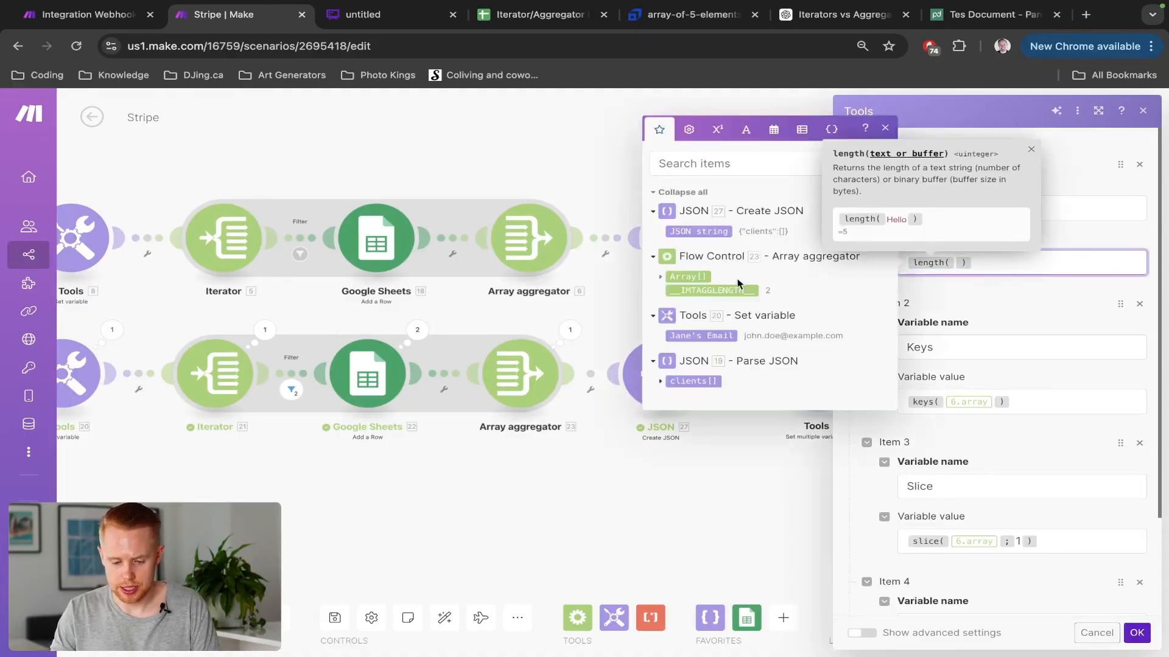
pyautogui.click(694, 277)
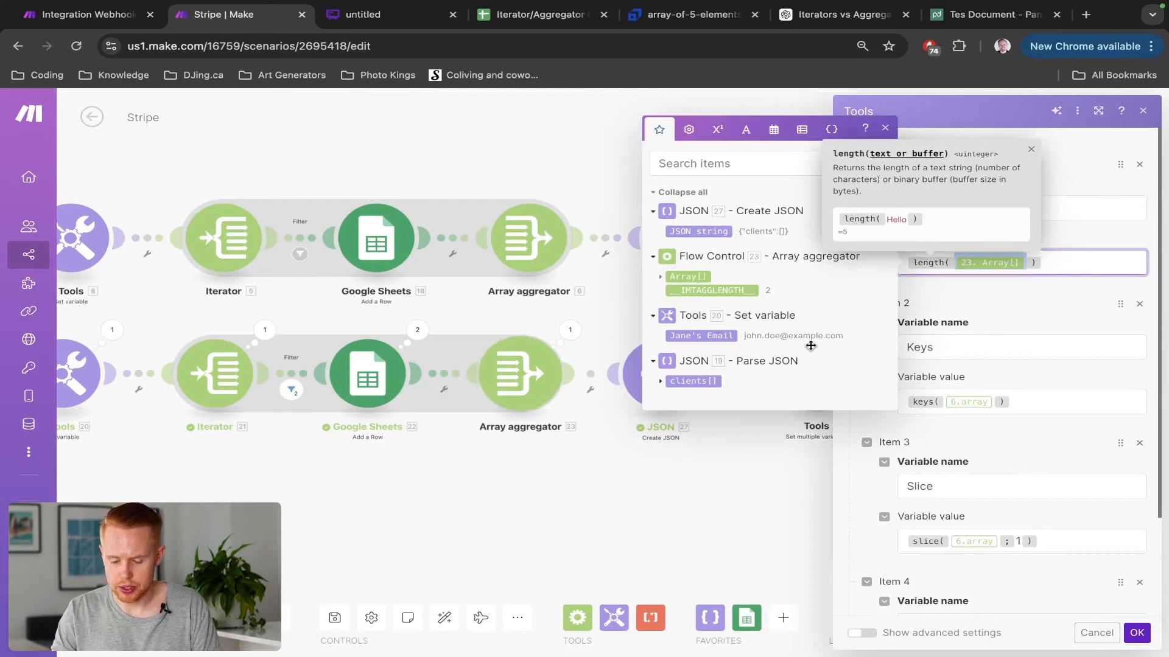
pyautogui.click(994, 400)
pyautogui.press('BackSpace')
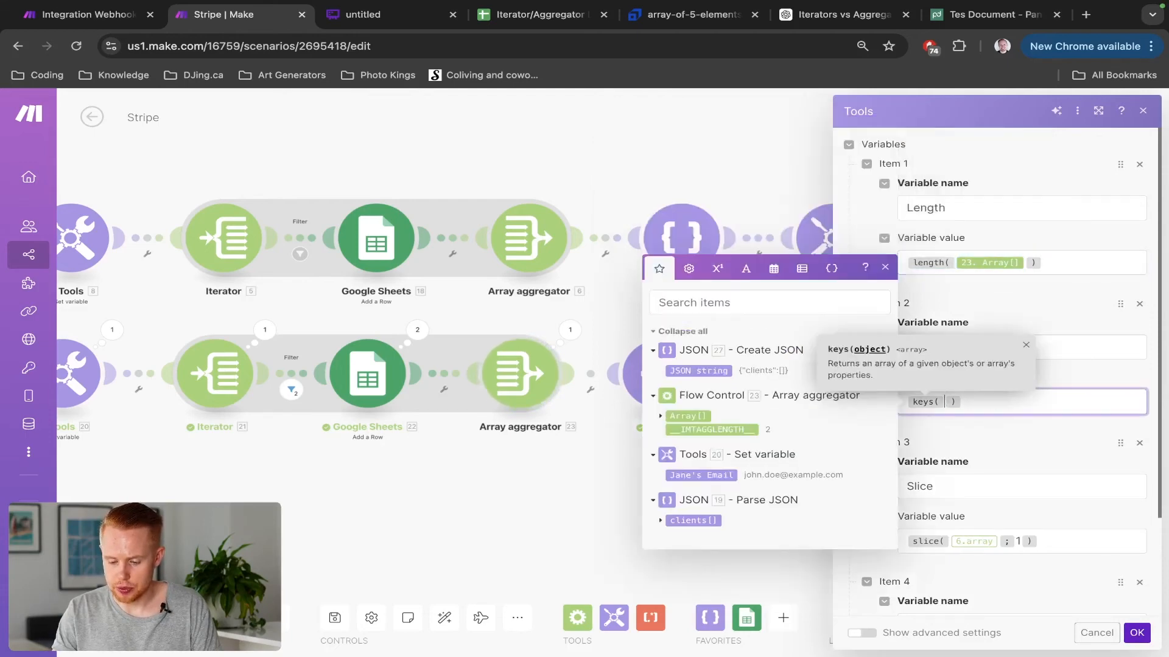
pyautogui.press('super+v')
# Replace the mapped array in the Slice and Distinct variables with Array aggregator 23's Array[] and save the module
pyautogui.click(1003, 544)
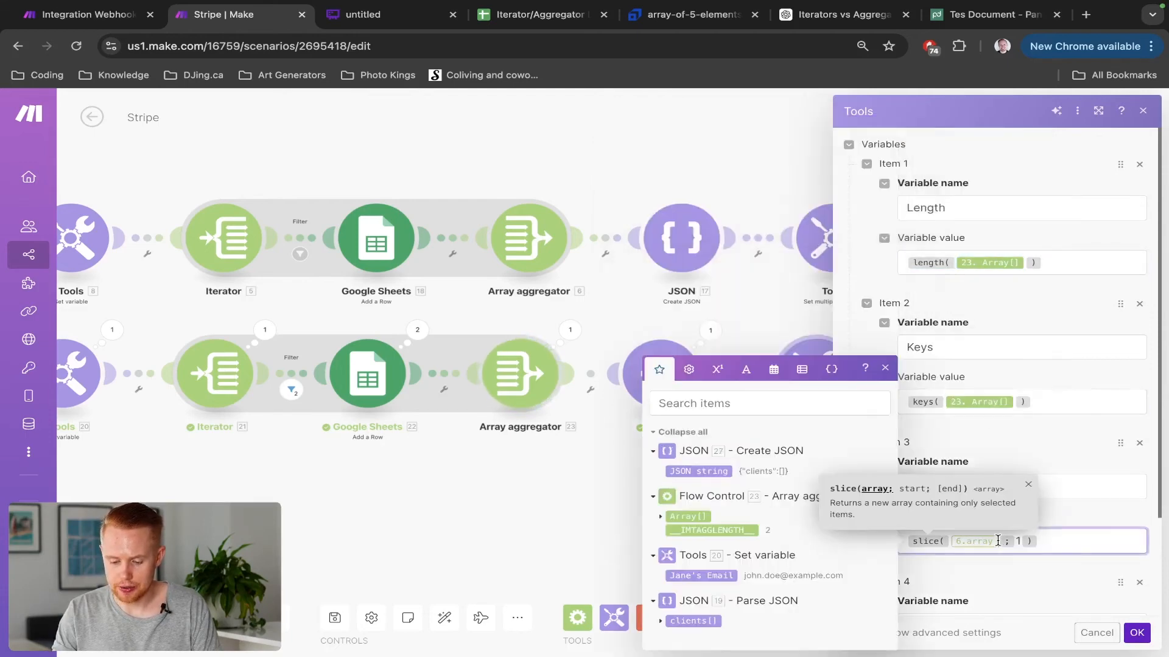
pyautogui.press('BackSpace')
pyautogui.press('super+v')
pyautogui.scroll(-2, 1080, 523)
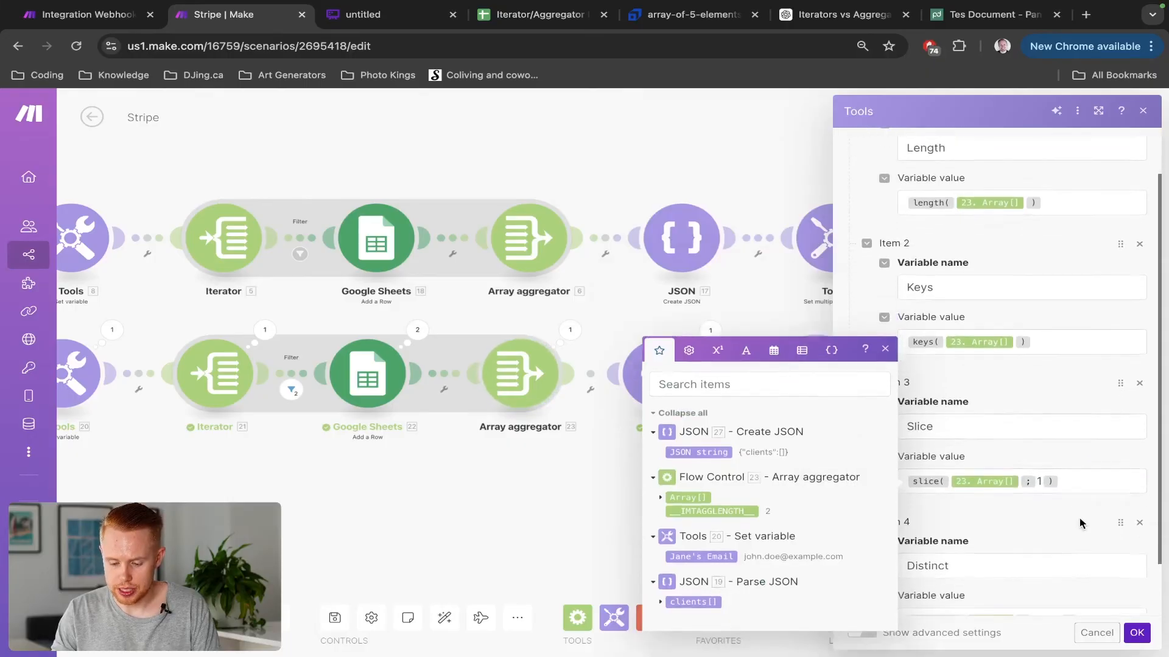
pyautogui.click(1013, 551)
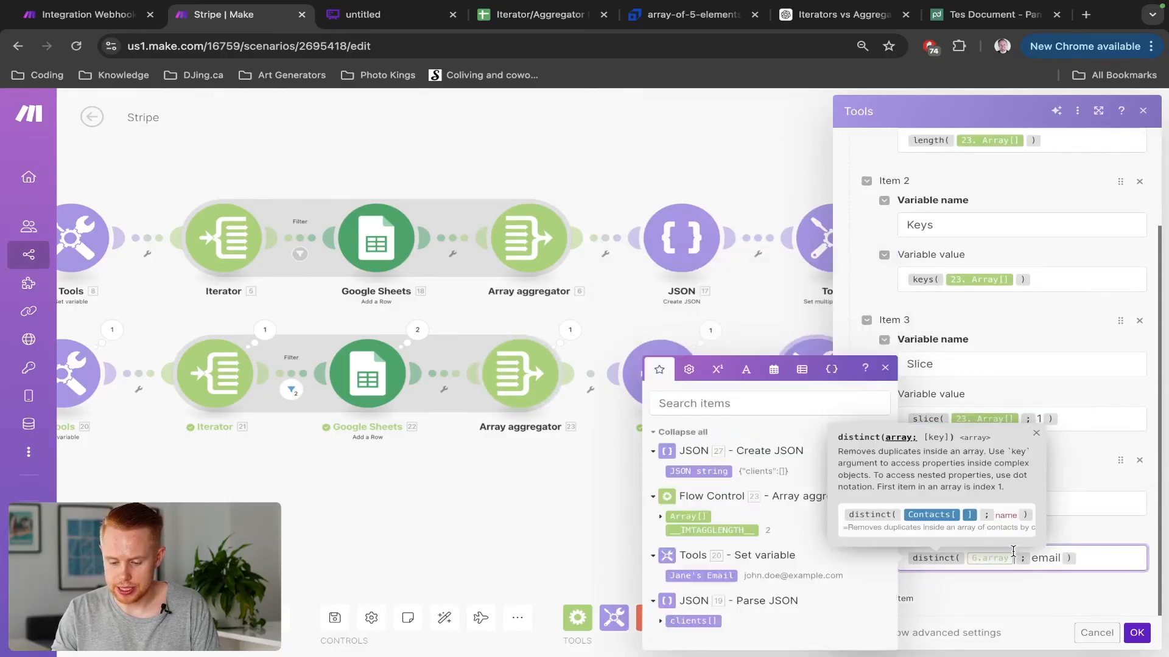
pyautogui.press('BackSpace')
pyautogui.press('super+v')
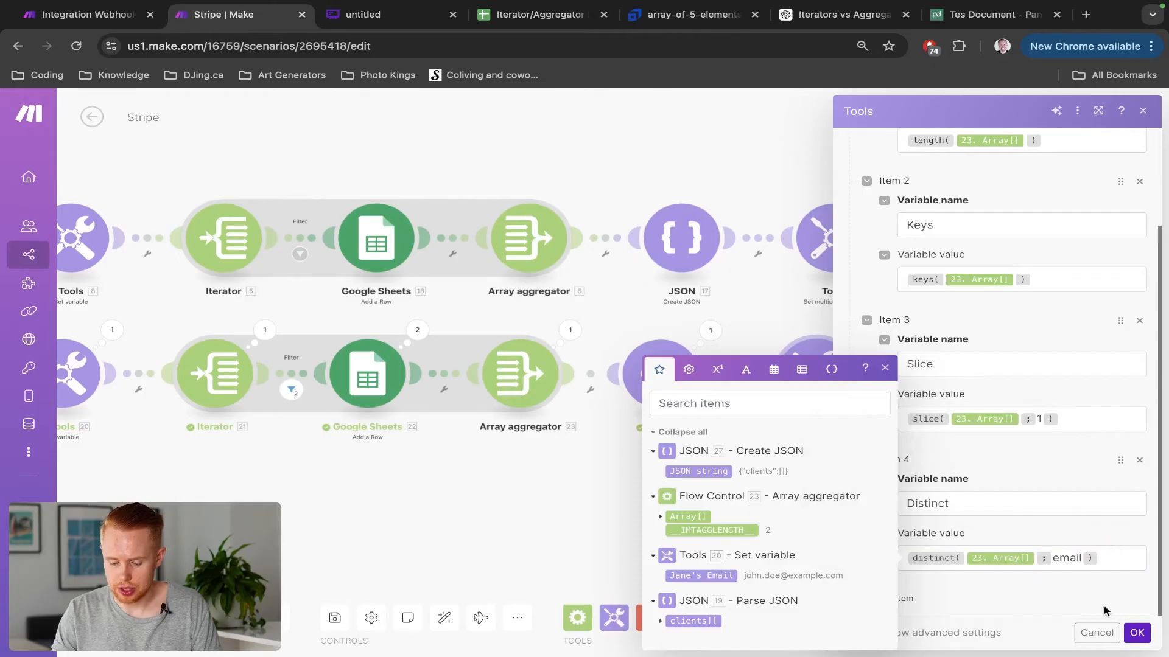
pyautogui.click(1136, 633)
# Run the scenario and examine the Length, Keys and Slice values in the lower Set multiple variables module's output
pyautogui.click(116, 618)
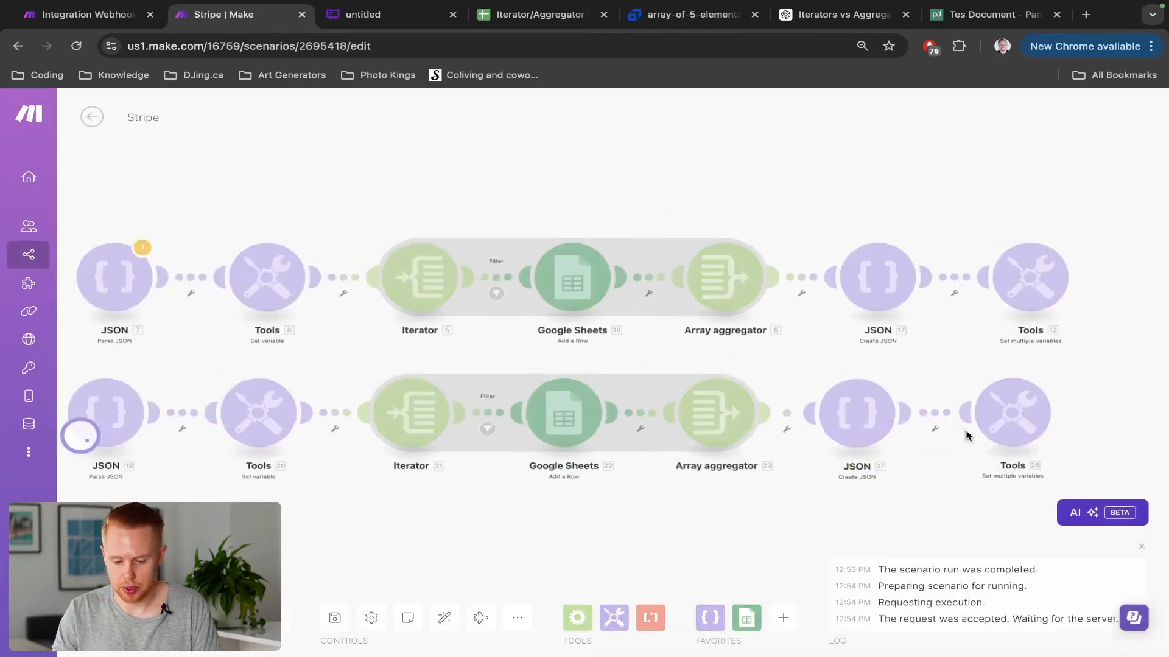
pyautogui.moveTo(1139, 372); pyautogui.dragTo(831, 338)
pyautogui.click(813, 337)
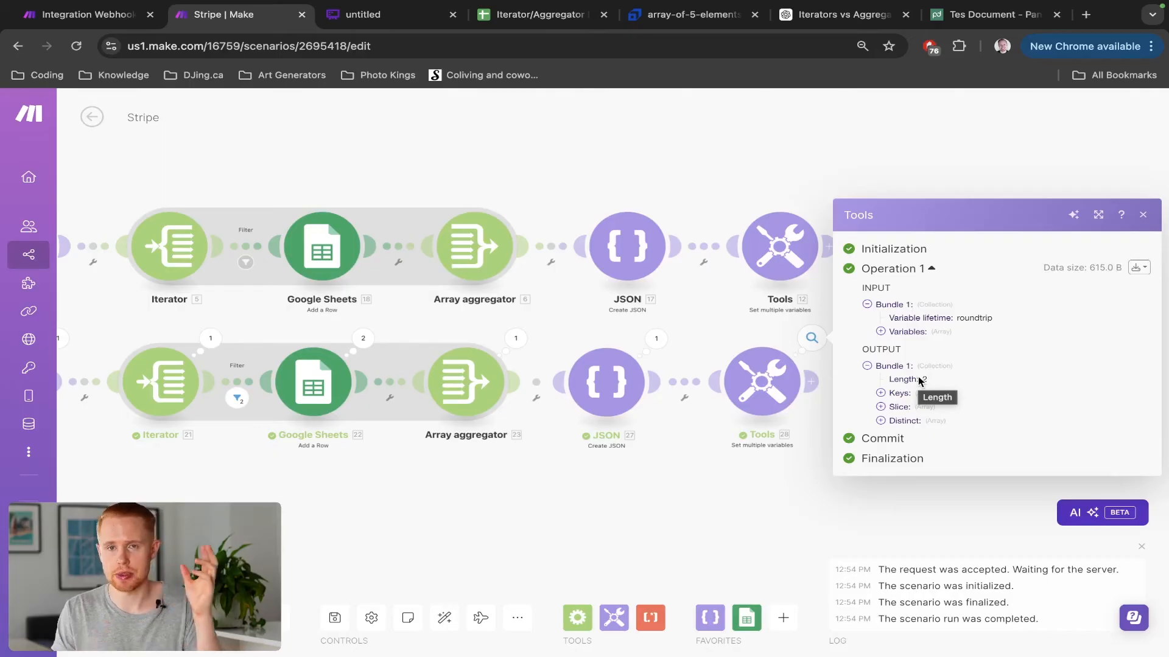
pyautogui.click(881, 393)
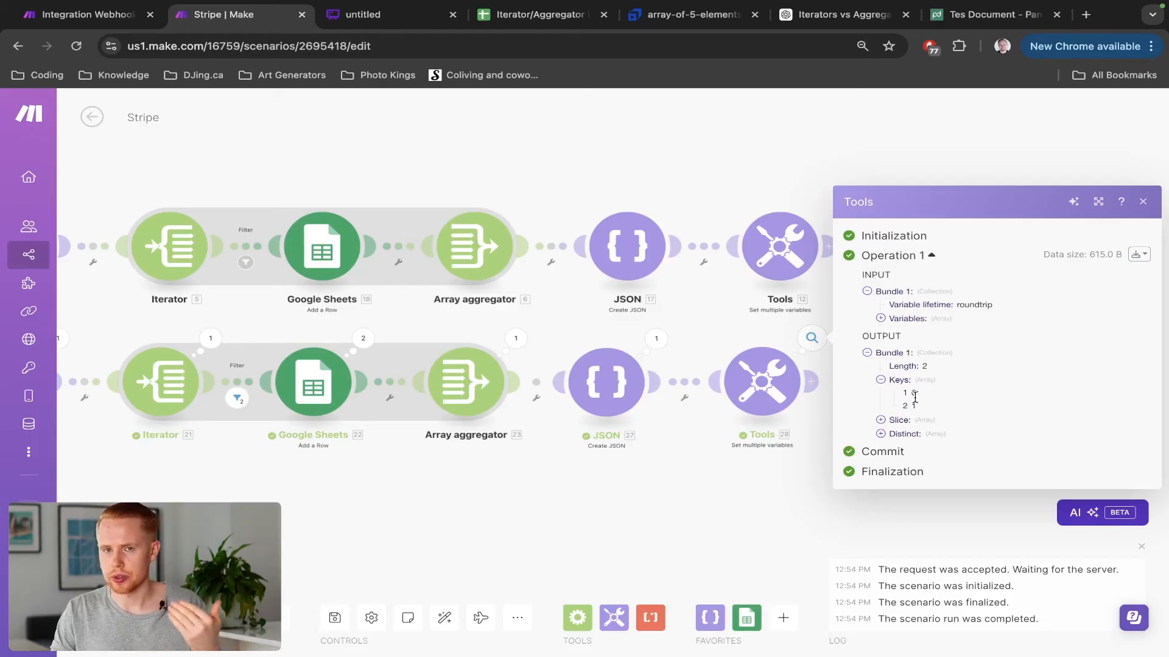
pyautogui.click(882, 421)
pyautogui.click(899, 429)
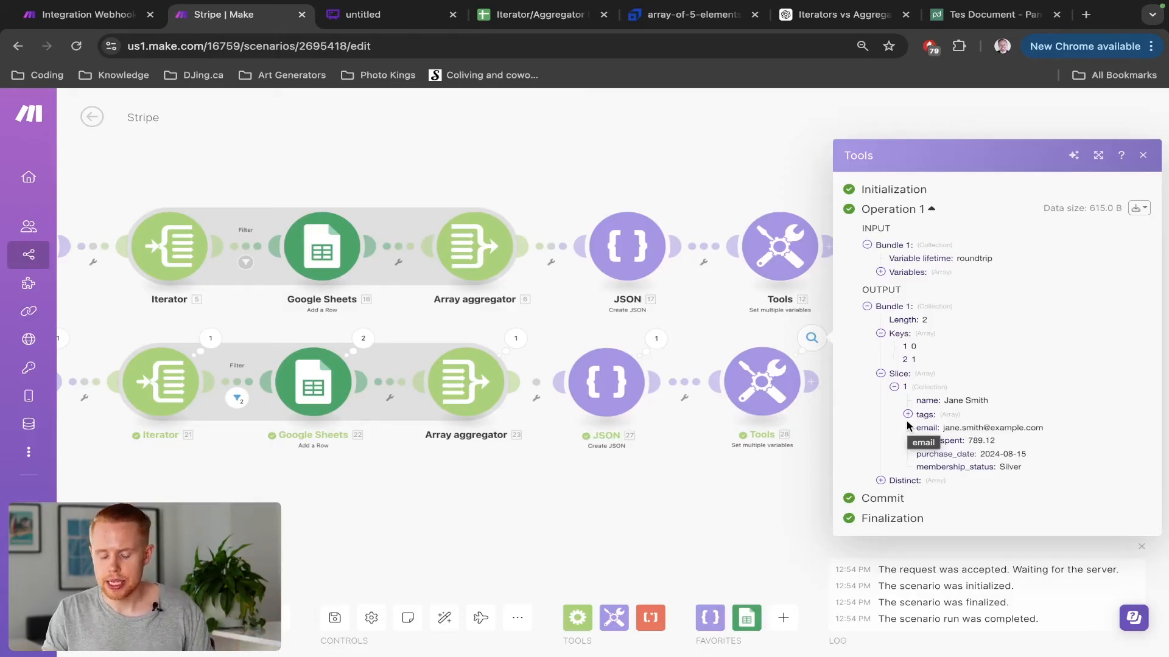
# Review the slice formula in the lower Set multiple variables module, and examine the Distinct array in its output
pyautogui.click(763, 387)
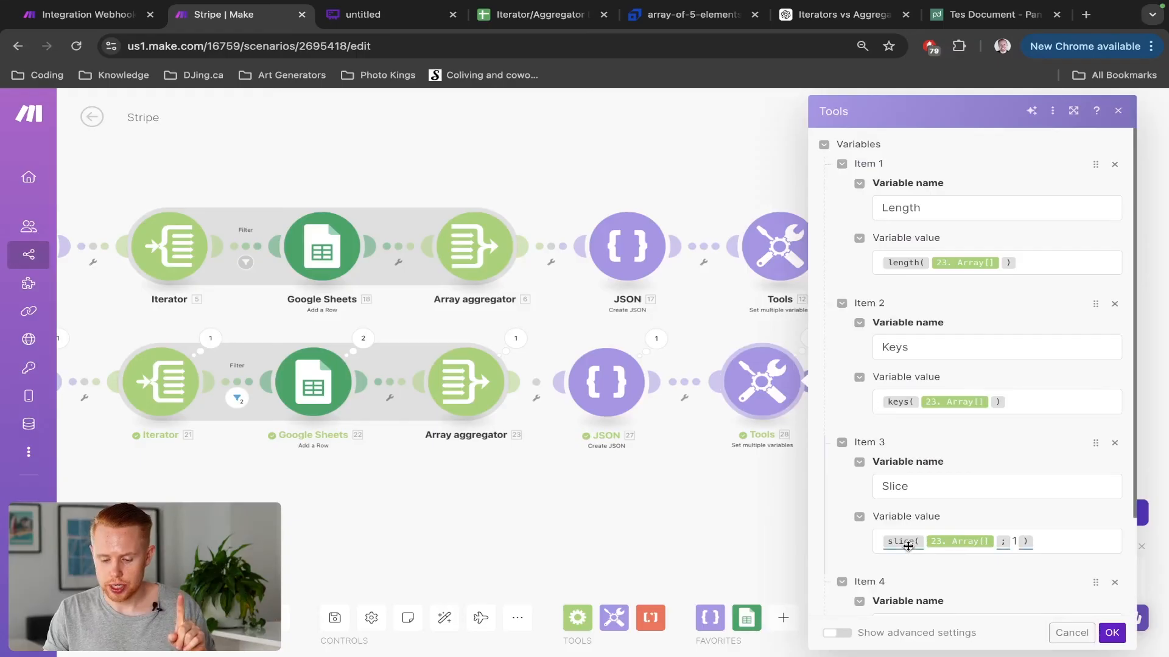
pyautogui.moveTo(908, 546)
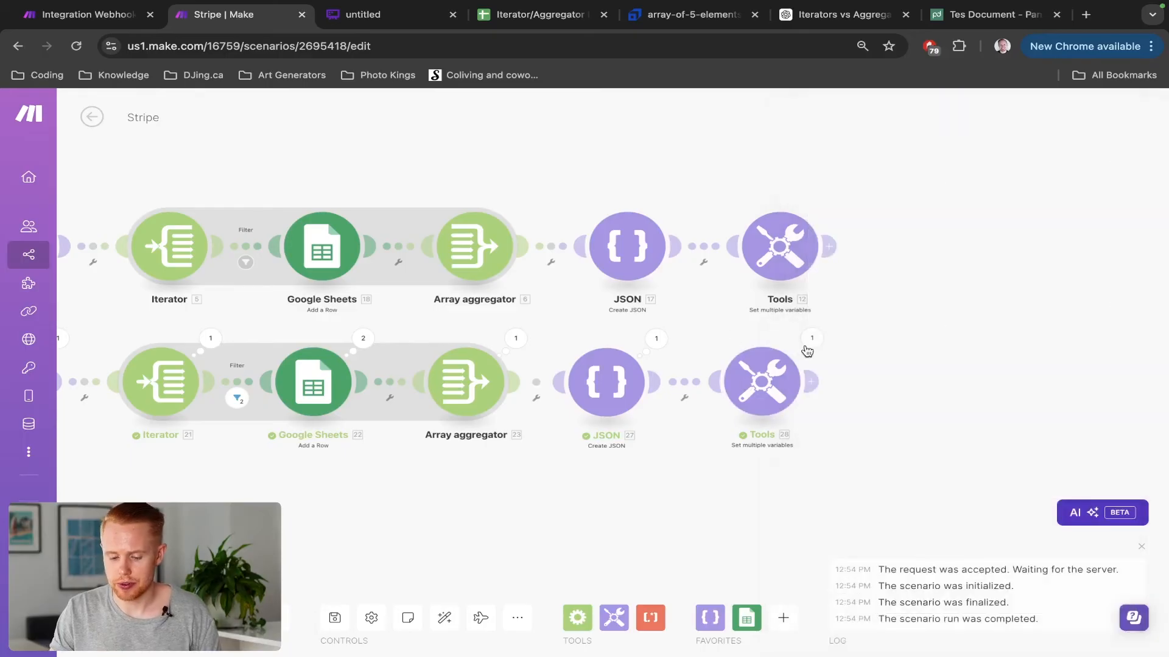
pyautogui.click(810, 349)
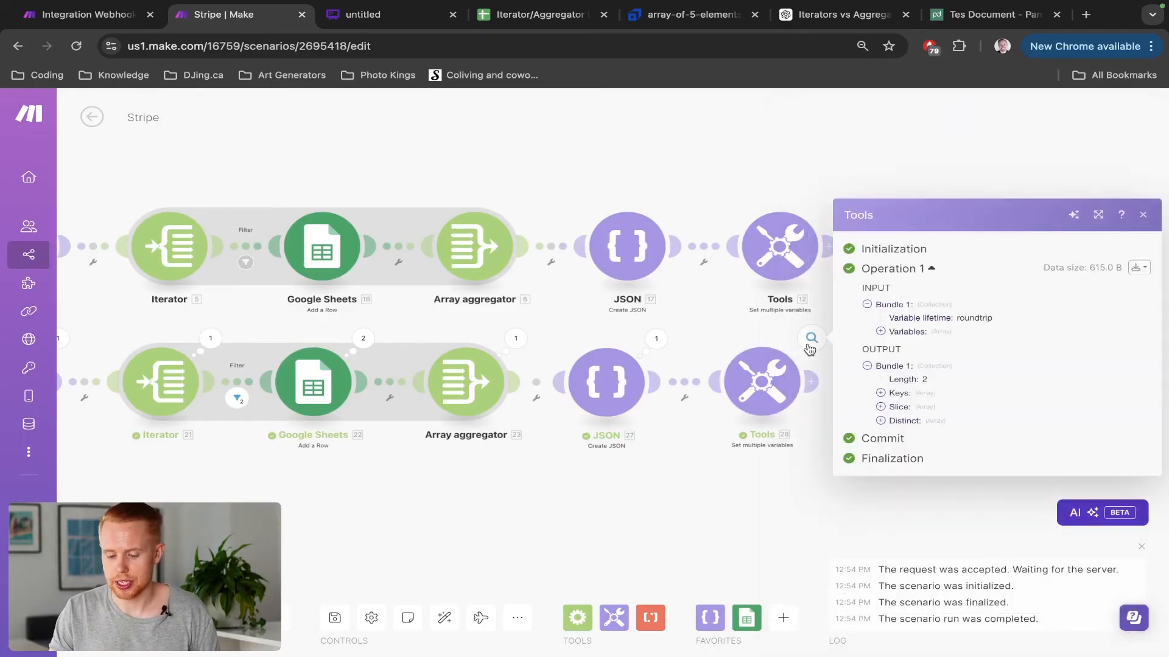
pyautogui.click(880, 421)
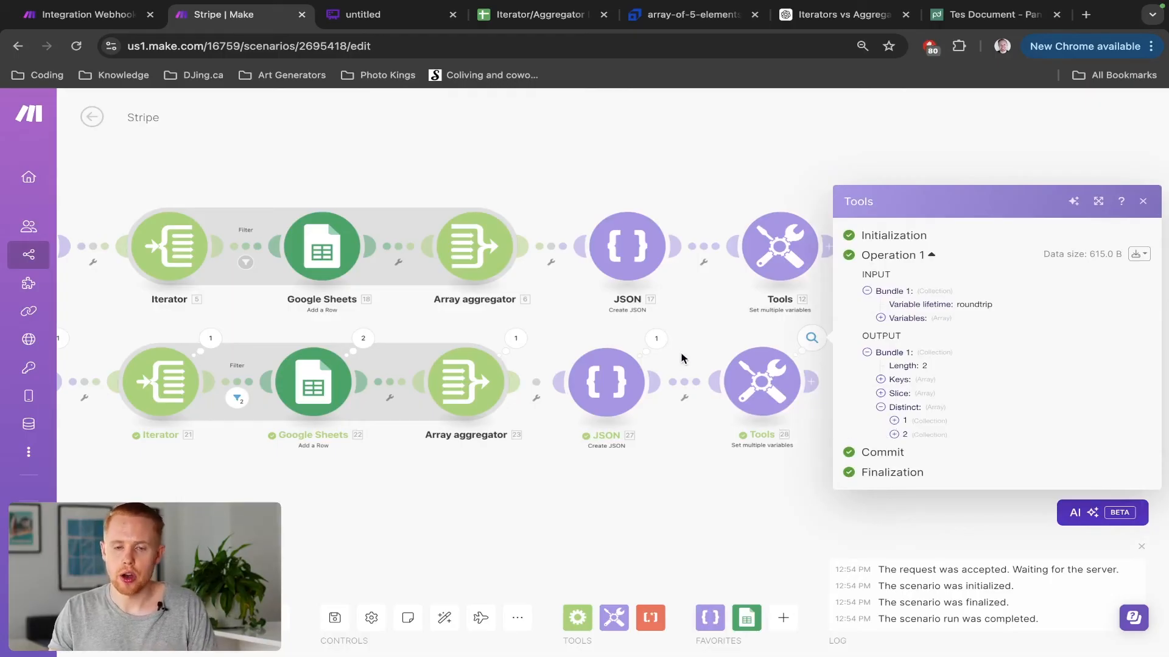
# Examine the array functions available for the Length variable, from join to toCollection, and check the clients sample on the Whimsical board
pyautogui.click(760, 382)
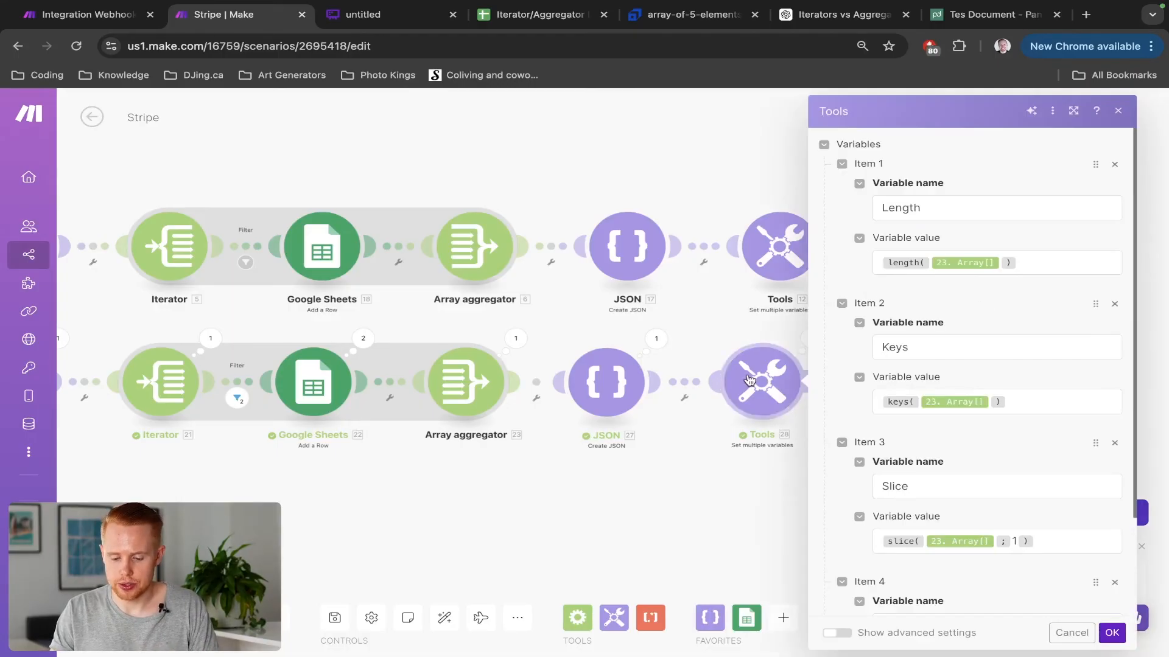
pyautogui.click(1048, 263)
pyautogui.click(777, 129)
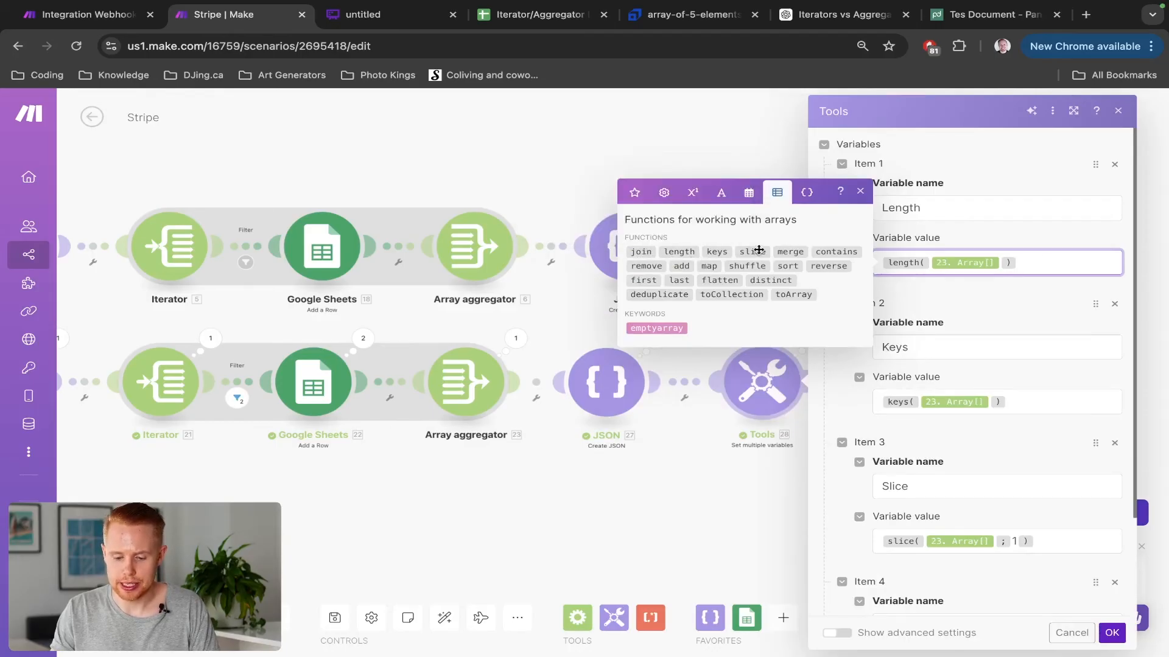
pyautogui.moveTo(782, 255)
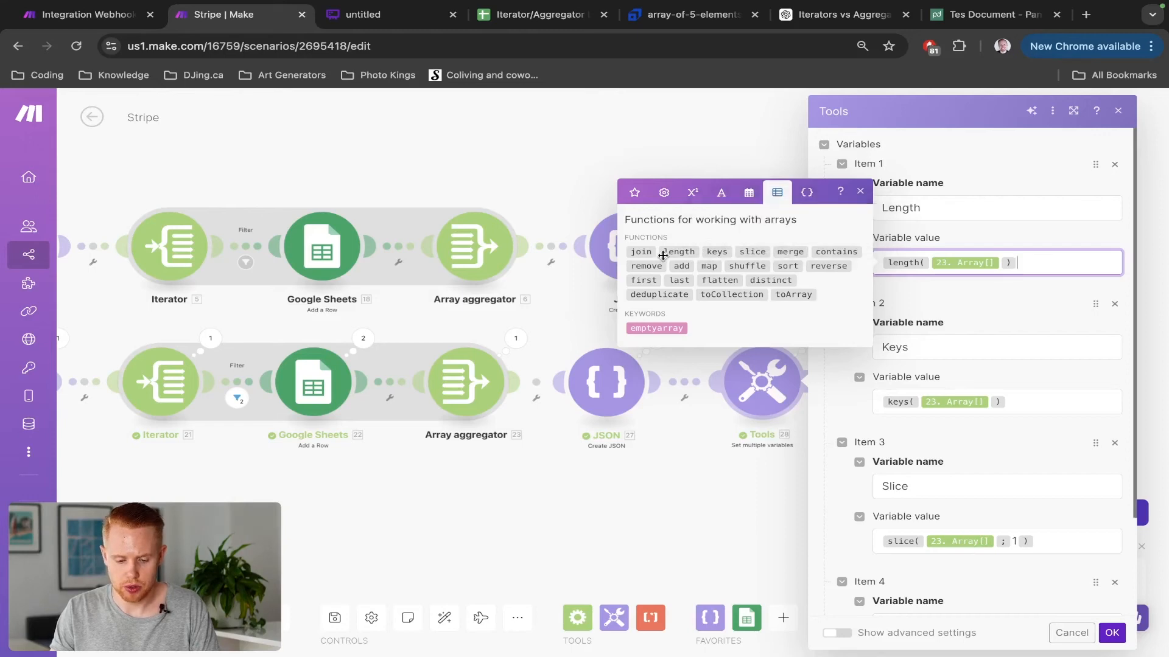
pyautogui.moveTo(646, 254)
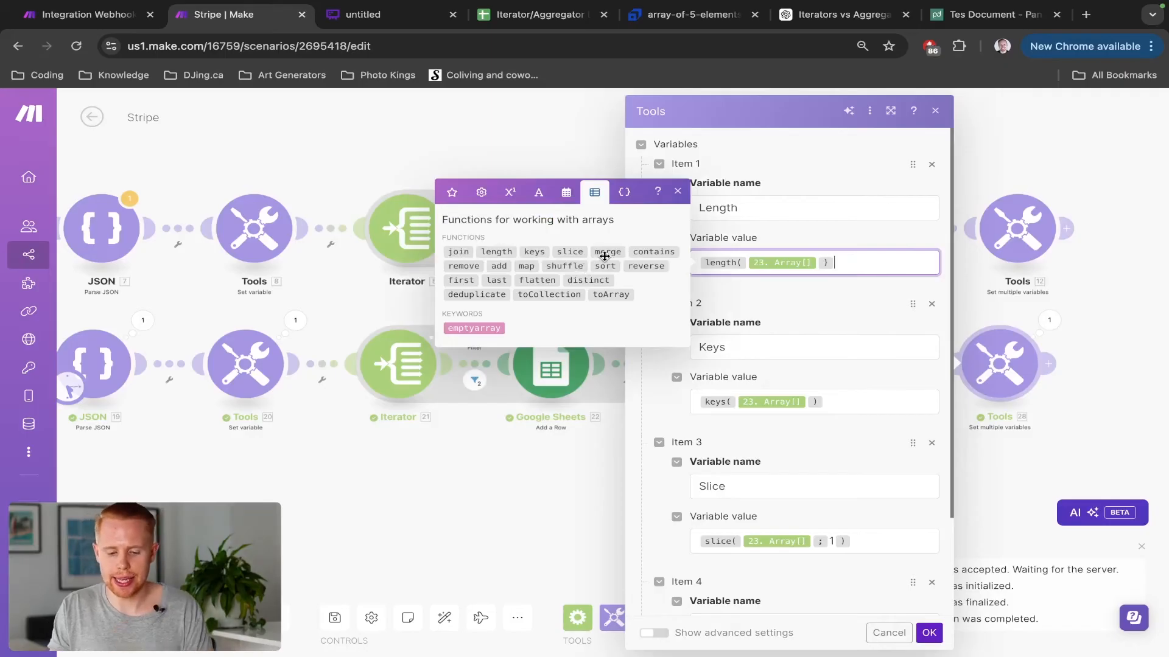
pyautogui.moveTo(608, 256)
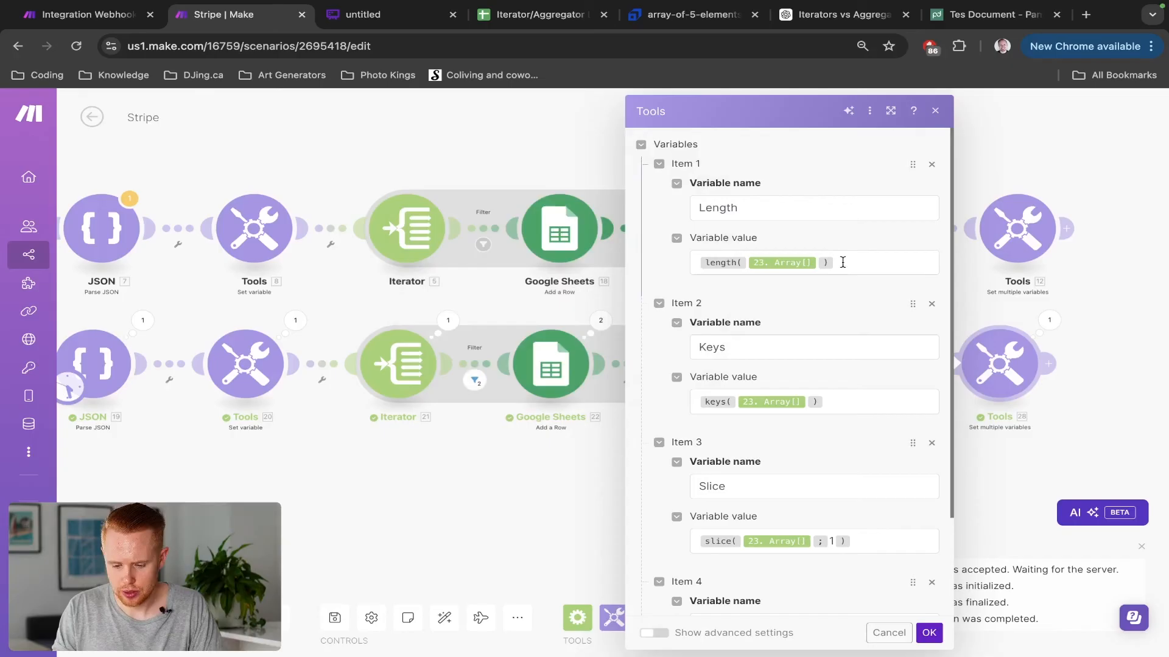
pyautogui.click(842, 262)
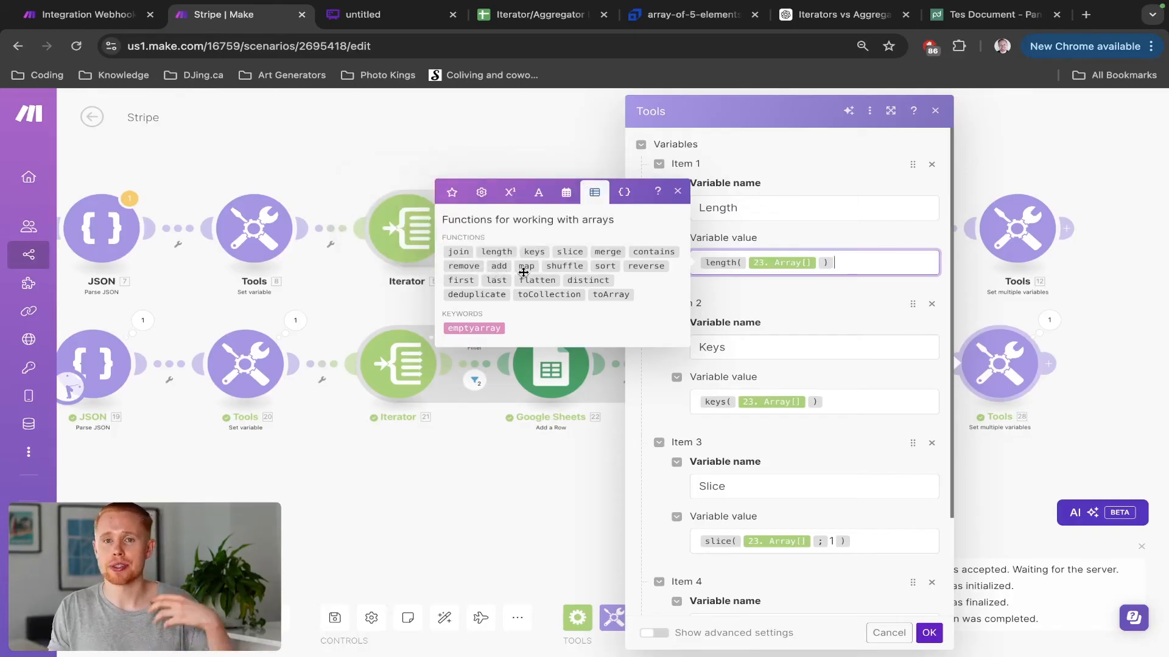
pyautogui.moveTo(524, 271)
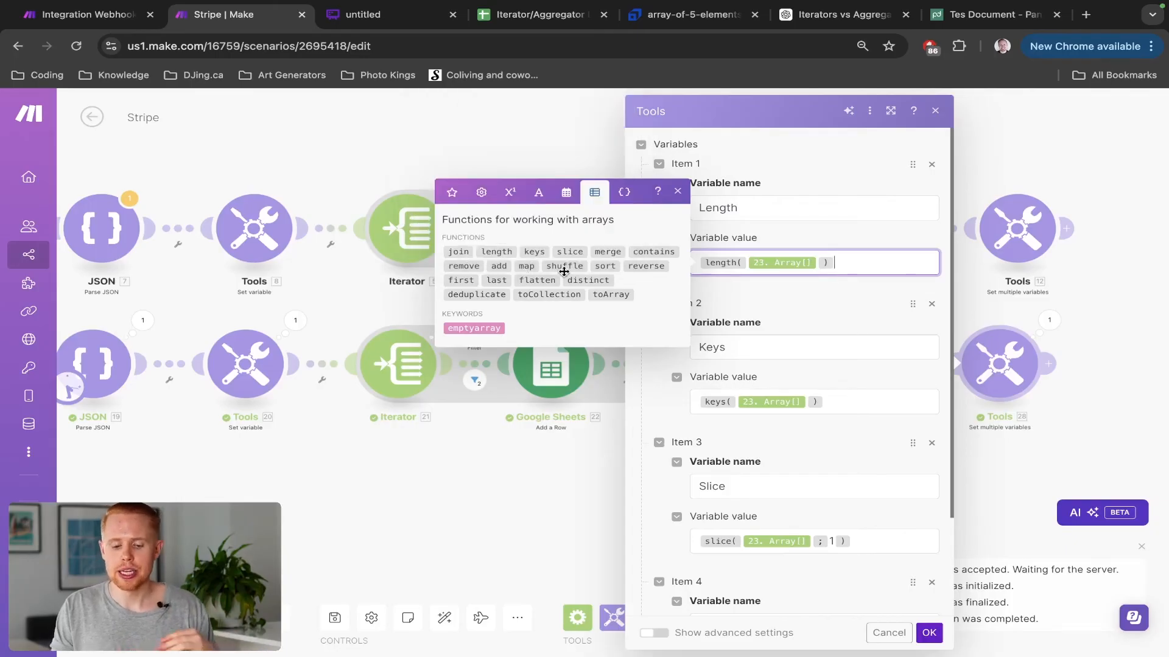
pyautogui.moveTo(564, 272)
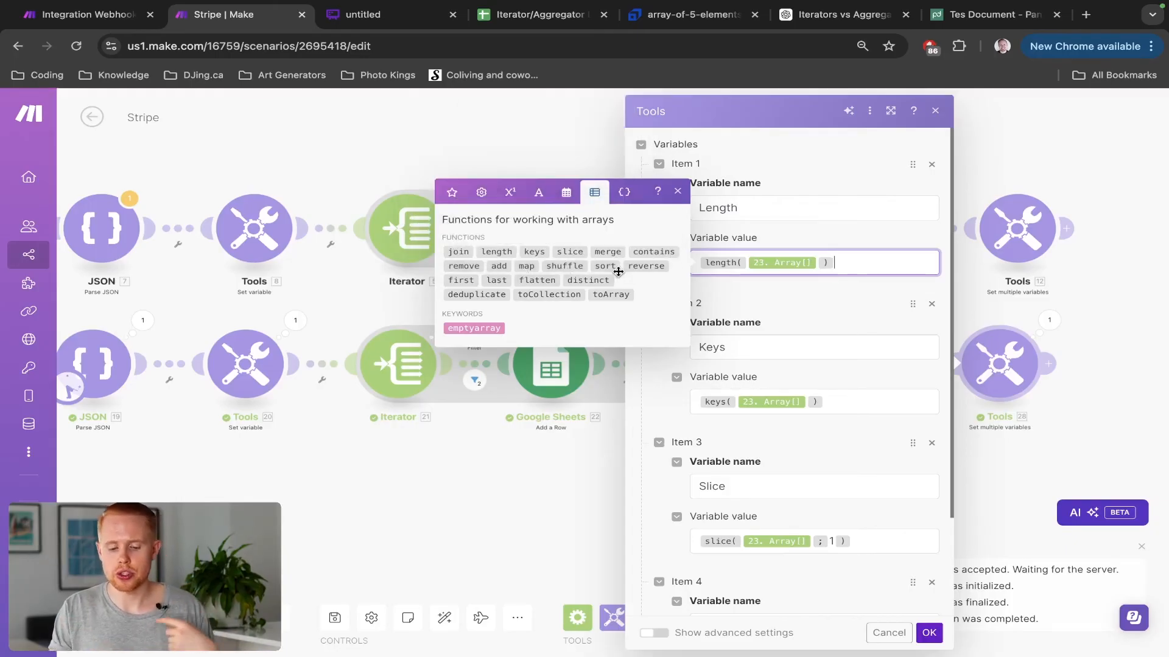
pyautogui.moveTo(608, 270)
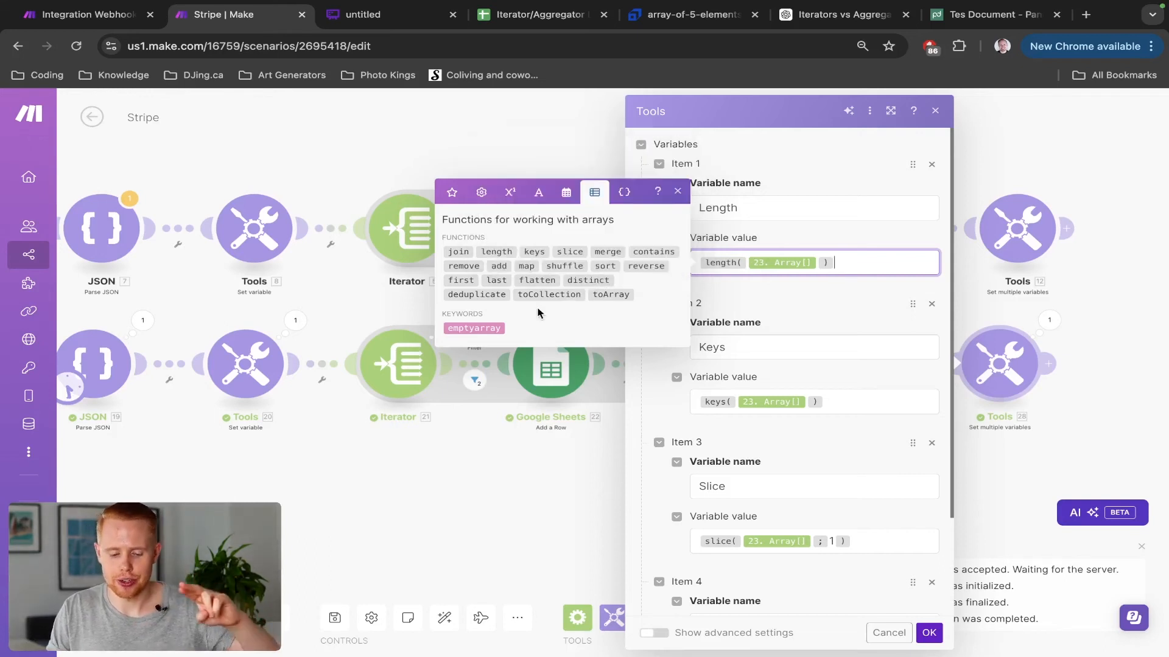
pyautogui.moveTo(473, 281)
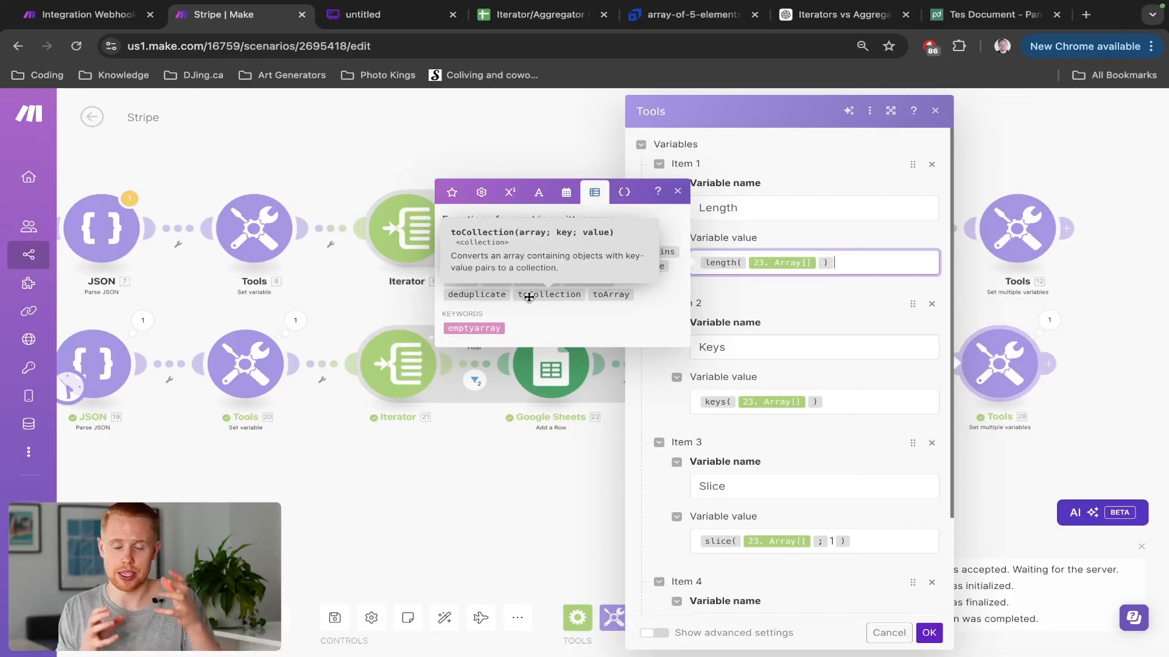
pyautogui.hotkey('ctrl', 'Tab')
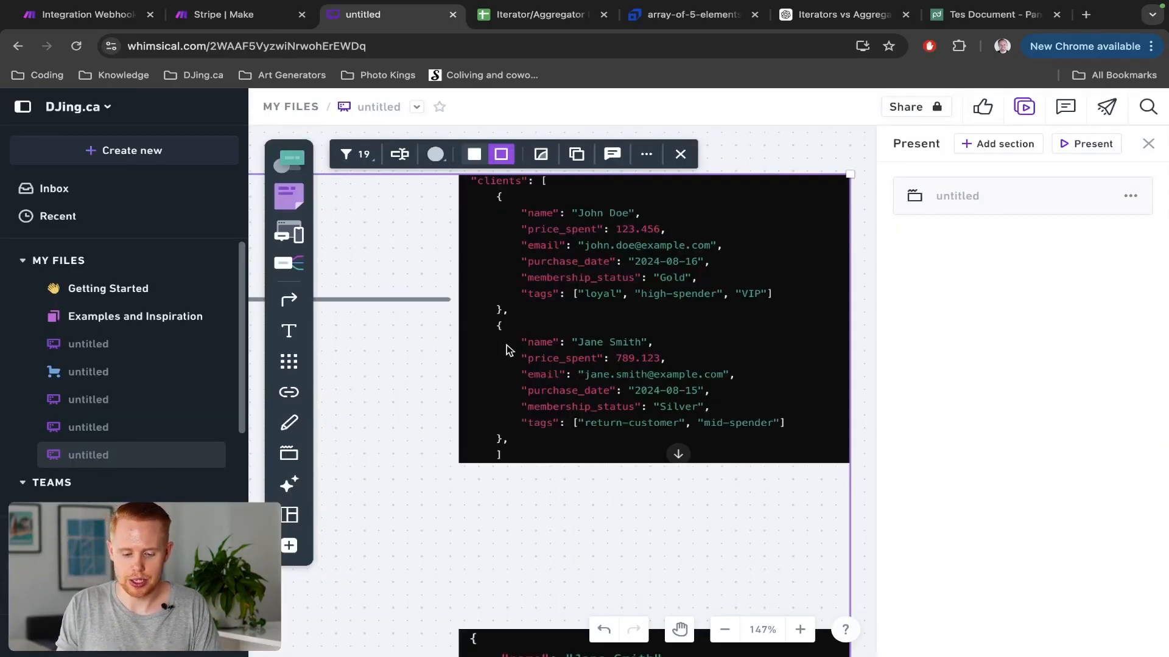
pyautogui.hotkey('ctrl', 'shift', 'Tab')
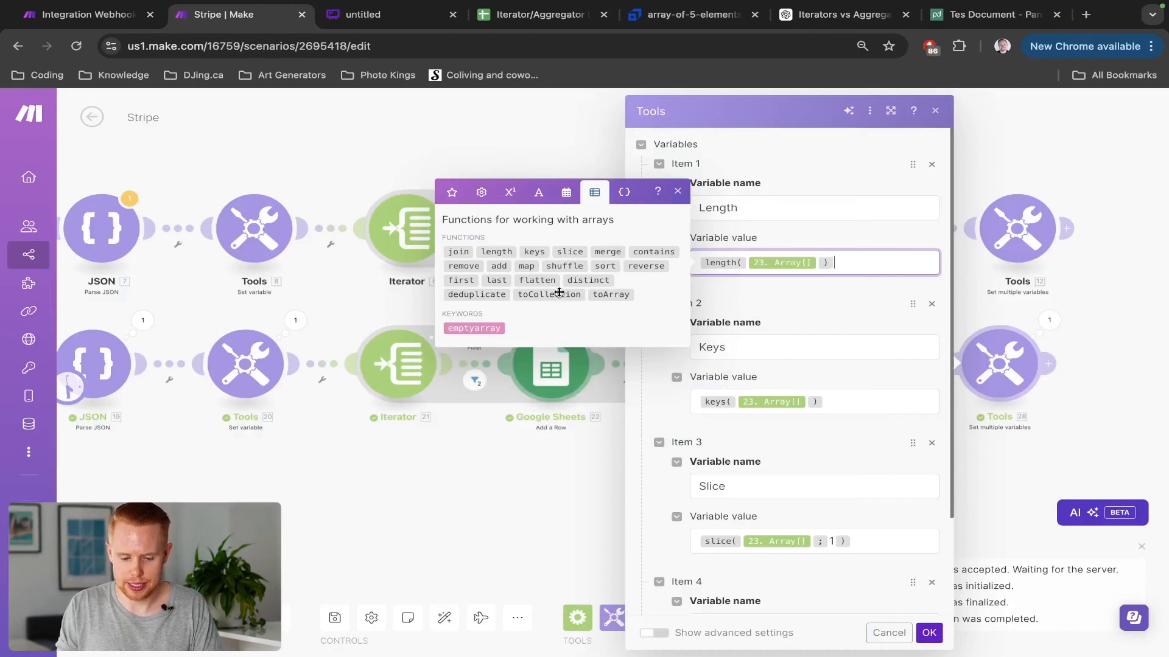
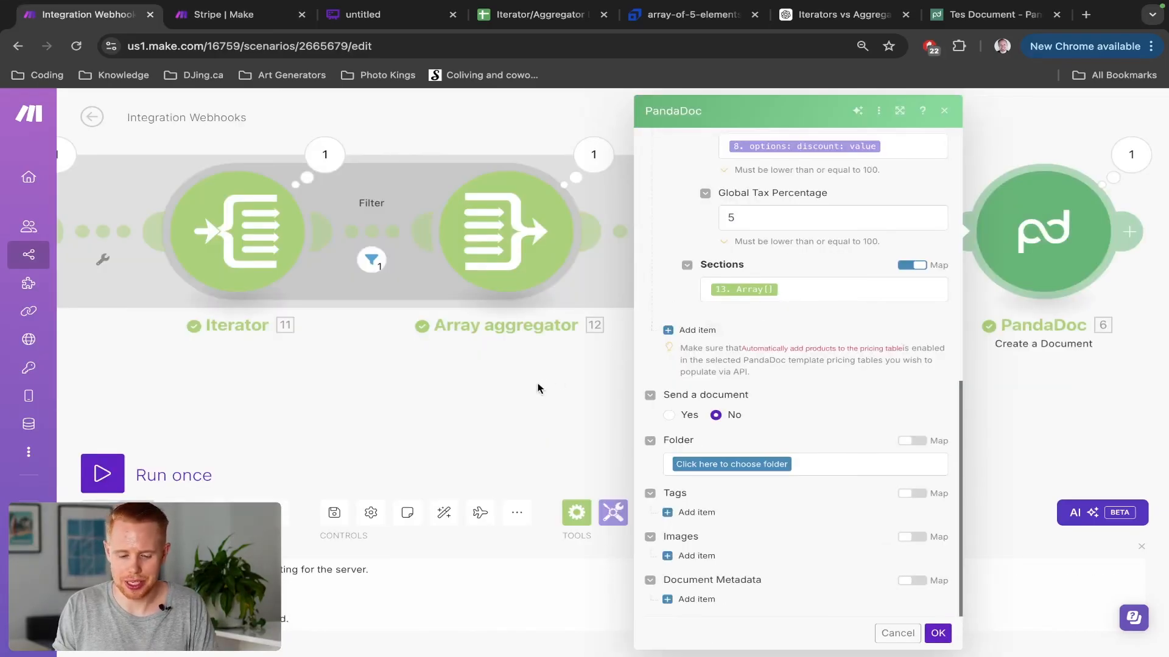
# Close the PandaDoc Create a Document settings and auto-align the scenario's modules
pyautogui.scroll(-3, 538, 385)
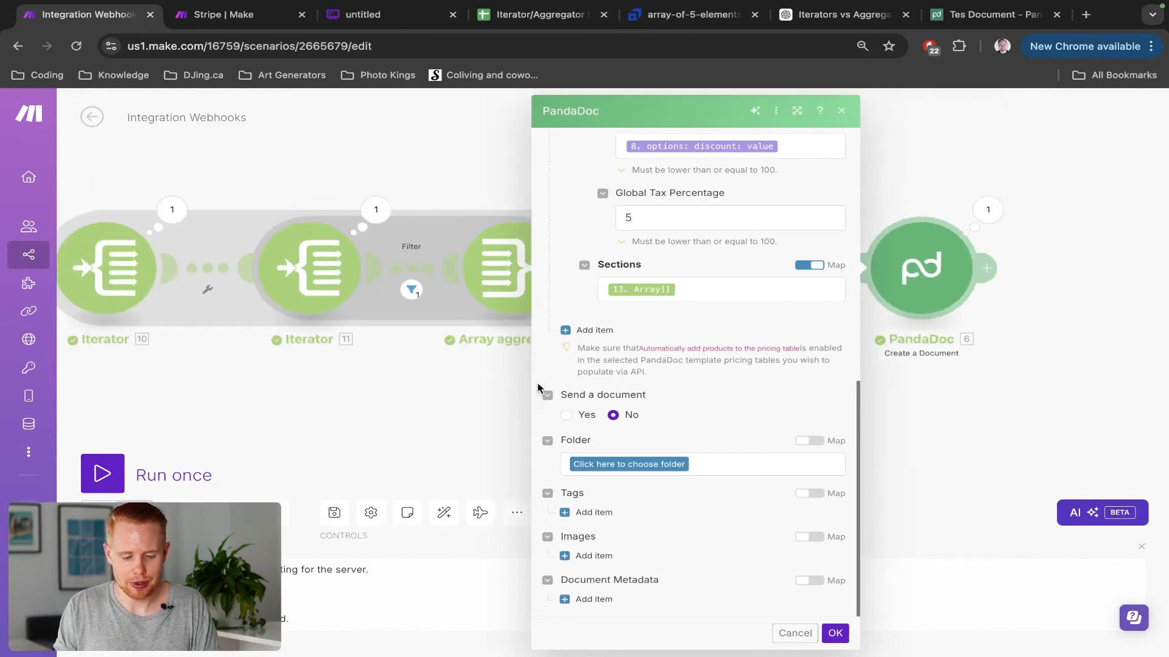
pyautogui.click(369, 430)
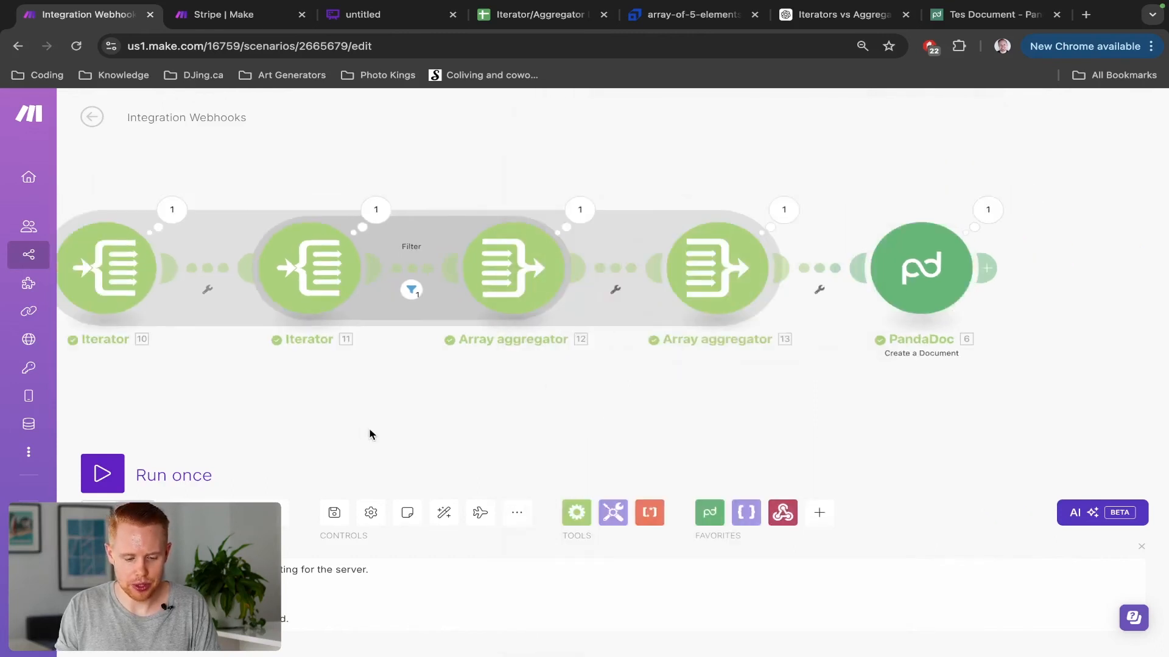
pyautogui.scroll(-5, 370, 434)
pyautogui.scroll(5, 369, 434)
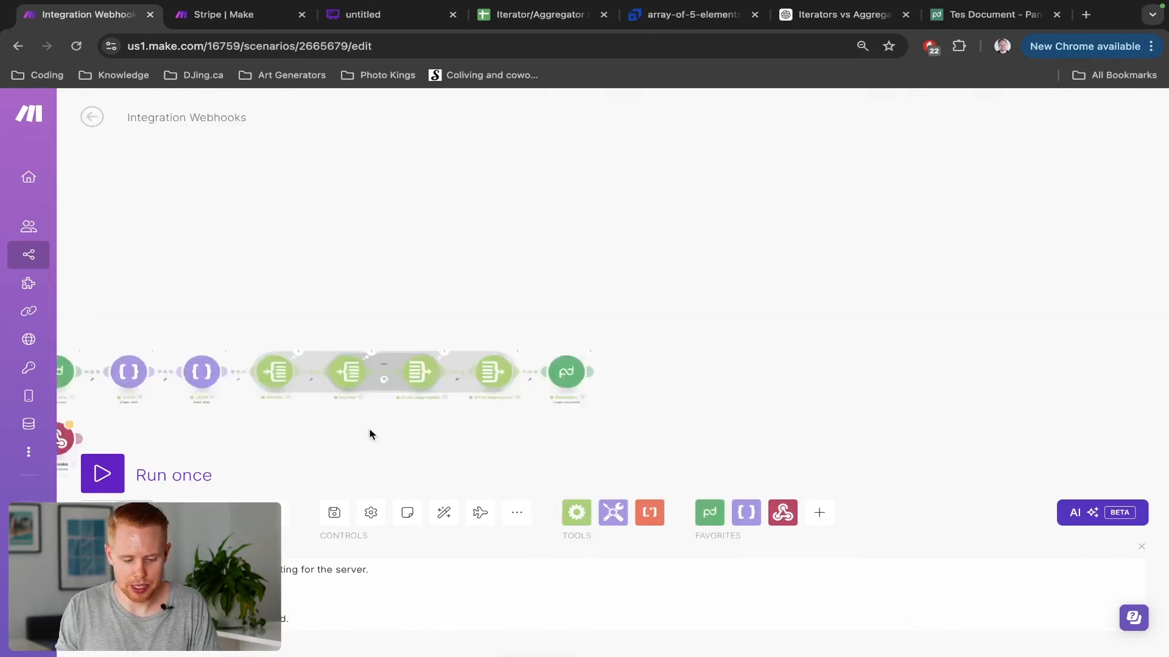
pyautogui.click(442, 516)
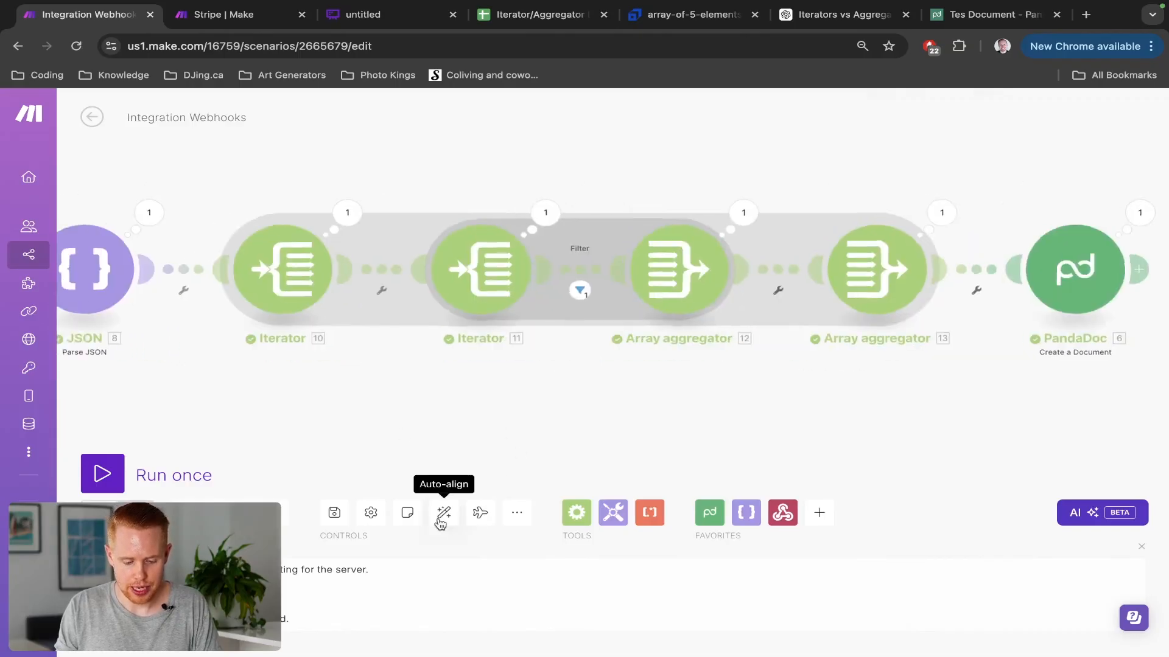
# Switch to the Tes Document in PandaDoc and review its cover page with the Prepared for and Prepared by details
pyautogui.hotkey('ctrl', 'shift', 'Tab')
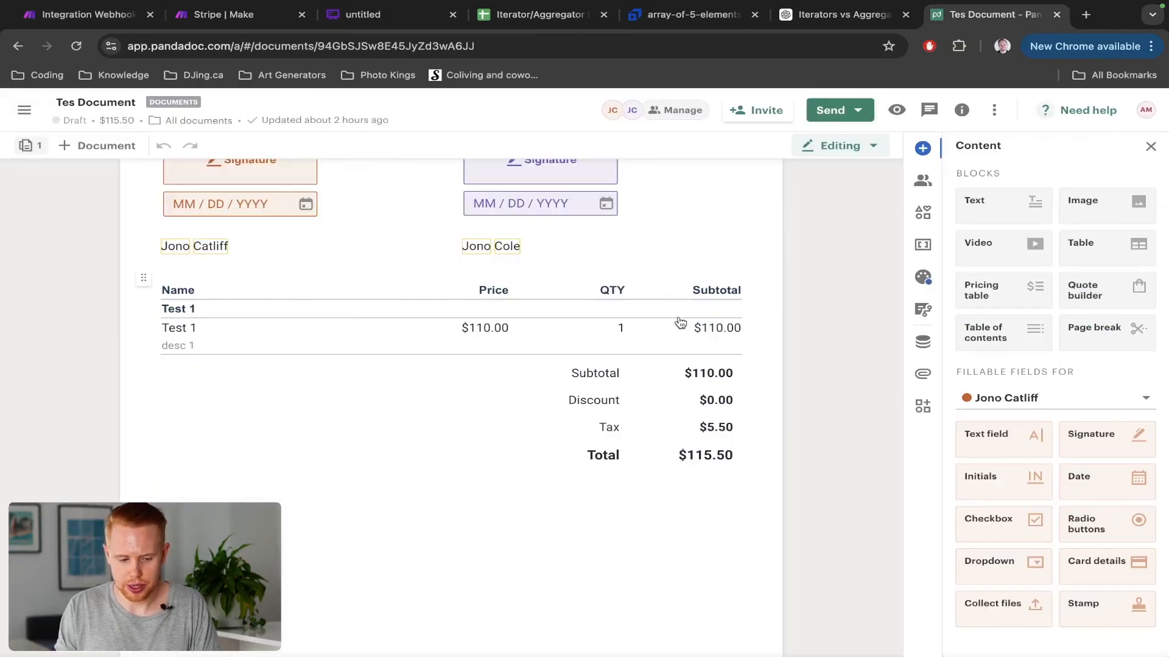
pyautogui.scroll(15, 680, 322)
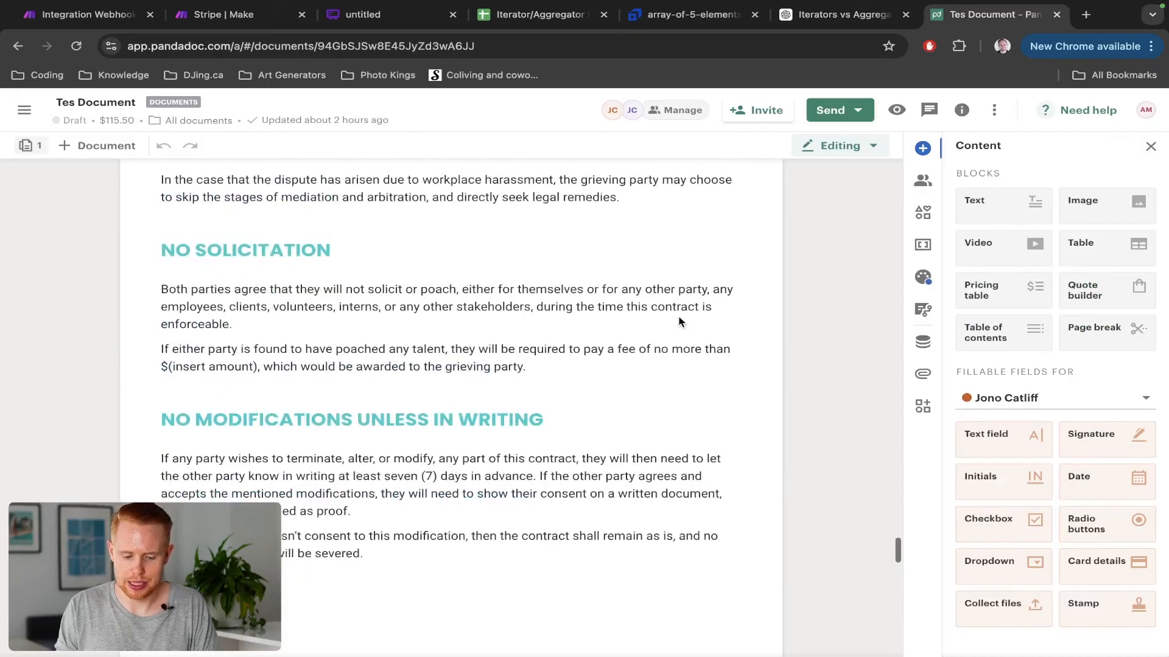
pyautogui.scroll(8, 681, 322)
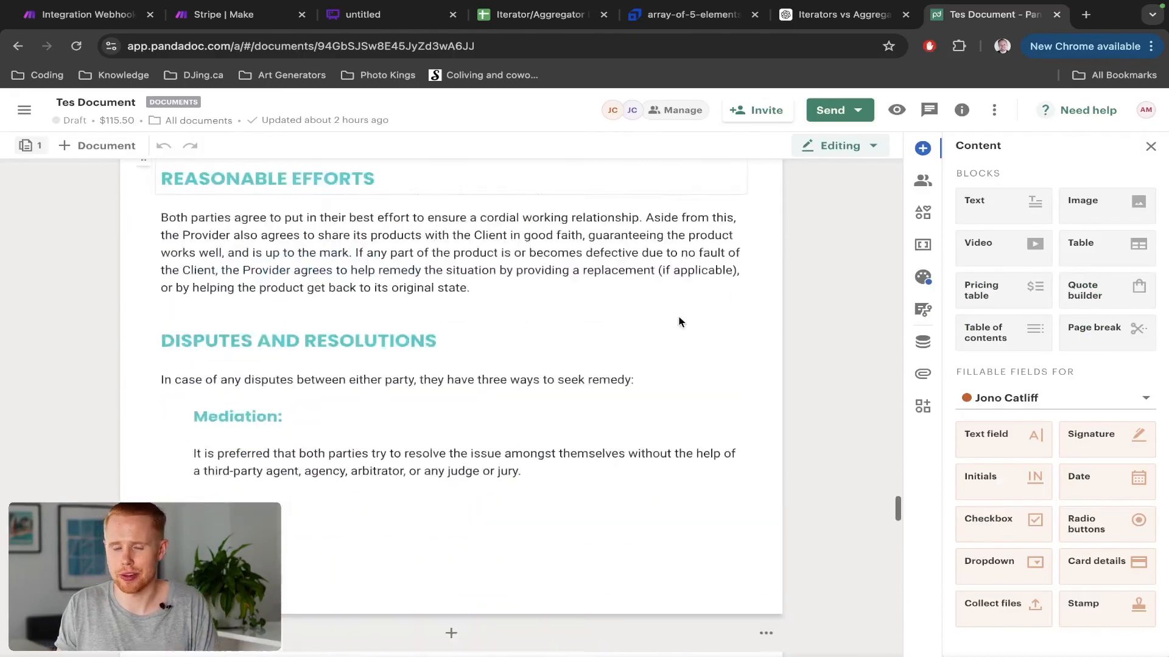
pyautogui.scroll(15, 680, 323)
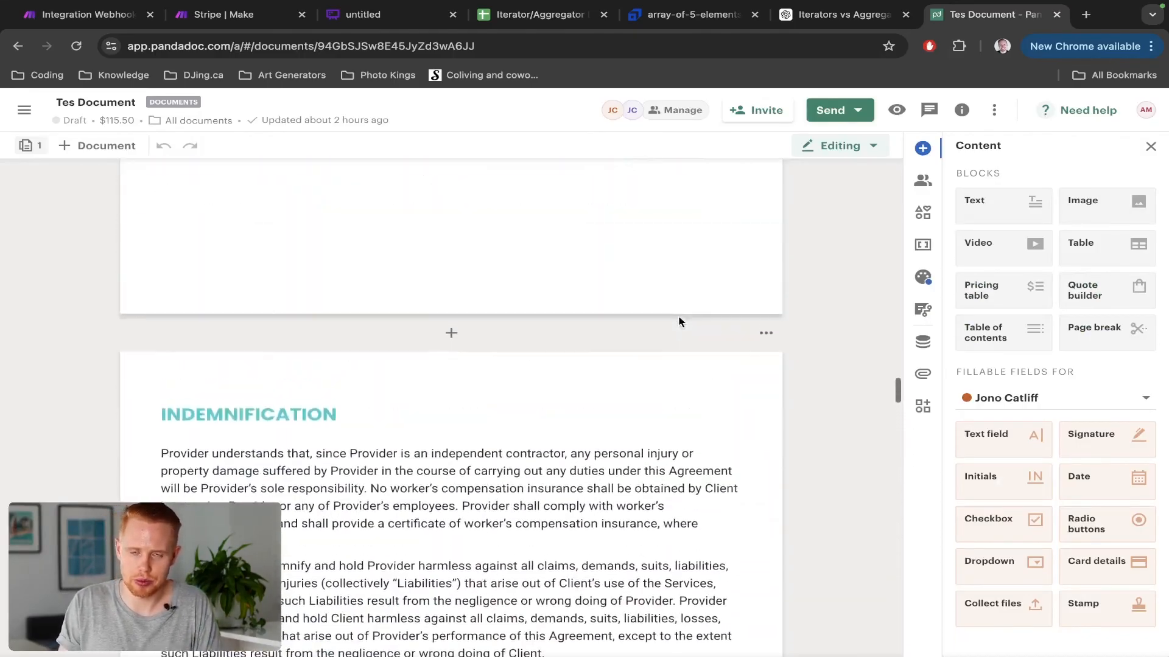
pyautogui.scroll(20, 680, 322)
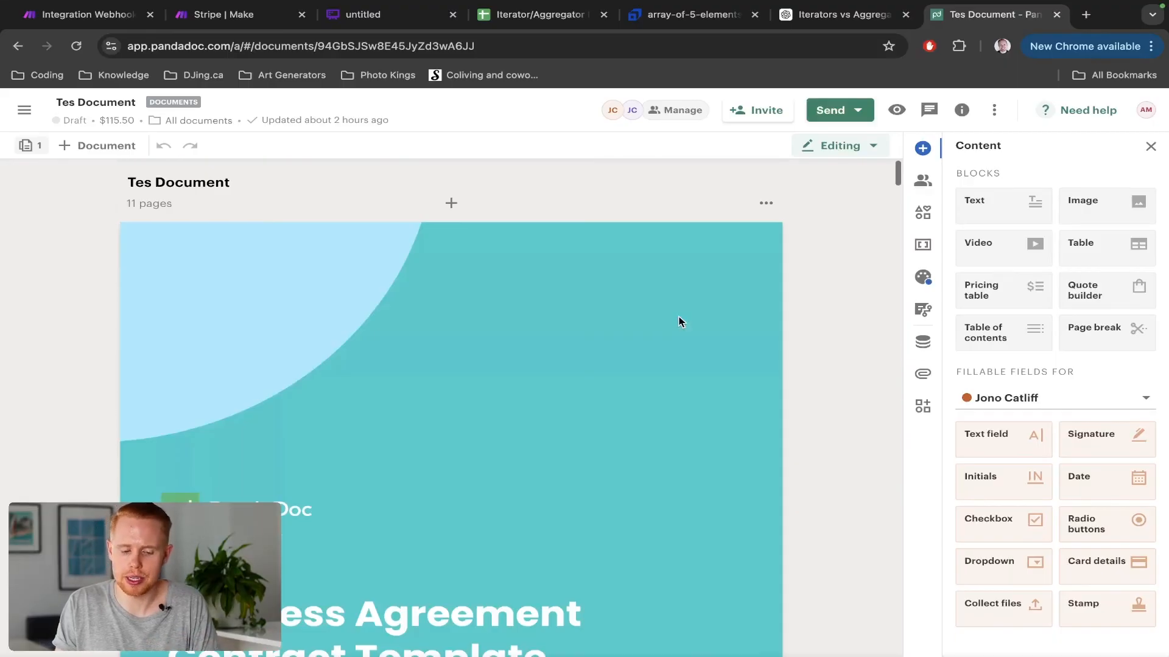
pyautogui.scroll(-6, 680, 323)
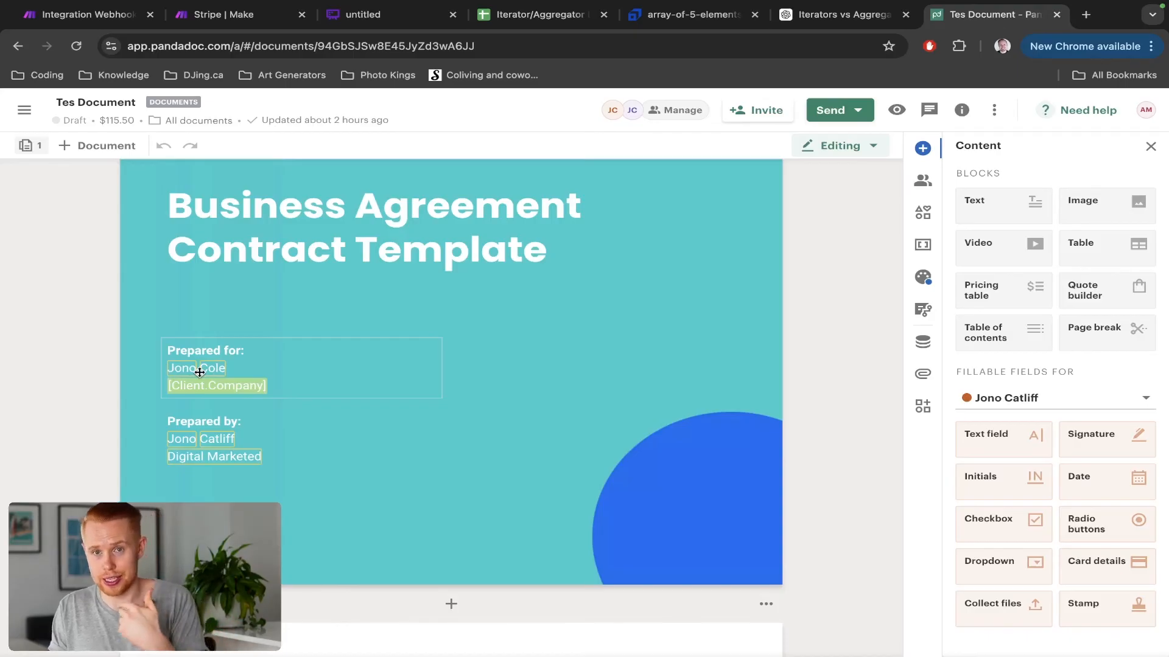
# Skim the contract sections of the Tes Document and examine the pricing table on its last page
pyautogui.scroll(-15, 334, 384)
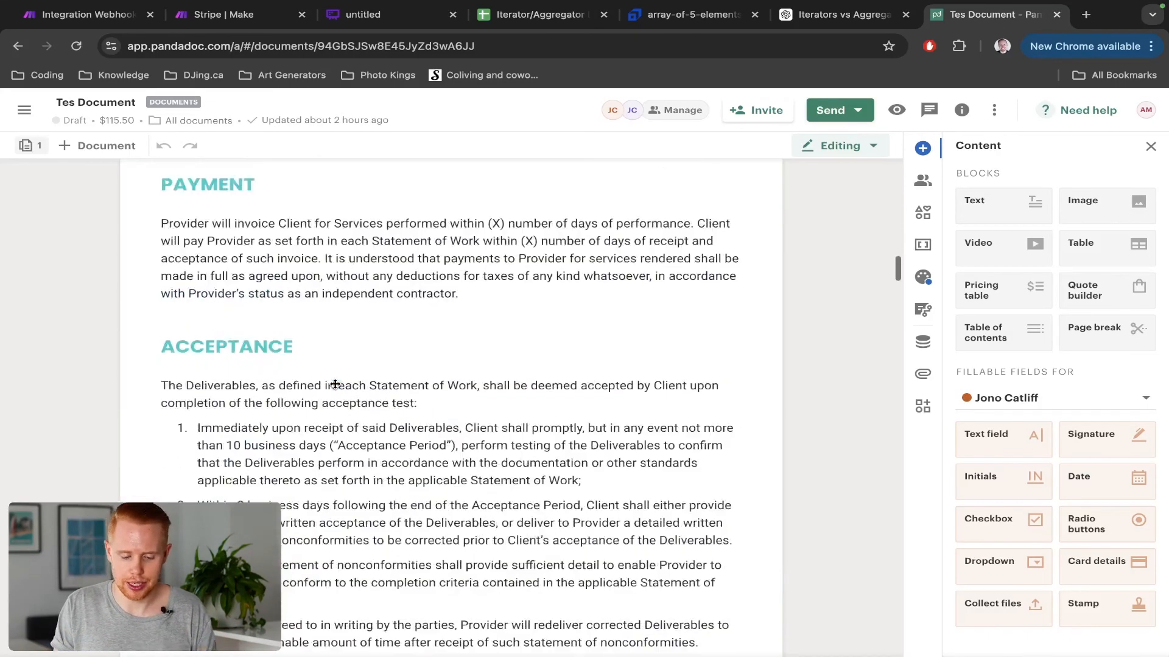
pyautogui.scroll(-15, 335, 387)
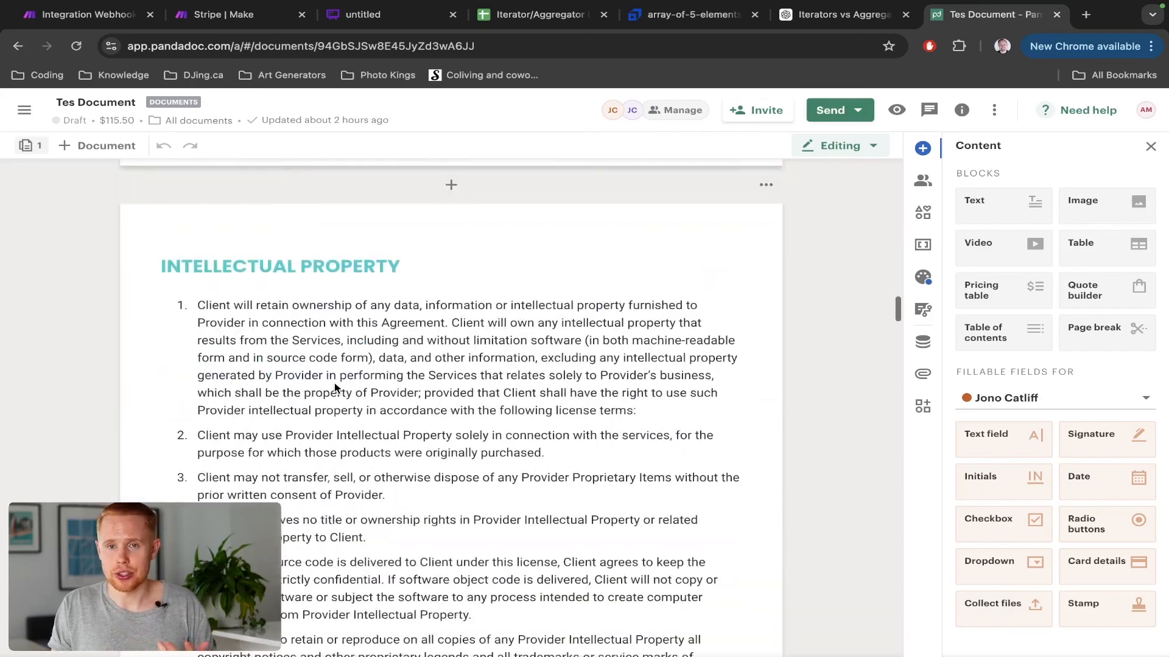
pyautogui.scroll(-20, 334, 387)
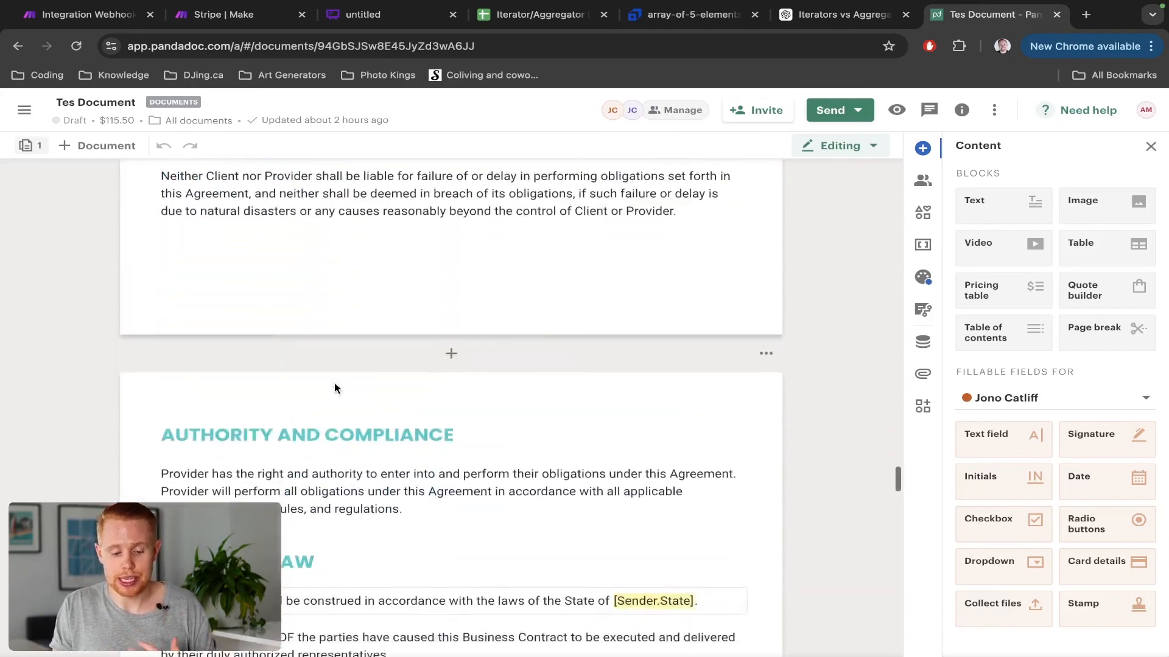
pyautogui.scroll(-10, 334, 387)
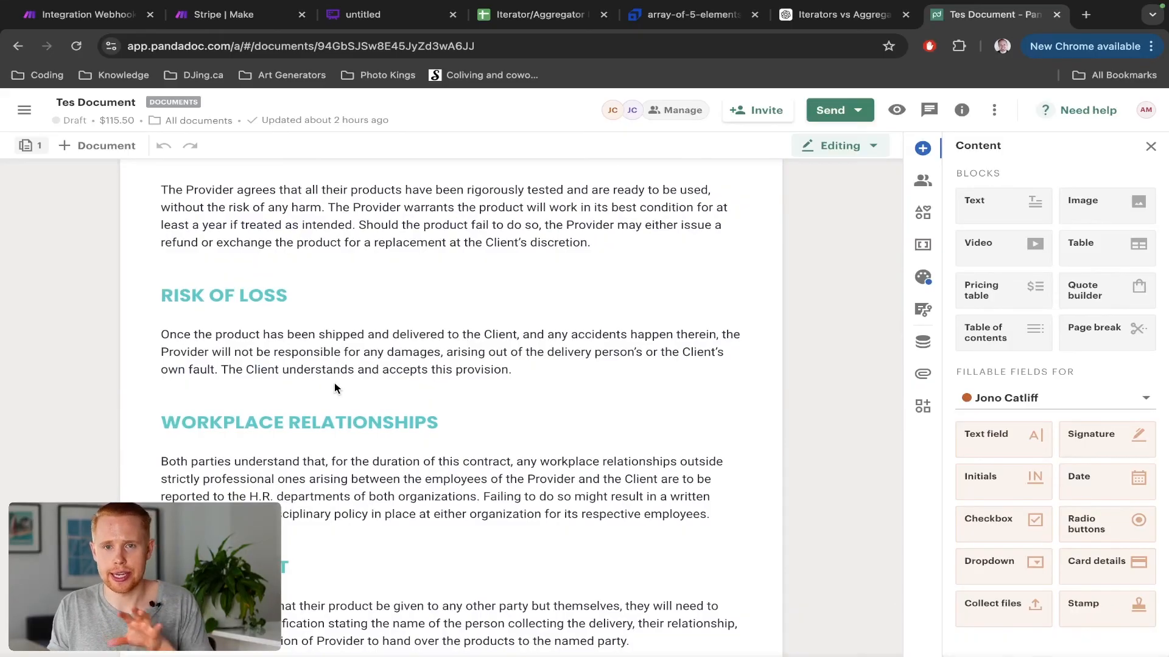
pyautogui.scroll(-15, 335, 387)
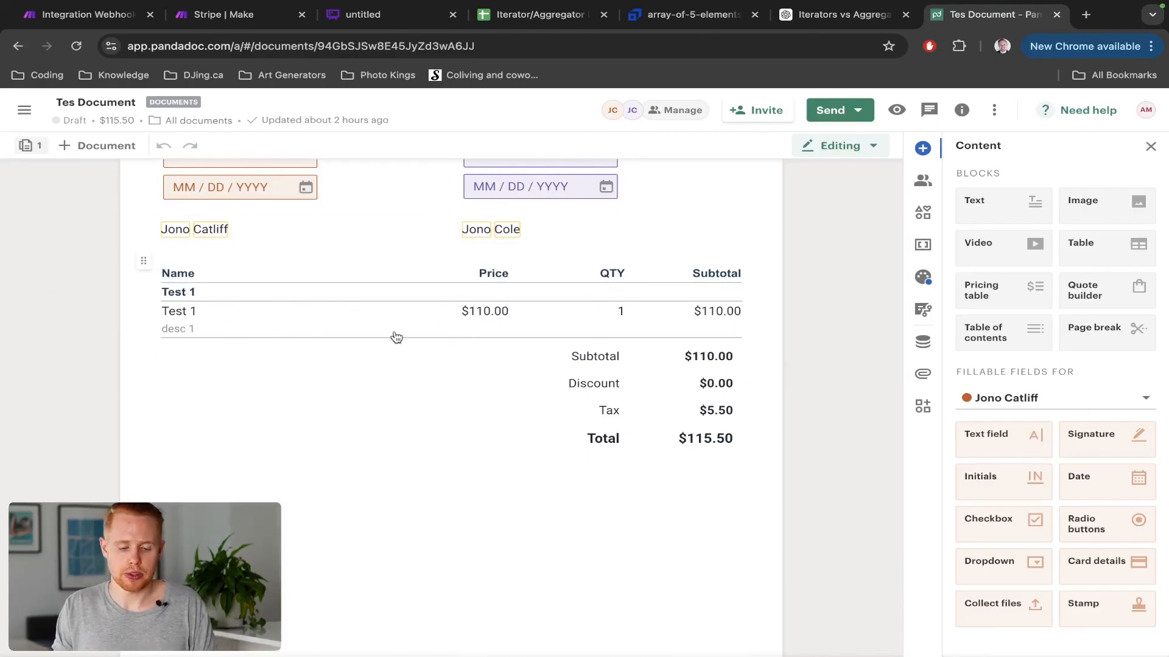
pyautogui.scroll(2, 396, 337)
pyautogui.scroll(3, 397, 336)
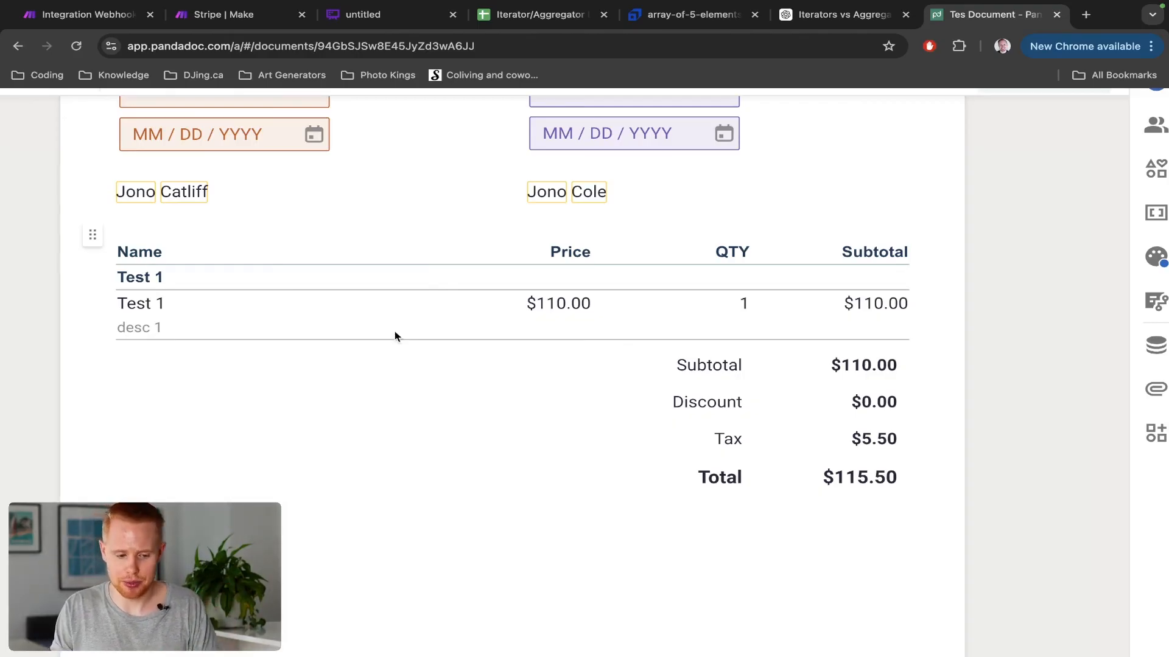
# Return to the Integration Webhooks scenario in Make and check the connection and Document ID of the PandaDoc Get a Document module
pyautogui.hotkey('ctrl', 'Tab')
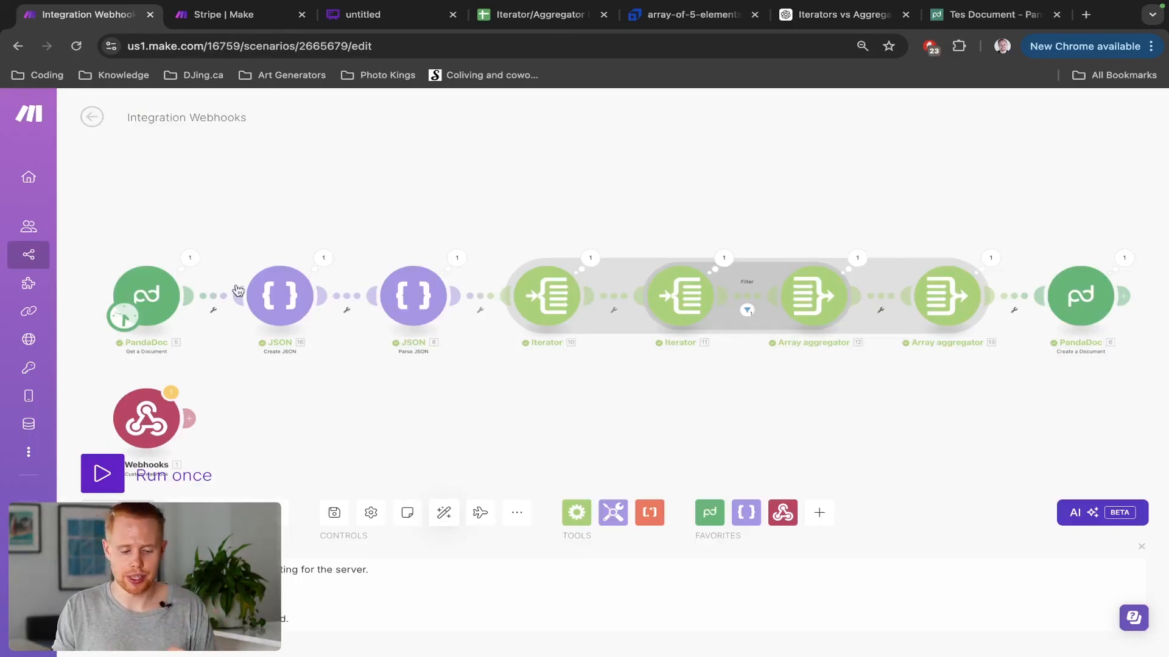
pyautogui.click(160, 302)
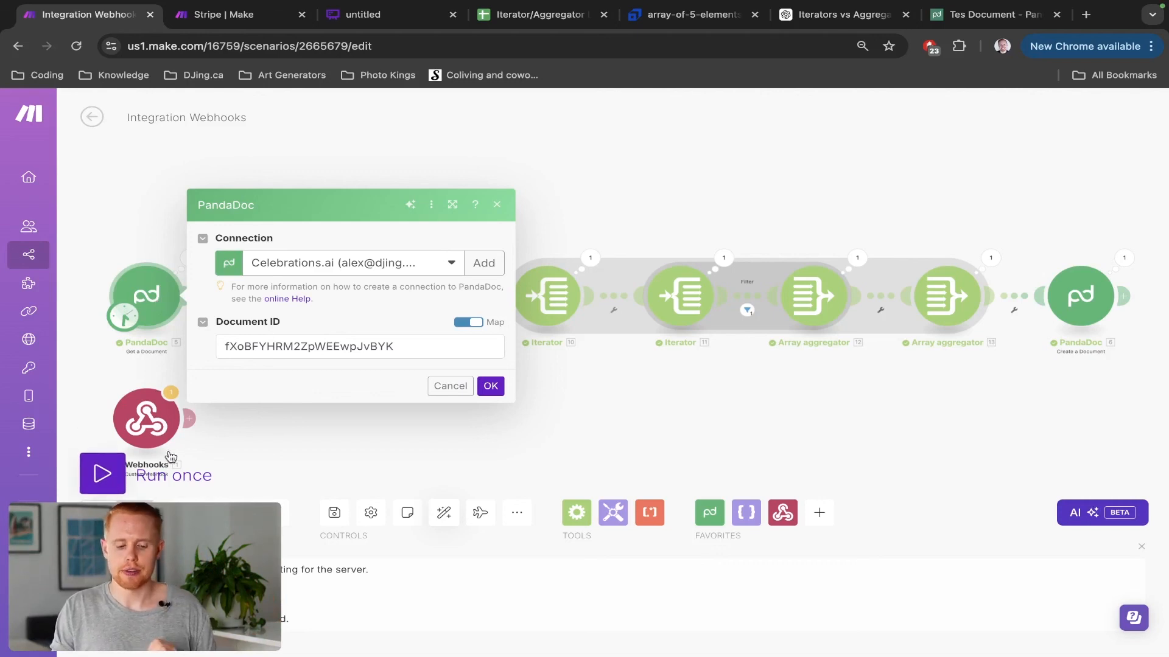
pyautogui.click(215, 447)
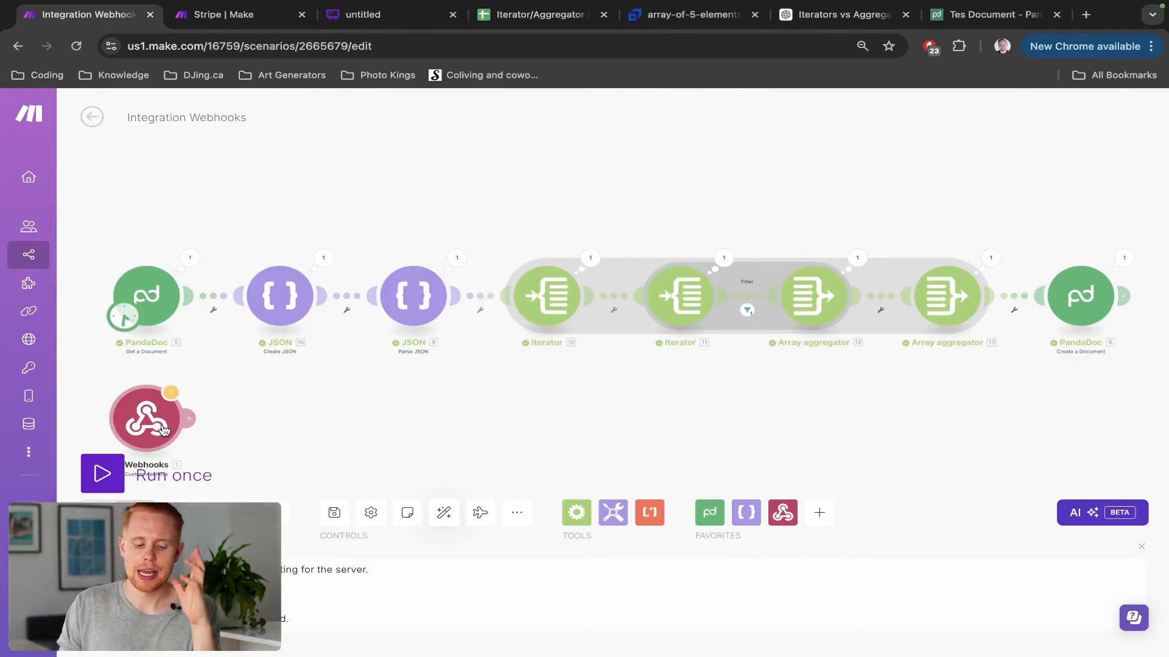
# Inspect the Create JSON module's Pandadoc website JSON data structure and its edit and clone options
pyautogui.click(286, 312)
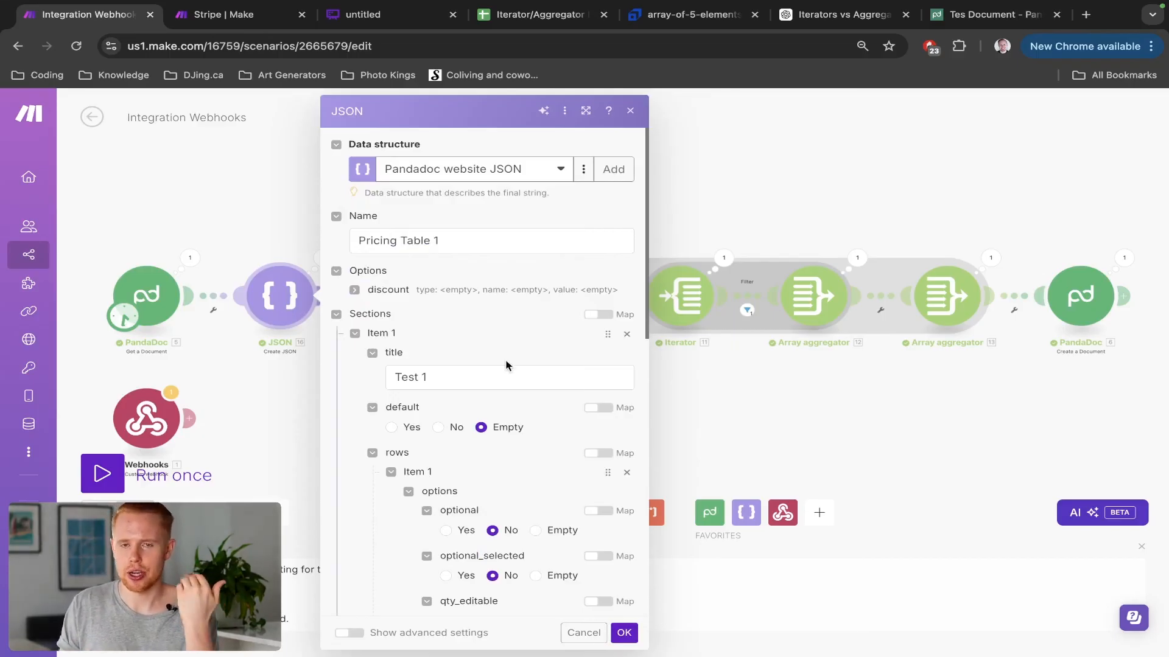
pyautogui.click(580, 169)
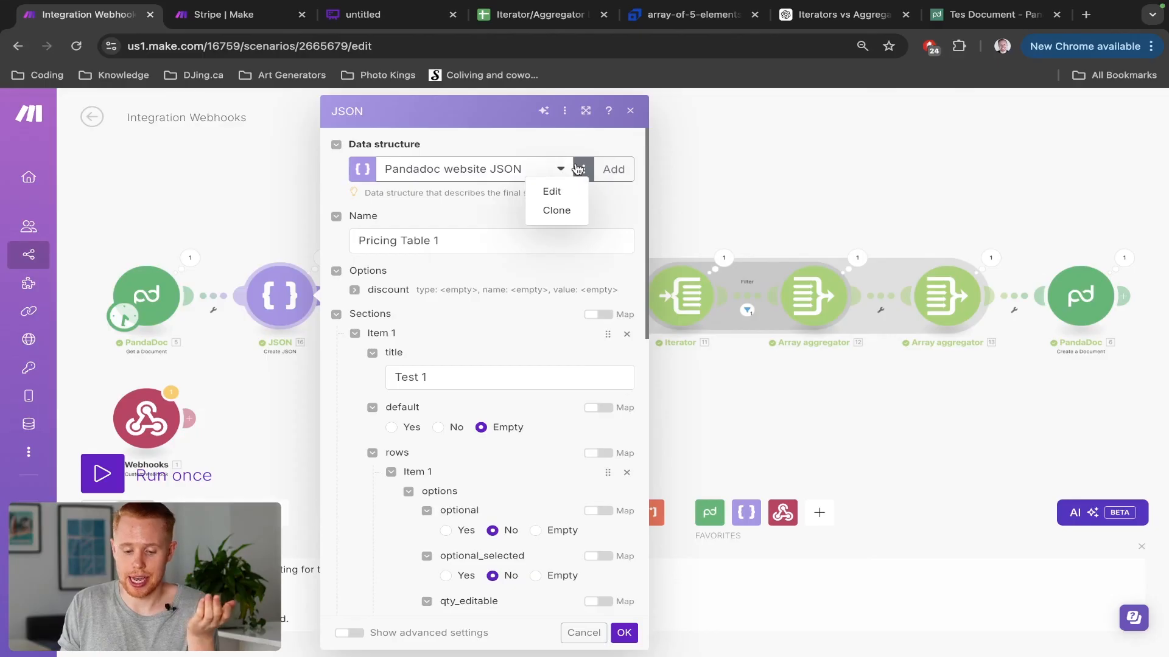
pyautogui.click(467, 316)
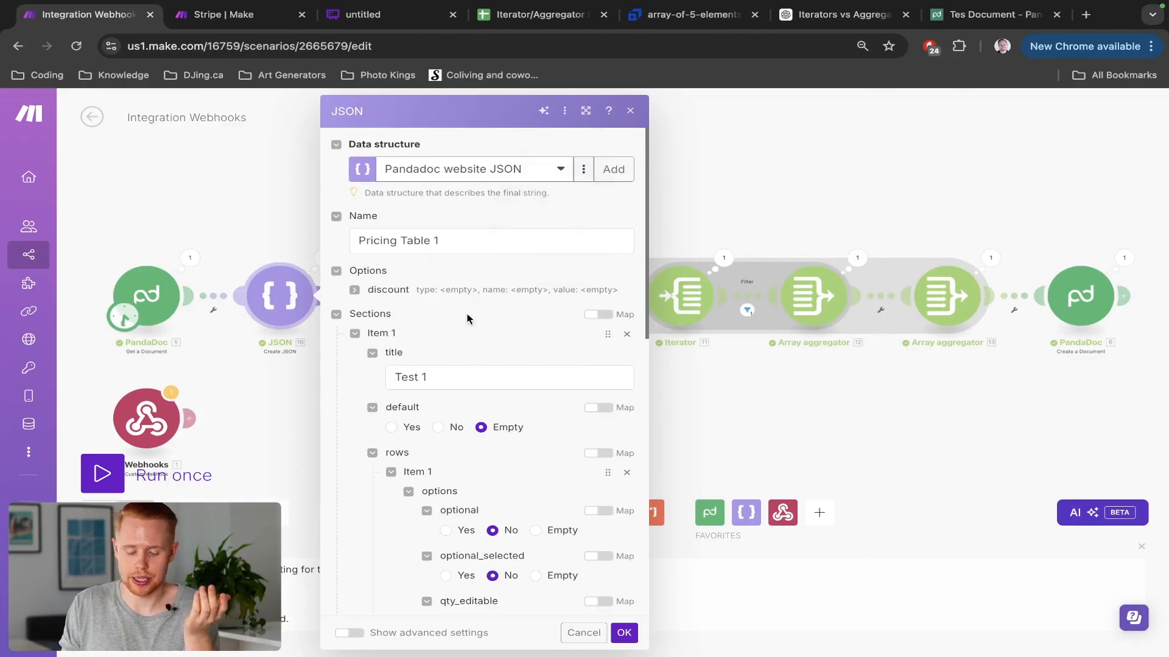
pyautogui.click(234, 239)
pyautogui.click(273, 287)
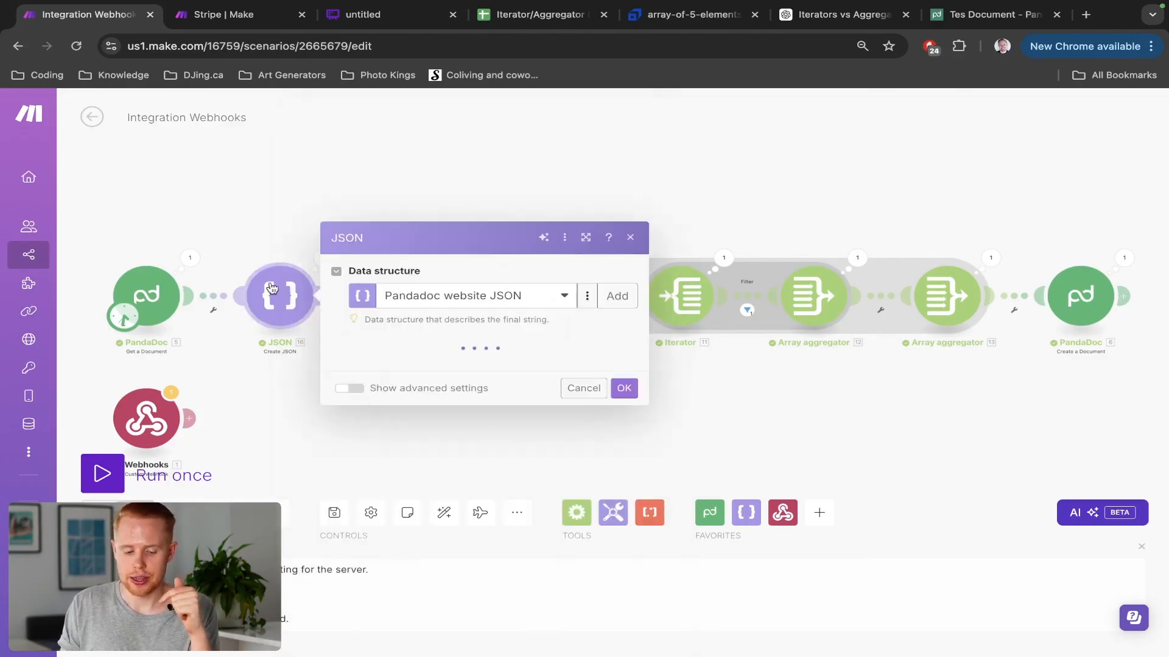
pyautogui.click(275, 383)
# Add a JSON Create JSON module after the PandaDoc Create a Document module
pyautogui.hscroll(5, 973, 332)
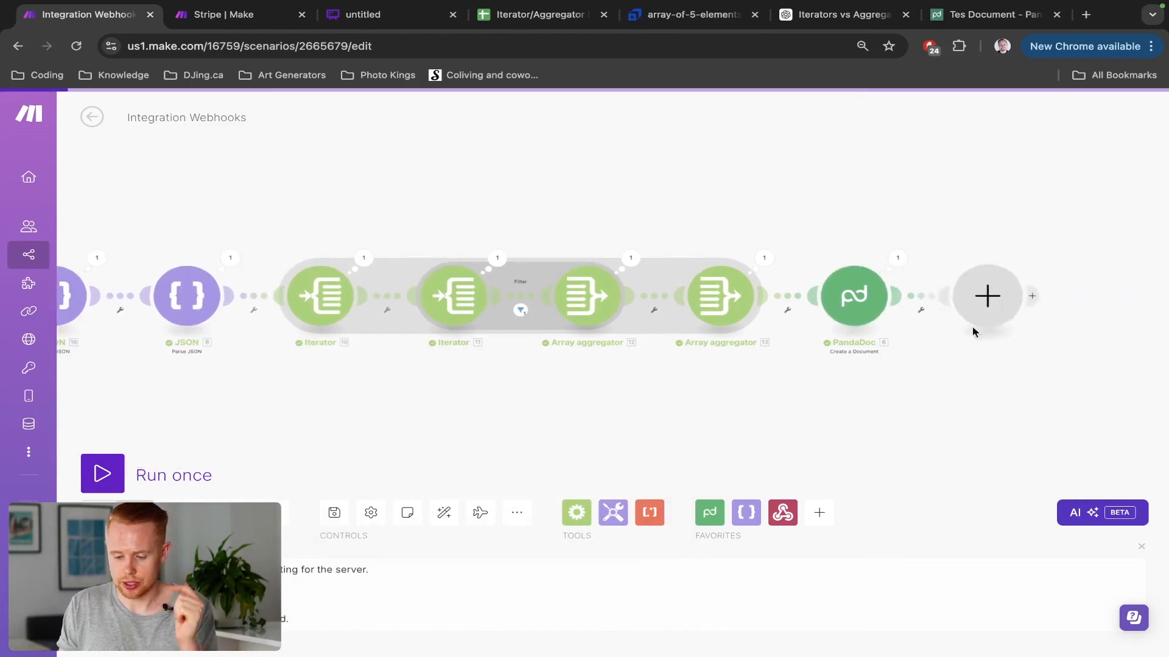
pyautogui.click(973, 328)
pyautogui.click(644, 219)
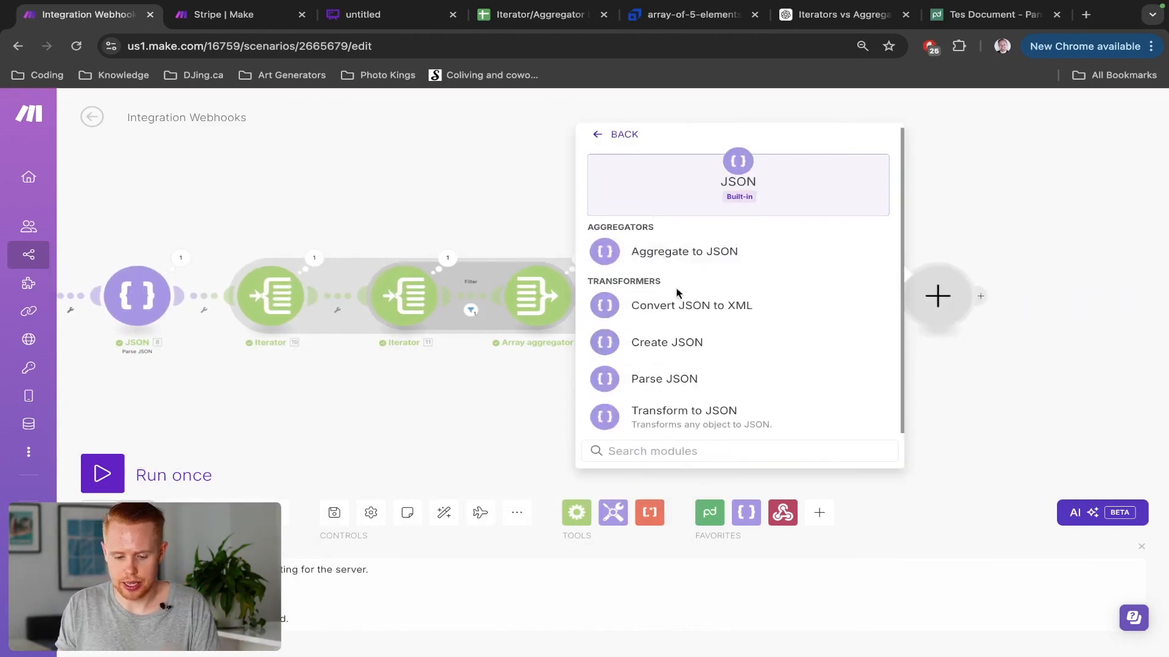
pyautogui.click(672, 344)
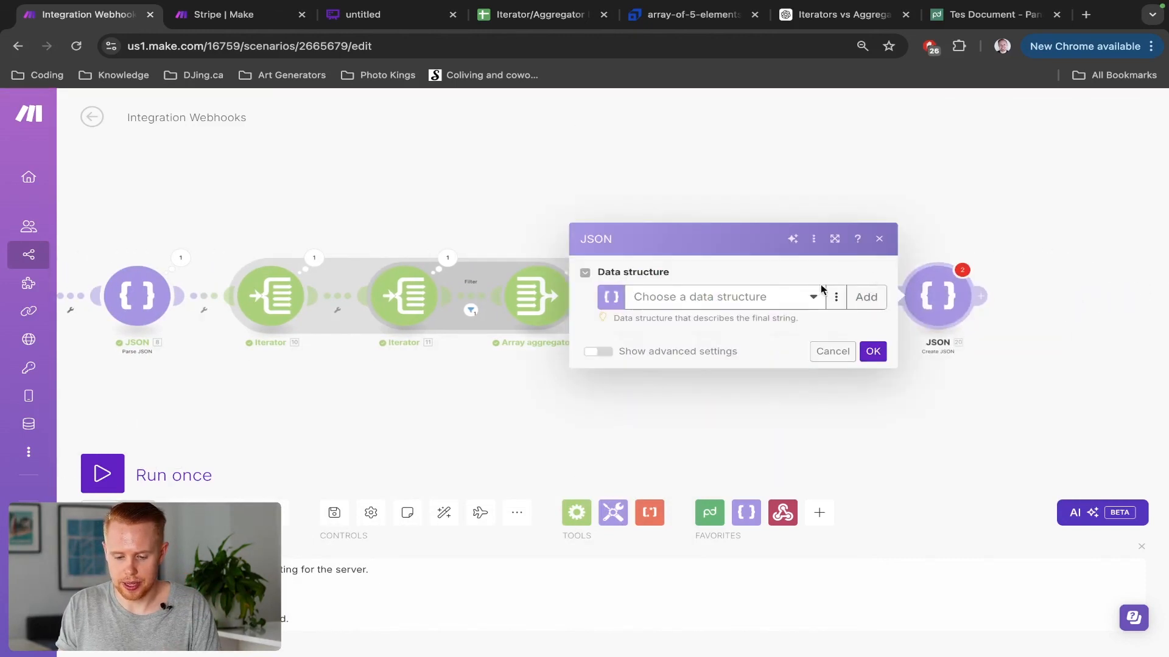
# Look at how a new data structure is generated from JSON sample data, and leave without saving
pyautogui.click(866, 297)
pyautogui.click(638, 273)
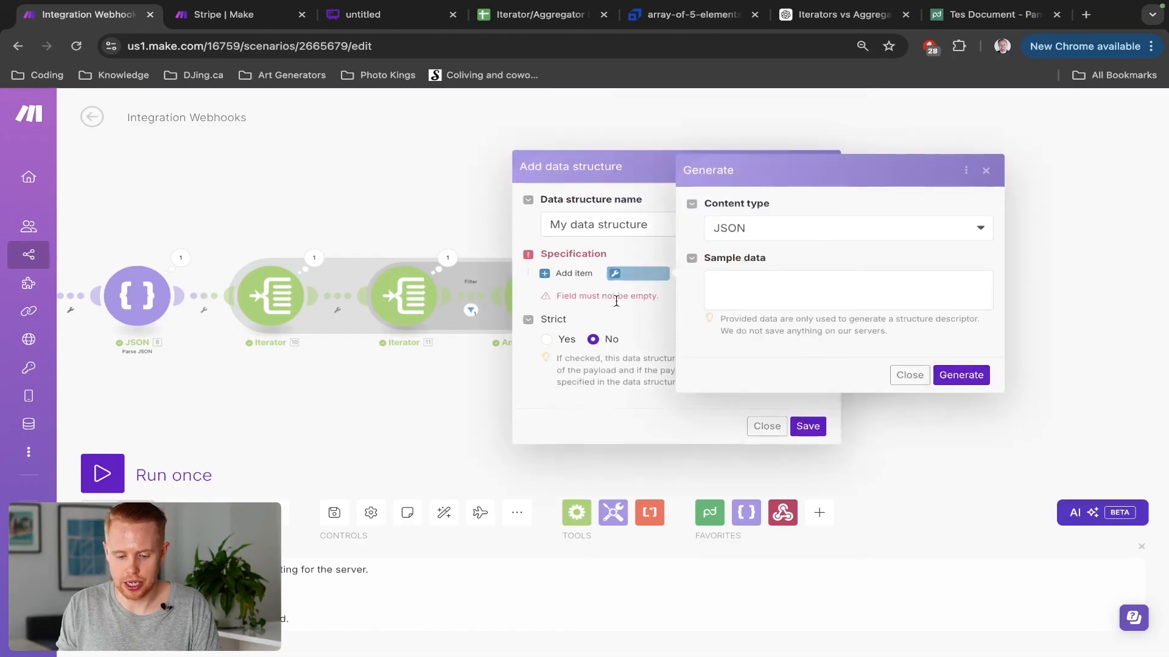
pyautogui.click(762, 287)
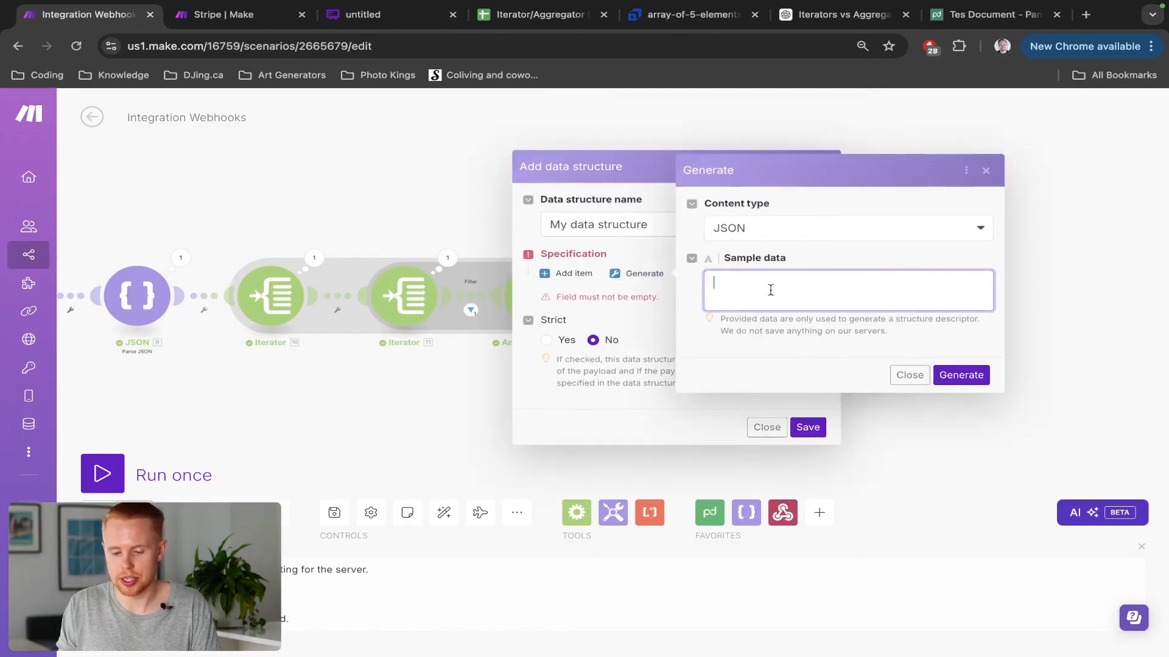
pyautogui.click(908, 375)
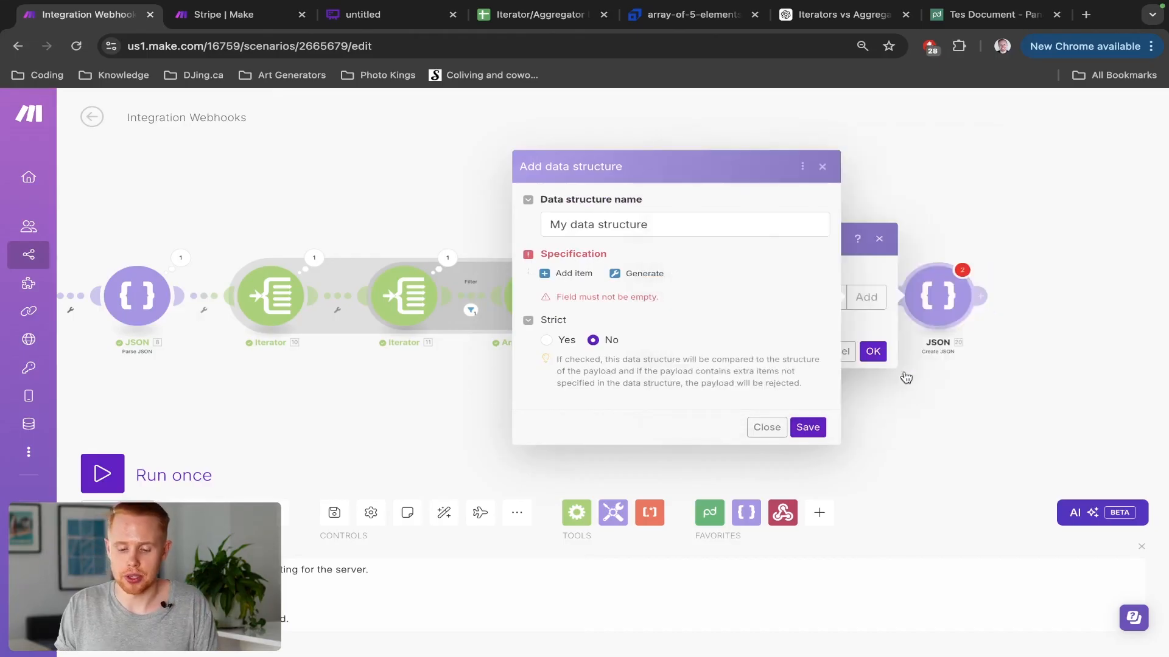
pyautogui.click(822, 166)
# Review the sections, row options and product data in the first Create JSON module, and collapse the rows of section Item 1
pyautogui.moveTo(454, 191); pyautogui.dragTo(678, 190)
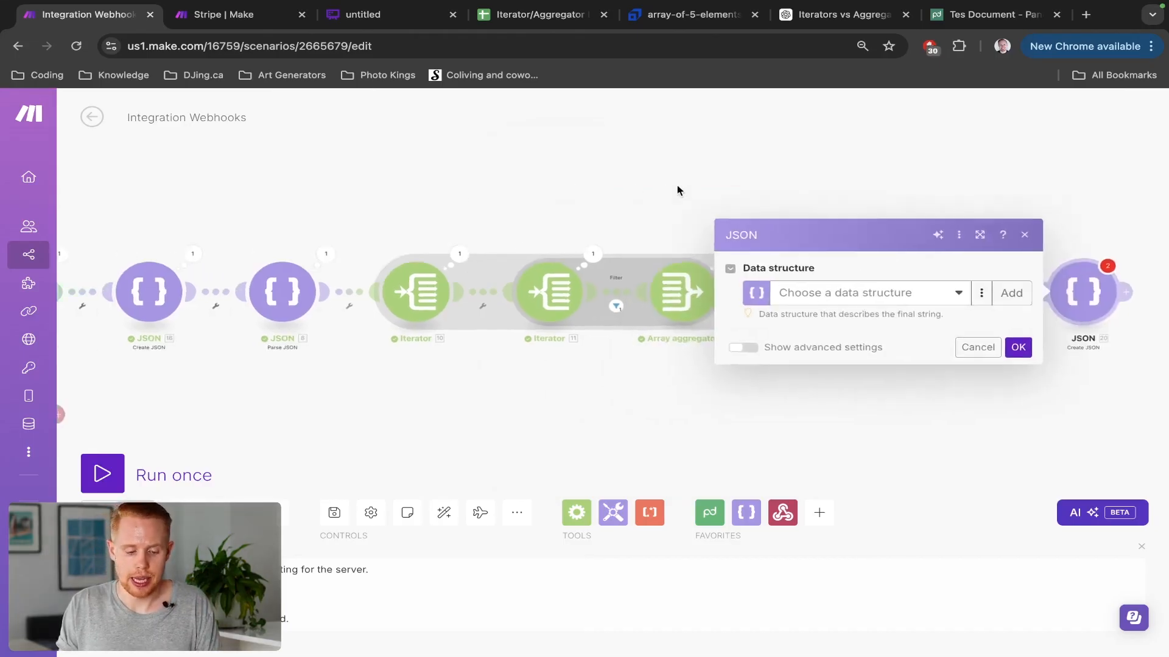
pyautogui.click(249, 292)
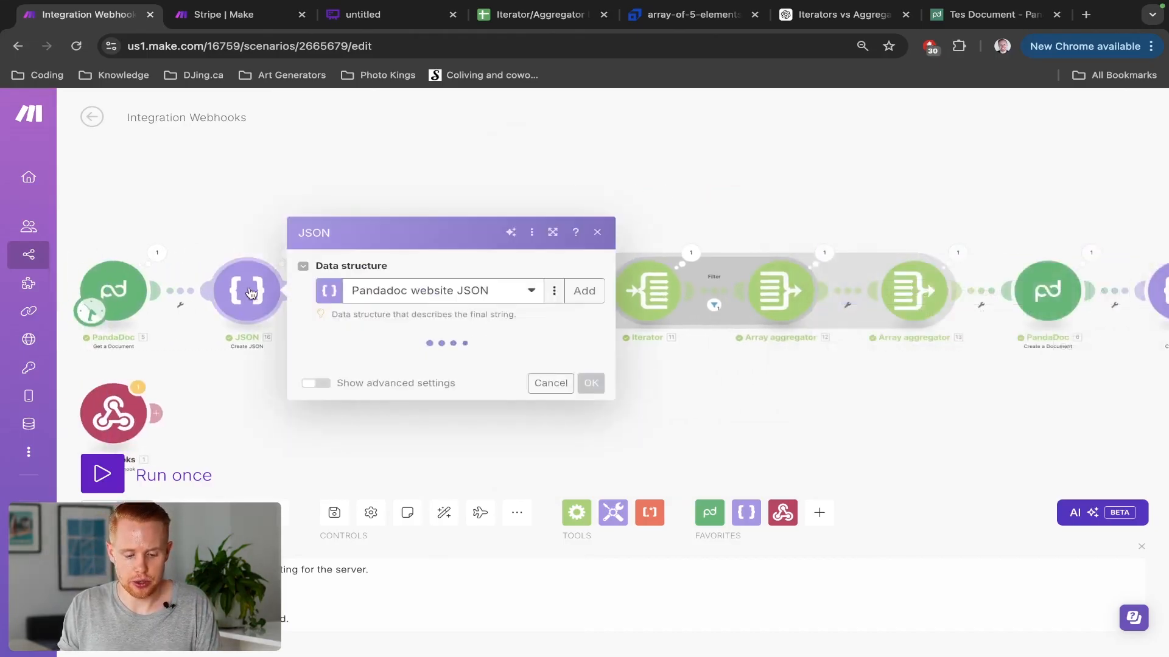
pyautogui.scroll(-10, 440, 313)
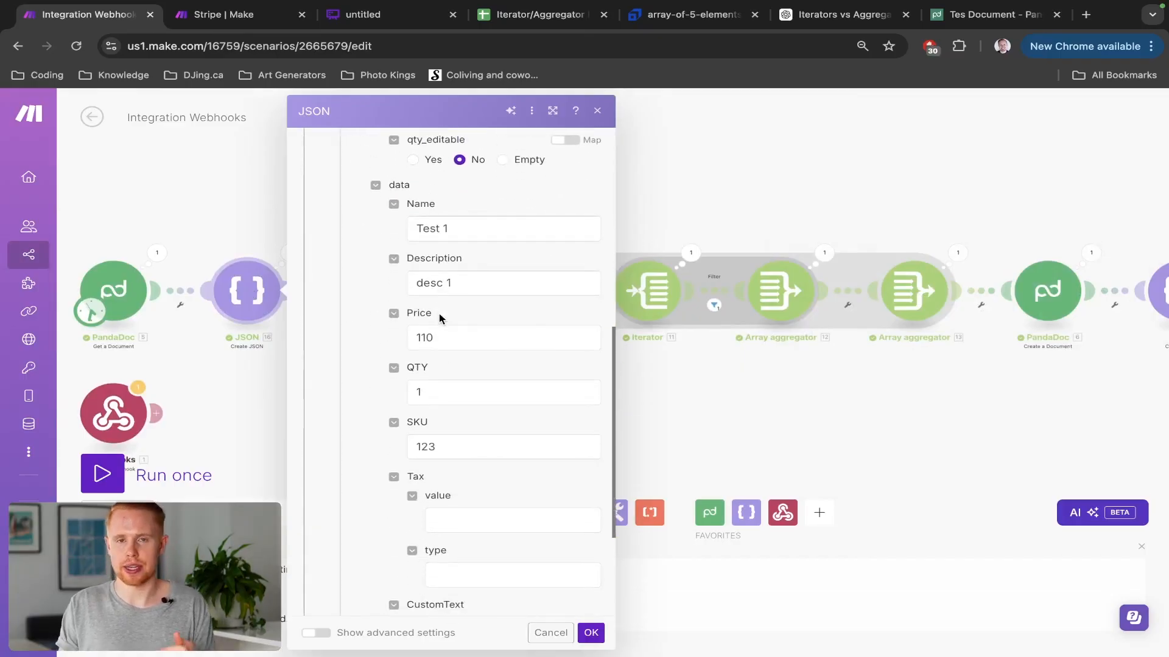
pyautogui.scroll(-2, 440, 312)
pyautogui.scroll(10, 439, 313)
pyautogui.scroll(-1, 439, 313)
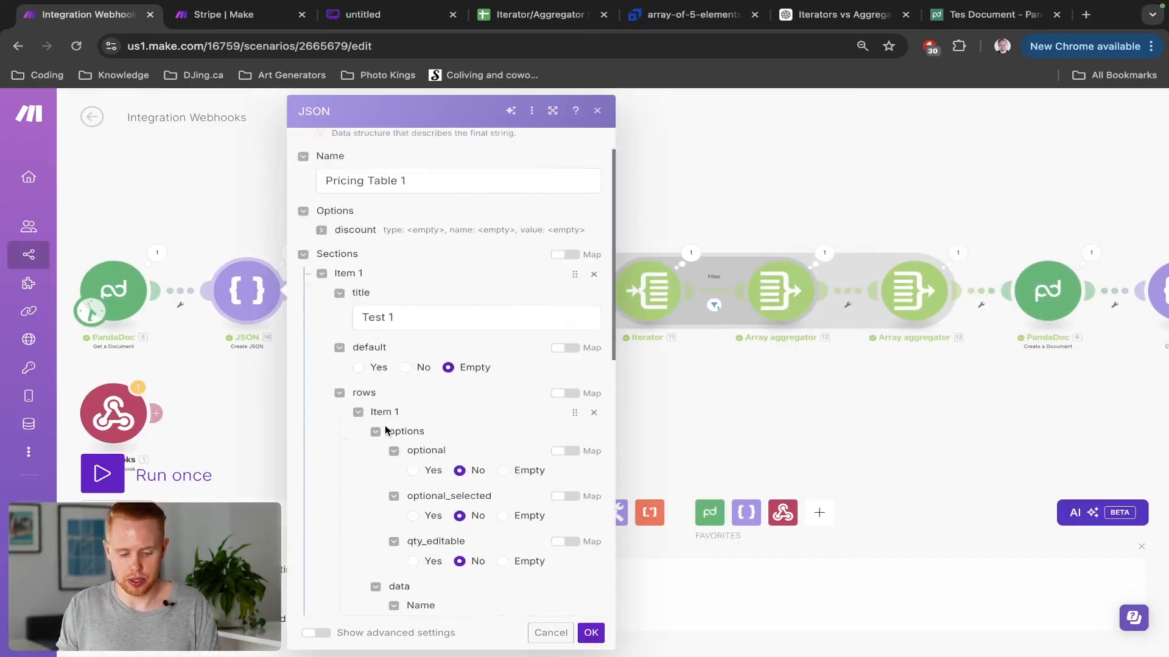
pyautogui.scroll(-2, 385, 430)
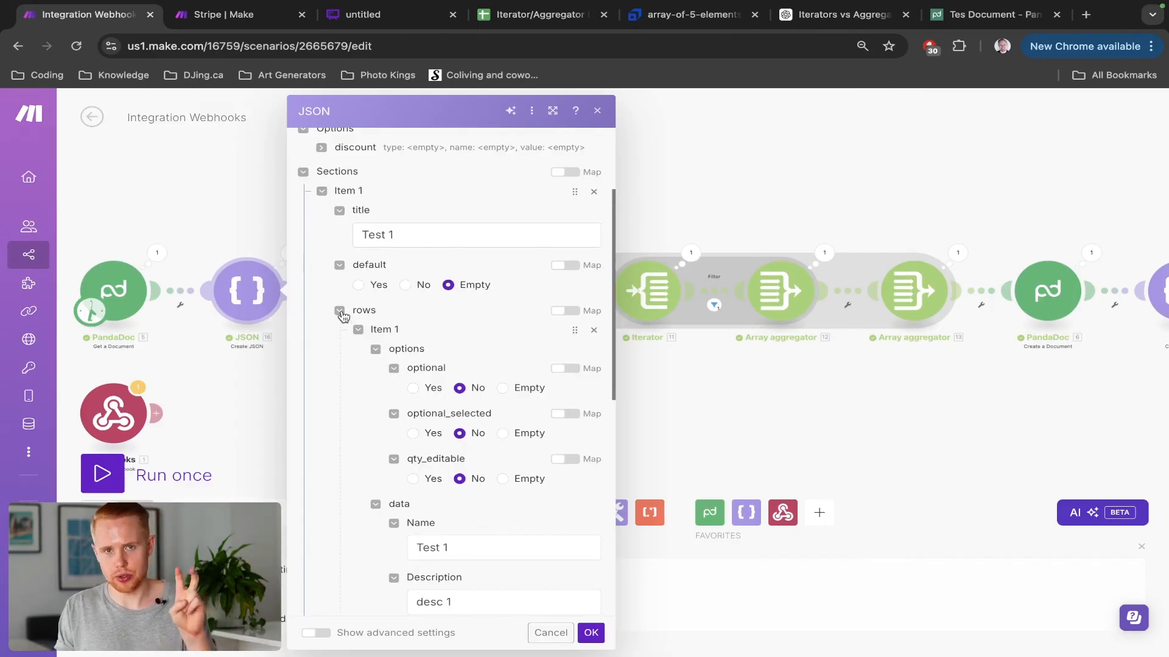
pyautogui.click(340, 311)
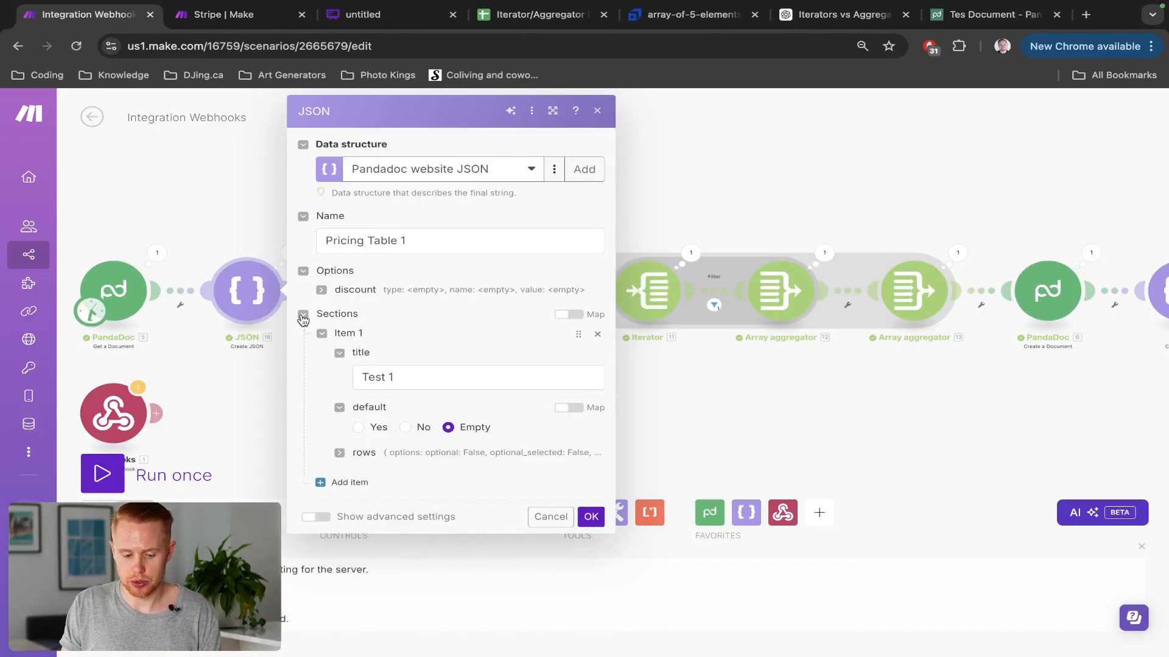
# Try adding a second row and a second section to the pricing table in the Create JSON module, and discard the changes
pyautogui.click(340, 408)
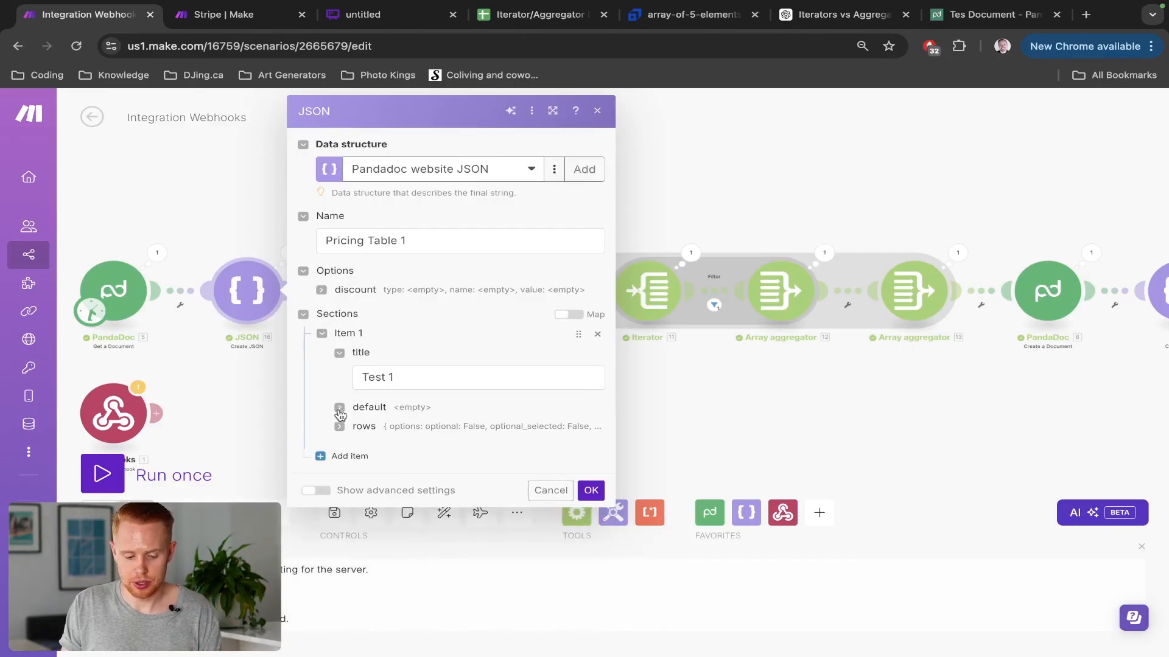
pyautogui.click(340, 407)
pyautogui.click(340, 453)
pyautogui.scroll(-5, 339, 454)
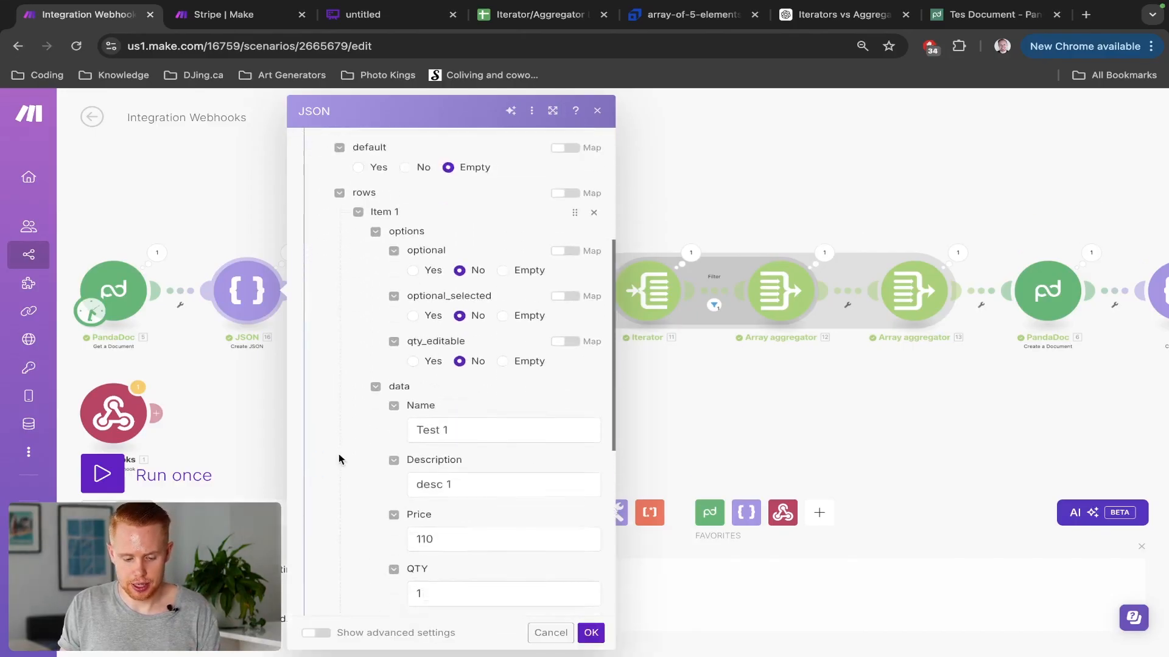
pyautogui.scroll(-6, 339, 454)
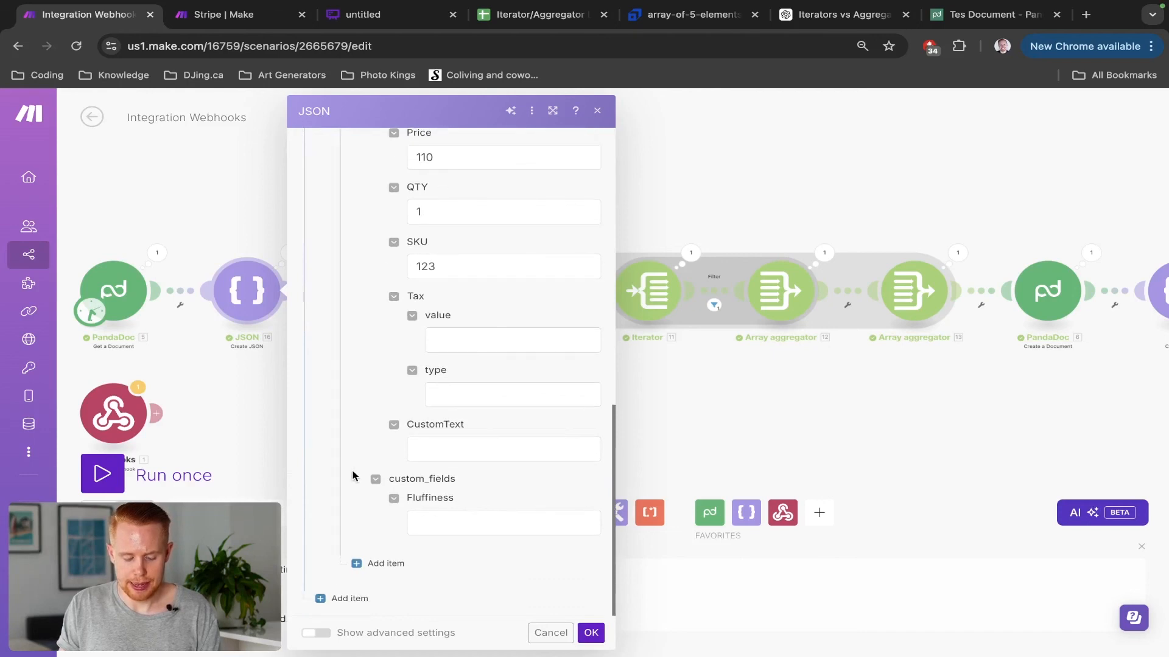
pyautogui.click(399, 565)
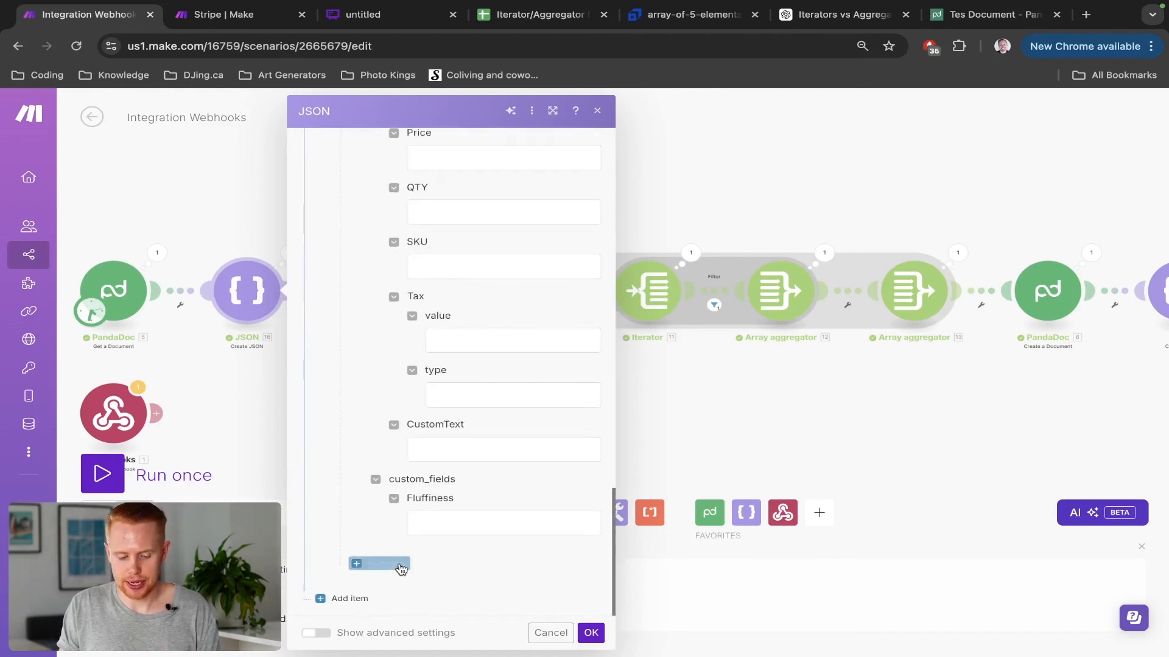
pyautogui.click(346, 599)
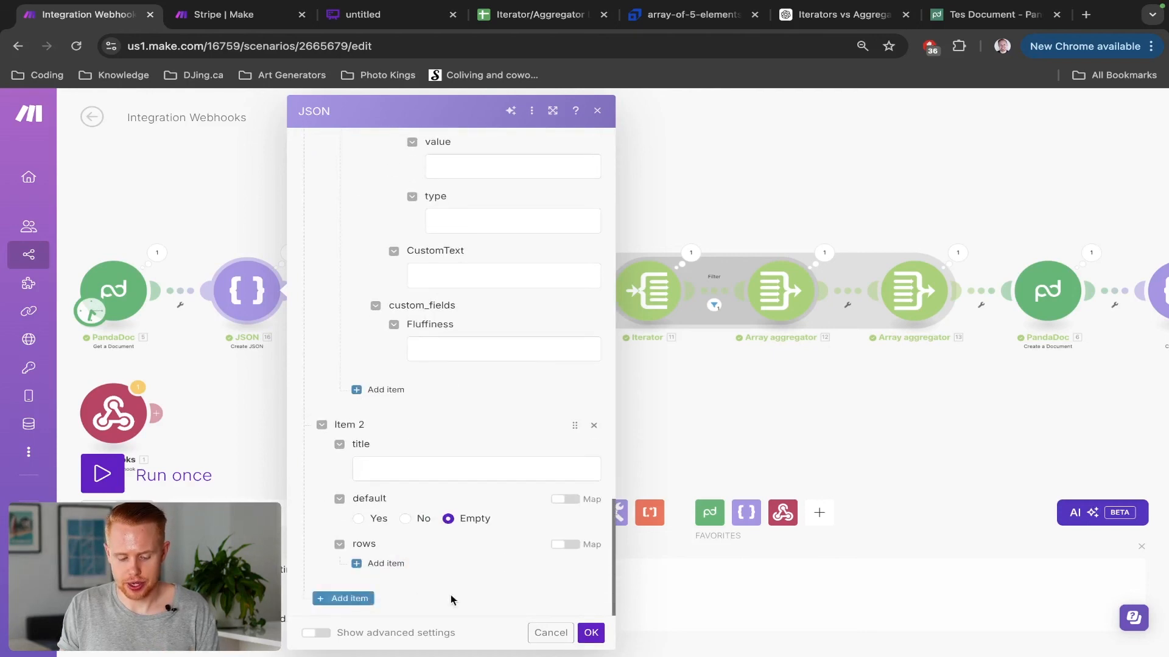
pyautogui.click(550, 633)
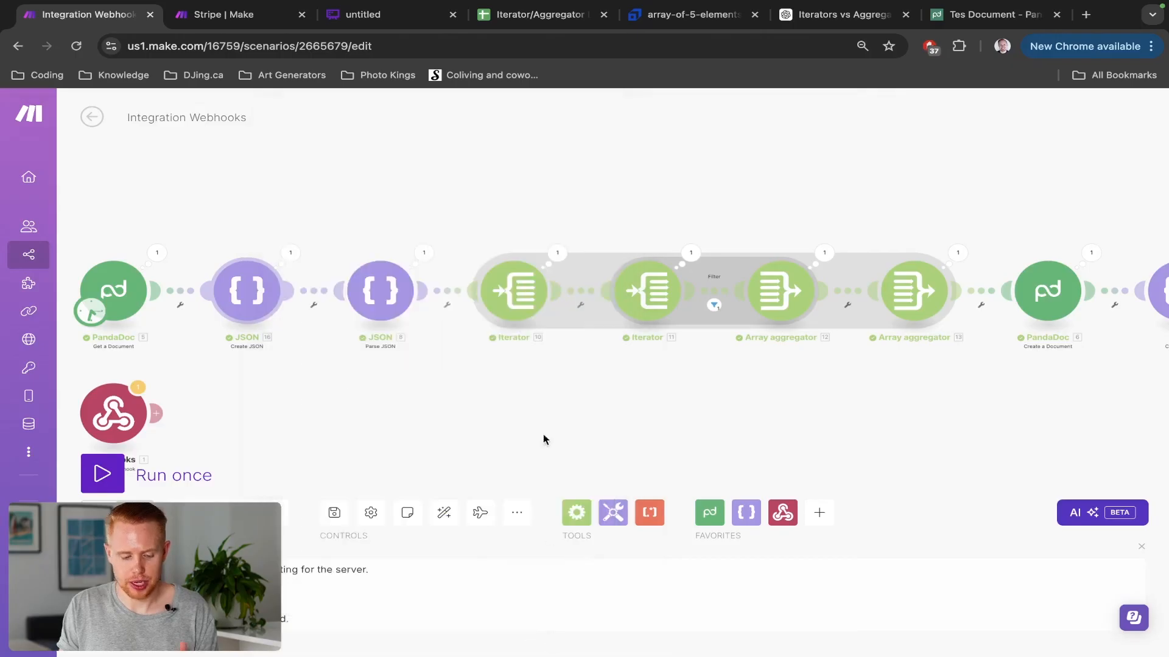
# Inspect the Parse JSON module's mapped JSON string and its run output, expanding sections, rows and data to the product fields
pyautogui.click(392, 311)
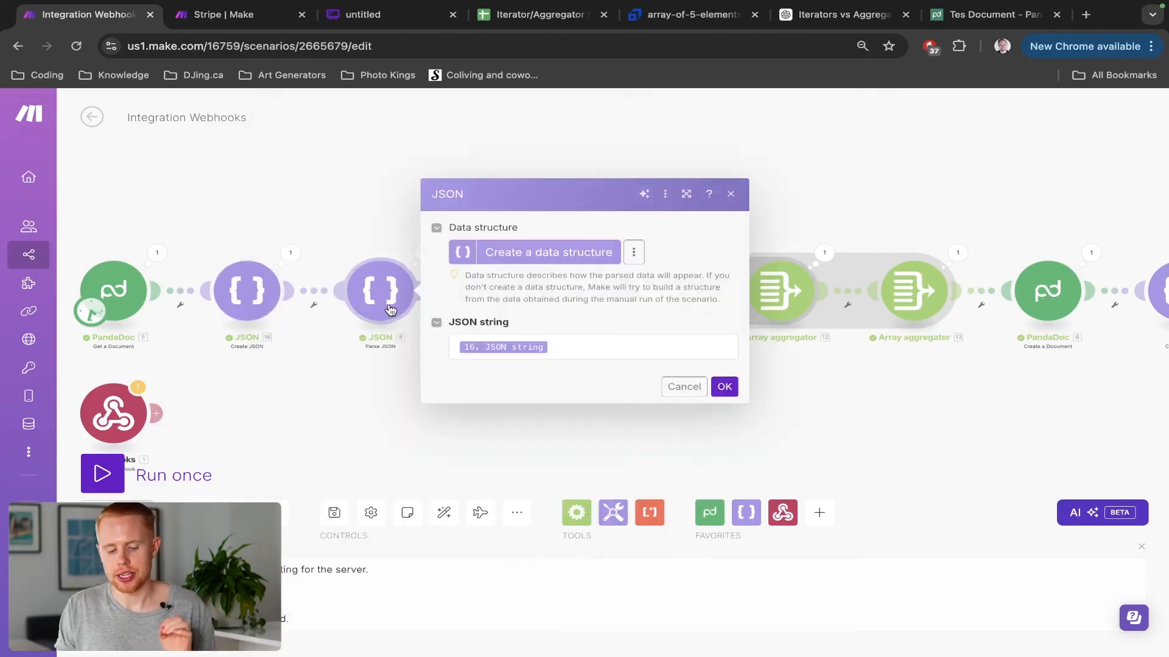
pyautogui.click(357, 238)
pyautogui.click(421, 251)
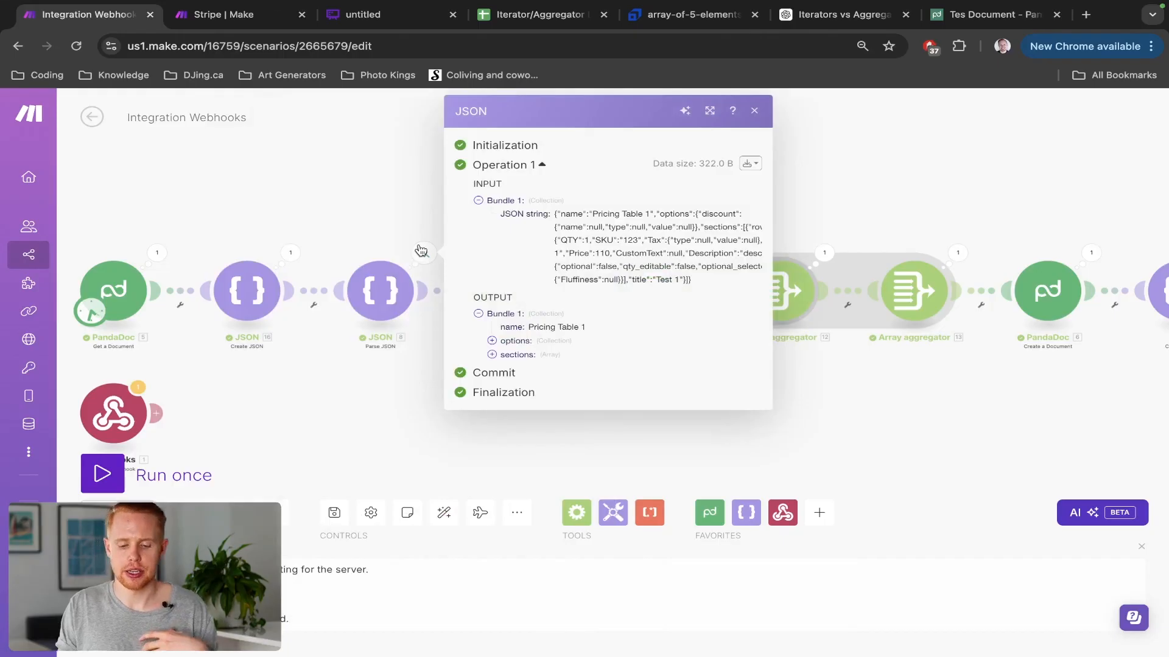
pyautogui.moveTo(554, 214); pyautogui.dragTo(708, 280)
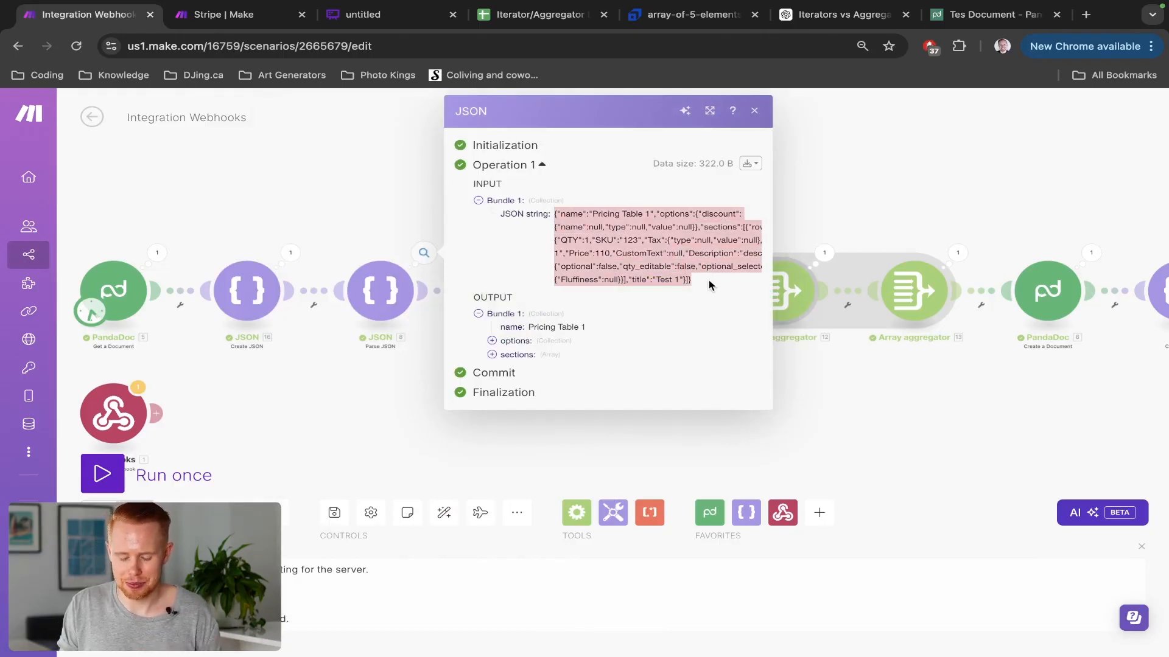
pyautogui.click(492, 354)
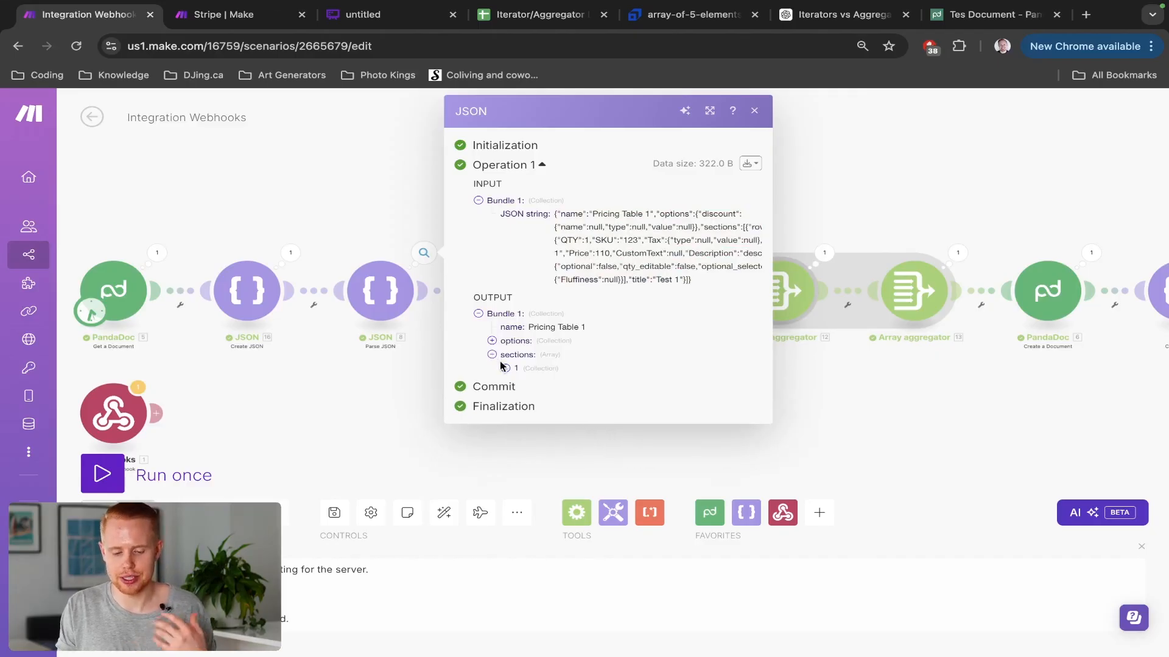
pyautogui.click(505, 369)
pyautogui.click(519, 383)
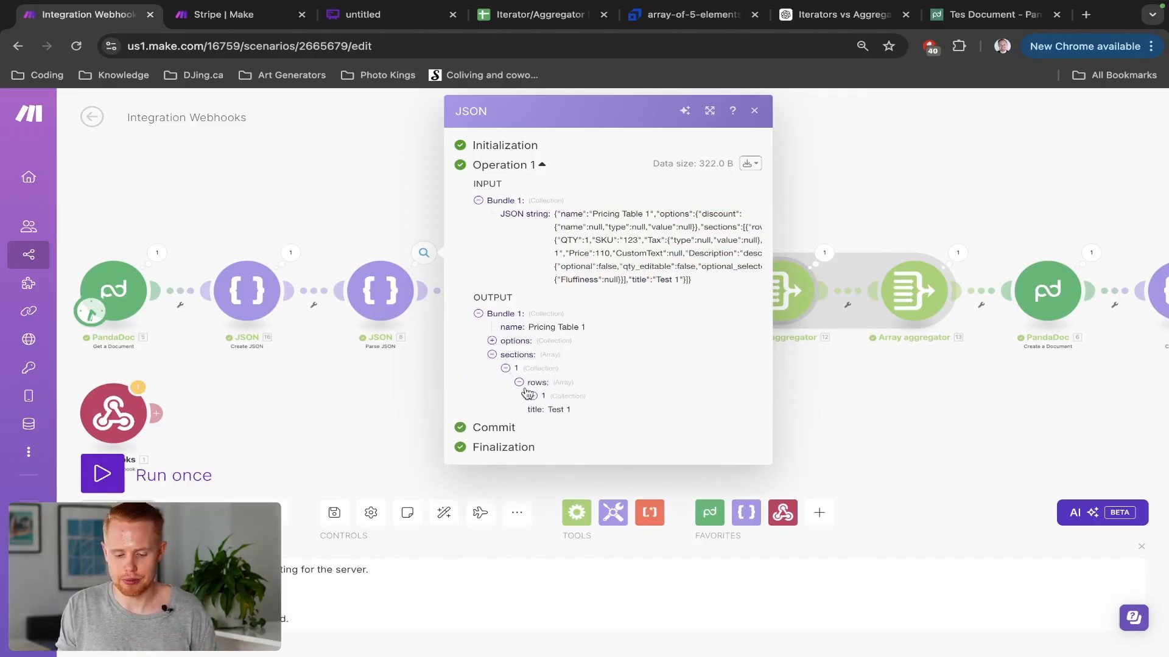
pyautogui.click(530, 395)
pyautogui.click(546, 410)
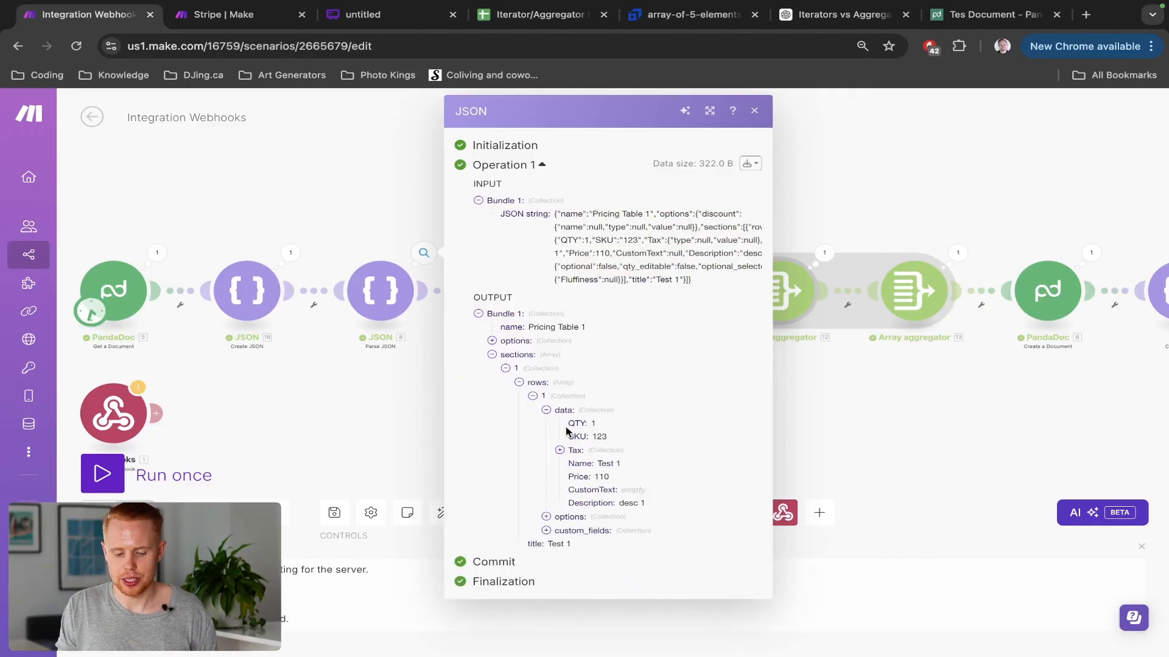
pyautogui.click(436, 430)
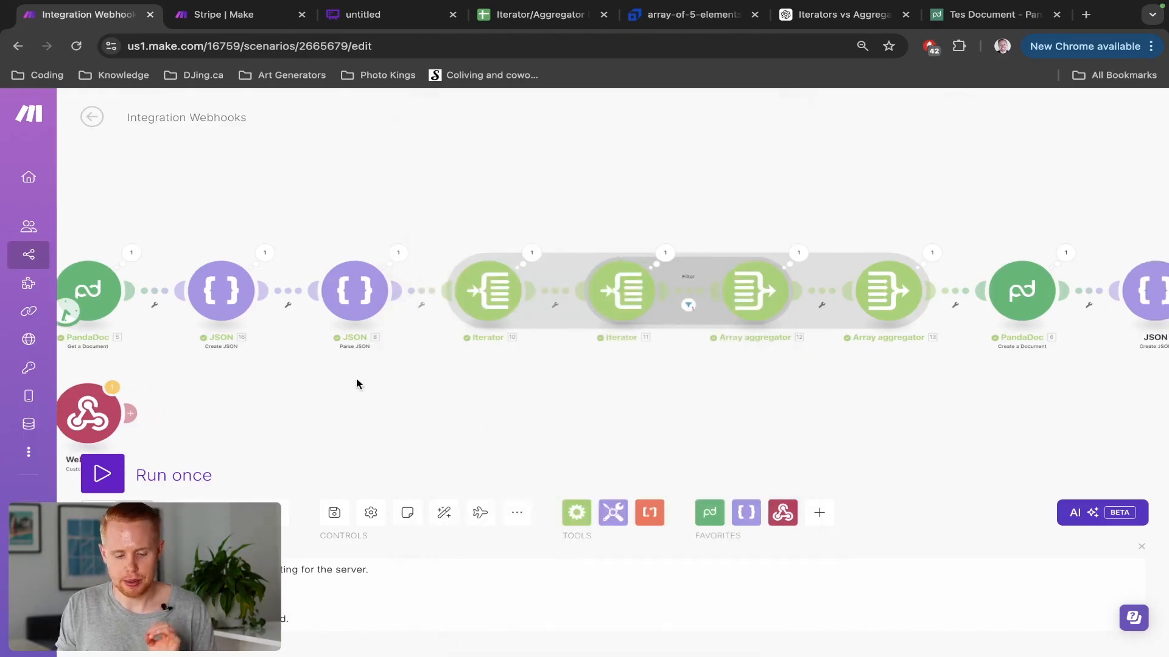
# Inspect the rows iterator and the price filter that follows it, checking the PandaDoc document's pricing table for comparison
pyautogui.click(408, 303)
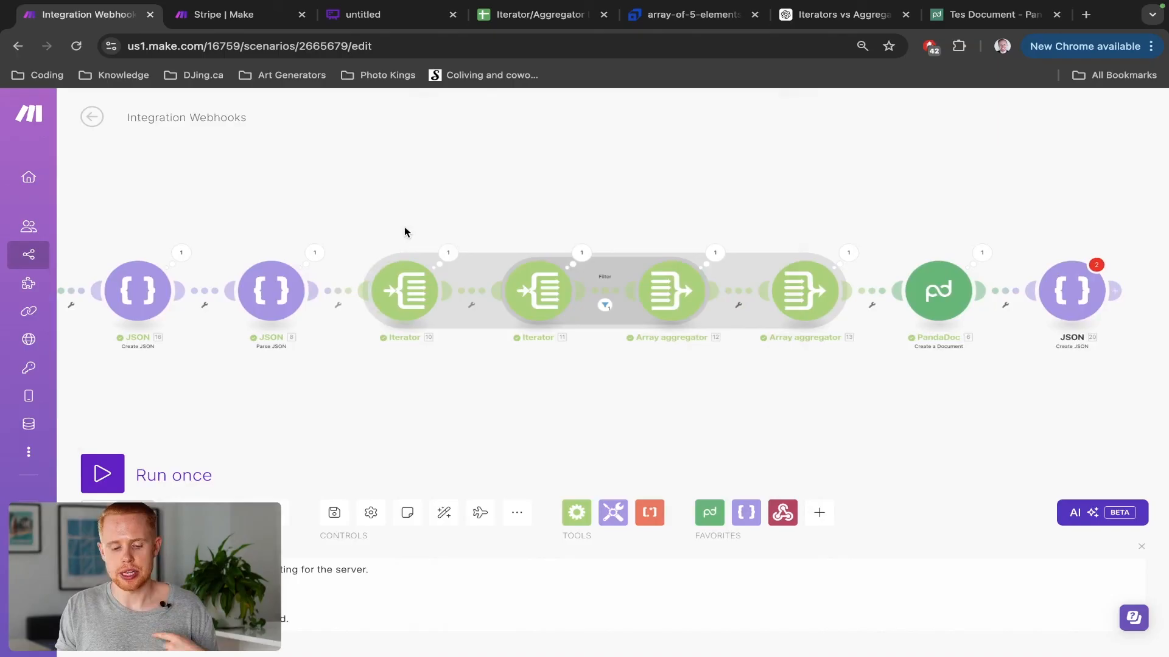
pyautogui.click(513, 283)
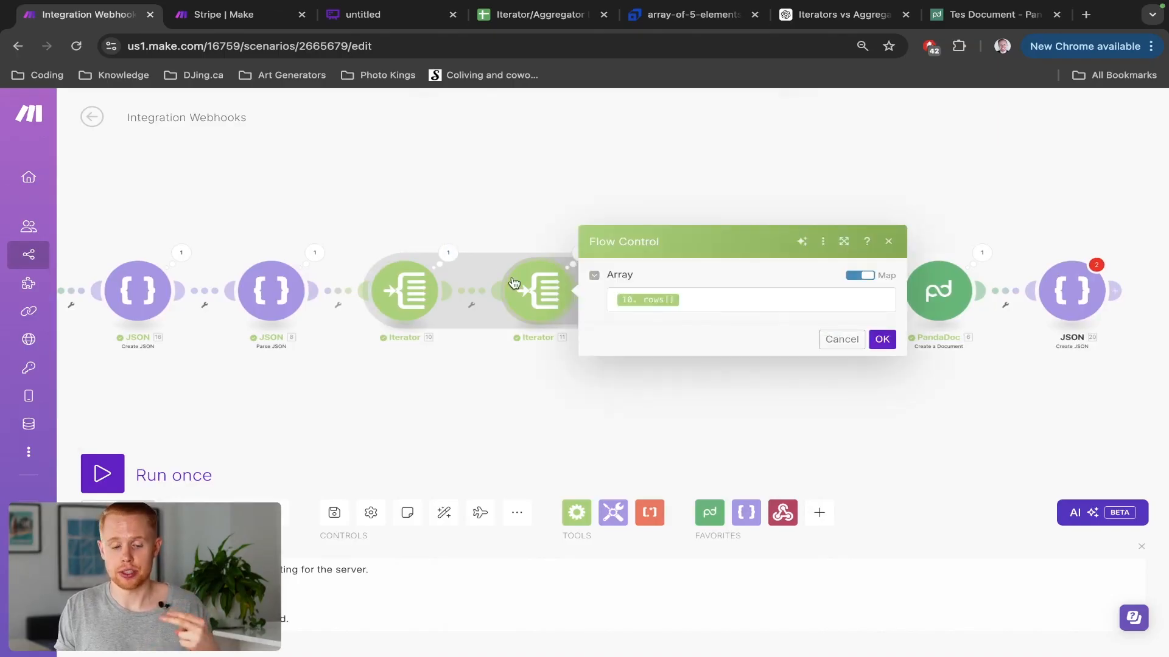
pyautogui.hotkey('ctrl', 'shift', 'Tab')
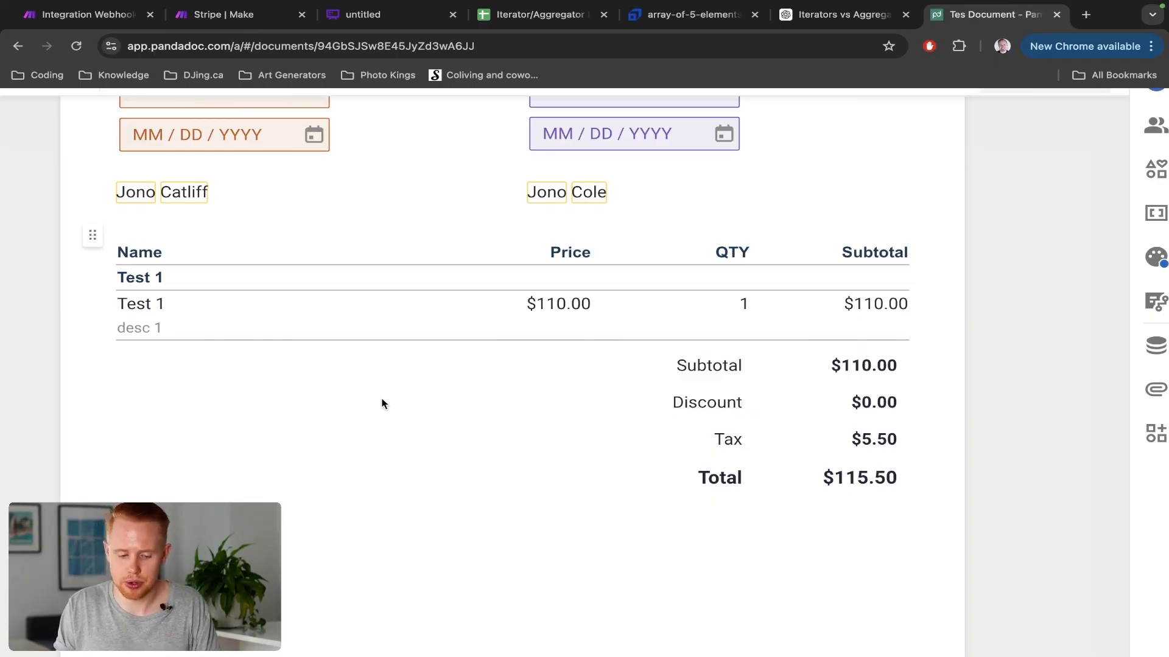
pyautogui.hotkey('ctrl', 'Tab')
pyautogui.click(528, 192)
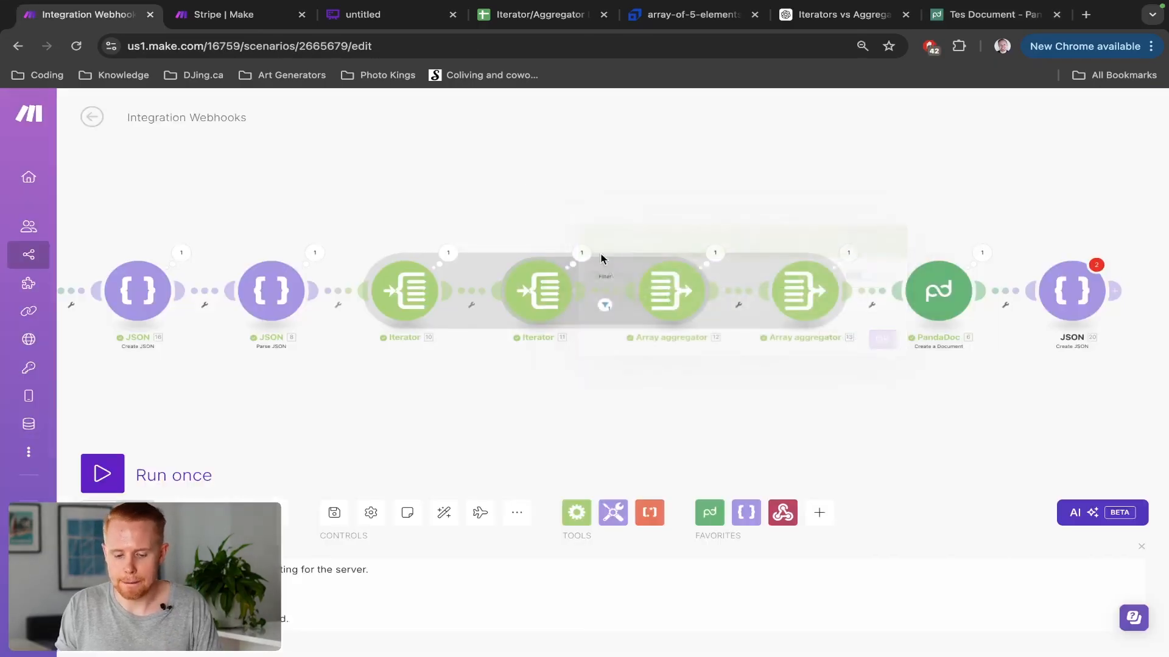
pyautogui.click(605, 303)
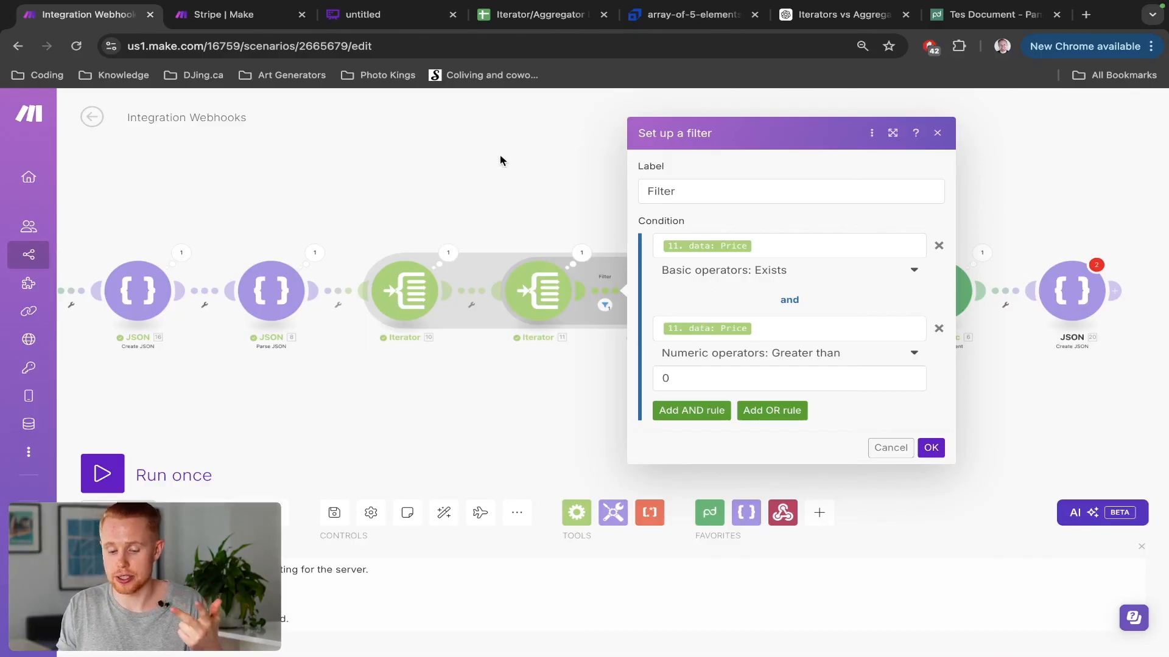
pyautogui.click(502, 160)
# Review the source, target structure and field mappings of the section rows aggregator and the sections aggregator
pyautogui.click(552, 269)
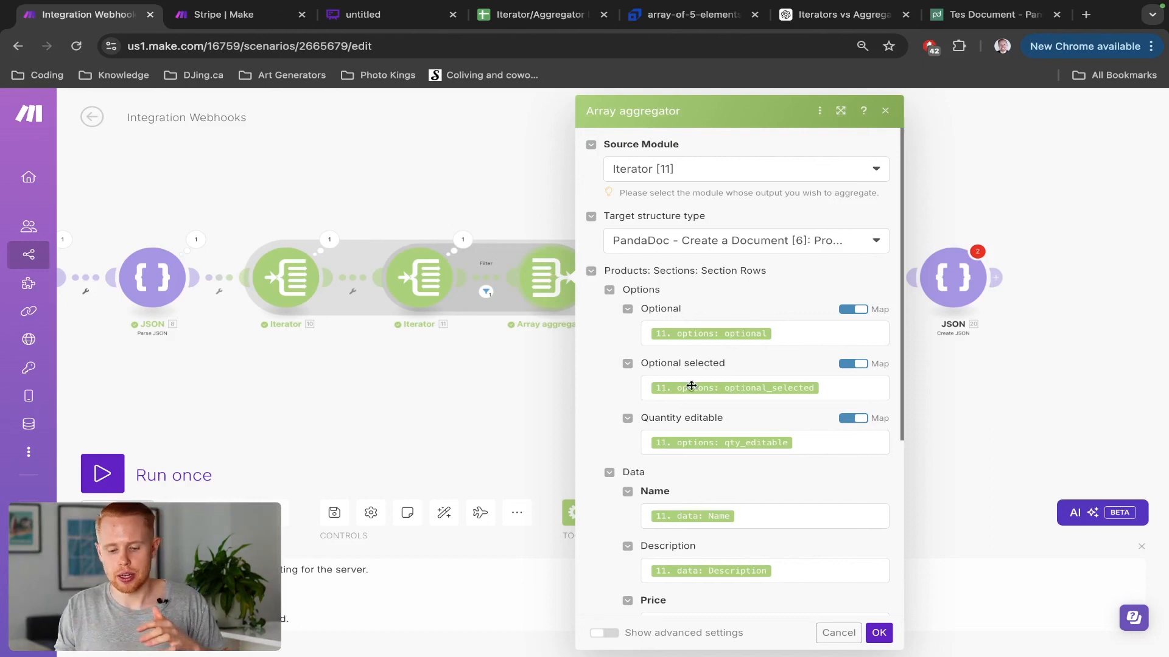
pyautogui.scroll(-3, 692, 385)
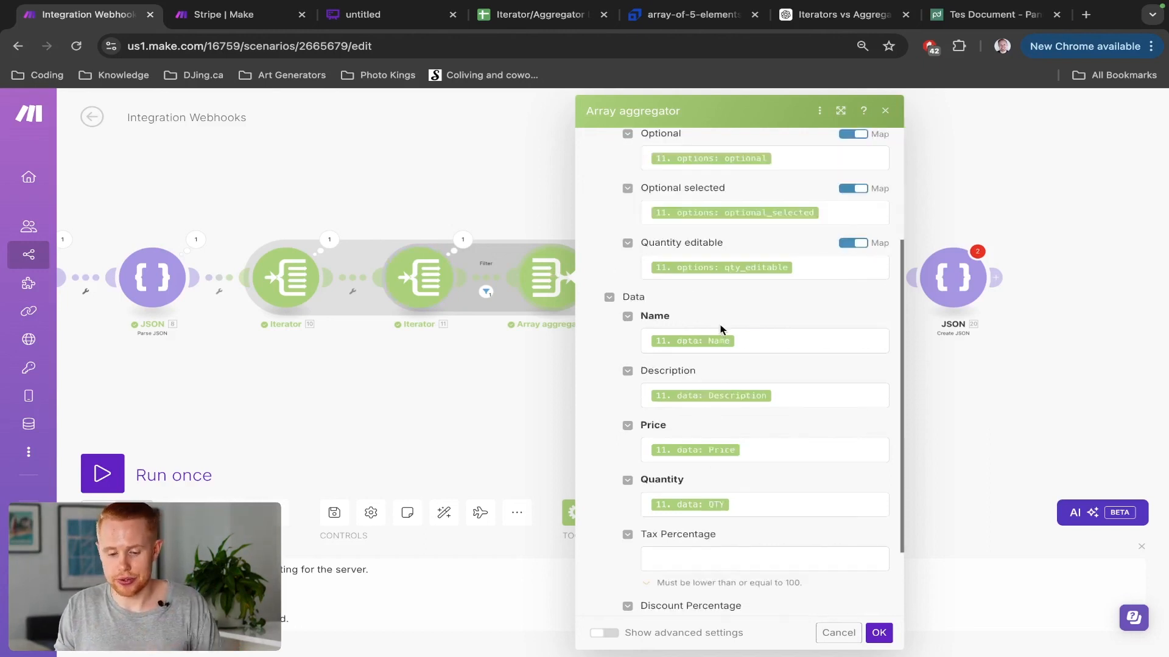
pyautogui.scroll(1, 720, 329)
pyautogui.click(522, 191)
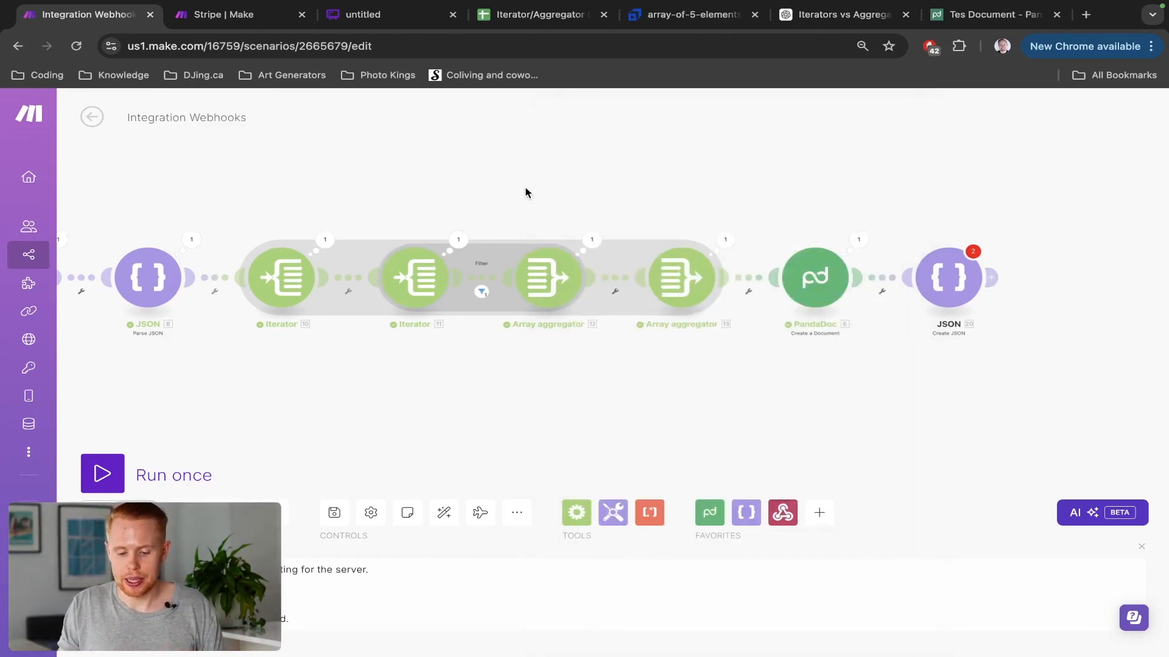
pyautogui.click(576, 264)
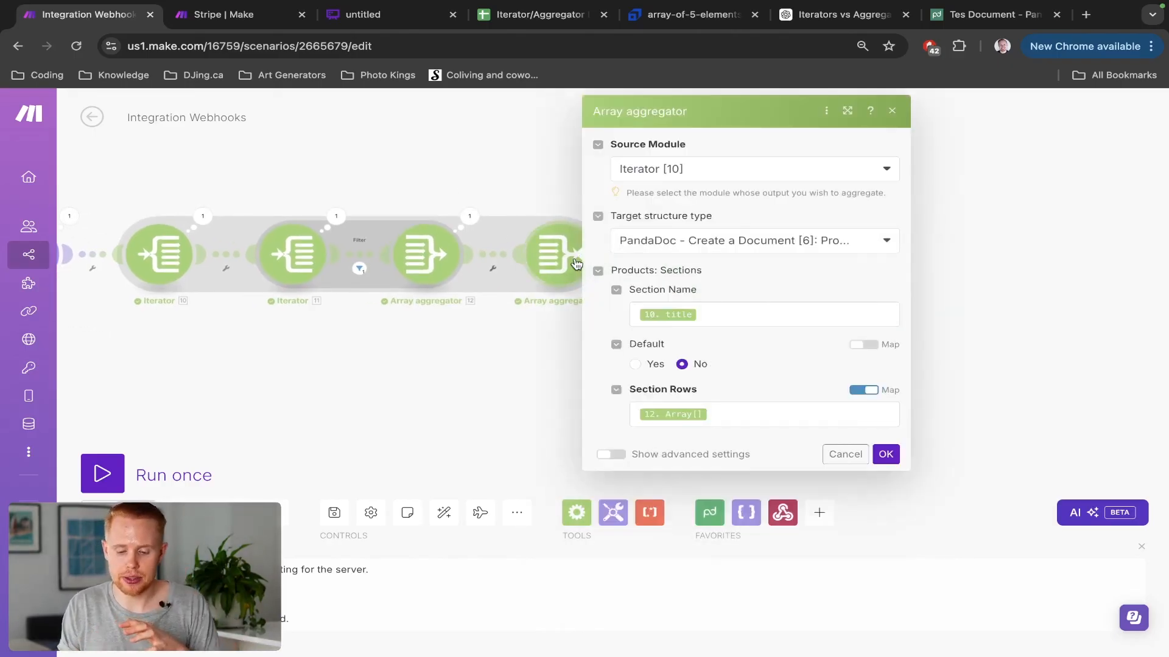
pyautogui.click(535, 198)
# Check the Sections array mapping in the PandaDoc Create a Document module, and switch to the generated document's pricing table in PandaDoc
pyautogui.click(683, 266)
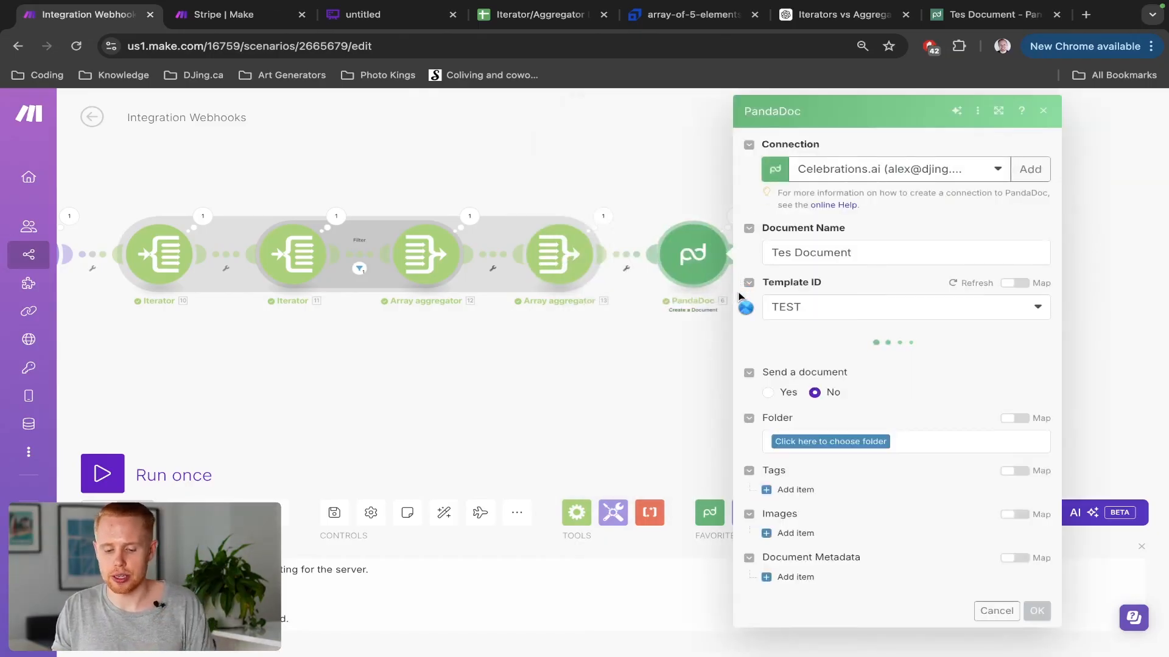
pyautogui.scroll(-10, 850, 305)
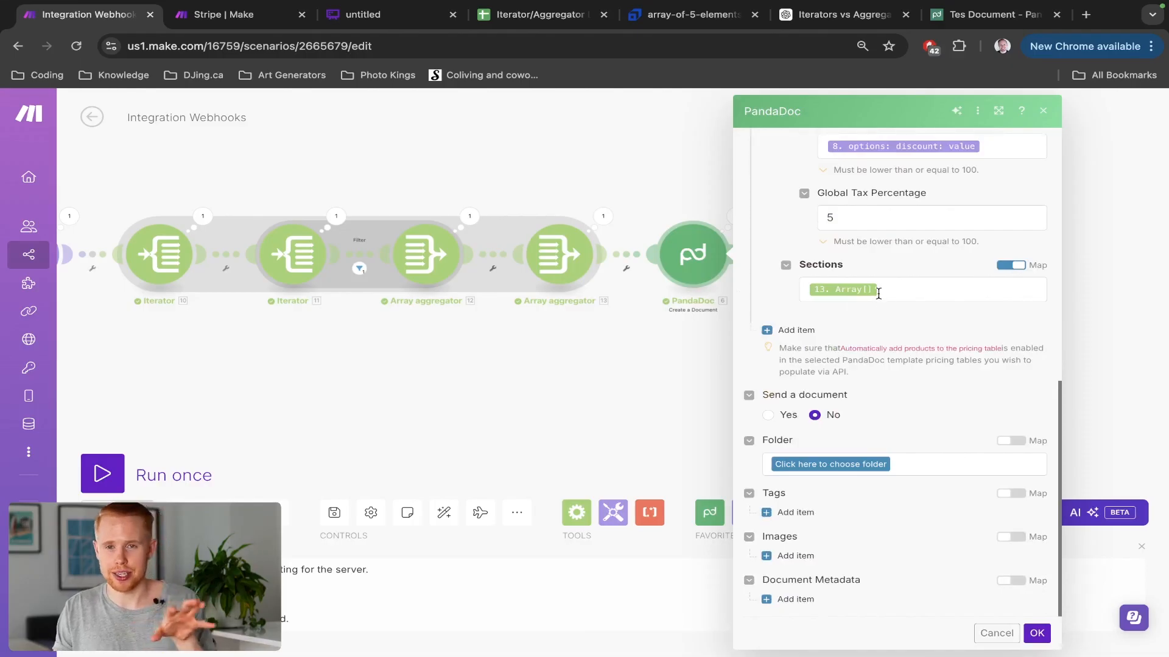
pyautogui.doubleClick(821, 267)
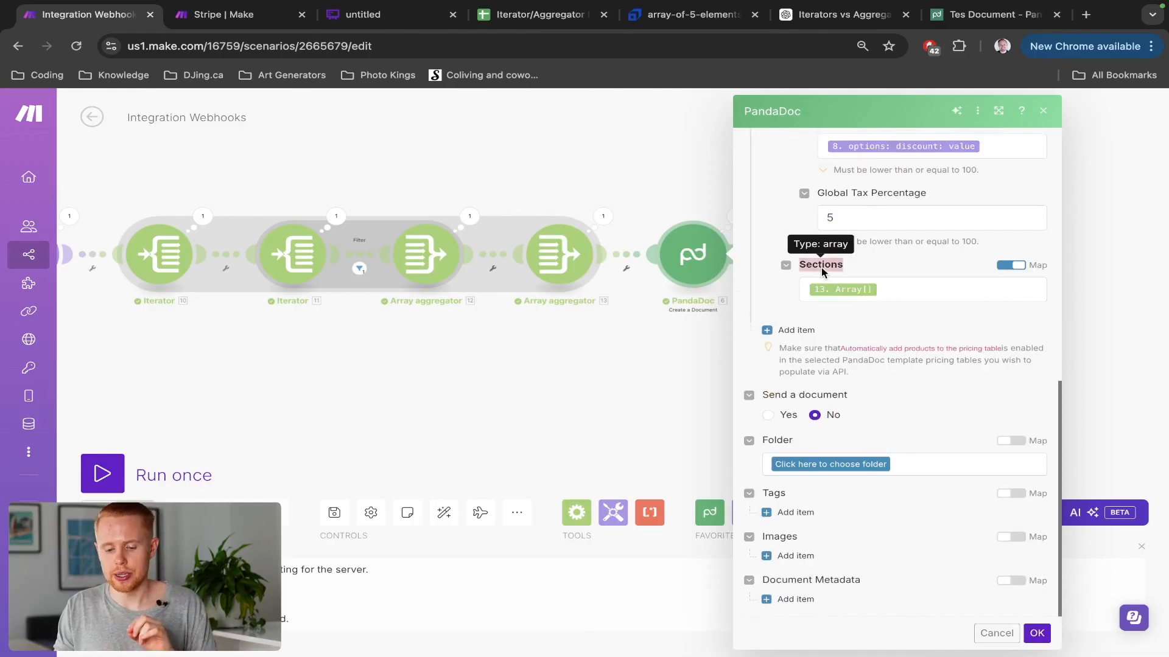
pyautogui.click(991, 632)
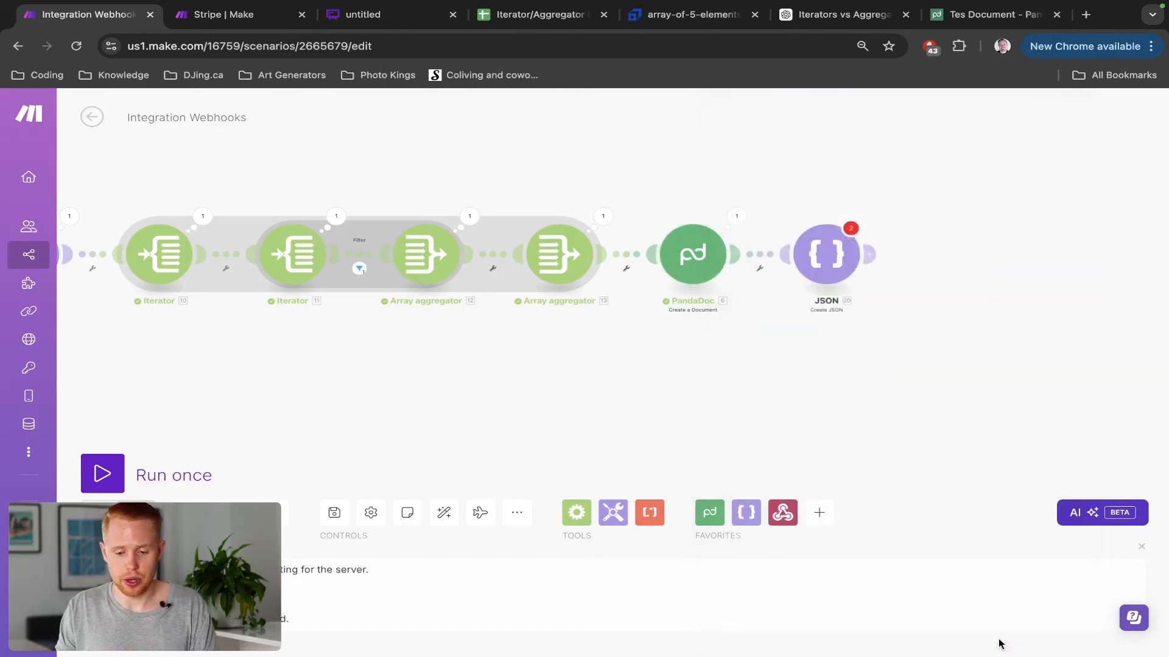
pyautogui.hotkey('ctrl', '9')
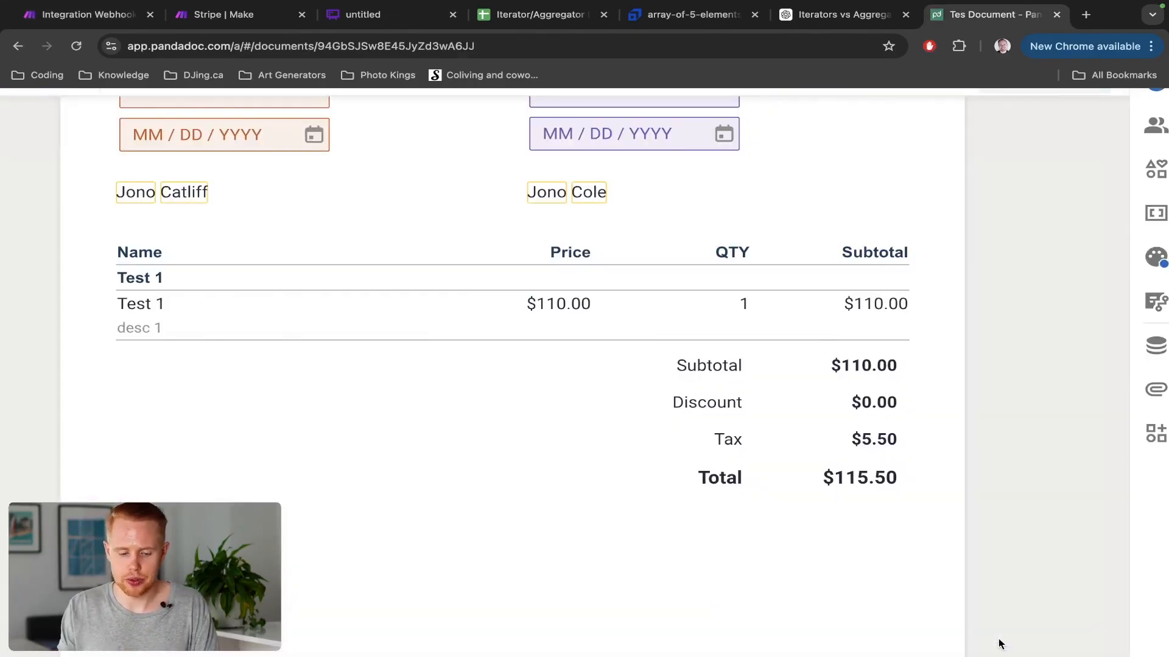